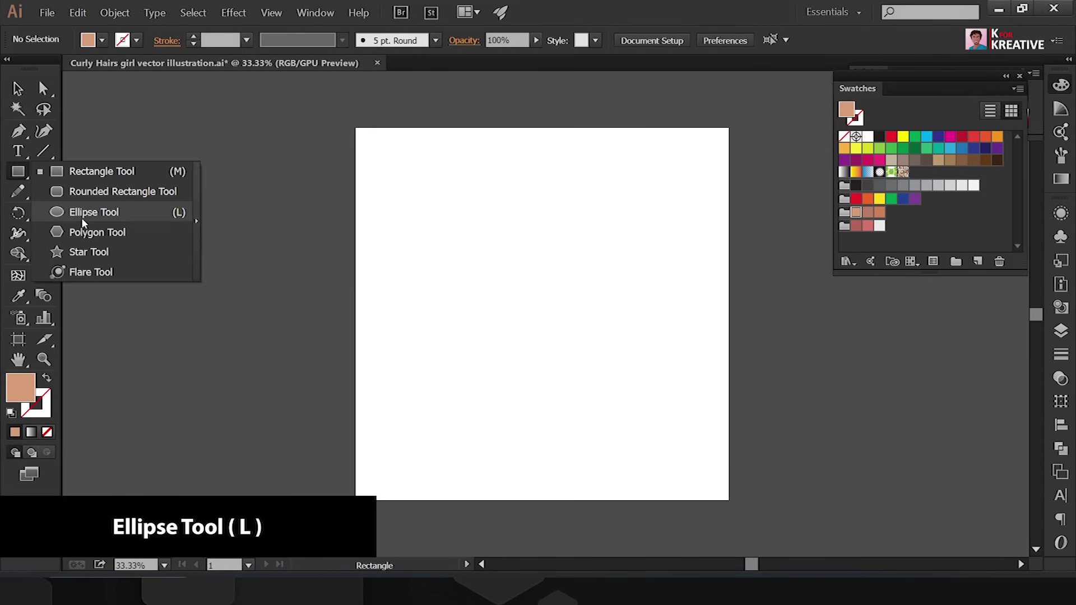
# - Draw a peach circle, delete its bottom anchor, and extend it into a chin
pyautogui.moveTo(18, 171); pyautogui.dragTo(90, 211)
pyautogui.moveTo(427, 123); pyautogui.dragTo(598, 308)
pyautogui.press('a')
pyautogui.click(541, 353)
pyautogui.press('Delete')
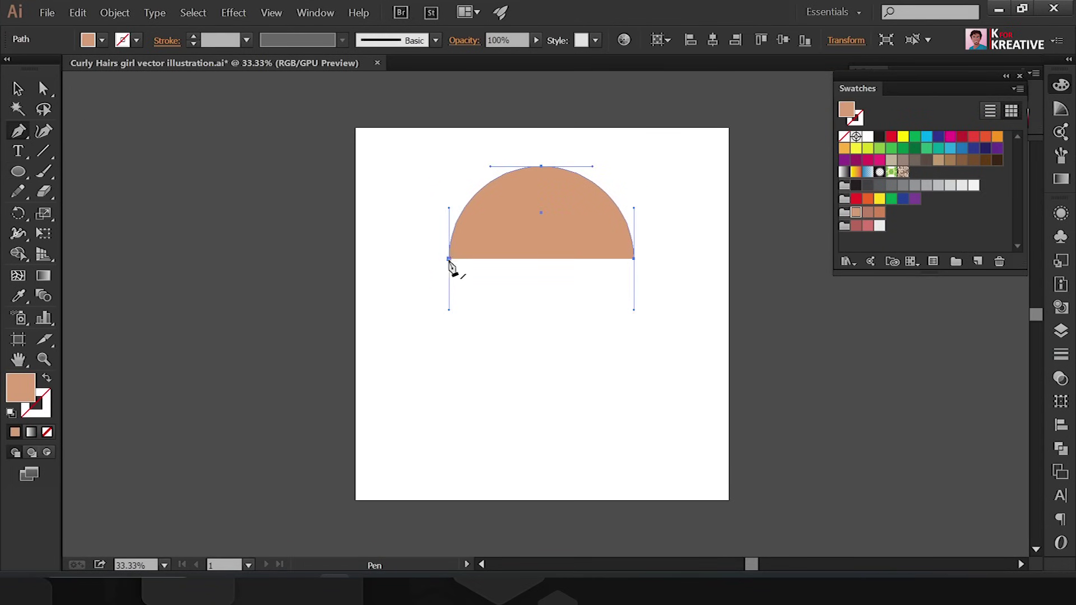
pyautogui.click(449, 259)
pyautogui.moveTo(491, 410); pyautogui.dragTo(521, 433)
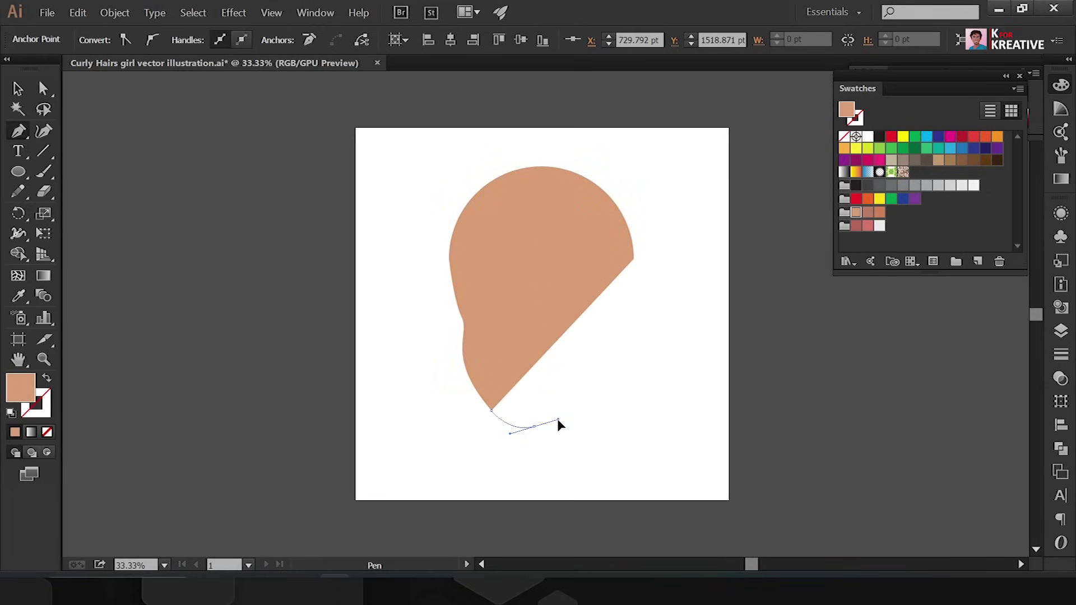
# - Bulge out the head's right side, adjust its curves, and scale the head down
pyautogui.press('a')
pyautogui.moveTo(634, 259); pyautogui.dragTo(644, 384)
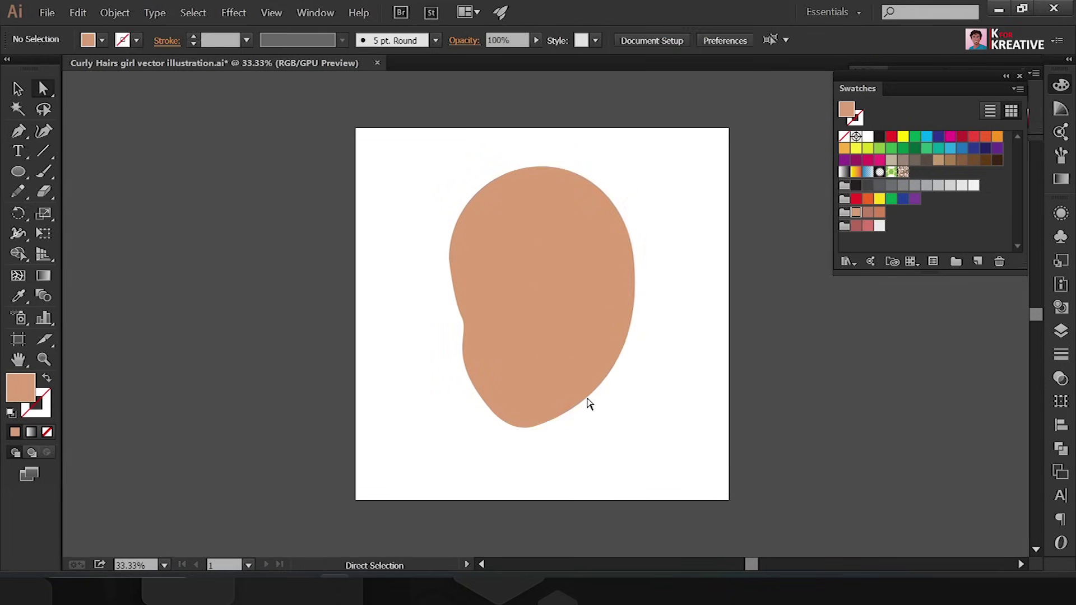
pyautogui.click(460, 317)
pyautogui.moveTo(455, 274); pyautogui.dragTo(412, 253)
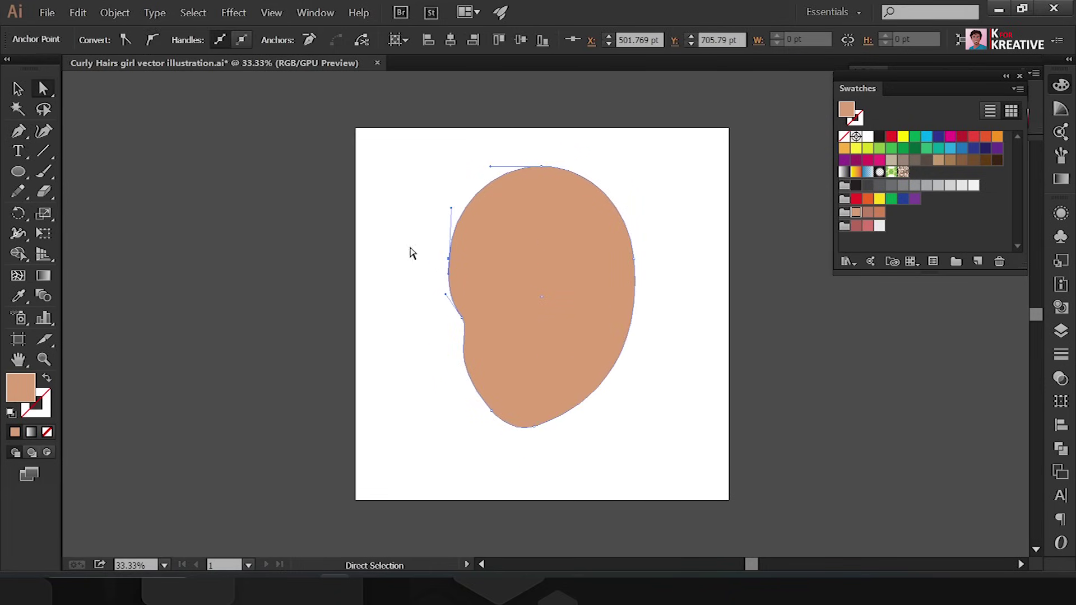
pyautogui.click(448, 293)
pyautogui.click(633, 258)
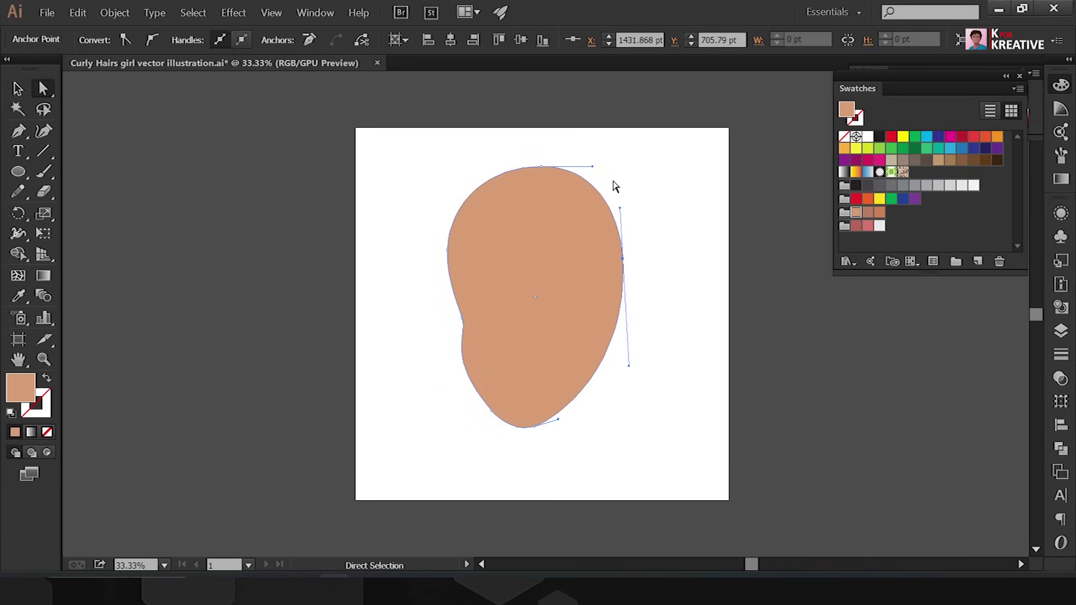
pyautogui.press('v')
pyautogui.moveTo(447, 429); pyautogui.dragTo(480, 379)
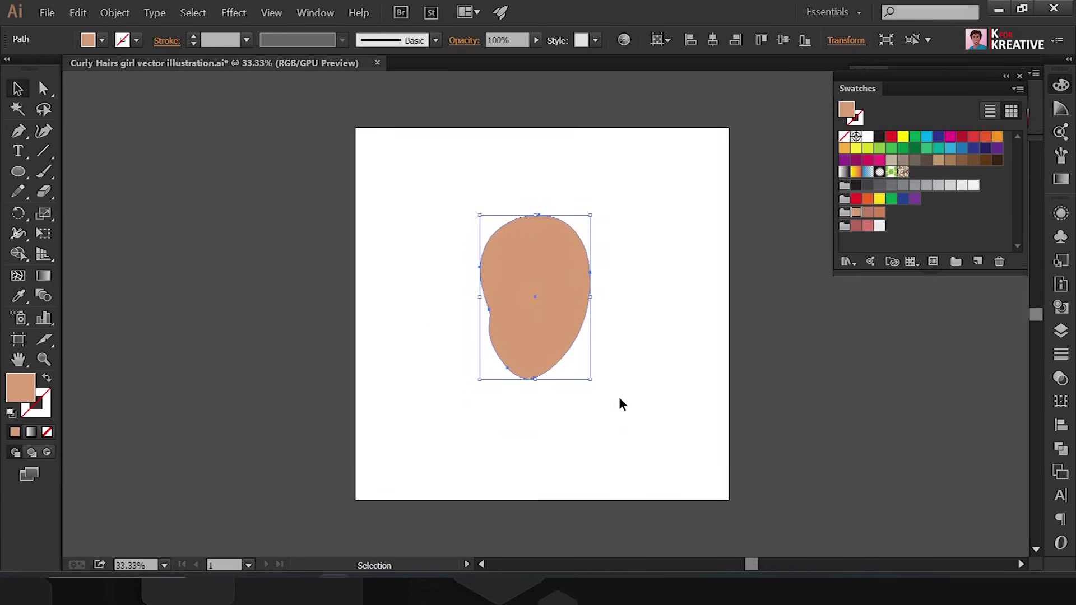
pyautogui.hotkey('ctrl', '=')
pyautogui.hotkey('ctrl', '=')
pyautogui.hotkey('ctrl', 'shift', 'a')
# - Draw a small rounded peach ear on the head's right side and shape its bottom curve
pyautogui.press('p')
pyautogui.moveTo(645, 176); pyautogui.dragTo(667, 171)
pyautogui.moveTo(650, 239); pyautogui.dragTo(650, 245)
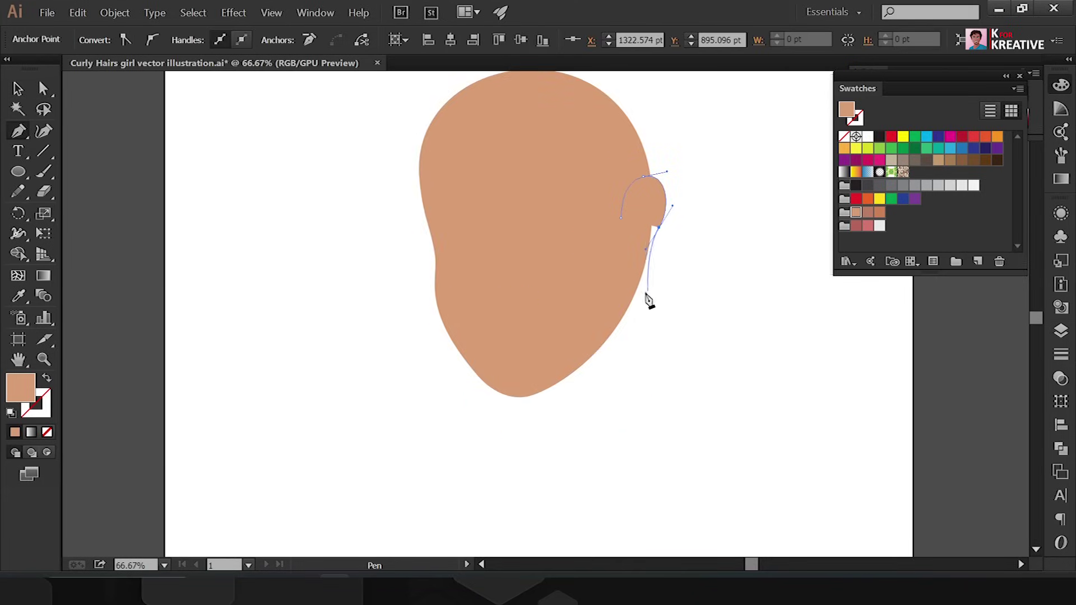
pyautogui.press('a')
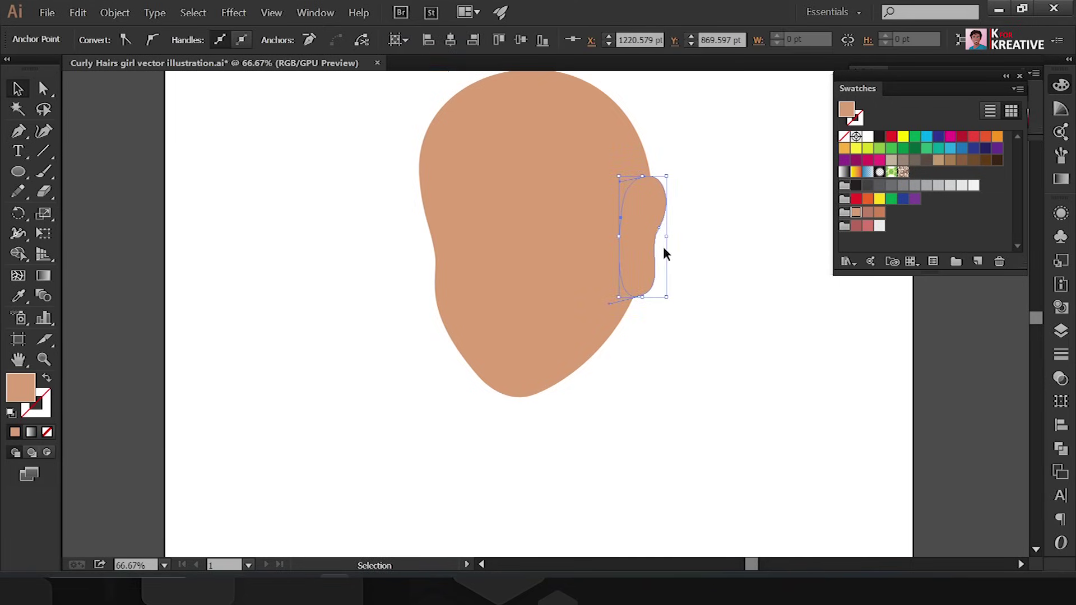
pyautogui.moveTo(650, 275); pyautogui.dragTo(681, 299)
pyautogui.hotkey('ctrl', 'shift', 'a')
pyautogui.press('v')
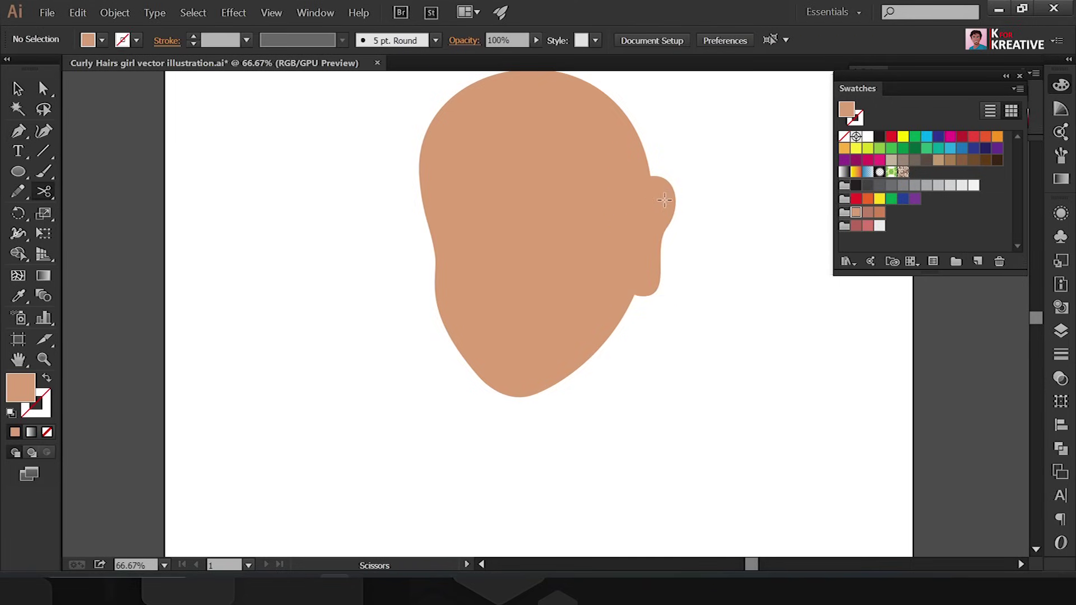
pyautogui.click(662, 226)
# - Refine the head's left contour and check the ear's position against the head
pyautogui.click(712, 216)
pyautogui.scroll(1, 446, 188)
pyautogui.click(446, 189)
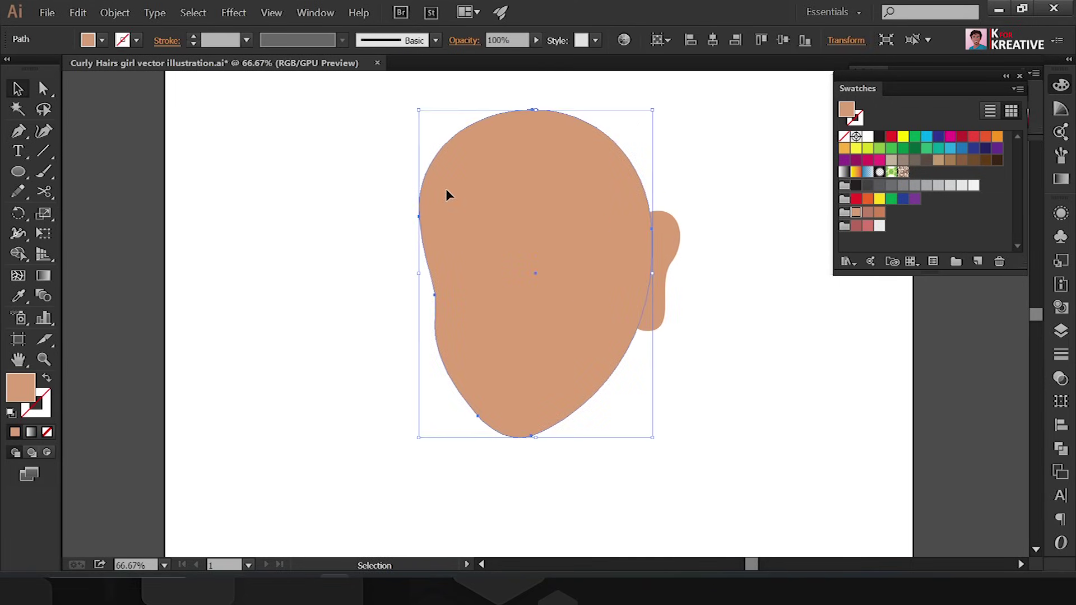
pyautogui.press('a')
pyautogui.click(660, 124)
pyautogui.click(507, 290)
pyautogui.click(421, 257)
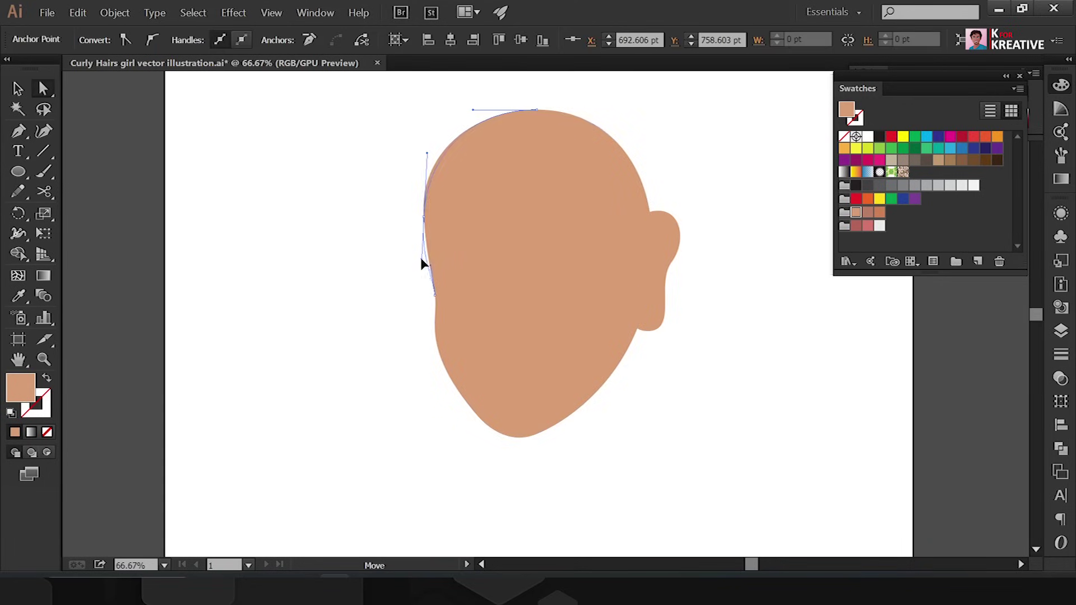
pyautogui.click(370, 283)
pyautogui.press('v')
pyautogui.click(673, 225)
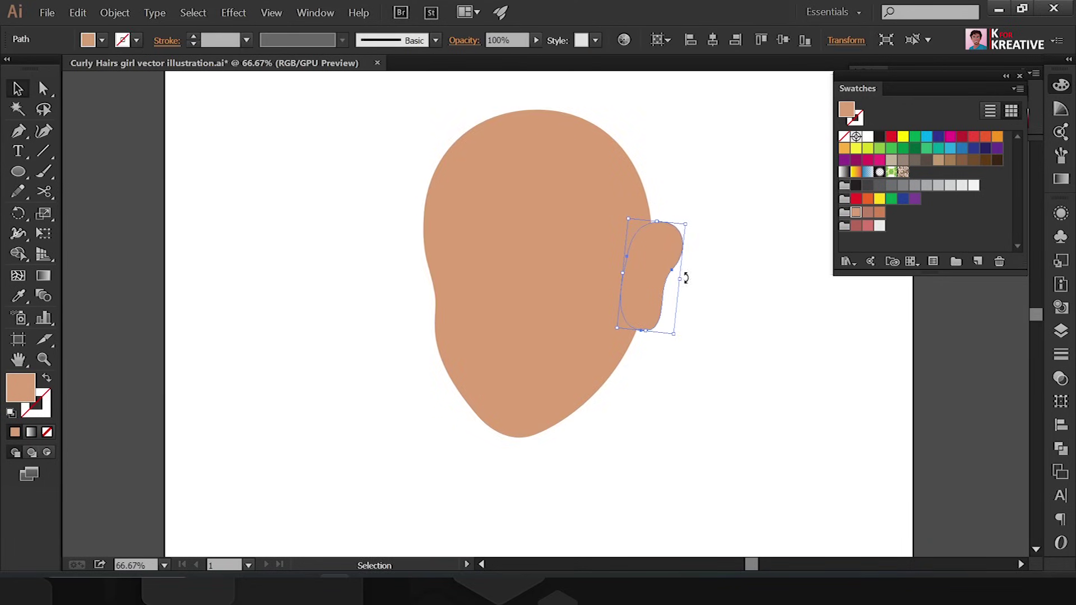
pyautogui.click(560, 252)
pyautogui.hotkey('ctrl', '-')
# - Draw a peach neck with a flared base beneath the chin
pyautogui.click(650, 156)
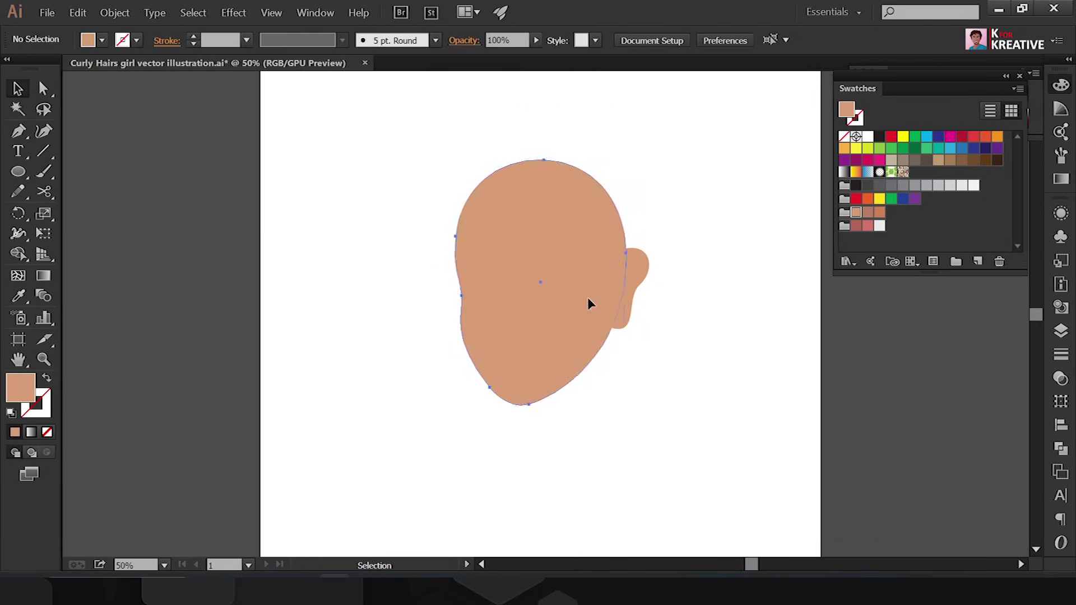
pyautogui.click(605, 325)
pyautogui.moveTo(621, 423); pyautogui.dragTo(647, 444)
pyautogui.click(674, 447)
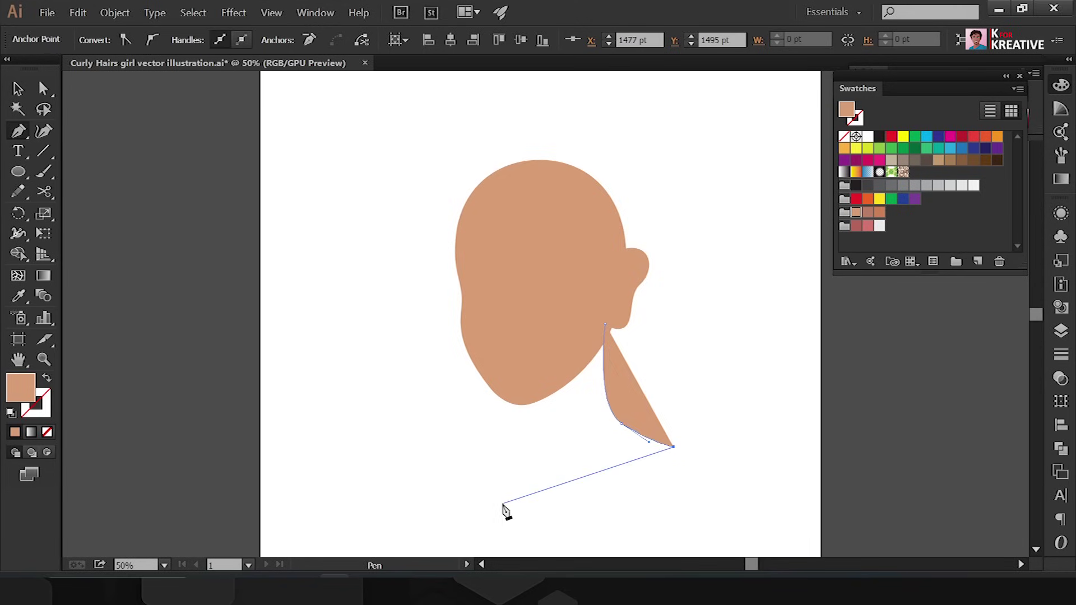
pyautogui.click(503, 503)
pyautogui.click(433, 446)
pyautogui.moveTo(512, 419); pyautogui.dragTo(527, 396)
# - Send the neck behind the head
pyautogui.press('a')
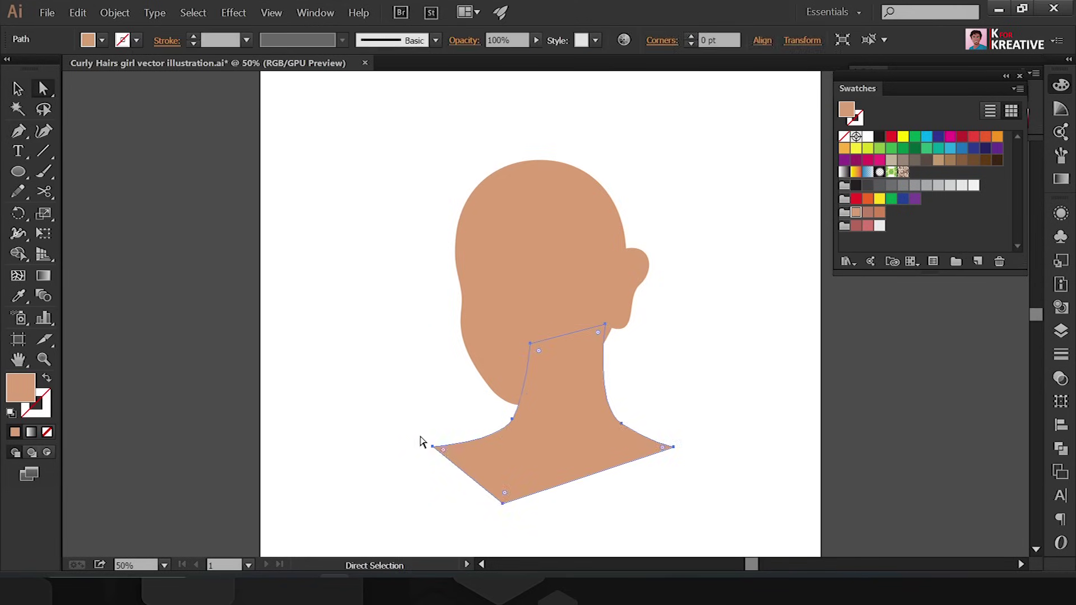
pyautogui.click(458, 447)
pyautogui.press('v')
pyautogui.rightClick(596, 439)
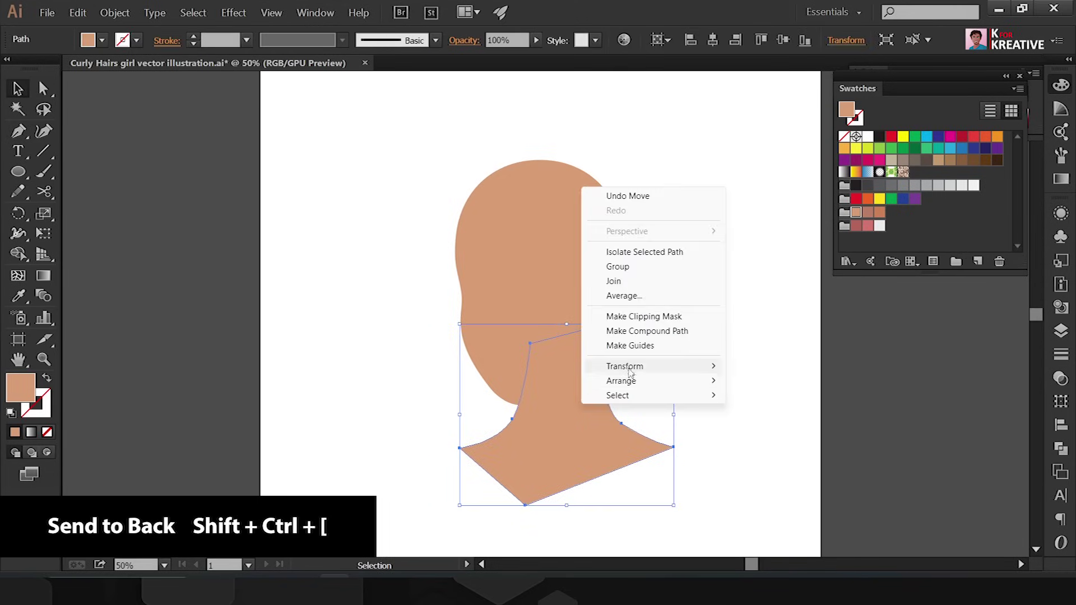
pyautogui.click(735, 378)
# - Scale the neck down to fit under the head
pyautogui.press('a')
pyautogui.click(619, 430)
pyautogui.click(611, 325)
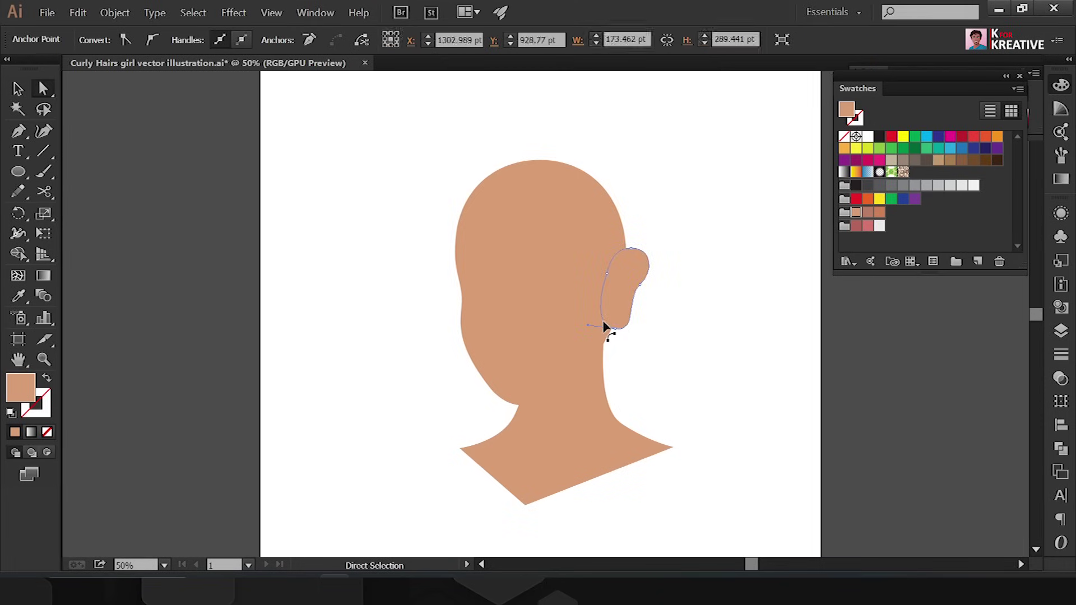
pyautogui.click(615, 429)
pyautogui.press('v')
pyautogui.click(692, 339)
pyautogui.click(667, 449)
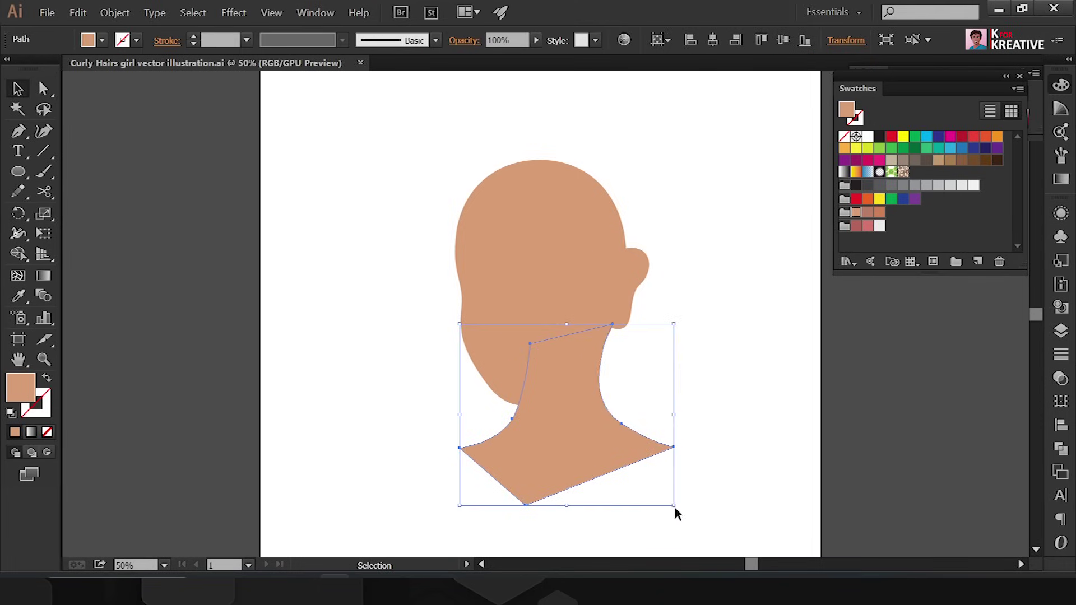
pyautogui.moveTo(675, 507); pyautogui.dragTo(654, 507)
# - Adjust the ear's anchors to refine its curve
pyautogui.scroll(3, 606, 357)
pyautogui.press('a')
pyautogui.click(627, 308)
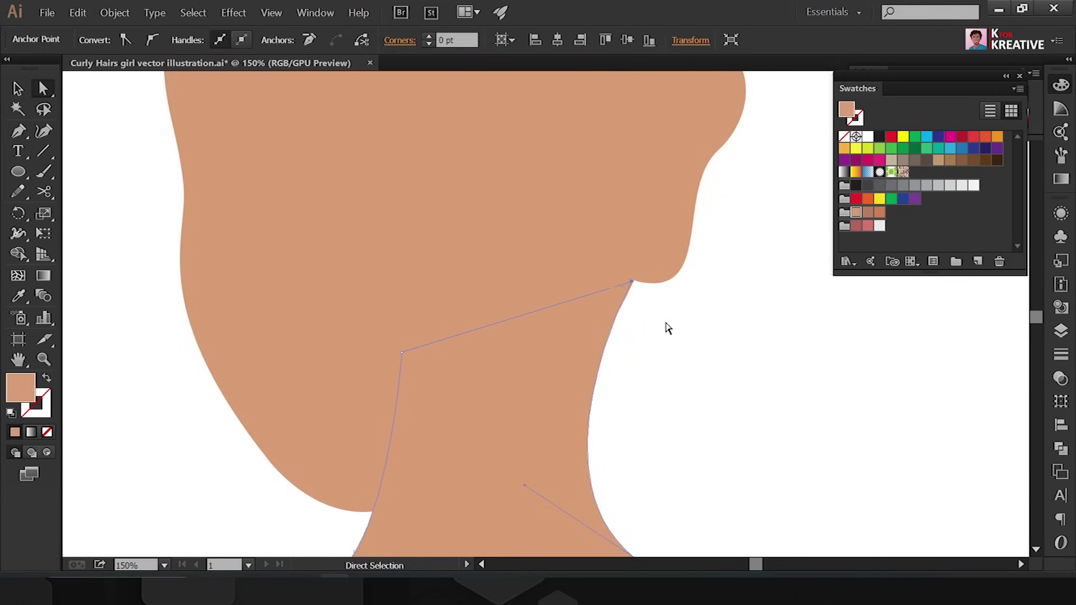
pyautogui.scroll(5, 666, 327)
pyautogui.click(690, 263)
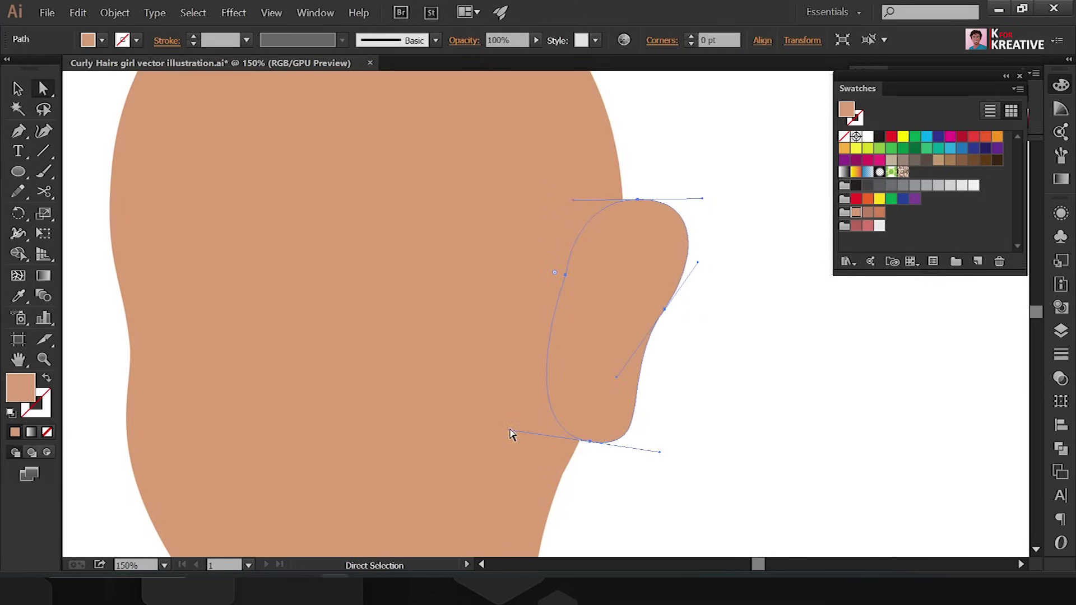
pyautogui.click(572, 437)
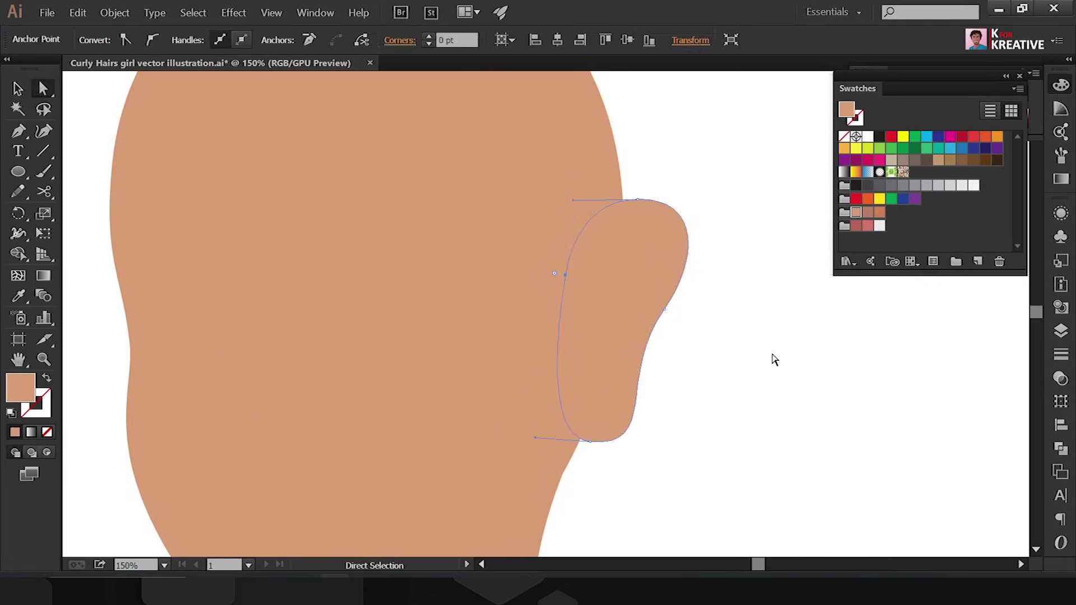
pyautogui.scroll(-3, 710, 358)
pyautogui.press('p')
pyautogui.click(521, 447)
# - Draw the rounded peach shoulder shape below the neck
pyautogui.moveTo(523, 449); pyautogui.dragTo(551, 457)
pyautogui.scroll(-5, 509, 426)
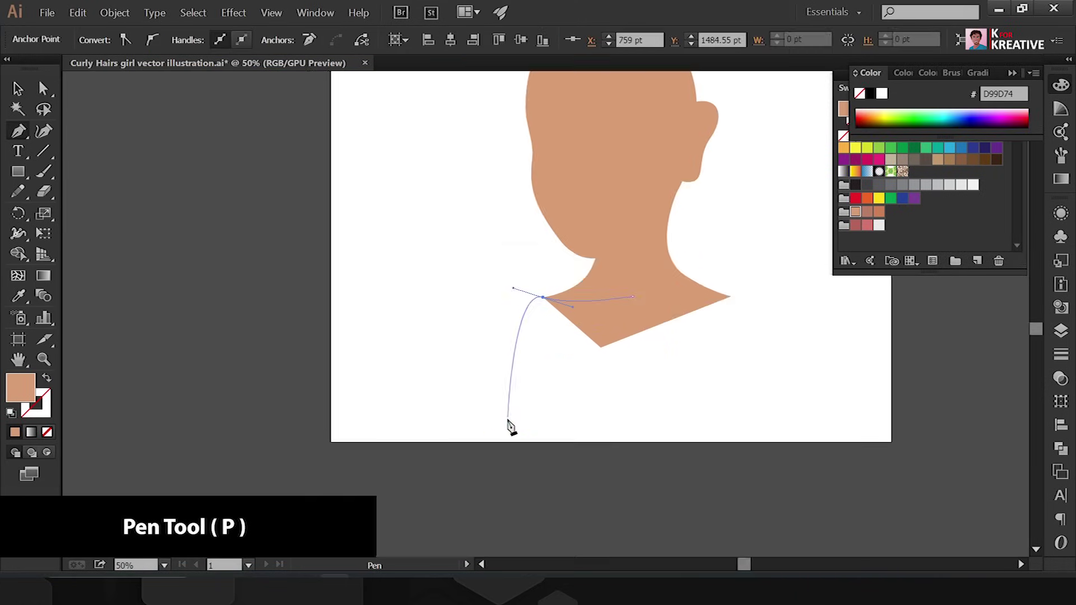
pyautogui.click(504, 442)
pyautogui.click(794, 442)
pyautogui.moveTo(730, 295); pyautogui.dragTo(825, 275)
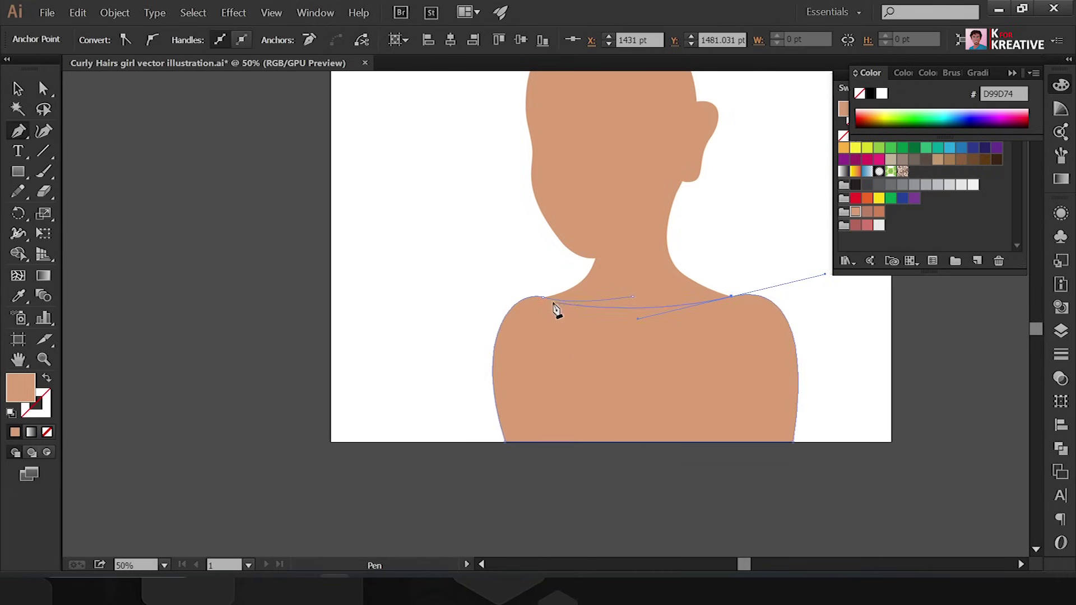
# - Smooth the top edge of the shoulders
pyautogui.press('a')
pyautogui.click(632, 295)
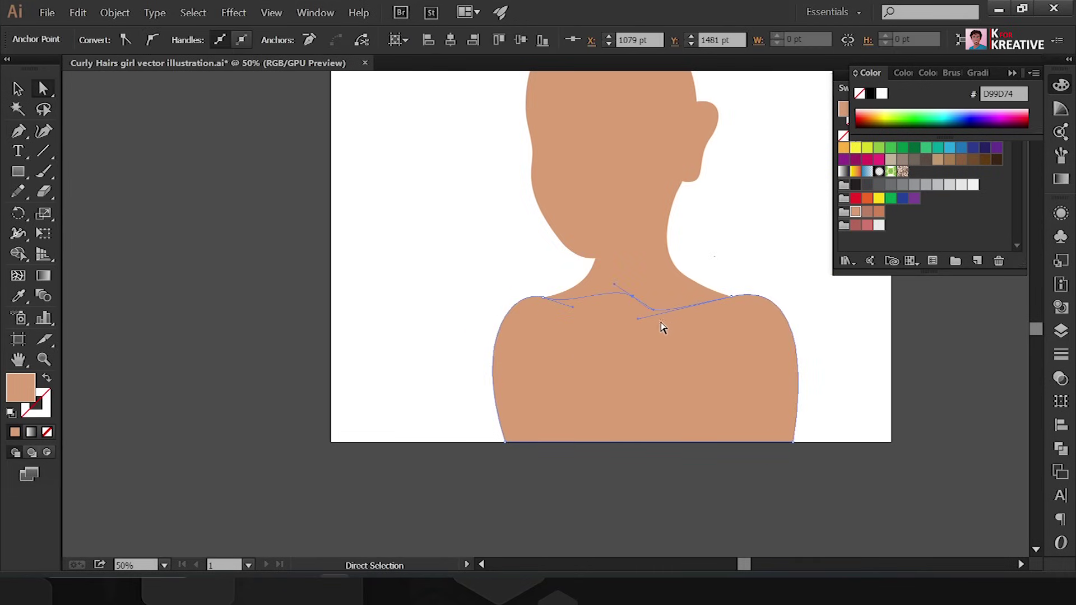
pyautogui.click(568, 313)
pyautogui.moveTo(592, 297)
pyautogui.mouseDown()
pyautogui.moveTo(742, 315)
pyautogui.moveTo(655, 308)
pyautogui.moveTo(829, 305)
pyautogui.mouseUp()
pyautogui.click(775, 274)
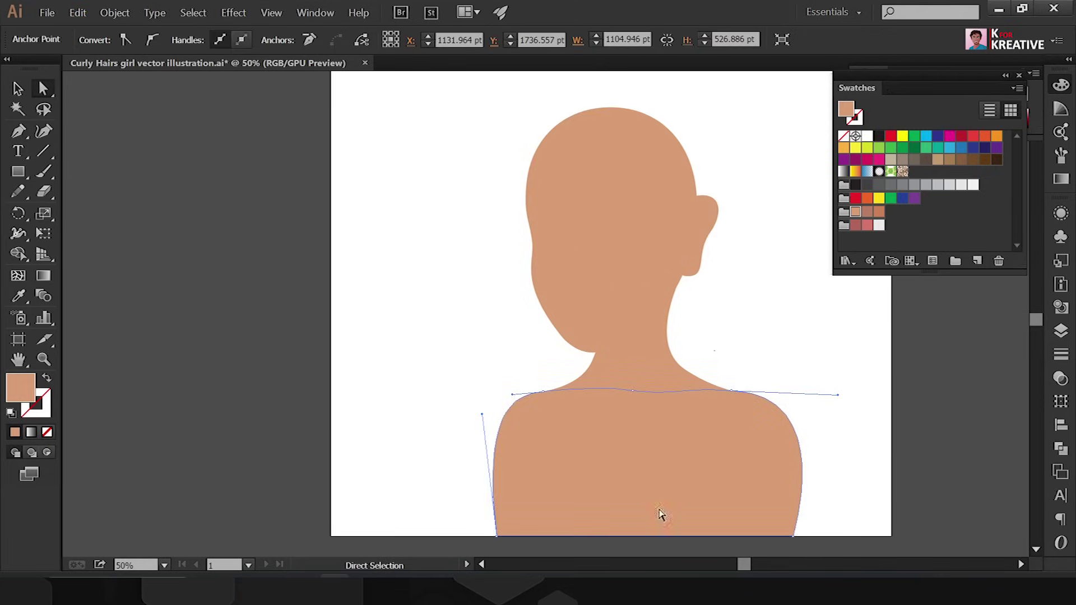
pyautogui.click(846, 365)
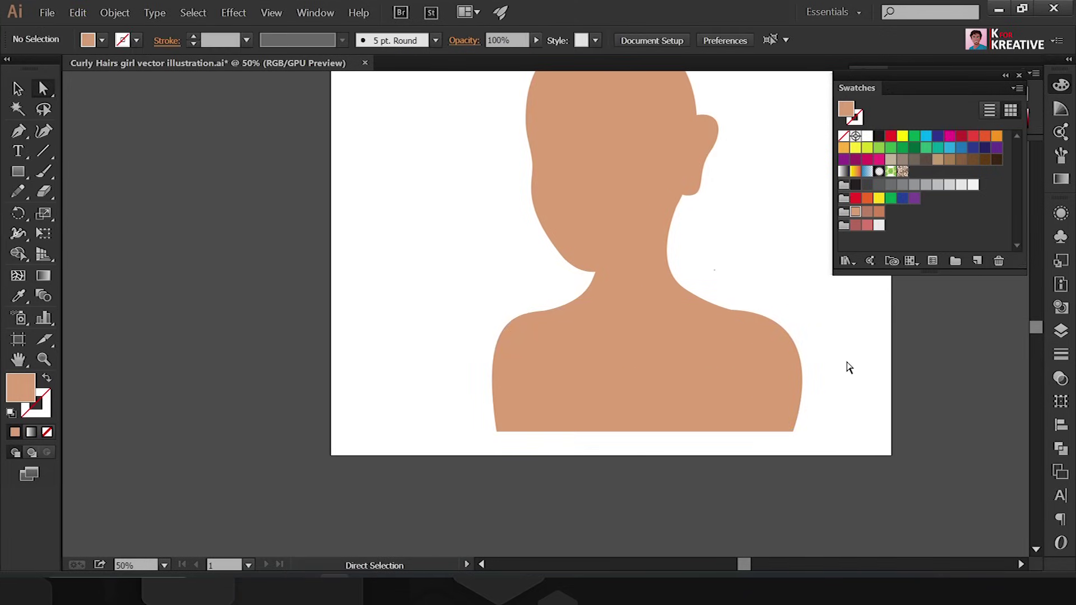
pyautogui.scroll(3, 805, 315)
# - Draw a blue top with a scooped neckline over the torso
pyautogui.press('v')
pyautogui.click(576, 368)
pyautogui.moveTo(601, 428); pyautogui.dragTo(644, 442)
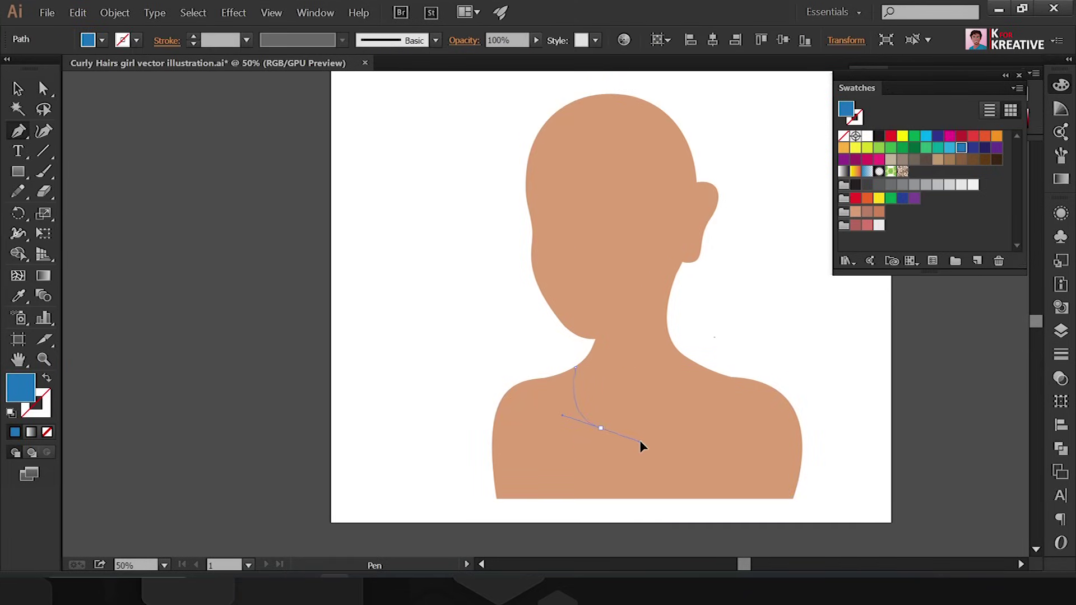
pyautogui.moveTo(683, 365); pyautogui.dragTo(702, 358)
pyautogui.click(739, 506)
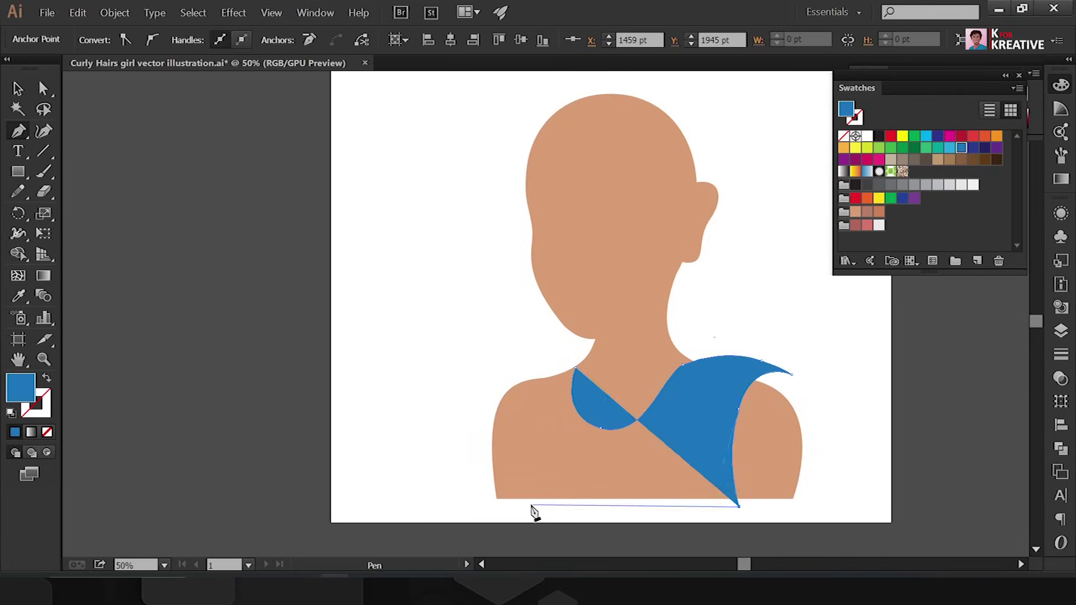
pyautogui.click(532, 505)
pyautogui.moveTo(541, 371); pyautogui.dragTo(576, 334)
# - Trim the top's blue overhangs at the bottom and top right with Shape Builder
pyautogui.press('v')
pyautogui.moveTo(497, 355); pyautogui.dragTo(731, 503)
pyautogui.hotkey('shift', 'm')
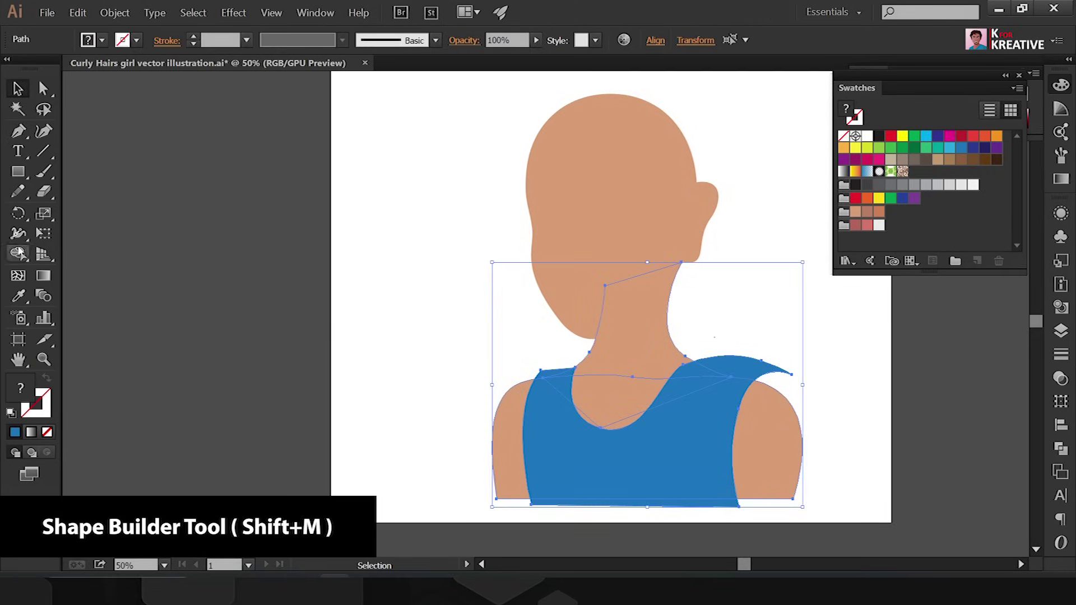
pyautogui.keyDown('alt'); pyautogui.click(617, 503); pyautogui.keyUp('alt')
pyautogui.keyDown('alt'); pyautogui.click(776, 369); pyautogui.keyUp('alt')
pyautogui.press('v')
pyautogui.click(737, 255)
pyautogui.hotkey('ctrl', '-')
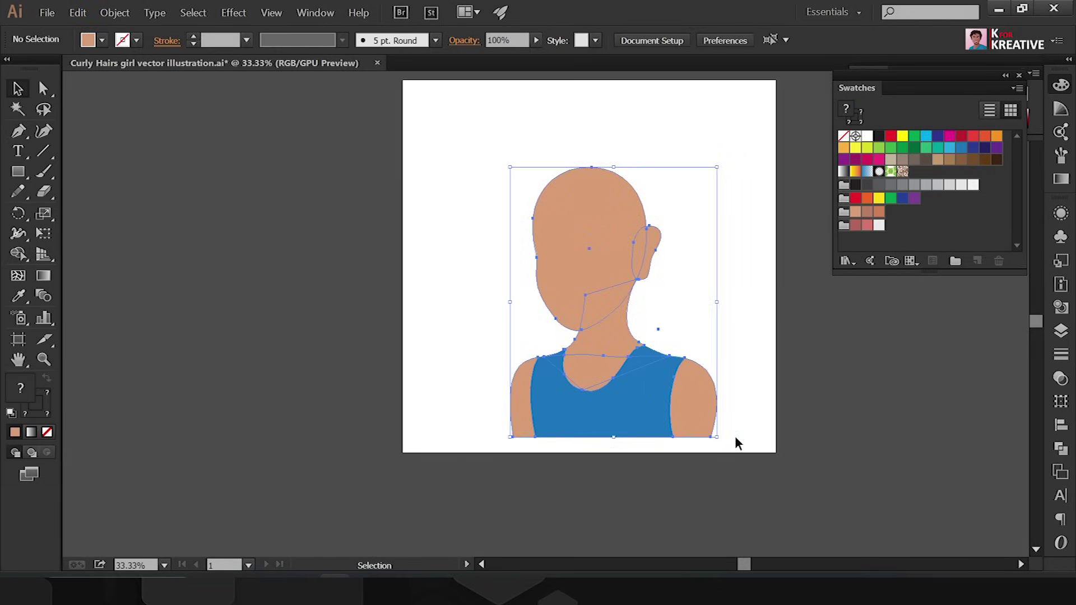
# - Draw a dark curved left eyebrow
pyautogui.click(856, 185)
pyautogui.hotkey('ctrl', '+')
pyautogui.hotkey('ctrl', '+')
pyautogui.hotkey('ctrl', '+')
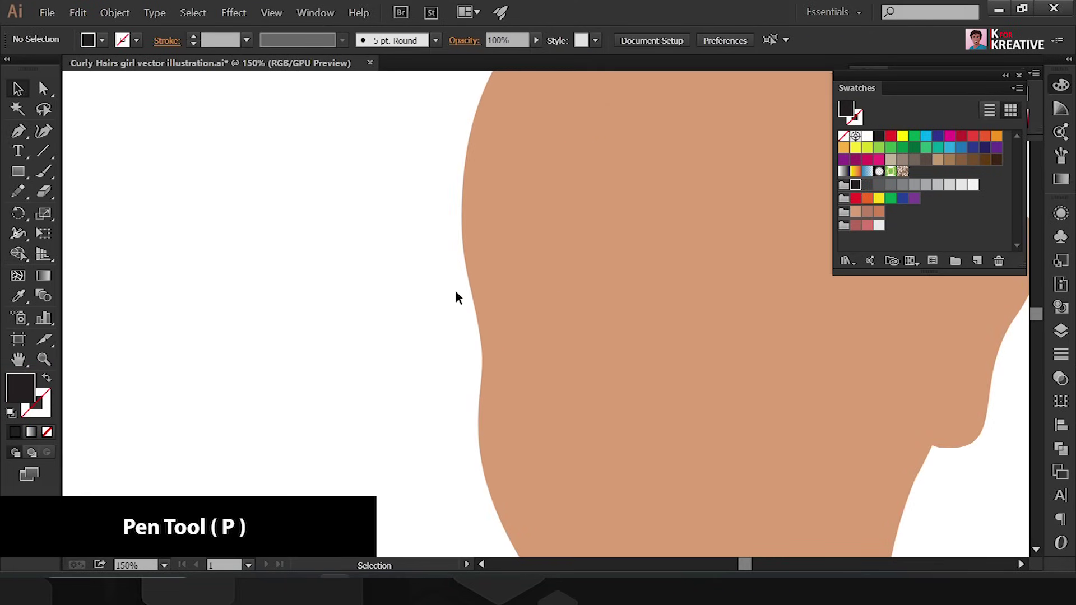
pyautogui.press('p')
pyautogui.click(469, 278)
pyautogui.moveTo(559, 222); pyautogui.dragTo(639, 210)
pyautogui.moveTo(619, 247); pyautogui.dragTo(596, 255)
pyautogui.click(468, 278)
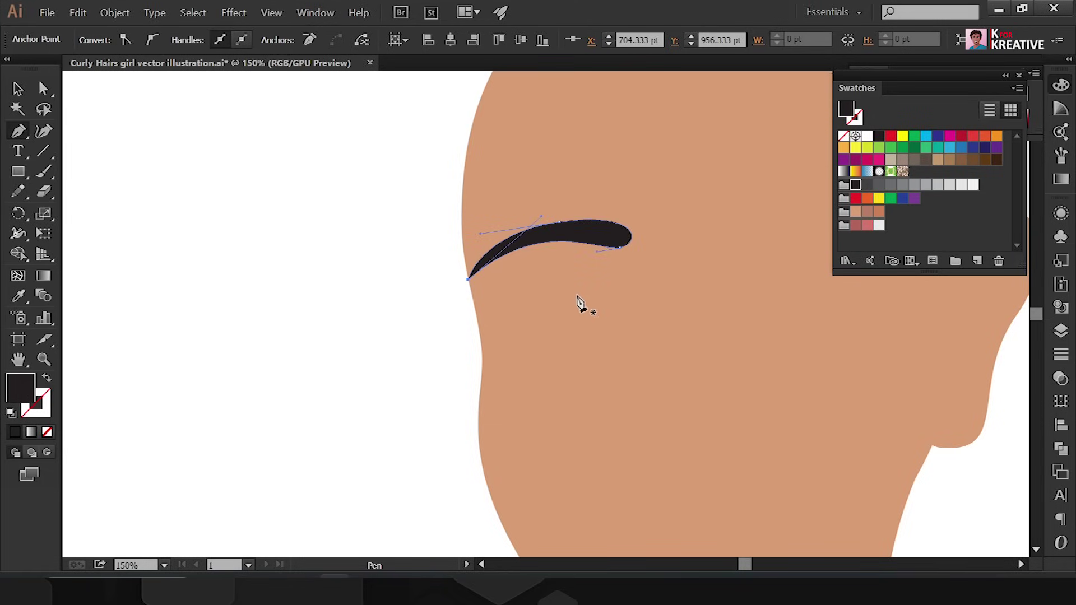
pyautogui.keyDown('ctrl'); pyautogui.click(579, 305); pyautogui.keyUp('ctrl')
# - Make a reflected copy of the eyebrow as the right eyebrow
pyautogui.click(560, 230)
pyautogui.press('a')
pyautogui.hotkey('ctrl', '+')
pyautogui.click(554, 325)
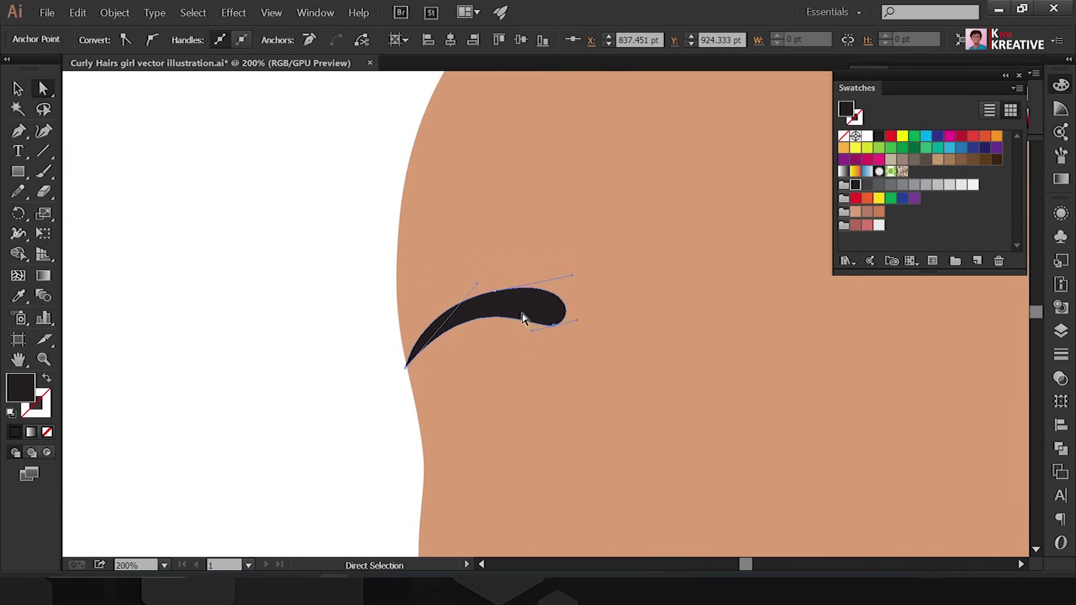
pyautogui.hotkey('ctrl', '-')
pyautogui.hotkey('ctrl', '-')
pyautogui.press('v')
pyautogui.rightClick(527, 331)
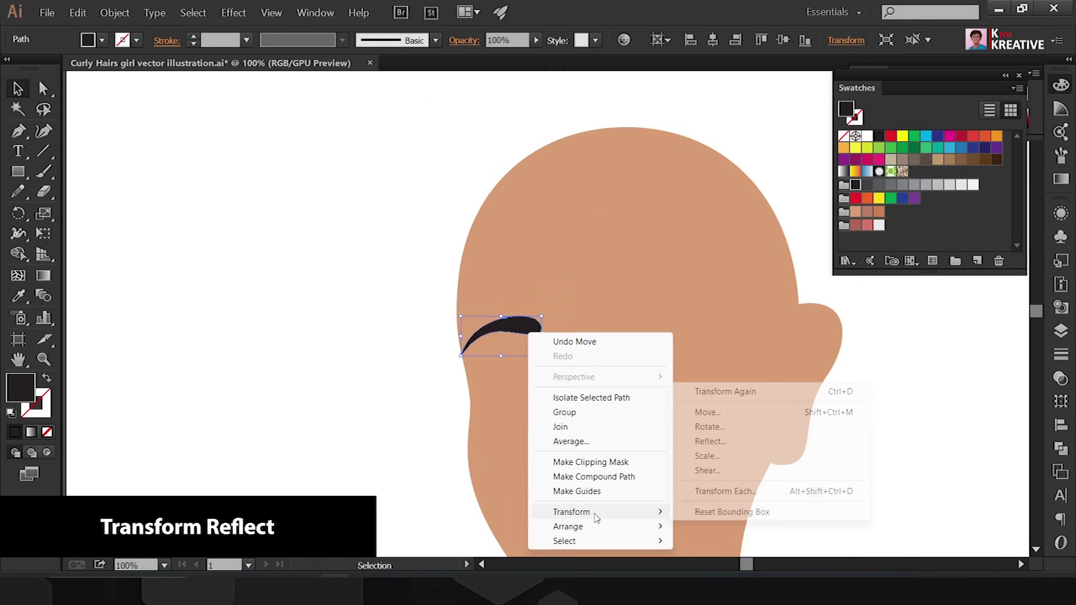
pyautogui.click(721, 507)
pyautogui.click(87, 410)
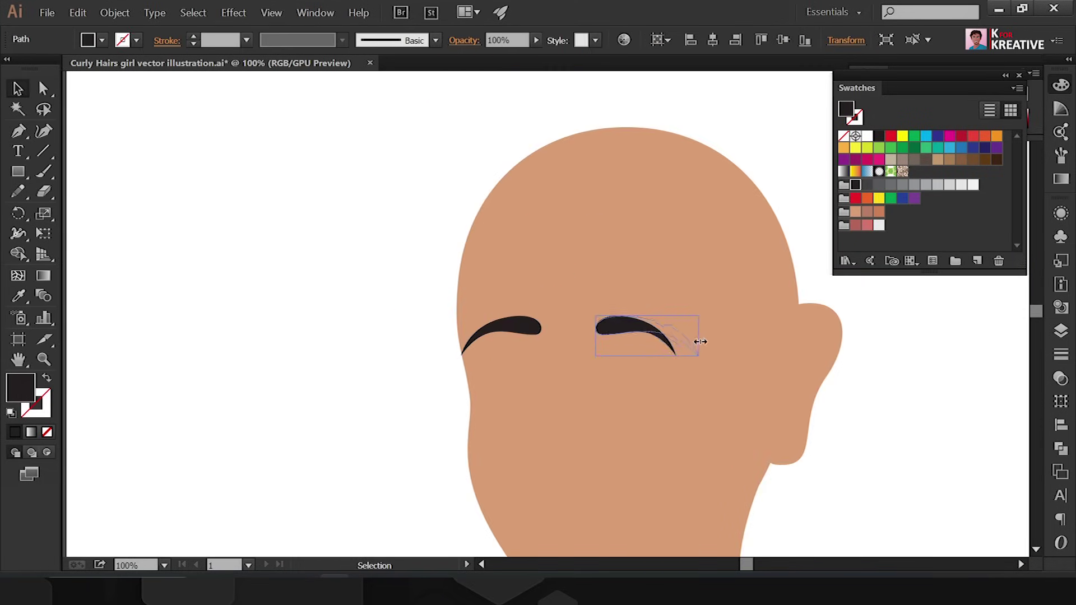
pyautogui.click(489, 340)
# - Lift the left eyebrow's lower tip slightly
pyautogui.scroll(3, 493, 336)
pyautogui.click(528, 329)
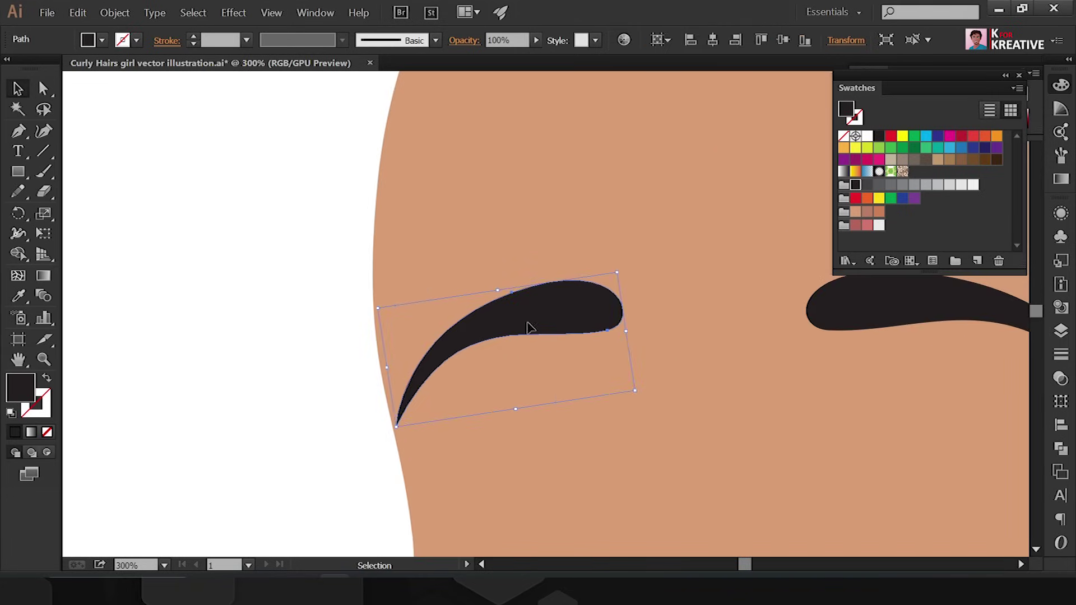
pyautogui.press('a')
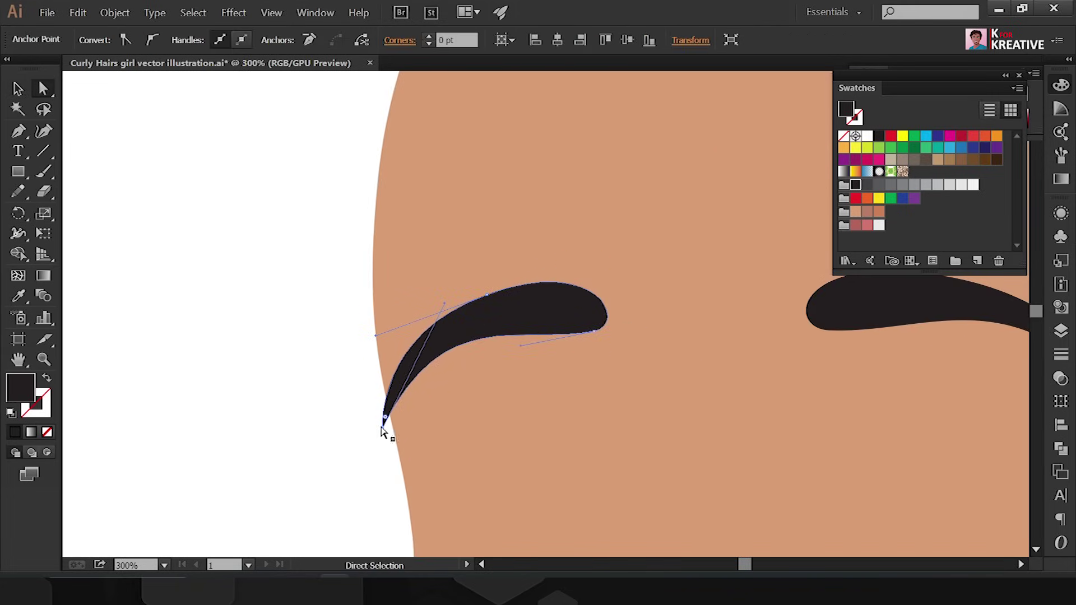
pyautogui.moveTo(383, 426); pyautogui.dragTo(387, 407)
pyautogui.click(411, 417)
pyautogui.click(426, 364)
pyautogui.hotkey('ctrl', '0')
pyautogui.press('v')
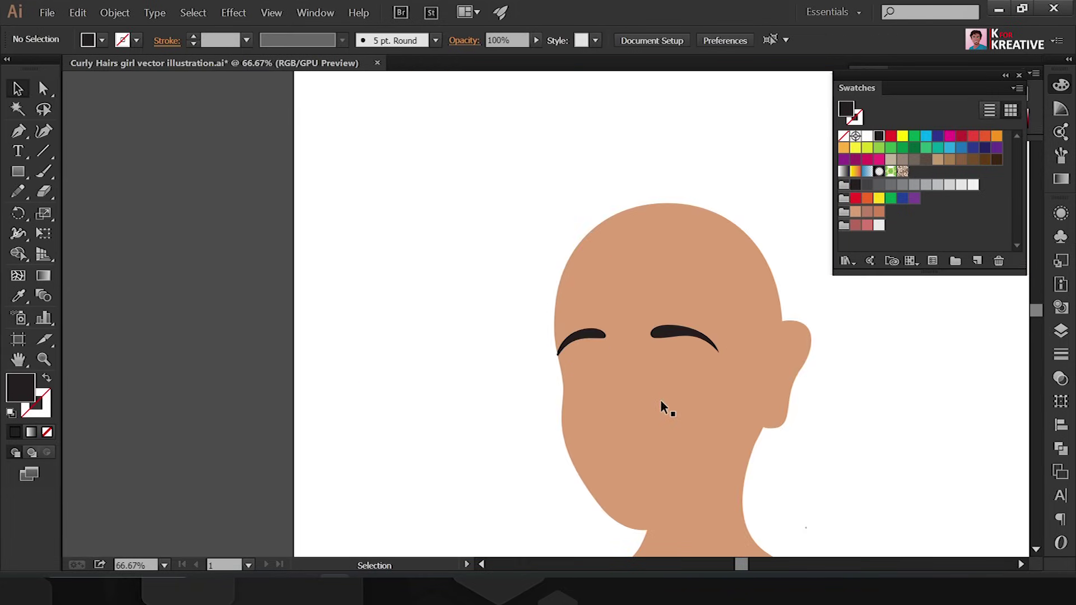
pyautogui.hotkey('ctrl', '1')
# - Draw an oval for the left eye and reshape it into an almond with corner side points
pyautogui.moveTo(28, 171); pyautogui.dragTo(95, 211)
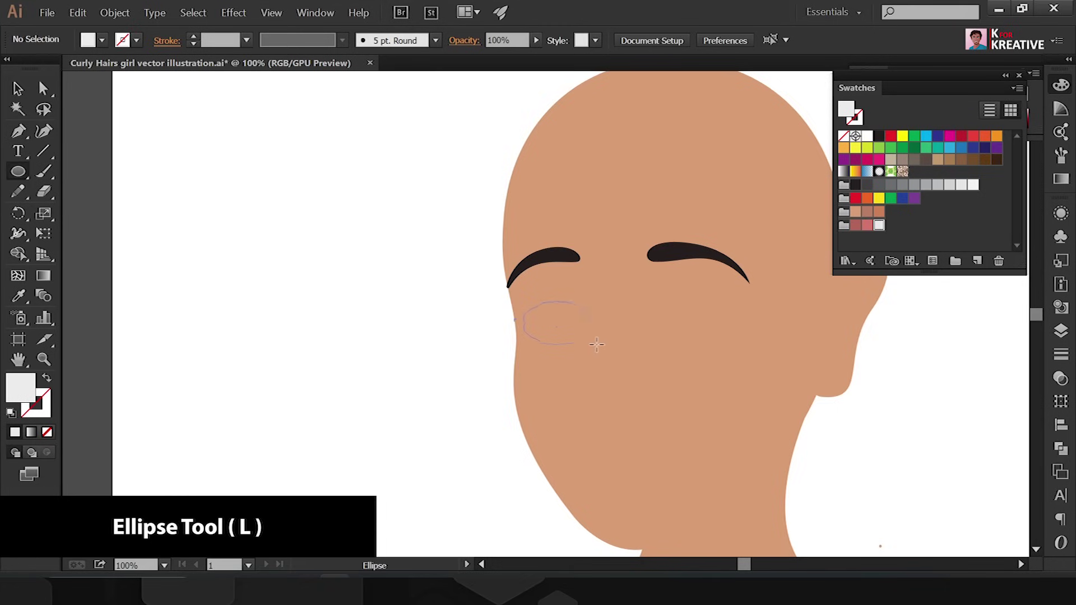
pyautogui.moveTo(523, 301); pyautogui.dragTo(610, 361)
pyautogui.press('ctrl')
pyautogui.click(127, 40)
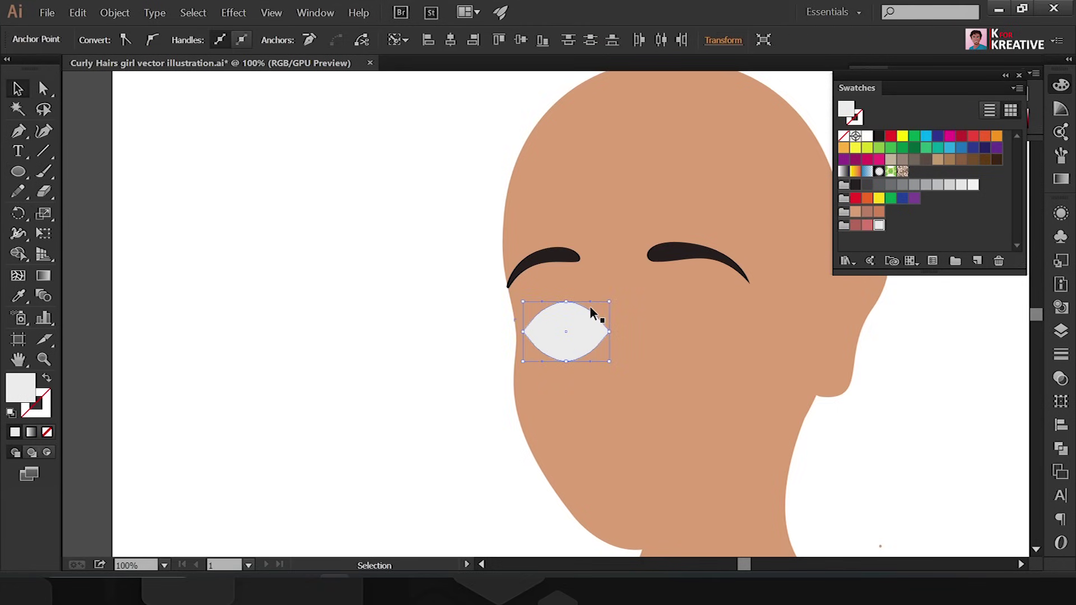
pyautogui.hotkey('ctrl', '+')
pyautogui.hotkey('ctrl', '+')
pyautogui.press('a')
pyautogui.click(528, 351)
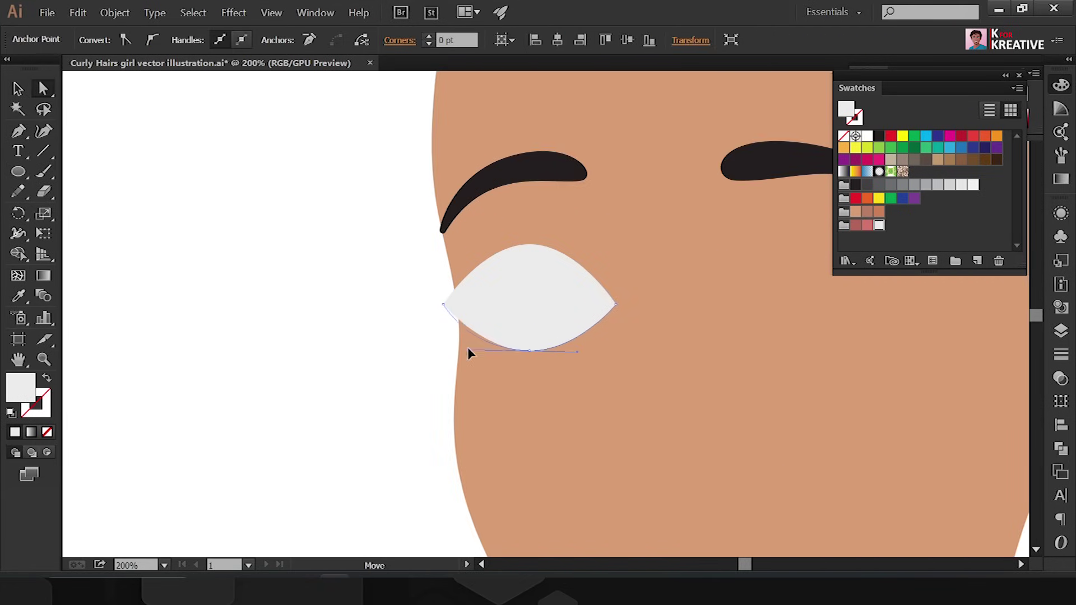
pyautogui.moveTo(527, 348); pyautogui.dragTo(596, 352)
pyautogui.click(533, 250)
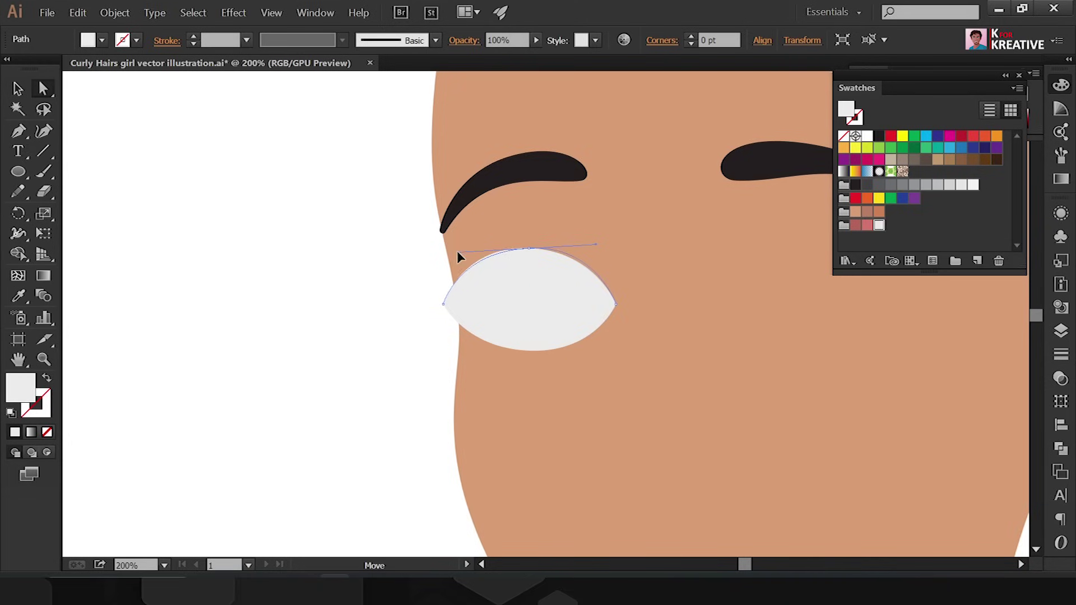
pyautogui.moveTo(457, 256); pyautogui.dragTo(418, 298)
pyautogui.press('v')
pyautogui.hotkey('ctrl', 'shift', 'a')
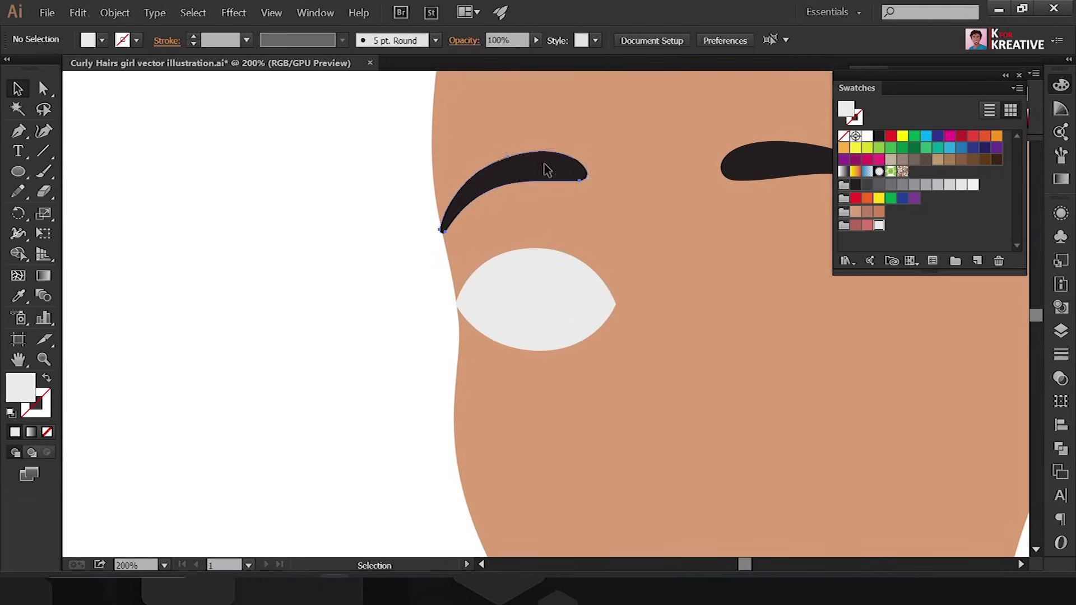
# - Pen-draw the dark upper eyelid curving over the eye with an outer flick
pyautogui.click(455, 304)
pyautogui.click(615, 304)
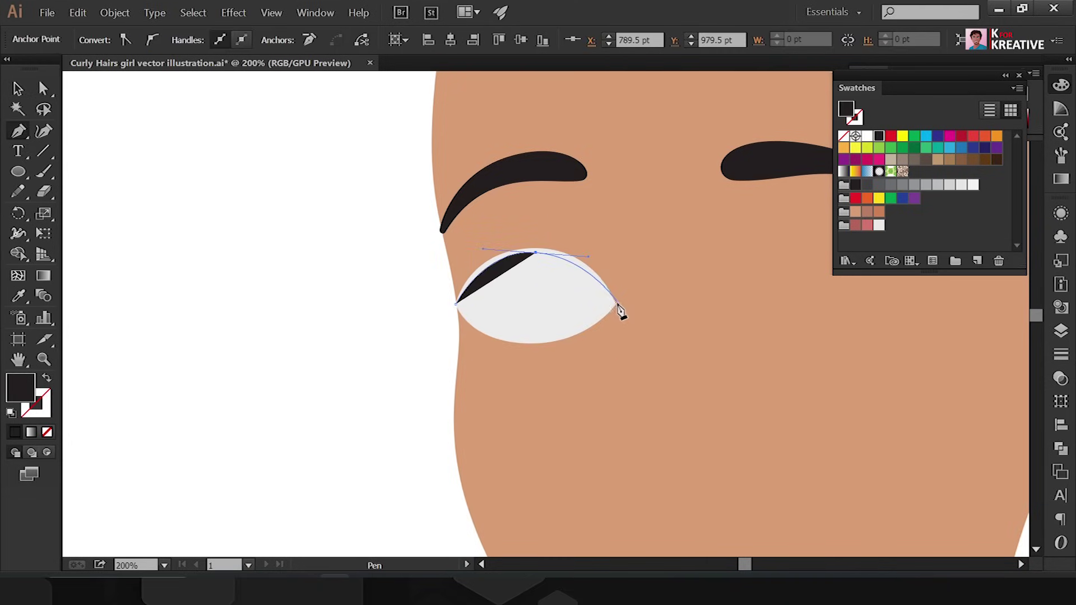
pyautogui.moveTo(540, 239); pyautogui.dragTo(482, 232)
pyautogui.click(441, 277)
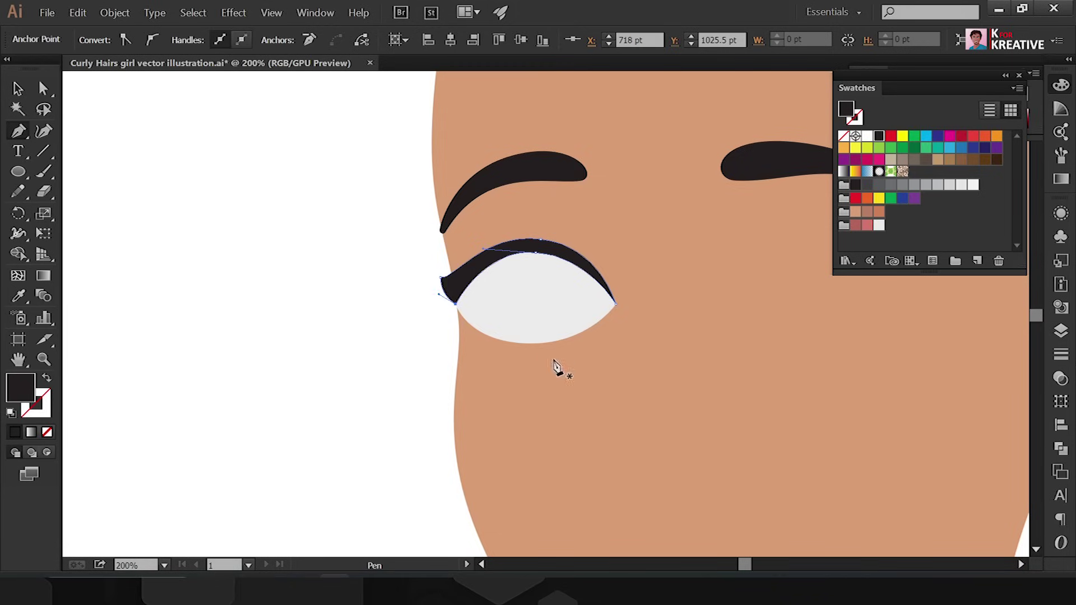
pyautogui.press('v')
pyautogui.hotkey('ctrl', 'shift', 'a')
# - Add a dark round iris and a small white highlight circle inside it
pyautogui.press('l')
pyautogui.moveTo(587, 324); pyautogui.dragTo(592, 328)
pyautogui.press('v')
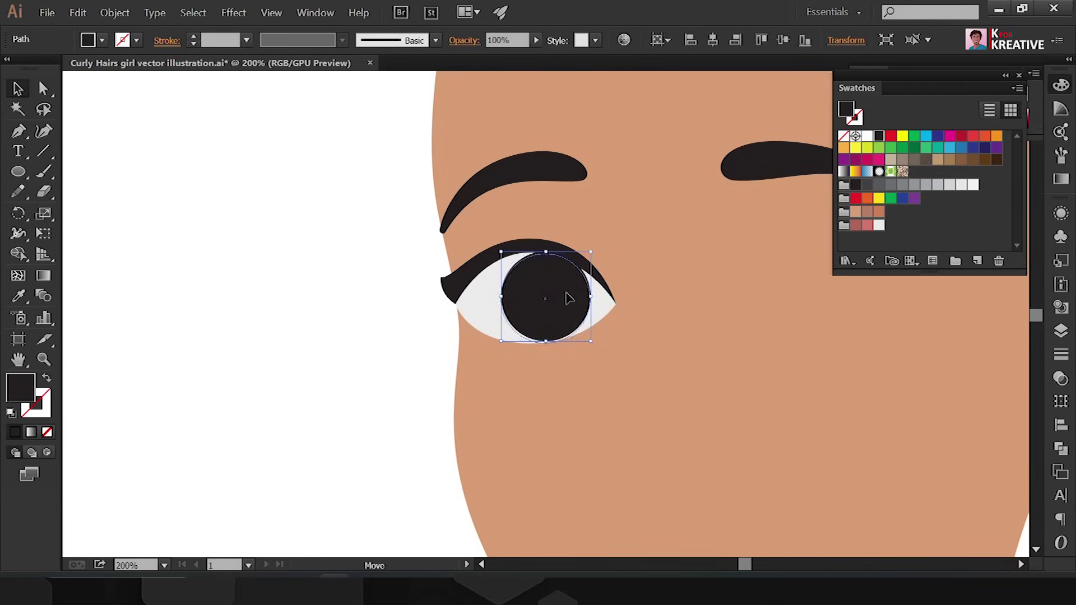
pyautogui.press('l')
pyautogui.moveTo(569, 287); pyautogui.dragTo(581, 275)
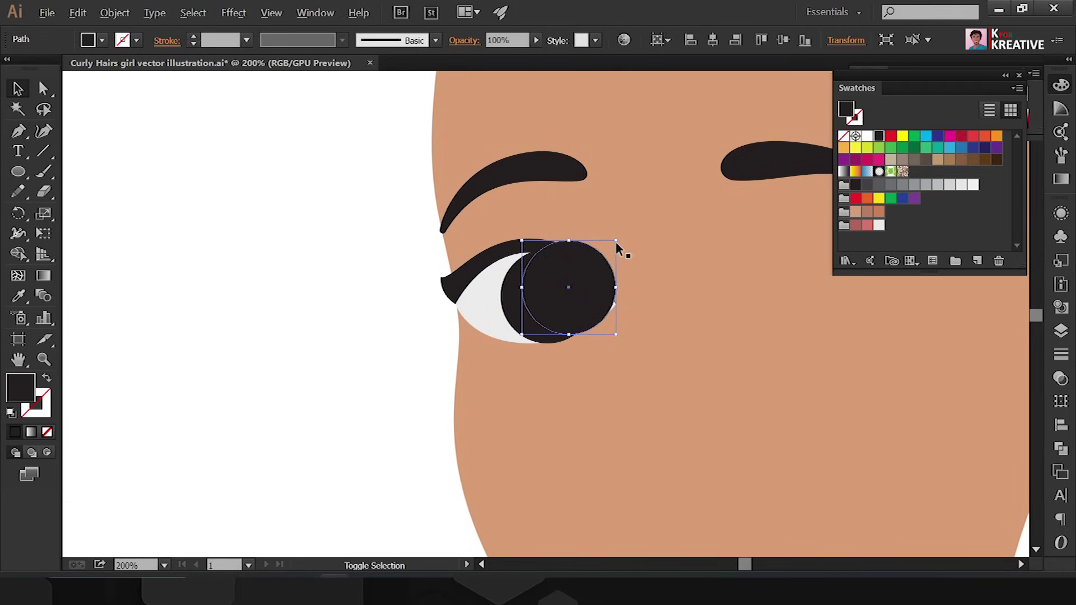
pyautogui.press('v')
pyautogui.click(511, 263)
pyautogui.hscroll(3, 512, 263)
# - Select the iris and eye white, then copy the eye white shape
pyautogui.press('v')
pyautogui.click(440, 297)
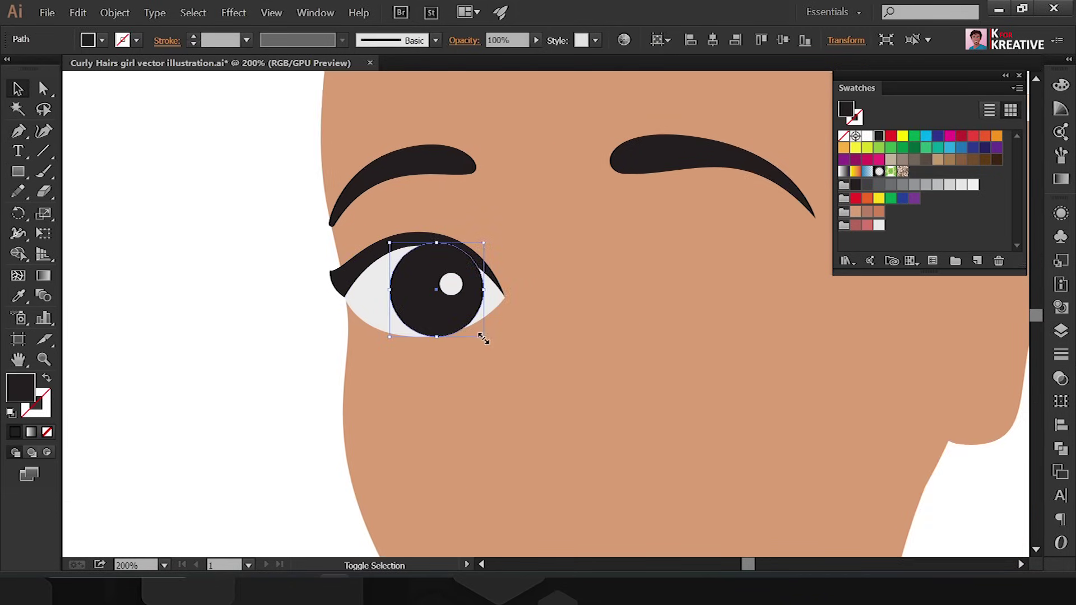
pyautogui.click(367, 306)
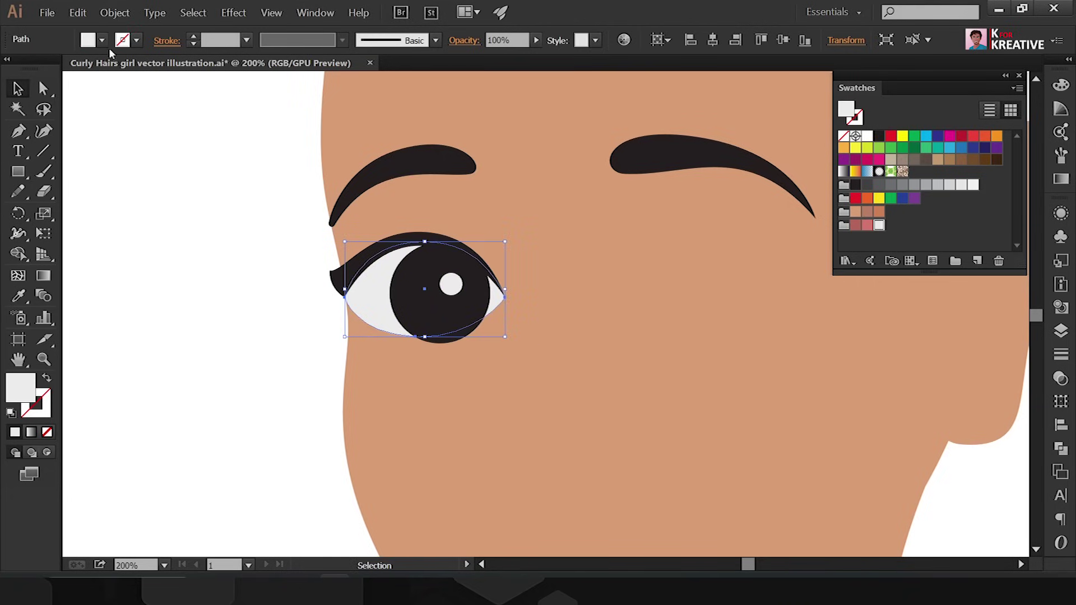
pyautogui.click(78, 13)
pyautogui.click(98, 80)
# - Paste the eye white in front and clip the iris inside it with a clipping mask
pyautogui.hotkey('ctrl', 'f')
pyautogui.rightClick(432, 274)
pyautogui.click(496, 354)
# - Draw an upper shading shape along the eye top, fill it #E6E6E6, and send it back
pyautogui.hotkey('ctrl', 'shift', 'a')
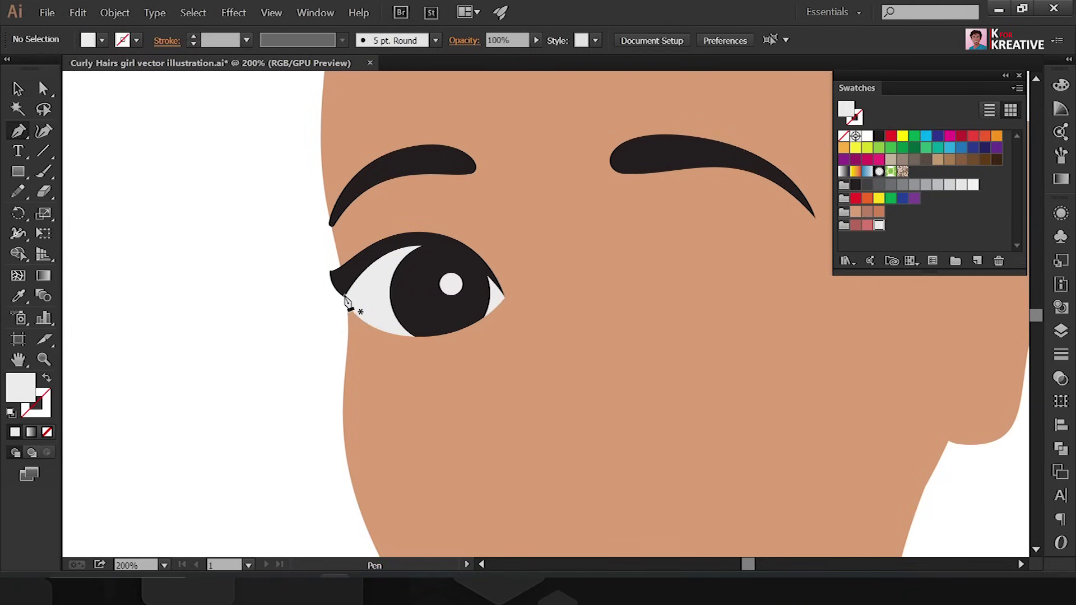
pyautogui.press('p')
pyautogui.click(347, 292)
pyautogui.moveTo(414, 244); pyautogui.dragTo(468, 244)
pyautogui.click(347, 291)
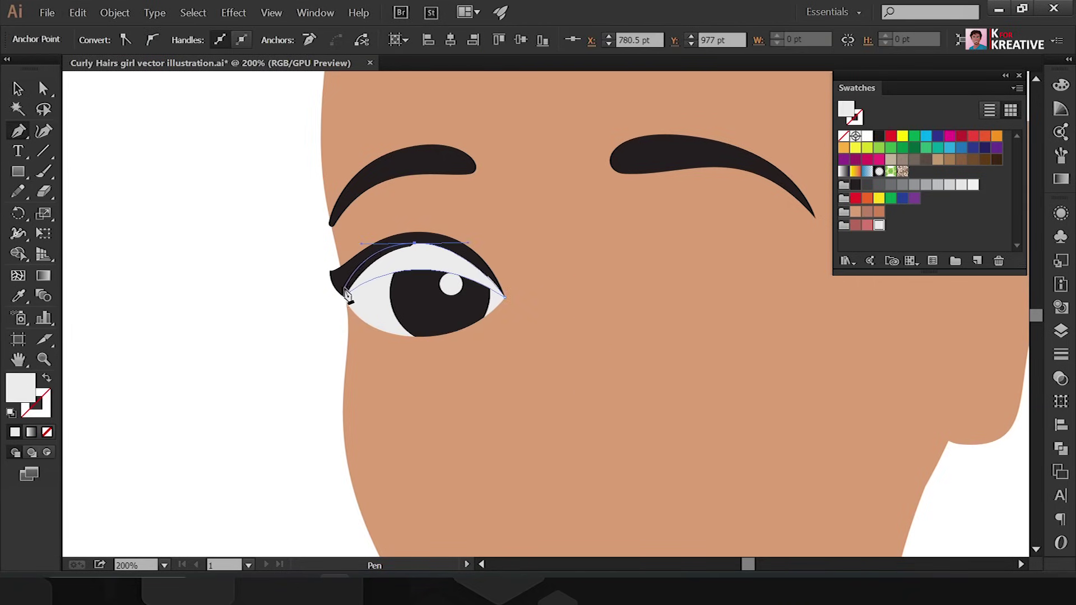
pyautogui.hotkey('ctrl', 'shift', 'a')
pyautogui.press('v')
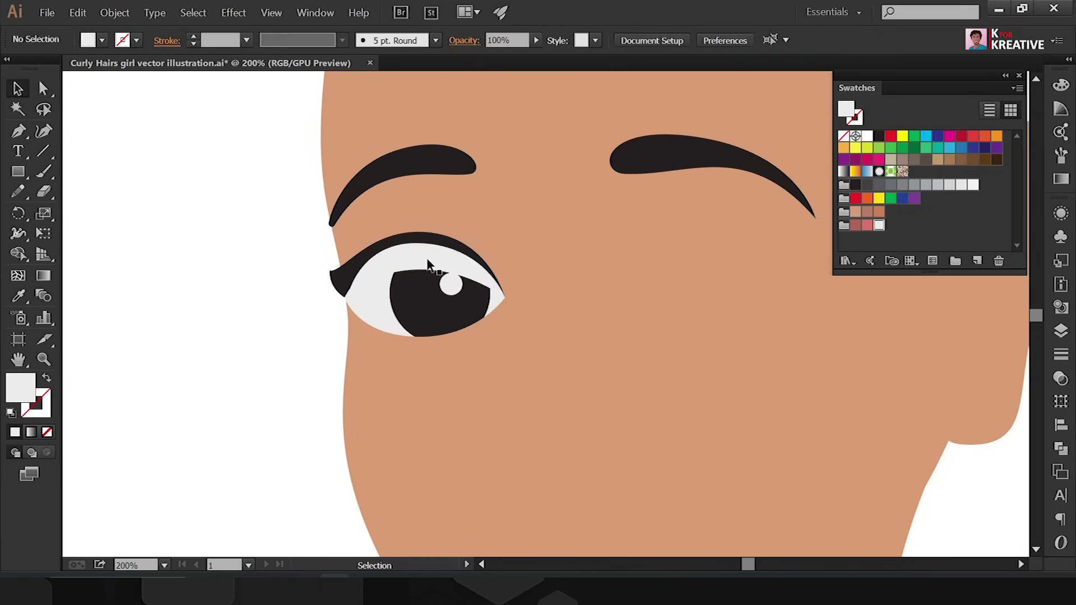
pyautogui.click(428, 260)
pyautogui.doubleClick(20, 387)
pyautogui.write('E6E6E6')
pyautogui.press('Return')
pyautogui.hotkey('ctrl', 'shift', '[')
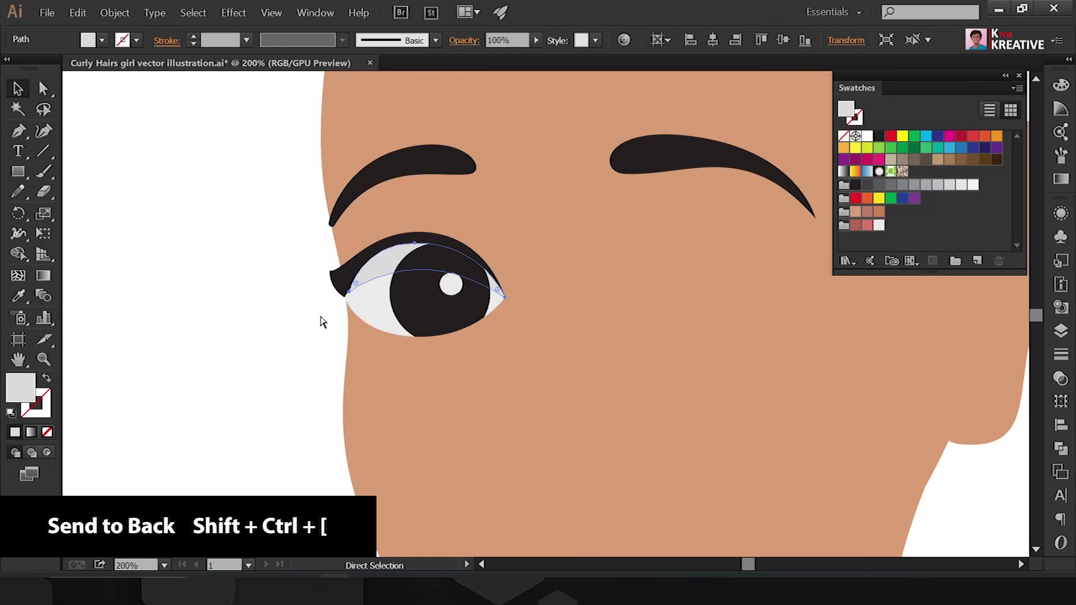
pyautogui.click(319, 323)
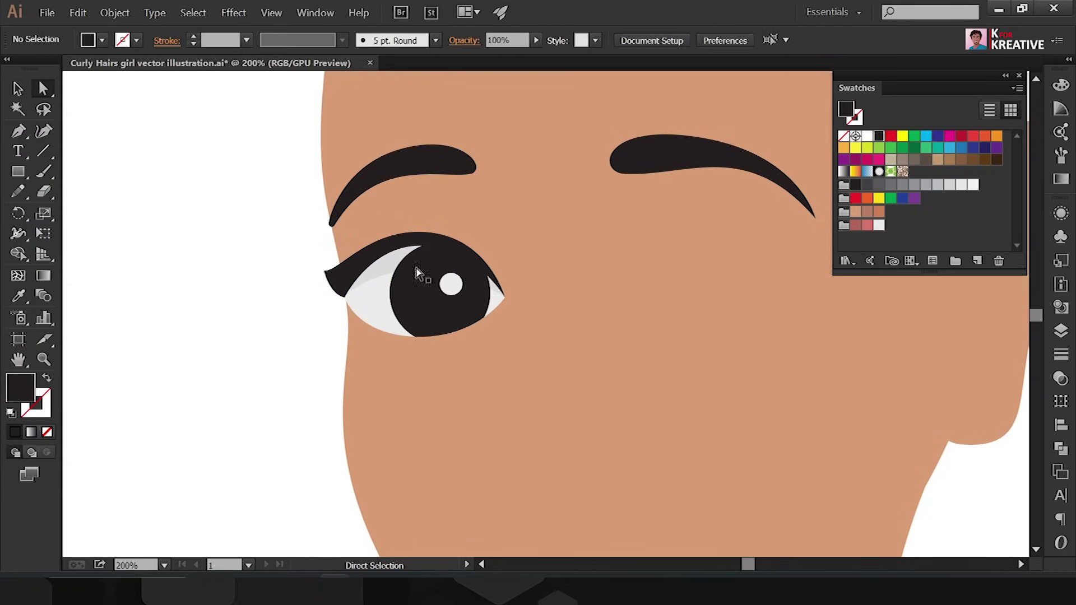
# - Group the eye pieces and reflect a copy to form the right eye
pyautogui.moveTo(308, 224); pyautogui.dragTo(426, 290)
pyautogui.hotkey('ctrl', 'g')
pyautogui.rightClick(426, 290)
pyautogui.click(600, 439)
pyautogui.click(87, 413)
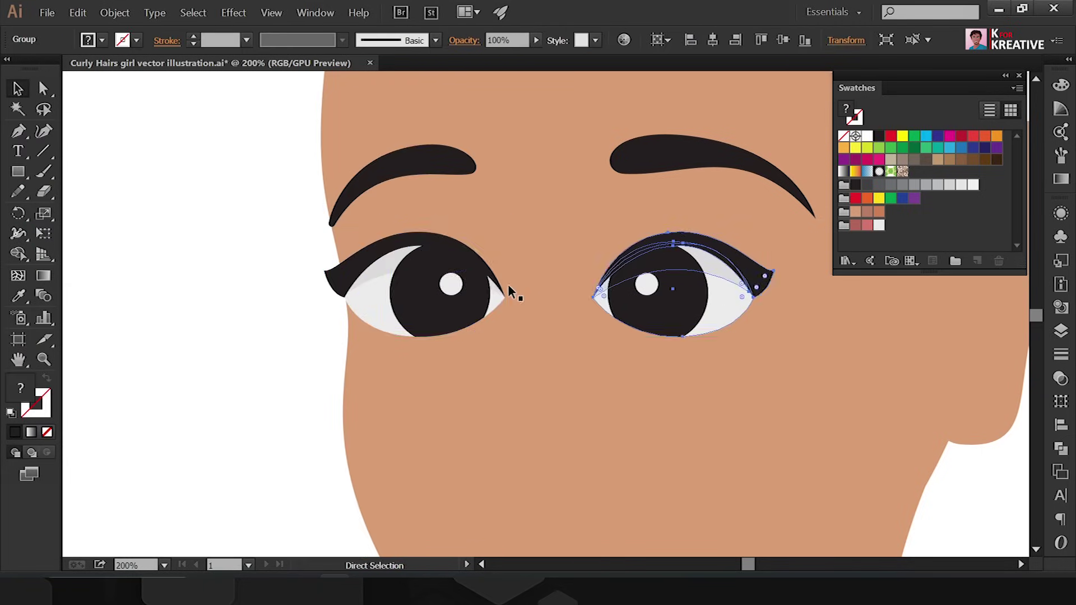
pyautogui.click(509, 291)
# - Inside the right eye group, shift the iris slightly right, then reselect it
pyautogui.click(692, 288)
pyautogui.doubleClick(692, 288)
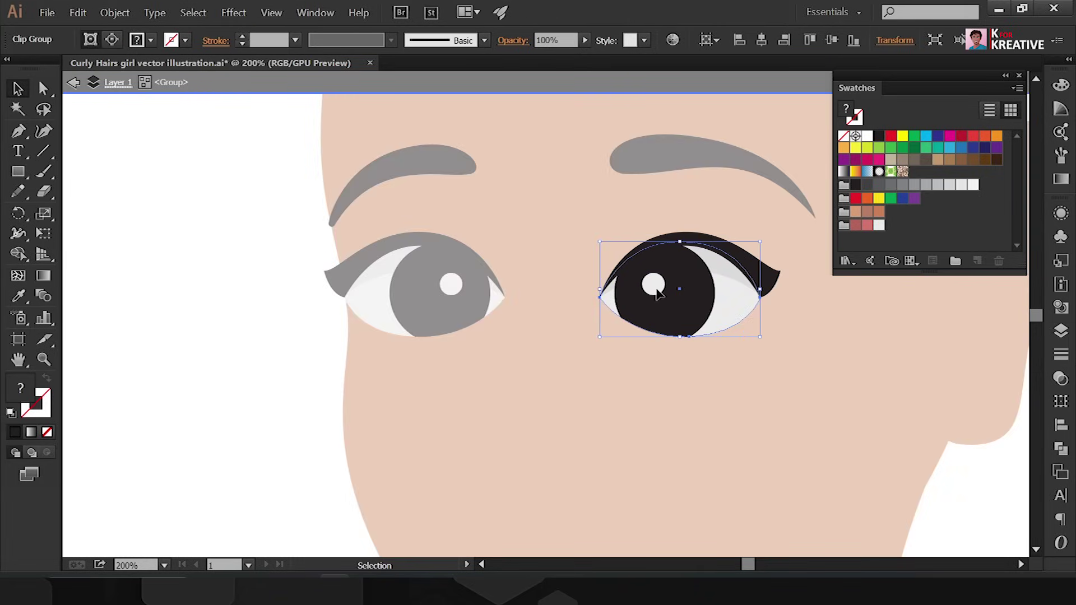
pyautogui.click(695, 317)
pyautogui.moveTo(695, 317); pyautogui.dragTo(715, 317)
pyautogui.click(216, 315)
pyautogui.press('Escape')
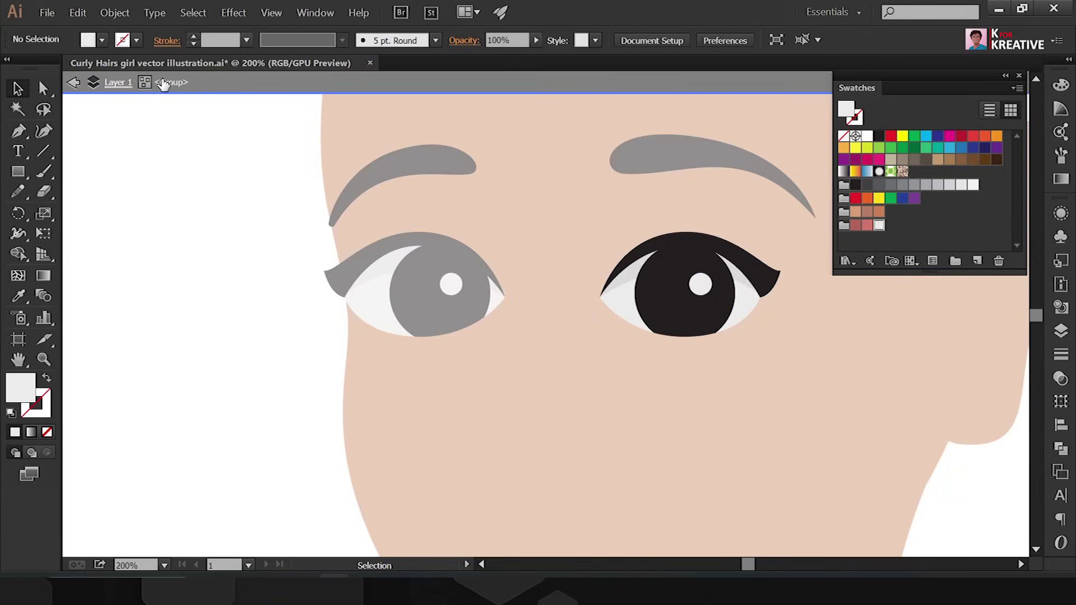
pyautogui.press('Escape')
pyautogui.click(745, 272)
pyautogui.doubleClick(673, 255)
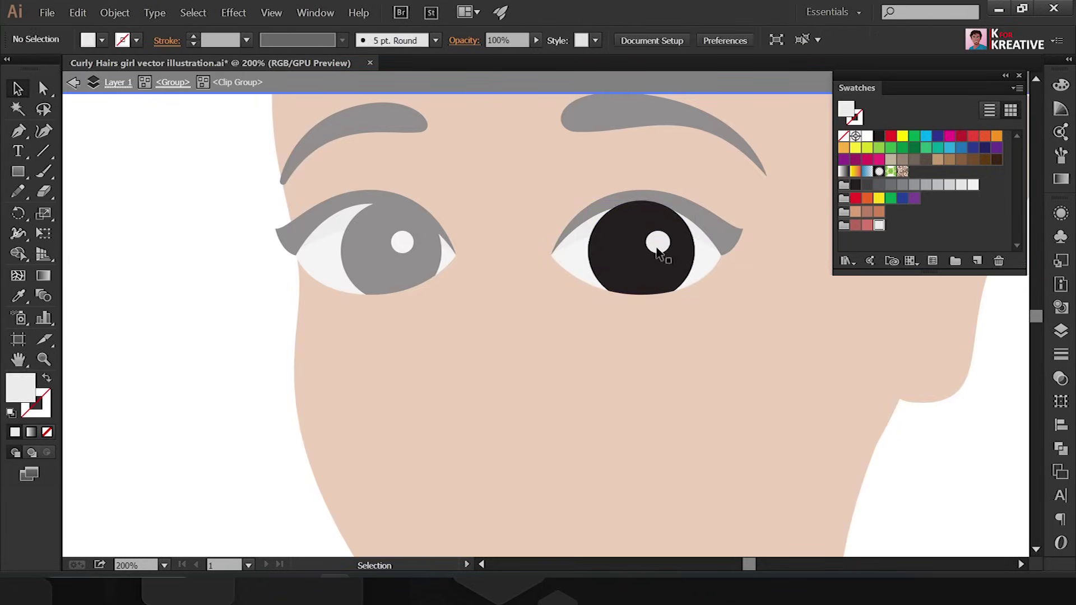
pyautogui.click(695, 258)
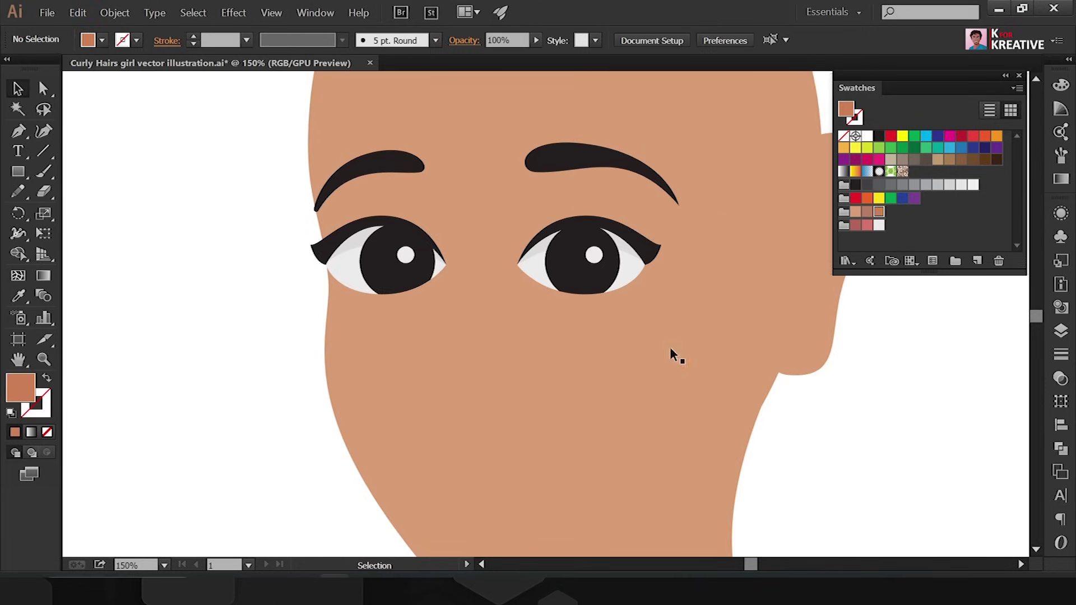
# - Pen-draw the nose from between the eyes down to a tip with rounded left and right nostril curves
pyautogui.press('p')
pyautogui.click(534, 236)
pyautogui.moveTo(519, 350); pyautogui.dragTo(485, 416)
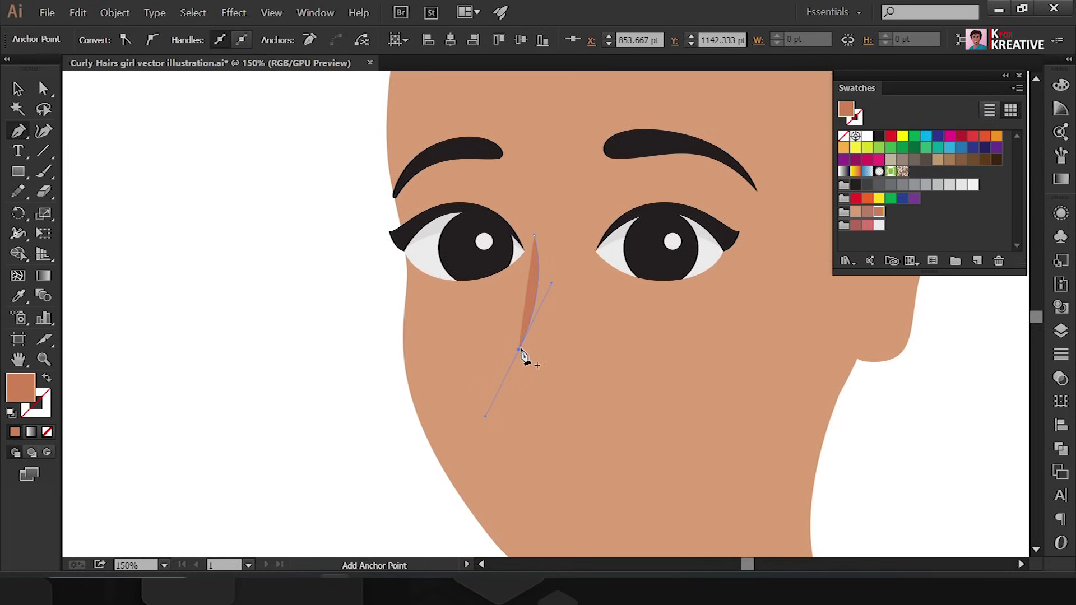
pyautogui.click(519, 350)
pyautogui.scroll(2, 523, 374)
pyautogui.moveTo(552, 381); pyautogui.dragTo(563, 393)
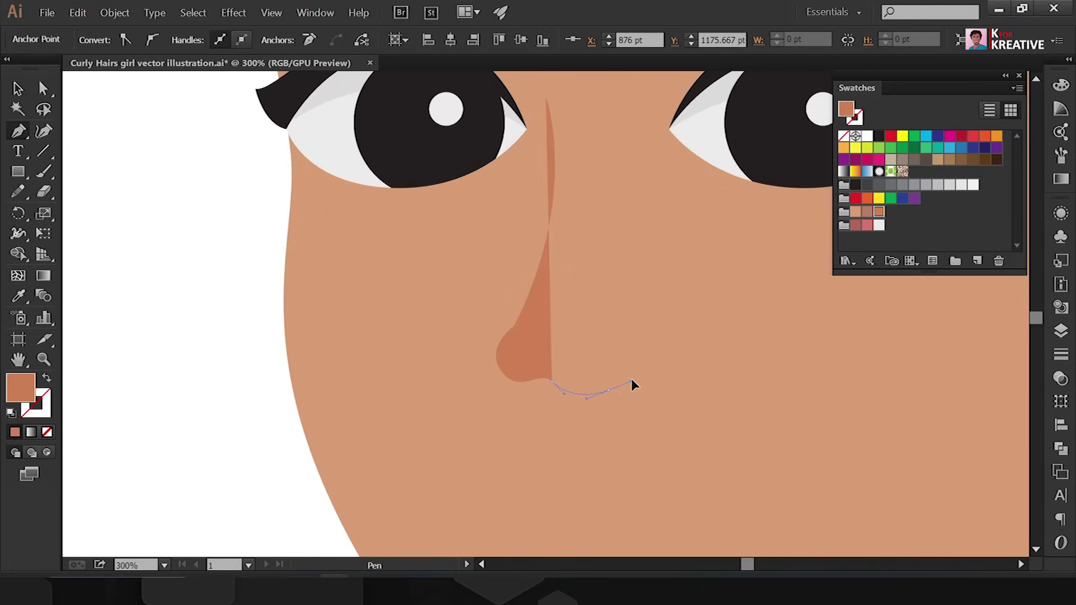
pyautogui.moveTo(669, 359)
pyautogui.mouseDown()
pyautogui.moveTo(669, 331)
pyautogui.moveTo(617, 316)
pyautogui.mouseUp()
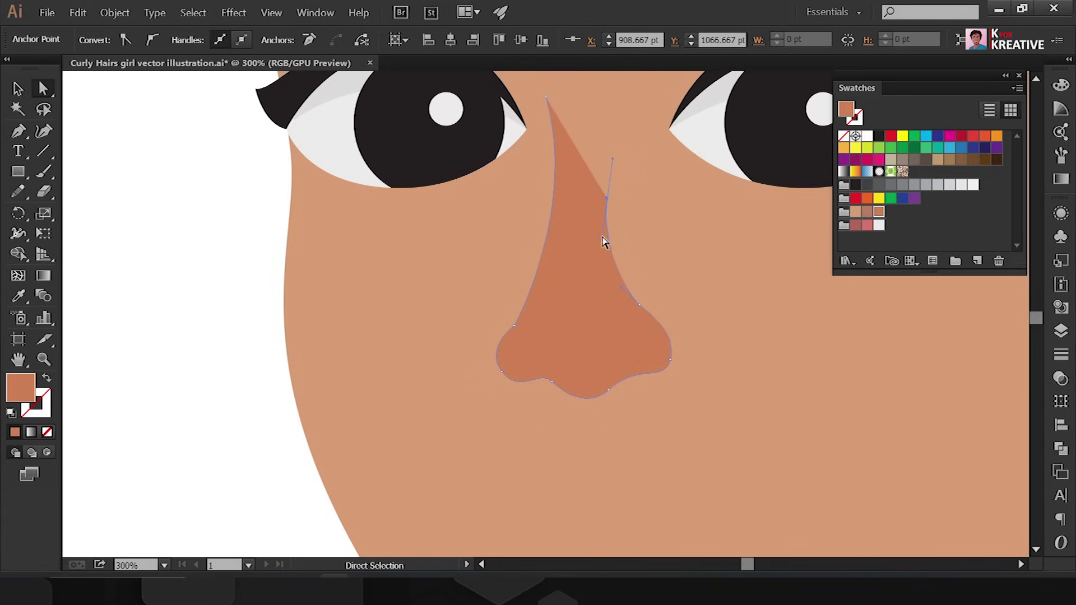
pyautogui.scroll(2, 610, 398)
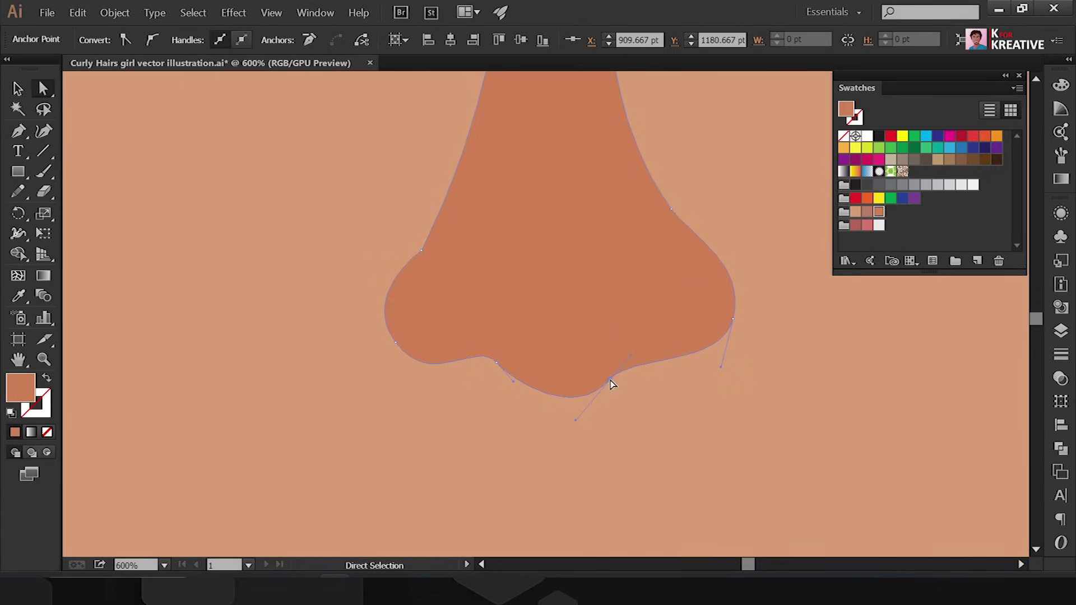
pyautogui.doubleClick(21, 386)
# - Set a dark brown fill and Pen-draw the left nostril shape
pyautogui.click(144, 228)
pyautogui.click(420, 193)
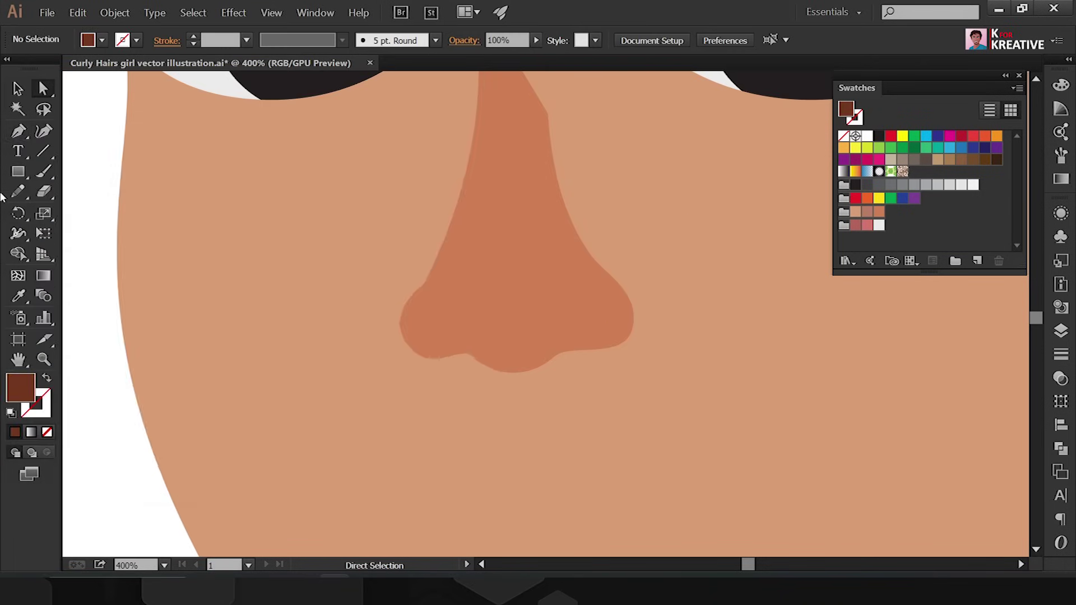
pyautogui.press('p')
pyautogui.scroll(2, 438, 387)
pyautogui.click(375, 370)
pyautogui.moveTo(450, 352); pyautogui.dragTo(431, 330)
pyautogui.moveTo(328, 333); pyautogui.dragTo(301, 358)
pyautogui.click(375, 370)
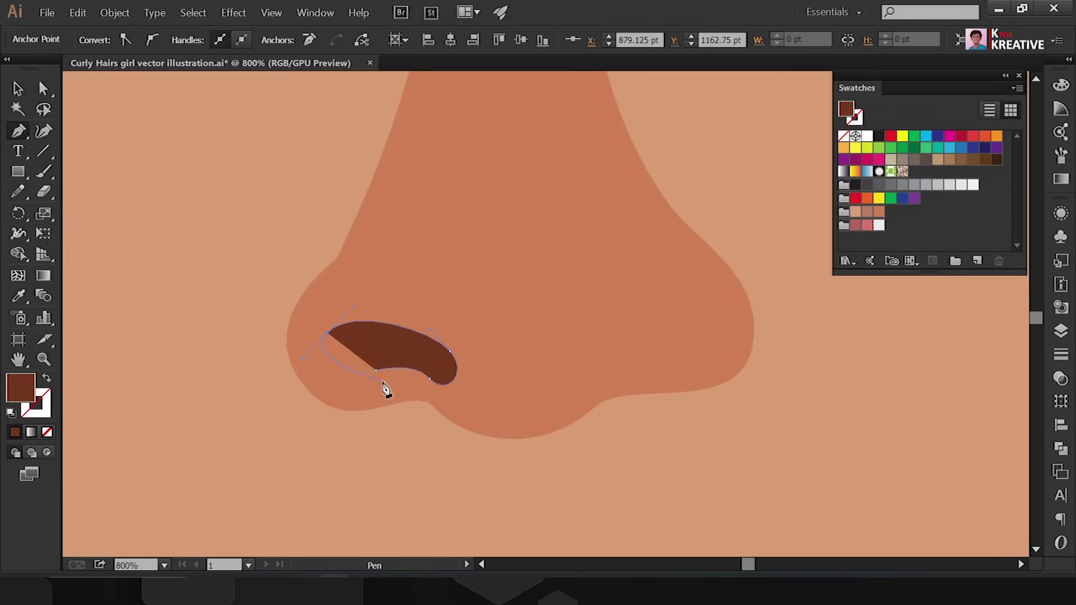
# - Mirror the nostril to create the matching right nostril
pyautogui.press('a')
pyautogui.scroll(2, 432, 392)
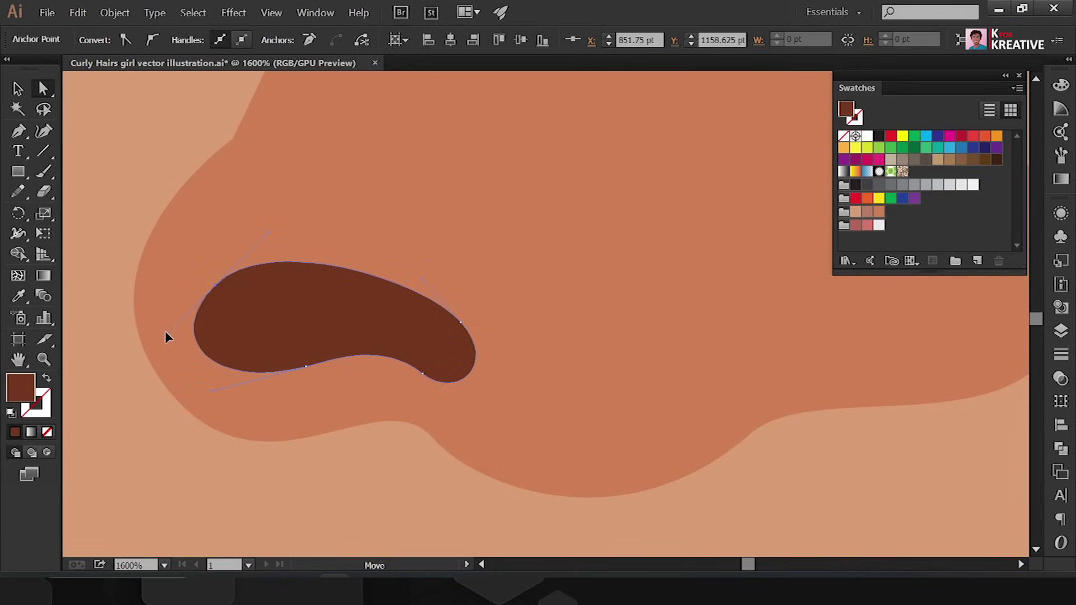
pyautogui.scroll(-3, 456, 269)
pyautogui.rightClick(487, 249)
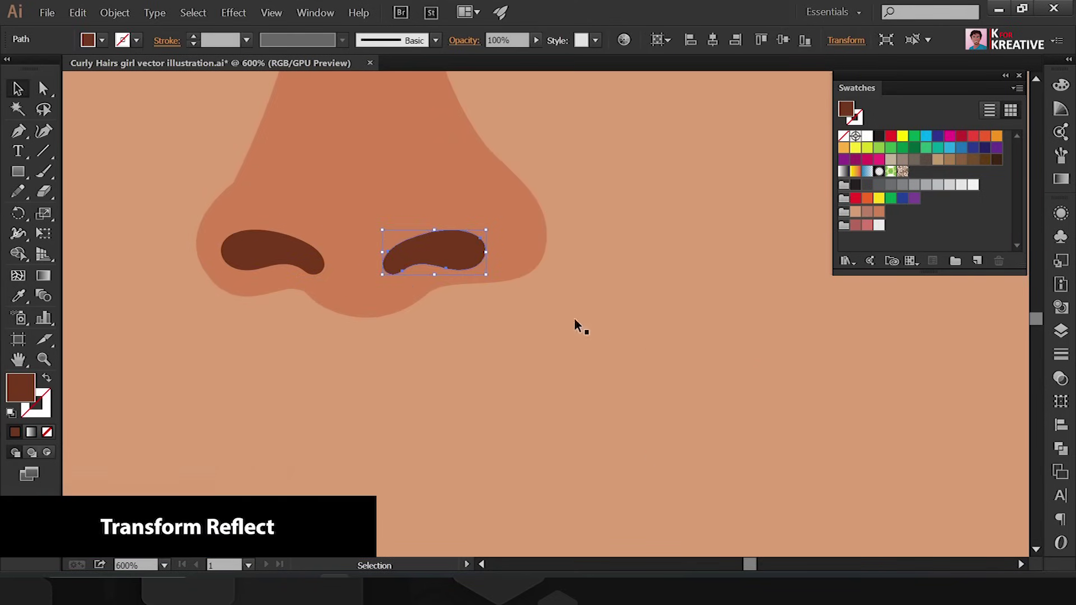
pyautogui.press('a')
pyautogui.click(459, 220)
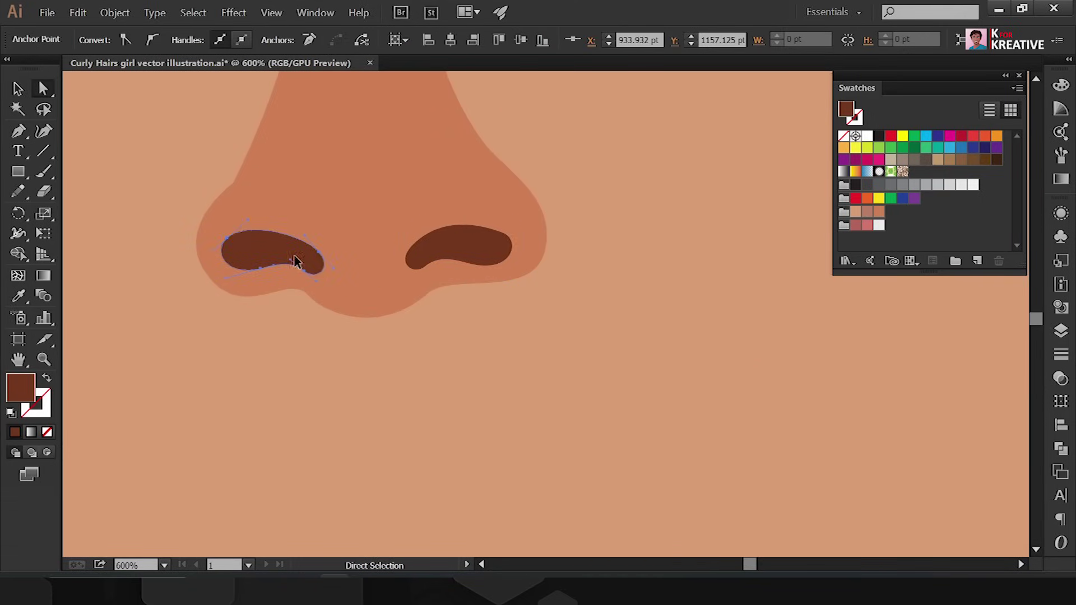
pyautogui.click(217, 312)
pyautogui.press('v')
pyautogui.moveTo(217, 312); pyautogui.dragTo(313, 449)
pyautogui.click(396, 401)
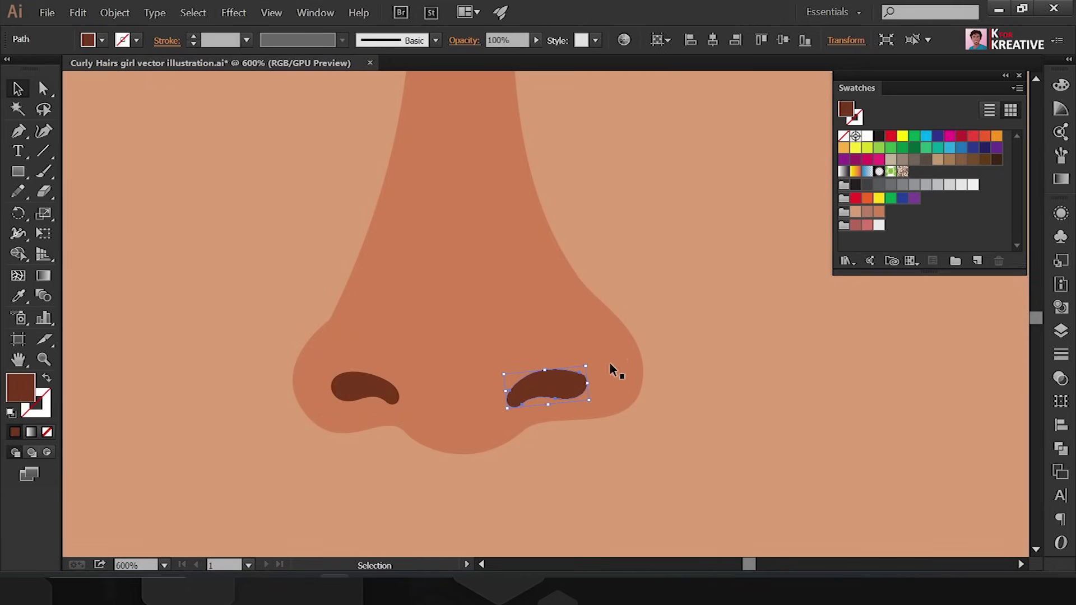
# - Lengthen the nose's side curve handle and adjust its left anchor
pyautogui.press('a')
pyautogui.moveTo(643, 392); pyautogui.dragTo(618, 448)
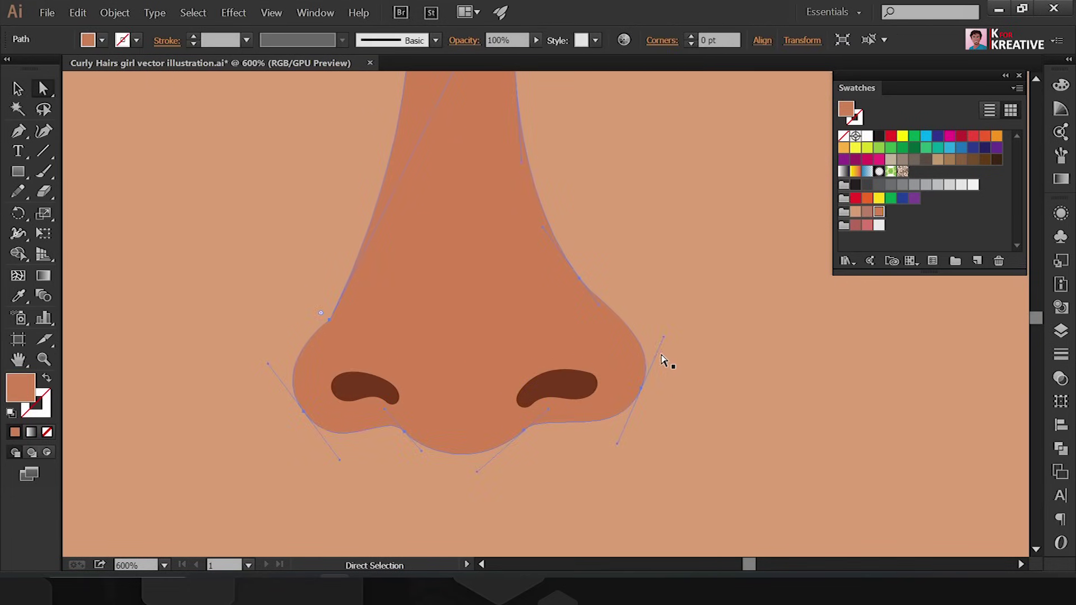
pyautogui.press('v')
pyautogui.hotkey('ctrl', '-')
pyautogui.hotkey('ctrl', 'shift', 'a')
pyautogui.press('a')
pyautogui.click(422, 327)
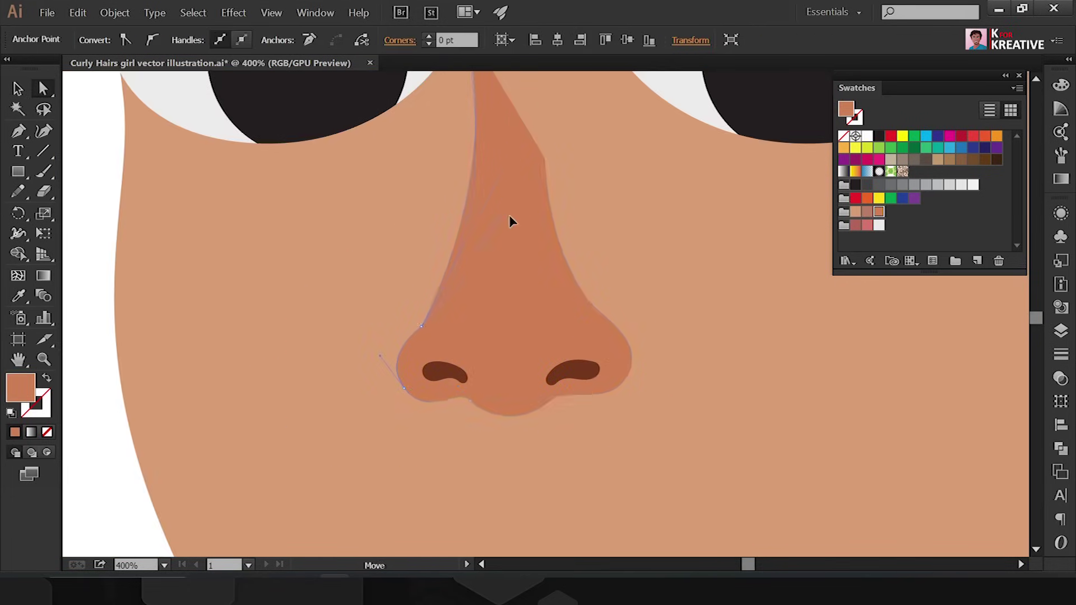
pyautogui.press('v')
pyautogui.hotkey('ctrl', '-')
pyautogui.hotkey('ctrl', '-')
pyautogui.hotkey('ctrl', '-')
# - Enlarge the nose and fill it with a vertical skin-tone linear gradient from tip to bridge
pyautogui.moveTo(446, 329); pyautogui.dragTo(451, 340)
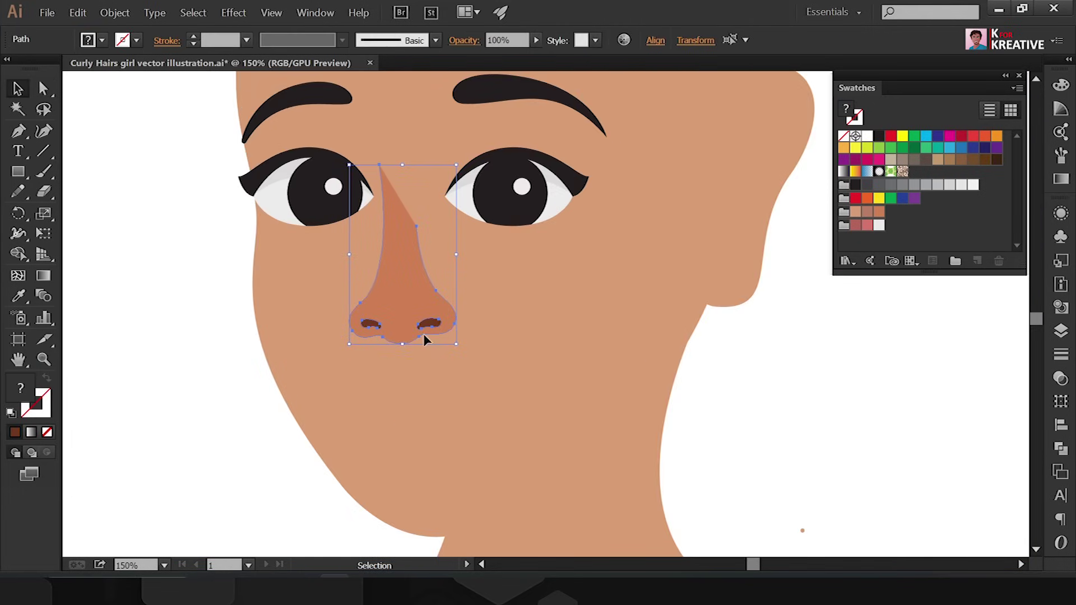
pyautogui.click(1061, 178)
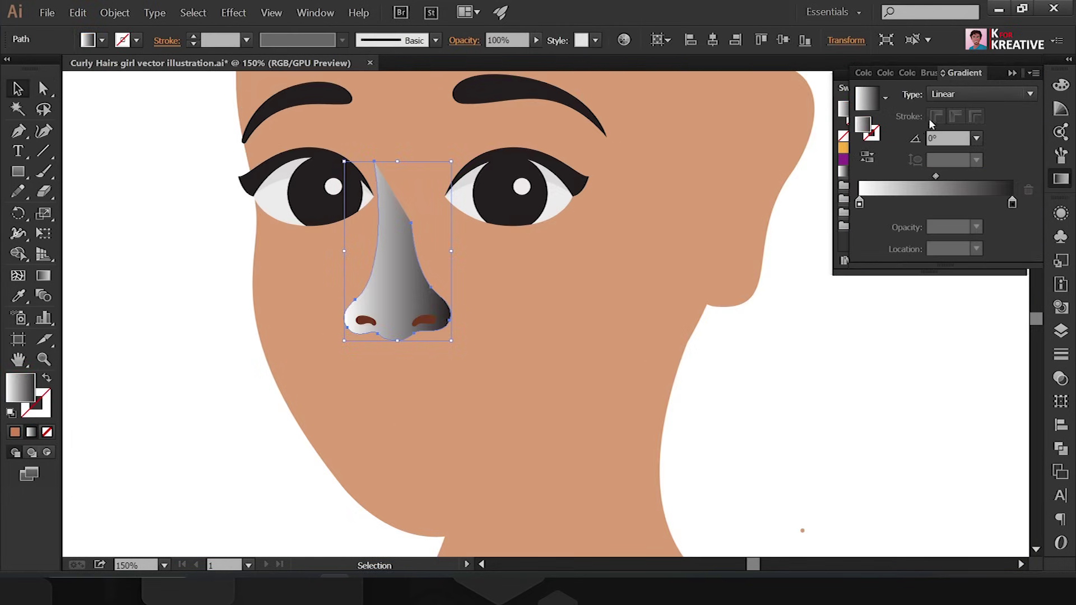
pyautogui.doubleClick(860, 203)
pyautogui.click(853, 320)
pyautogui.doubleClick(1012, 203)
pyautogui.click(830, 320)
pyautogui.press('g')
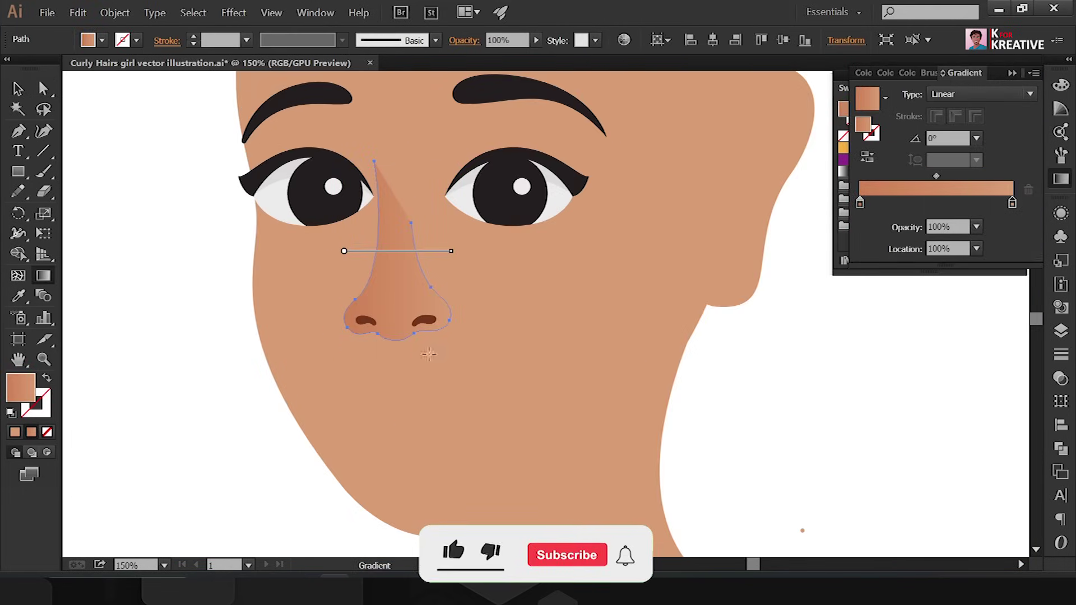
pyautogui.moveTo(390, 337); pyautogui.dragTo(393, 180)
pyautogui.press('v')
pyautogui.hotkey('ctrl', '+')
# - Draw a small four-point highlight near the nose tip with a soft light fill
pyautogui.press('g')
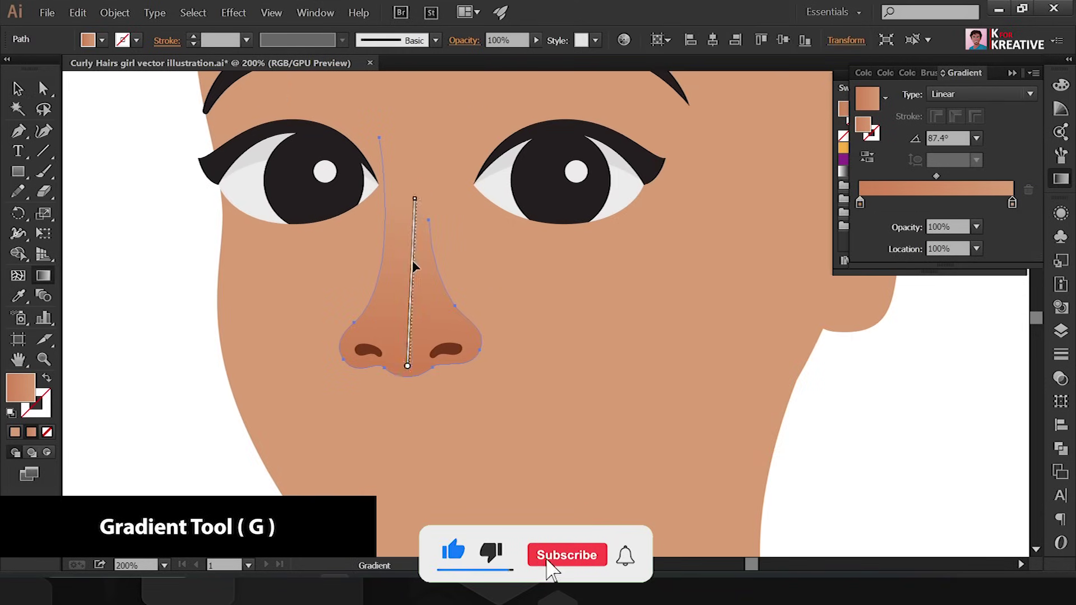
pyautogui.press('v')
pyautogui.hotkey('ctrl', 'shift', 'a')
pyautogui.hotkey('ctrl', '+')
pyautogui.press('i')
pyautogui.press('p')
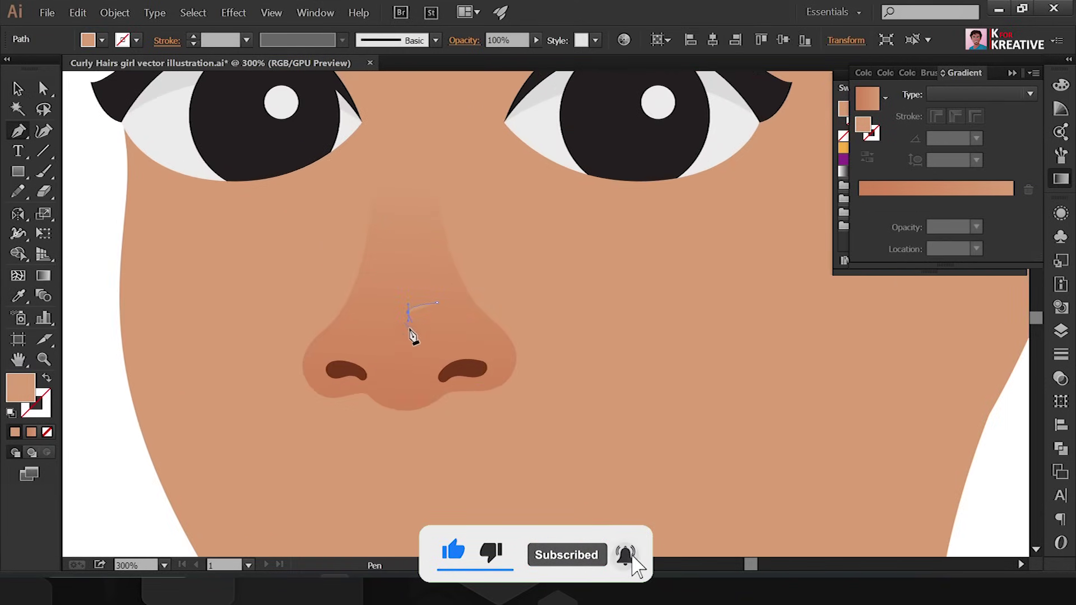
pyautogui.click(437, 303)
pyautogui.click(464, 325)
pyautogui.click(433, 342)
pyautogui.click(409, 311)
pyautogui.click(438, 303)
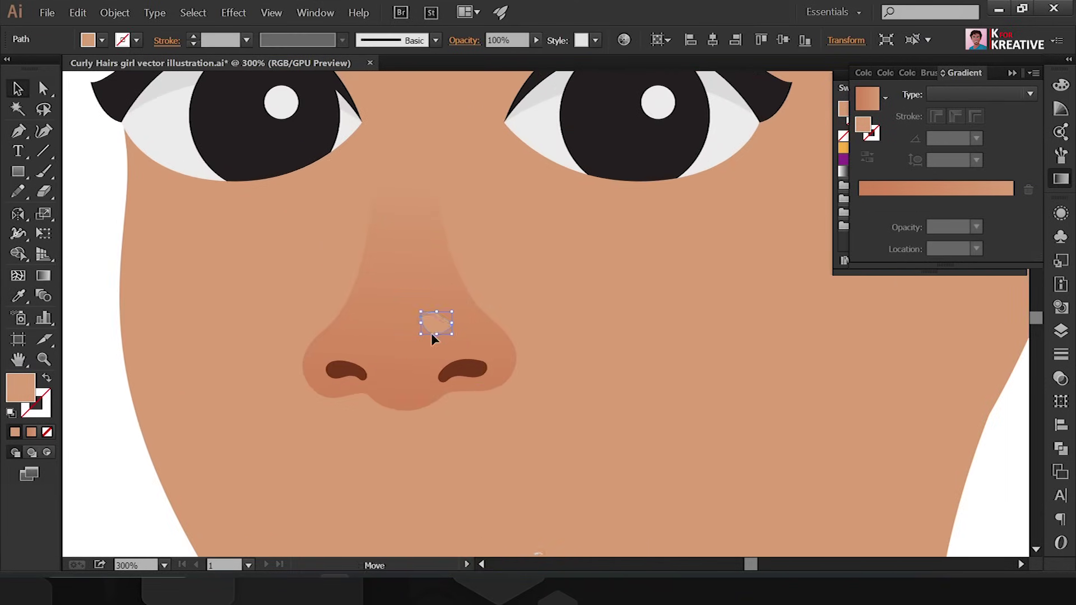
pyautogui.click(388, 311)
pyautogui.press('g')
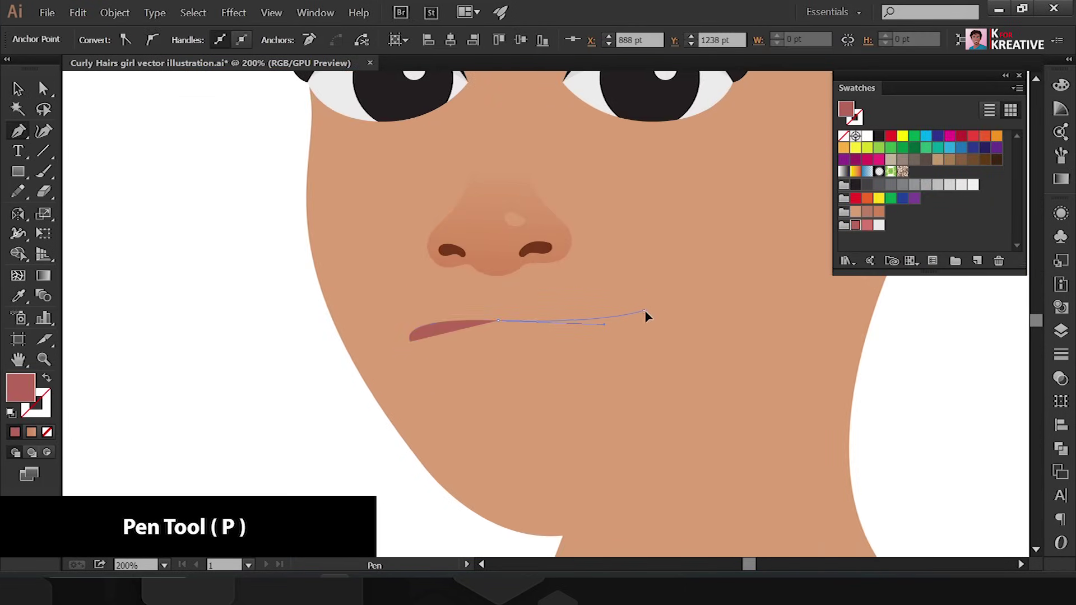
# - Pen-draw the reddish lip shape below the nose and lower its bottom curve
pyautogui.click(644, 310)
pyautogui.moveTo(502, 410); pyautogui.dragTo(420, 418)
pyautogui.click(410, 341)
pyautogui.press('ctrl')
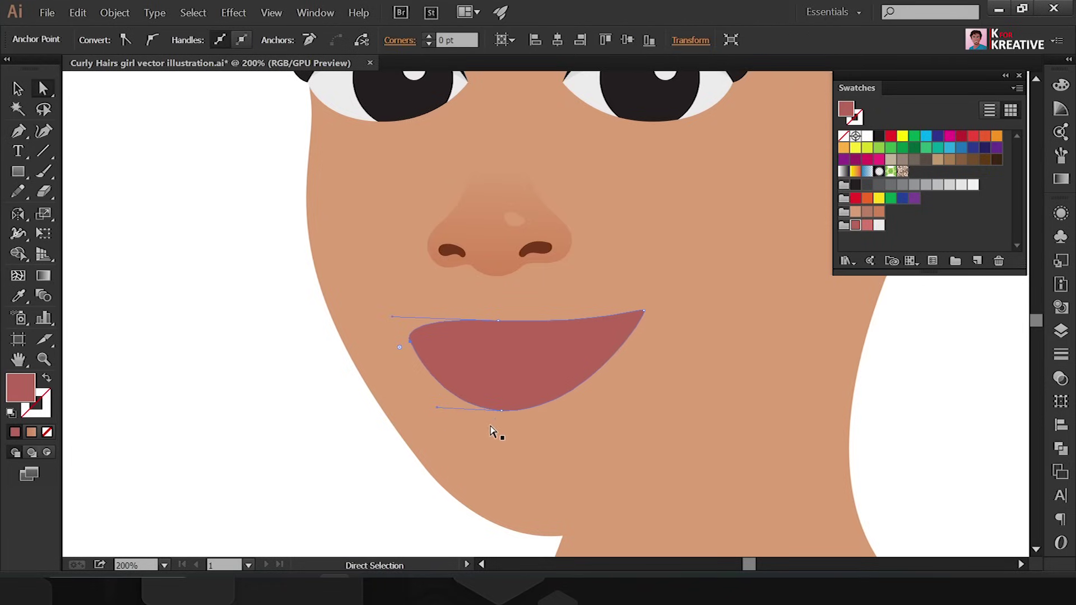
pyautogui.moveTo(501, 410)
pyautogui.mouseDown()
pyautogui.moveTo(502, 421)
pyautogui.moveTo(456, 419)
pyautogui.mouseUp()
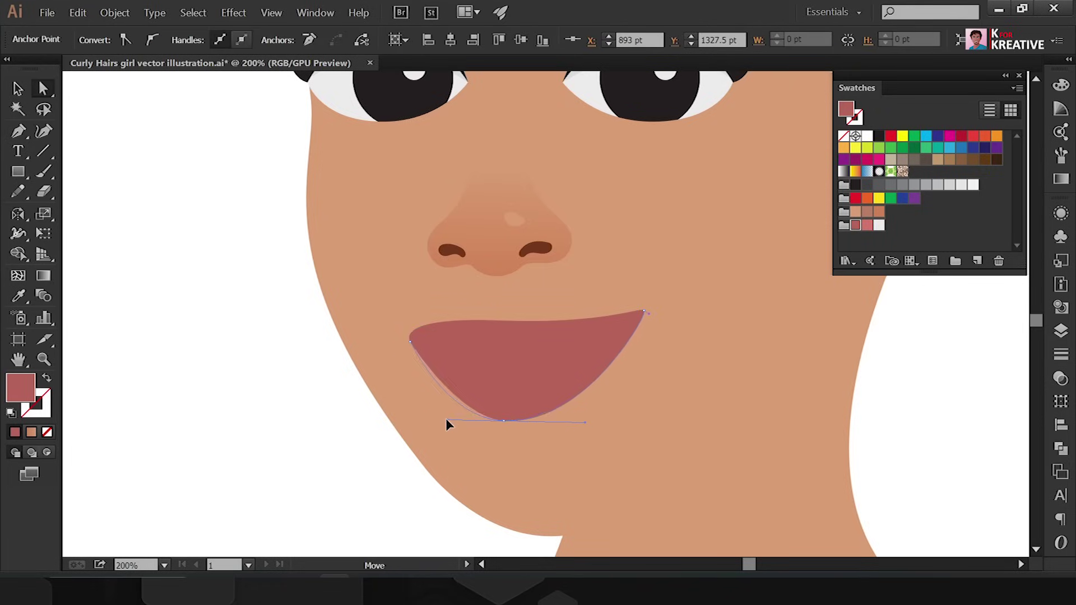
pyautogui.hotkey('ctrl', '+')
pyautogui.hotkey('ctrl', '+')
pyautogui.hotkey('ctrl', '-')
pyautogui.hotkey('ctrl', 'shift', 'a')
pyautogui.moveTo(495, 411); pyautogui.dragTo(569, 393)
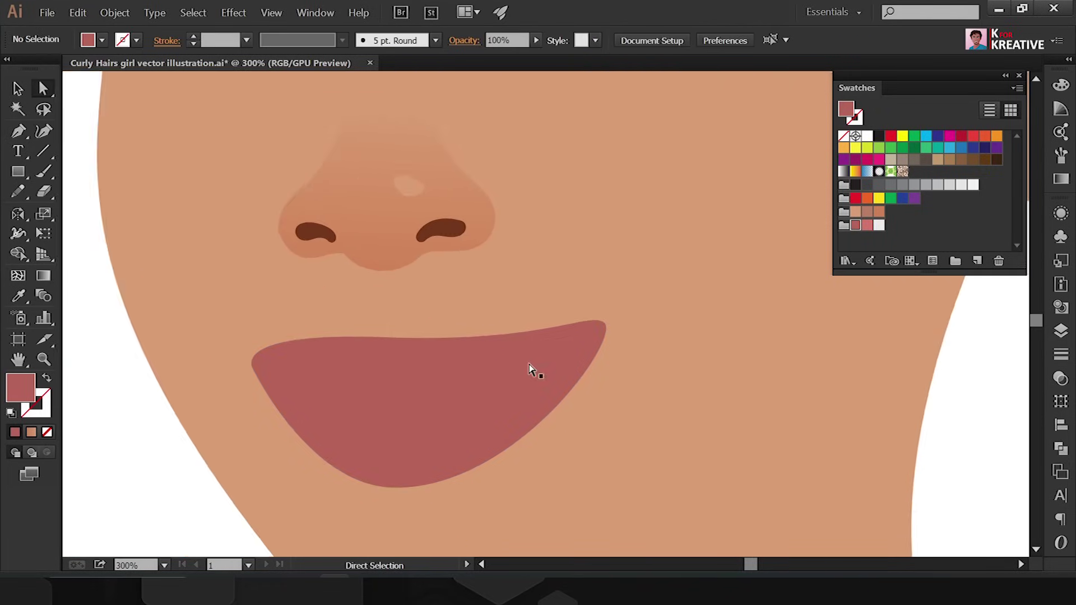
# - Draw the dark inner-mouth shape inside the lips and pull its bottom point down
pyautogui.click(258, 359)
pyautogui.moveTo(405, 374)
pyautogui.mouseDown()
pyautogui.moveTo(624, 308)
pyautogui.moveTo(667, 334)
pyautogui.mouseUp()
pyautogui.click(259, 362)
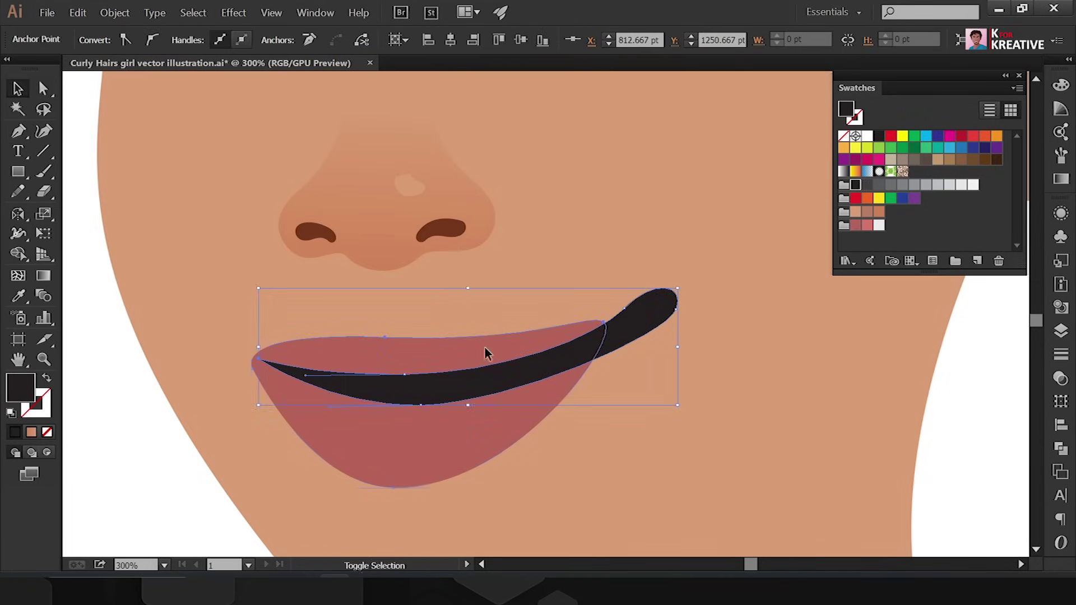
pyautogui.hotkey('shift', 'm')
pyautogui.keyDown('alt'); pyautogui.click(639, 320); pyautogui.keyUp('alt')
pyautogui.press('a')
pyautogui.click(395, 452)
pyautogui.moveTo(395, 452); pyautogui.dragTo(398, 447)
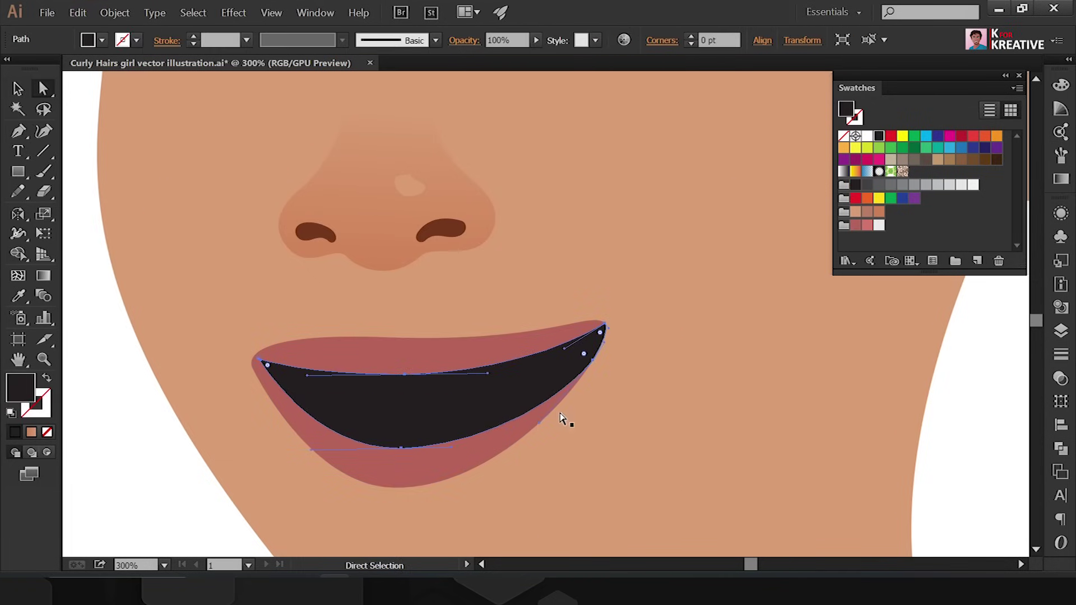
pyautogui.click(385, 340)
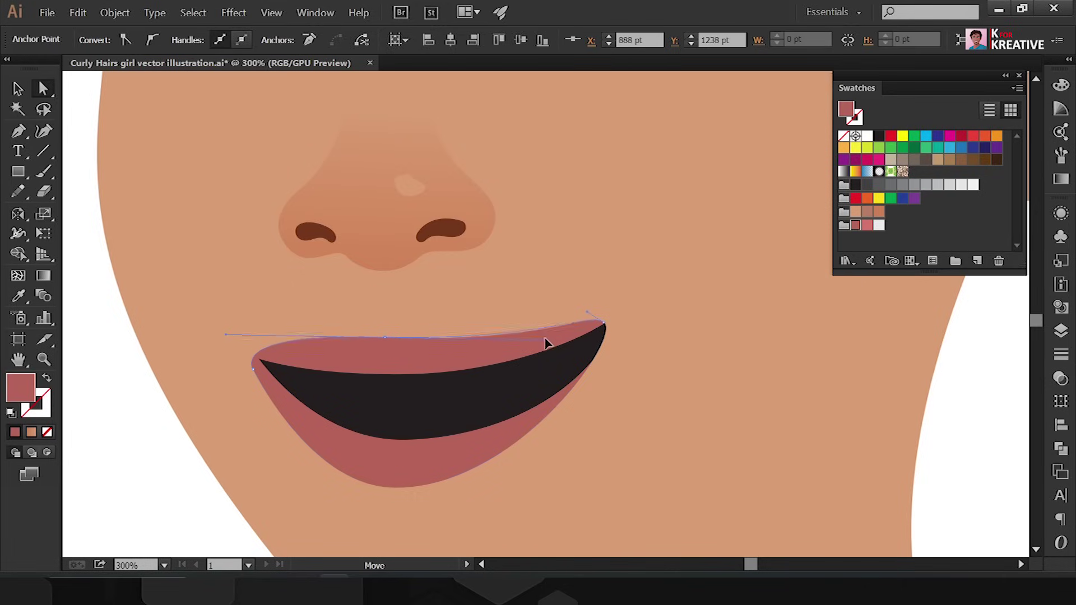
pyautogui.press('v')
pyautogui.click(533, 379)
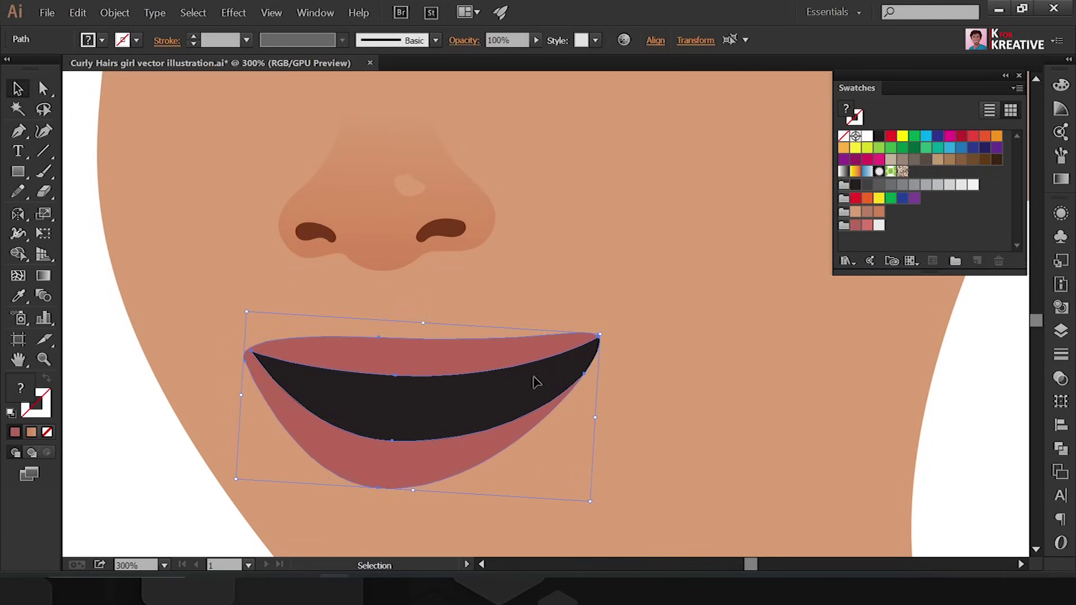
pyautogui.hotkey('ctrl', 'shift', 'a')
pyautogui.hotkey('ctrl', '-')
# - Pen-draw a white teeth shape with a curved bottom edge inside the dark mouth
pyautogui.press('p')
pyautogui.moveTo(443, 331); pyautogui.dragTo(550, 359)
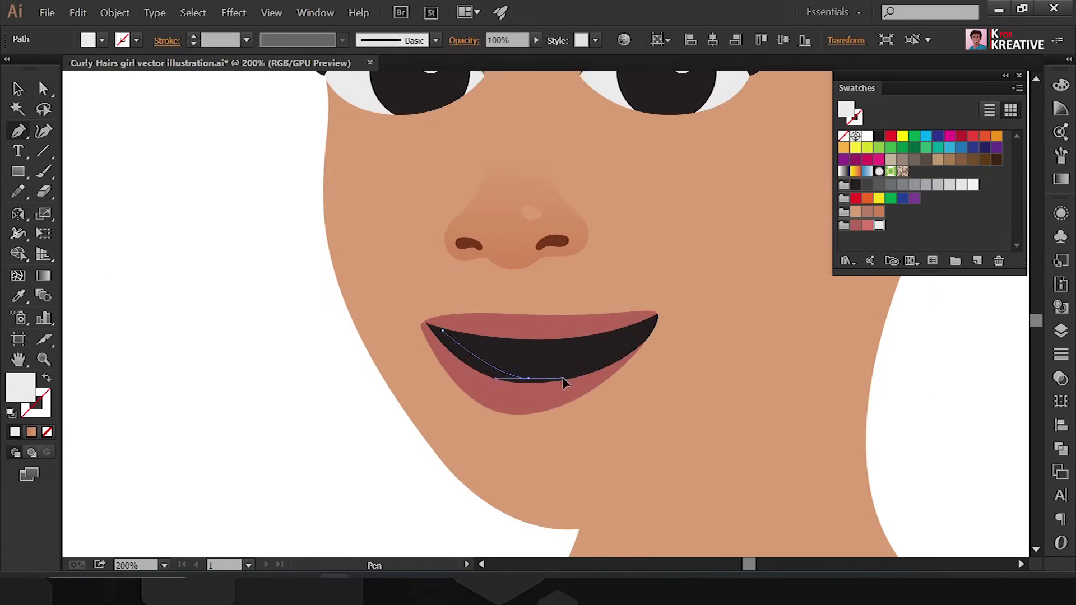
pyautogui.click(639, 324)
pyautogui.click(444, 331)
# - Move the lower lip's bottom anchor and lengthen its curve handle
pyautogui.press('a')
pyautogui.hotkey('ctrl', '+')
pyautogui.click(428, 368)
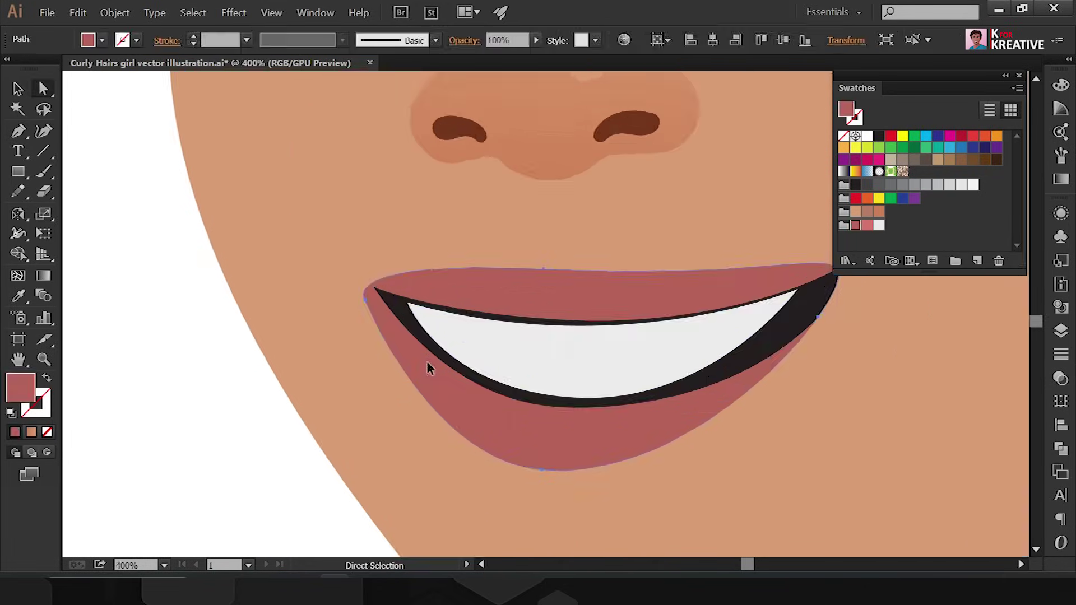
pyautogui.click(365, 297)
pyautogui.click(542, 470)
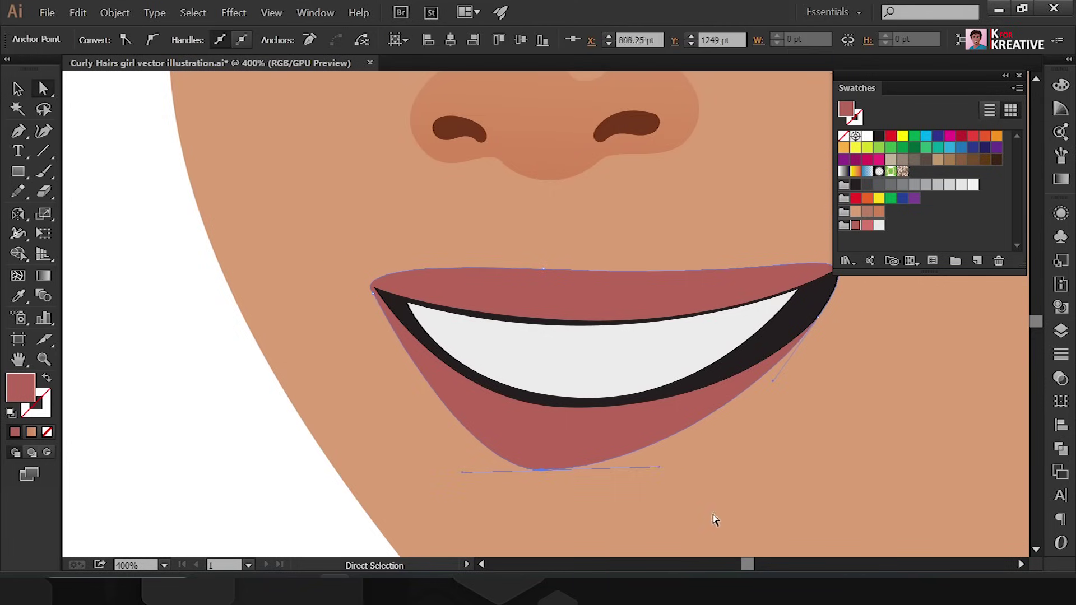
pyautogui.moveTo(541, 470); pyautogui.dragTo(563, 465)
pyautogui.moveTo(483, 468); pyautogui.dragTo(469, 466)
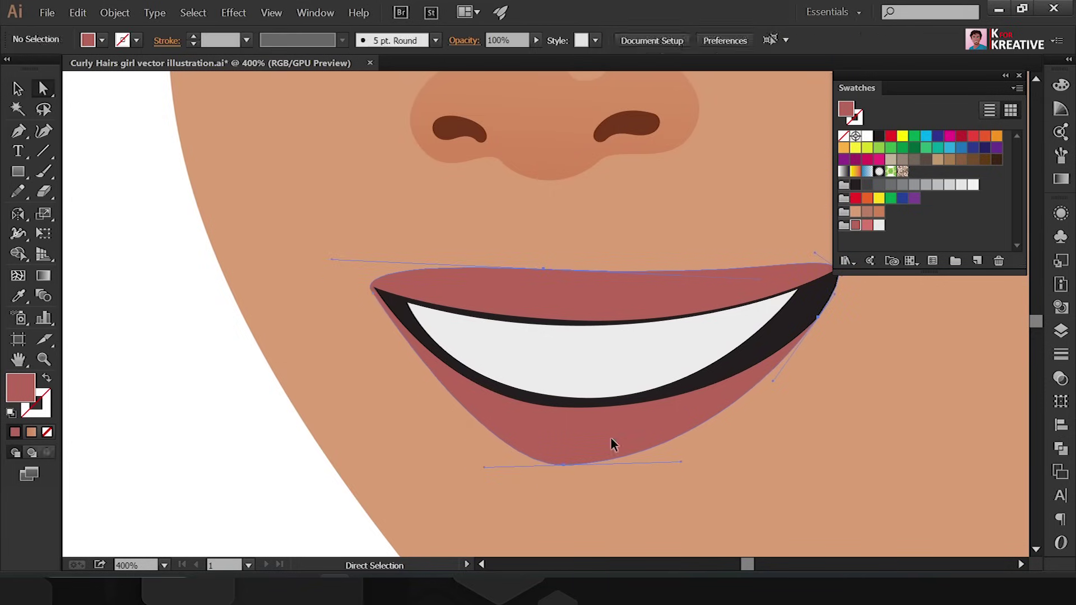
# - Refine the right mouth corner and lower-lip curve, then pick a lighter pink fill
pyautogui.click(729, 335)
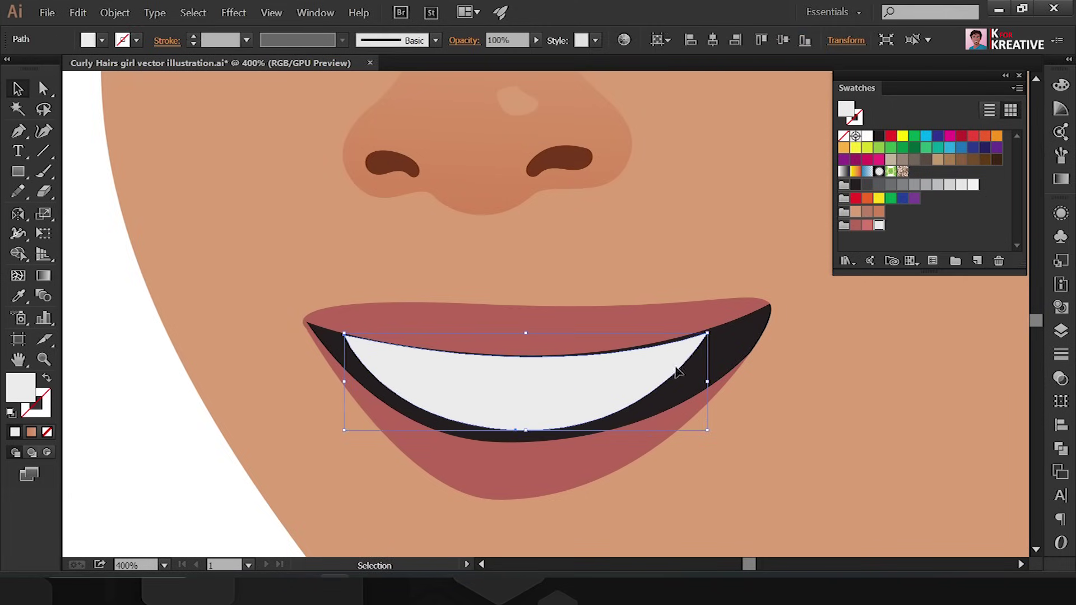
pyautogui.click(710, 335)
pyautogui.scroll(-2, 385, 409)
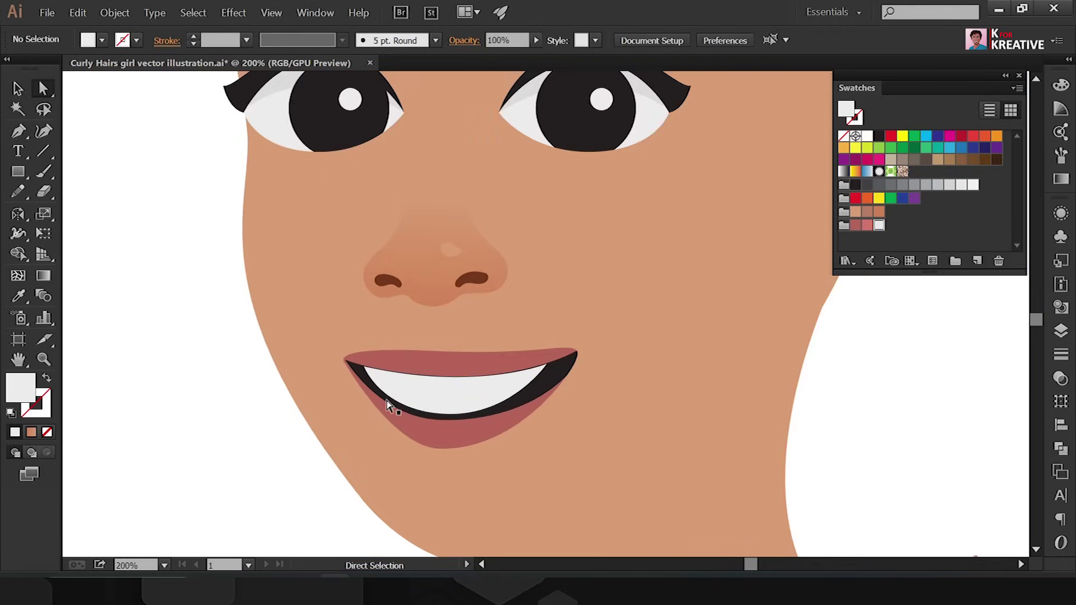
pyautogui.click(413, 438)
pyautogui.scroll(3, 424, 428)
pyautogui.moveTo(318, 435); pyautogui.dragTo(319, 429)
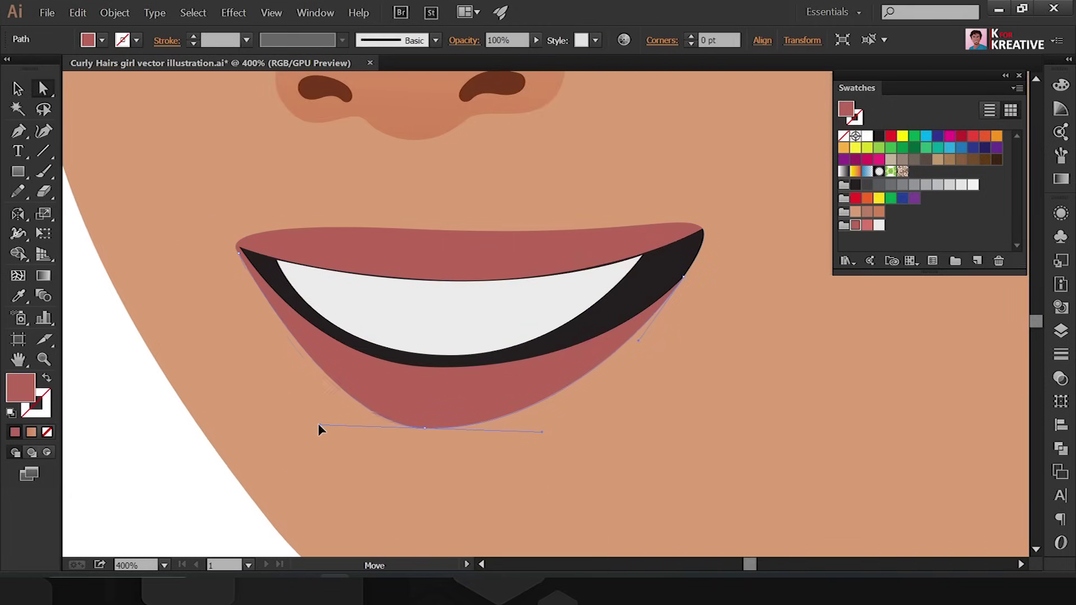
pyautogui.scroll(4, 236, 269)
pyautogui.scroll(-5, 464, 402)
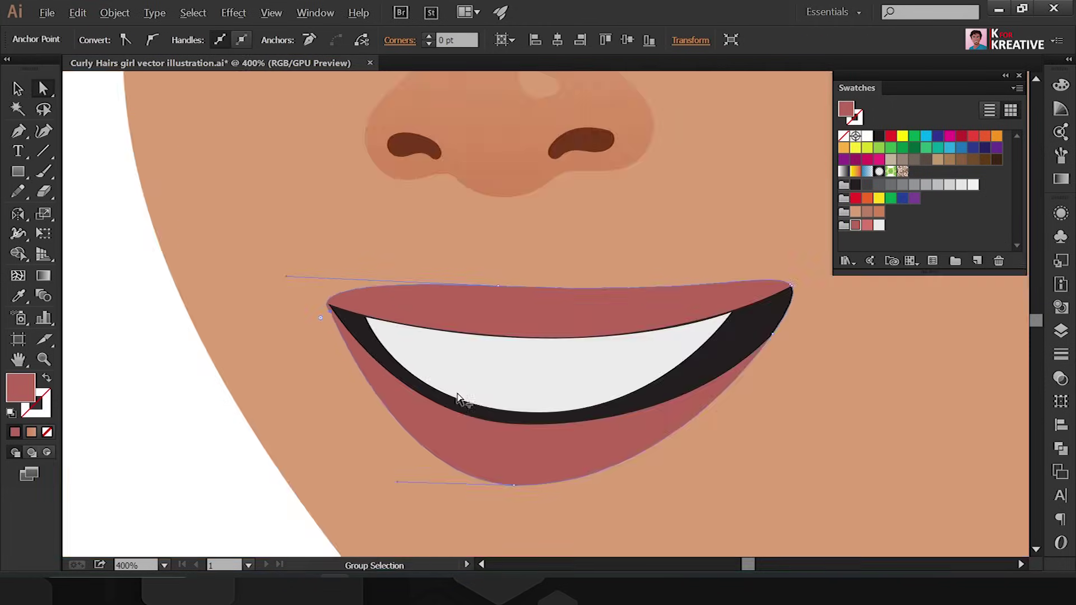
pyautogui.hotkey('ctrl', 'shift', 'a')
pyautogui.click(867, 225)
pyautogui.scroll(3, 353, 364)
# - Pen-draw the lighter pink highlight shape across the lower lip
pyautogui.press('p')
pyautogui.click(444, 412)
pyautogui.click(550, 404)
pyautogui.moveTo(621, 418); pyautogui.dragTo(607, 387)
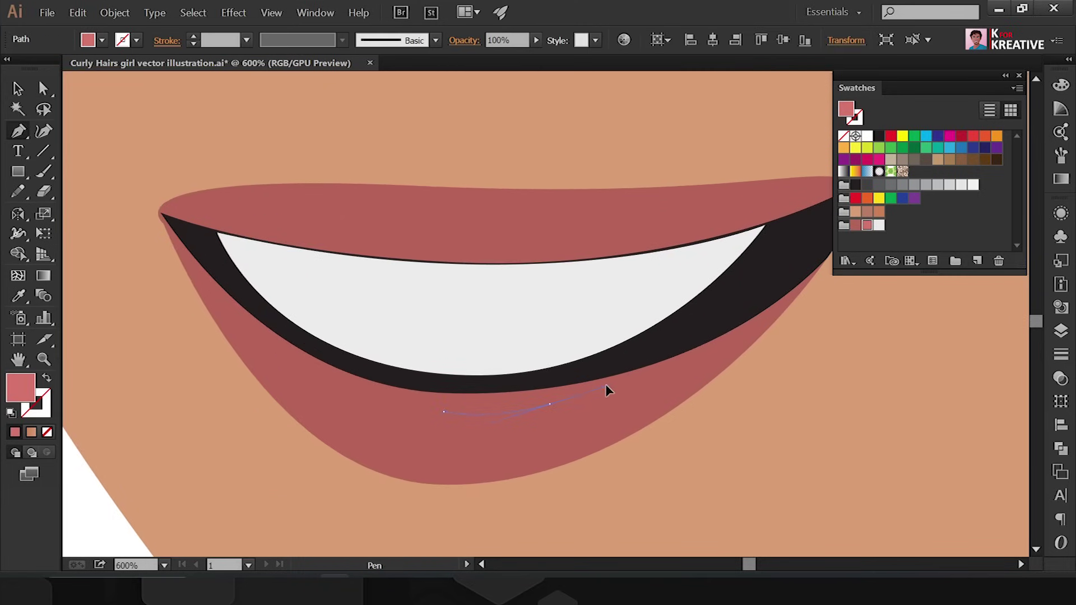
pyautogui.moveTo(446, 476); pyautogui.dragTo(329, 468)
pyautogui.moveTo(297, 378); pyautogui.dragTo(308, 359)
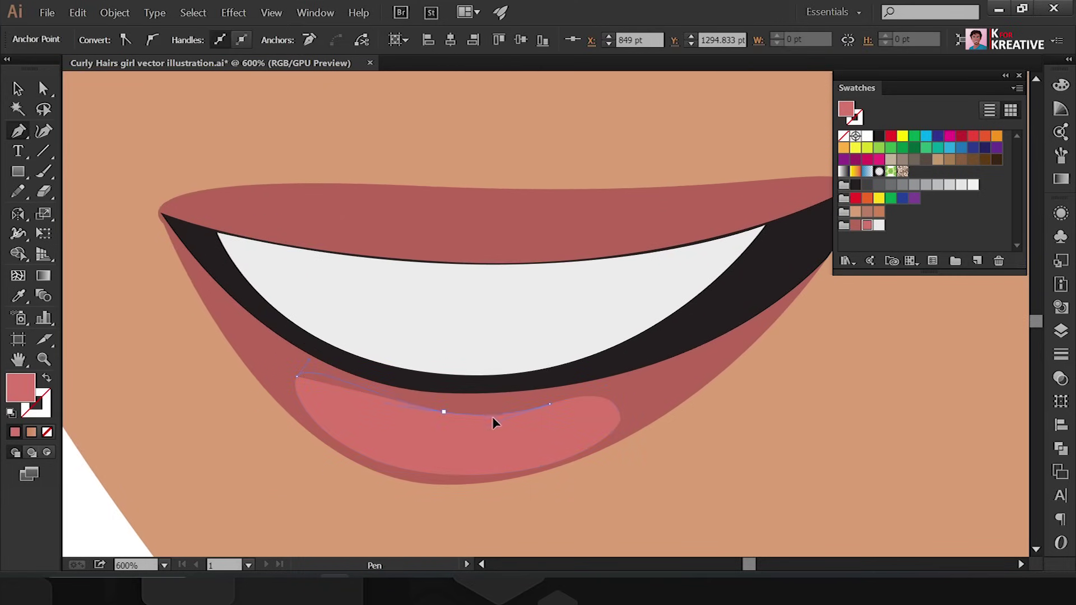
# - Select the highlight's top edge, view the whole face, and set a muted lip-tone fill
pyautogui.press('a')
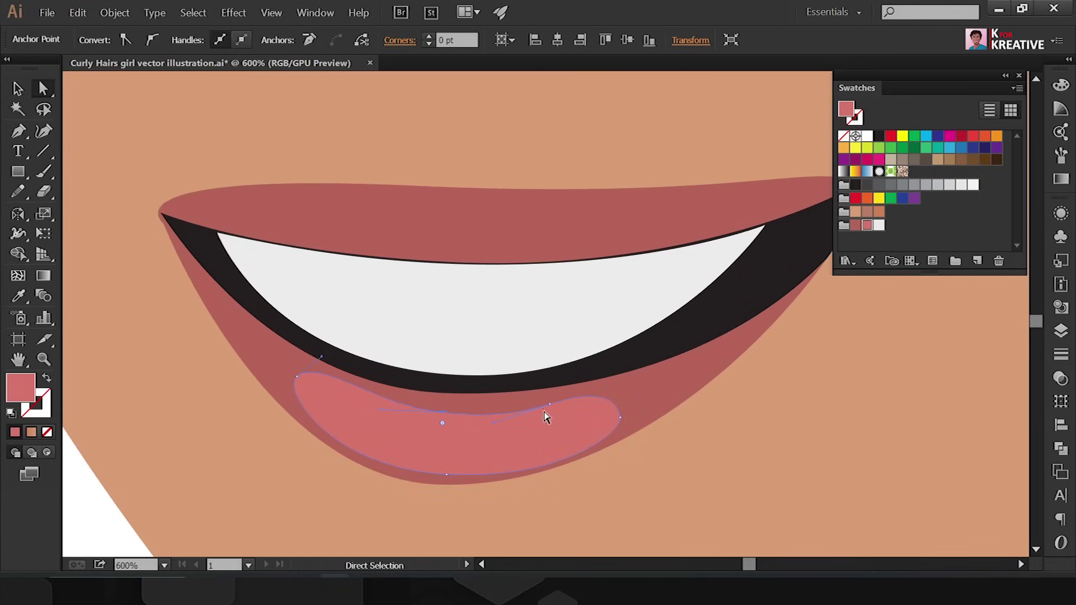
pyautogui.click(557, 402)
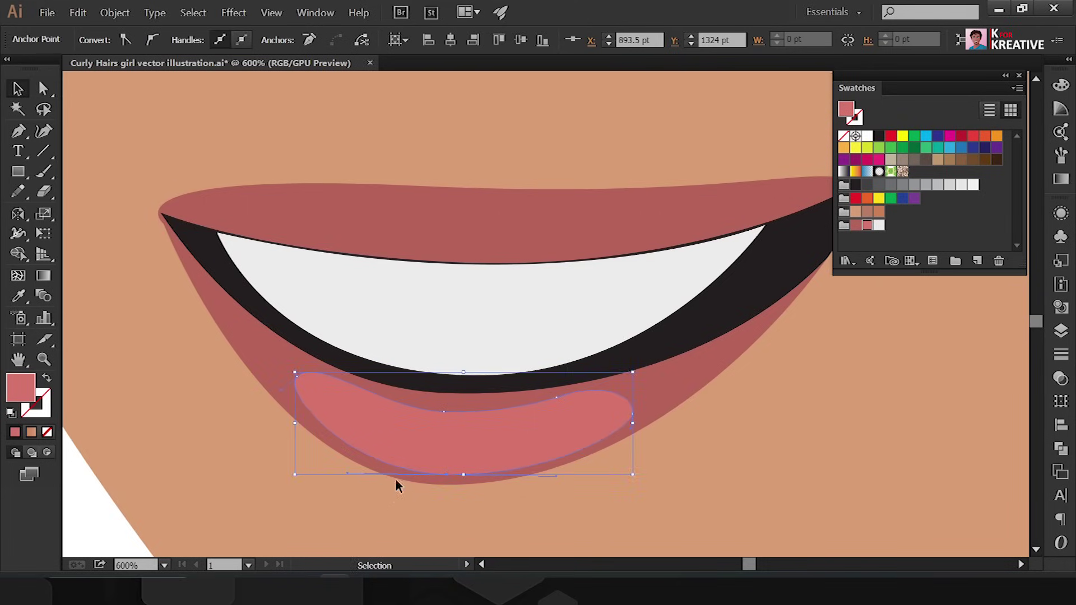
pyautogui.hotkey('ctrl', '1')
pyautogui.hotkey('ctrl', 'shift', 'a')
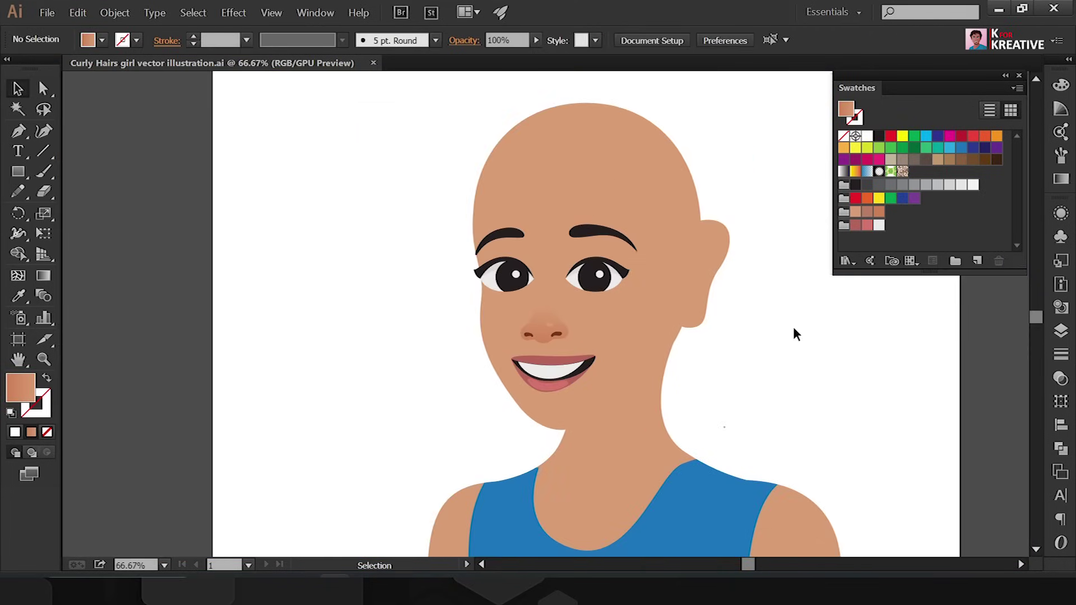
pyautogui.click(867, 211)
# - Pen-draw a thin crescent crease beside the left mouth corner
pyautogui.hotkey('ctrl', '+')
pyautogui.hotkey('ctrl', '+')
pyautogui.hotkey('ctrl', '+')
pyautogui.press('p')
pyautogui.moveTo(319, 341); pyautogui.dragTo(325, 359)
pyautogui.click(364, 402)
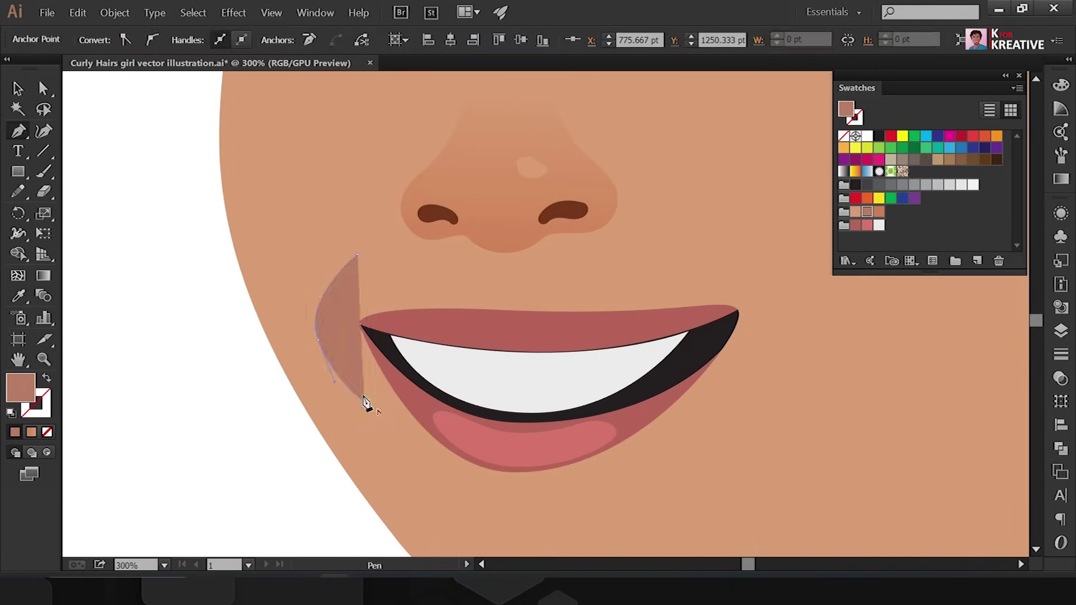
pyautogui.moveTo(357, 253); pyautogui.dragTo(359, 262)
pyautogui.press('a')
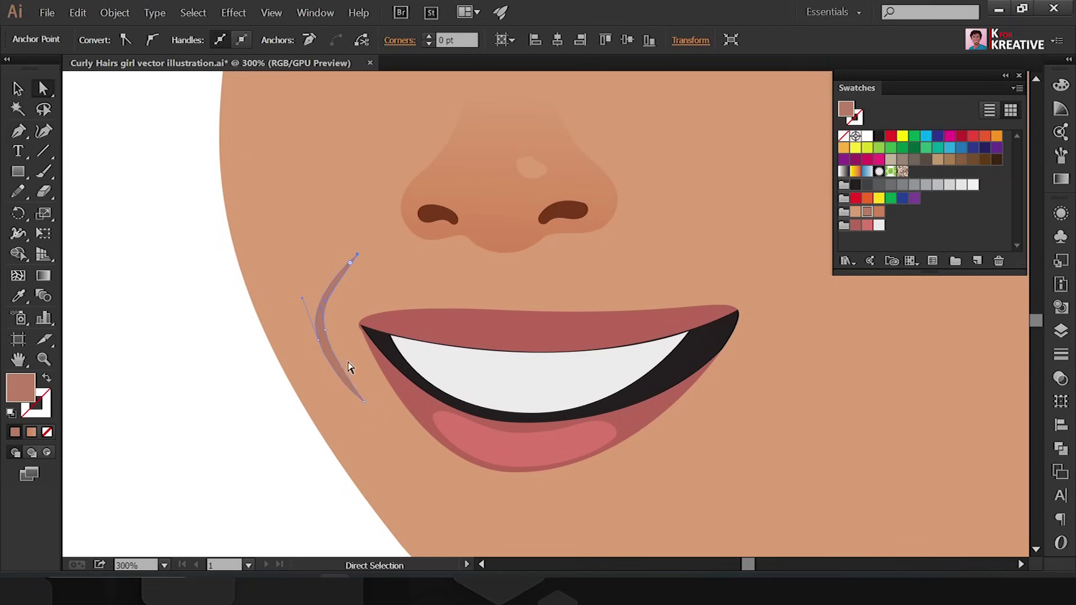
pyautogui.hotkey('ctrl', 'shift', 'a')
pyautogui.scroll(2, 320, 312)
pyautogui.click(331, 352)
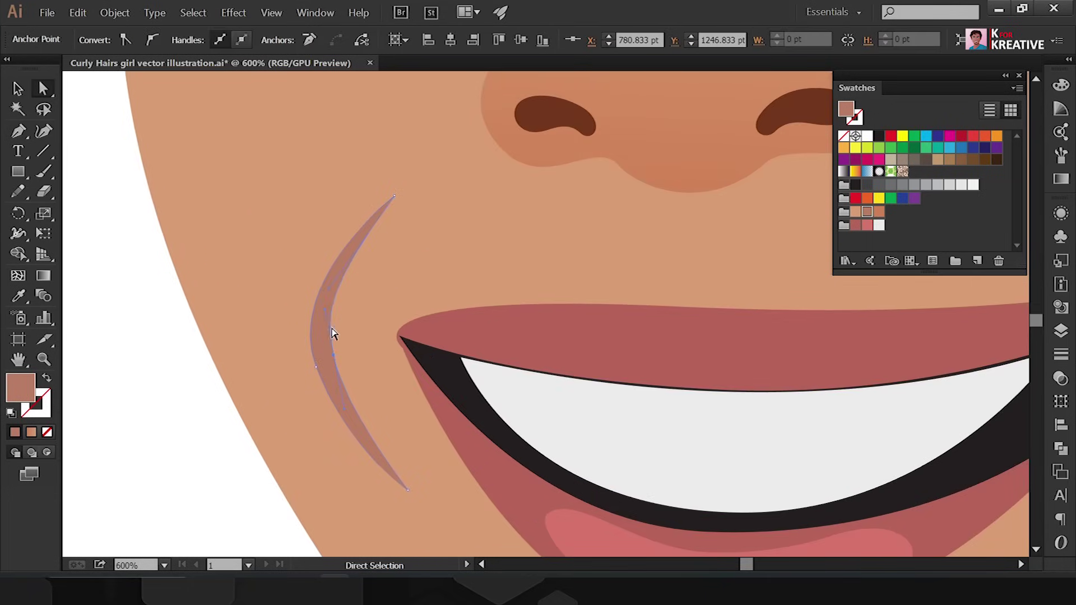
pyautogui.hotkey('ctrl', 'shift', 'a')
pyautogui.press('p')
pyautogui.click(344, 258)
pyautogui.moveTo(360, 424); pyautogui.dragTo(442, 507)
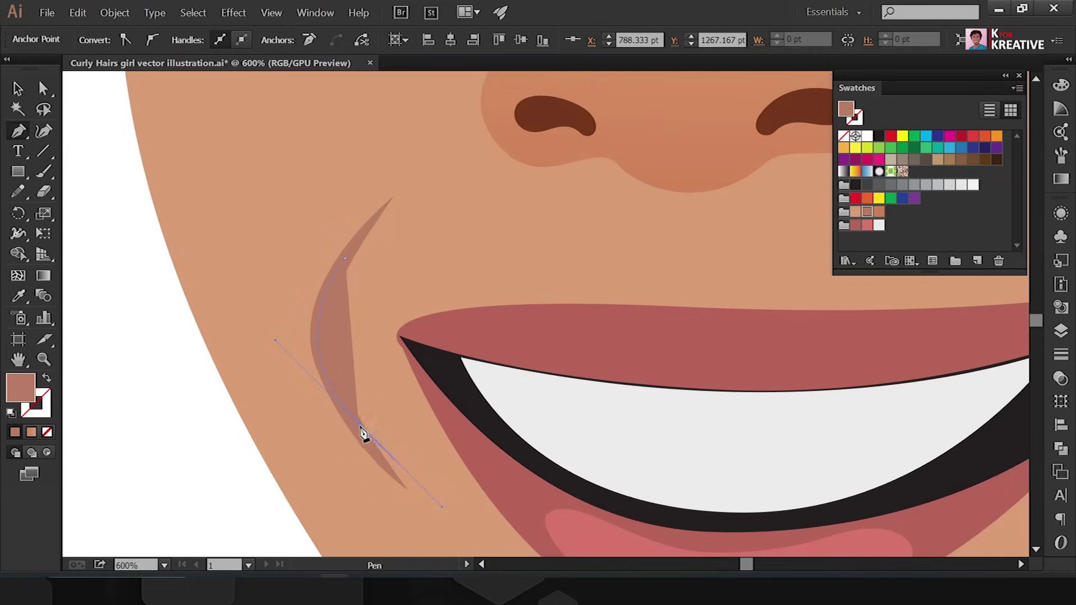
# - Fill the crease with brown #9E5E47 and nudge it slightly with Free Transform
pyautogui.doubleClick(20, 387)
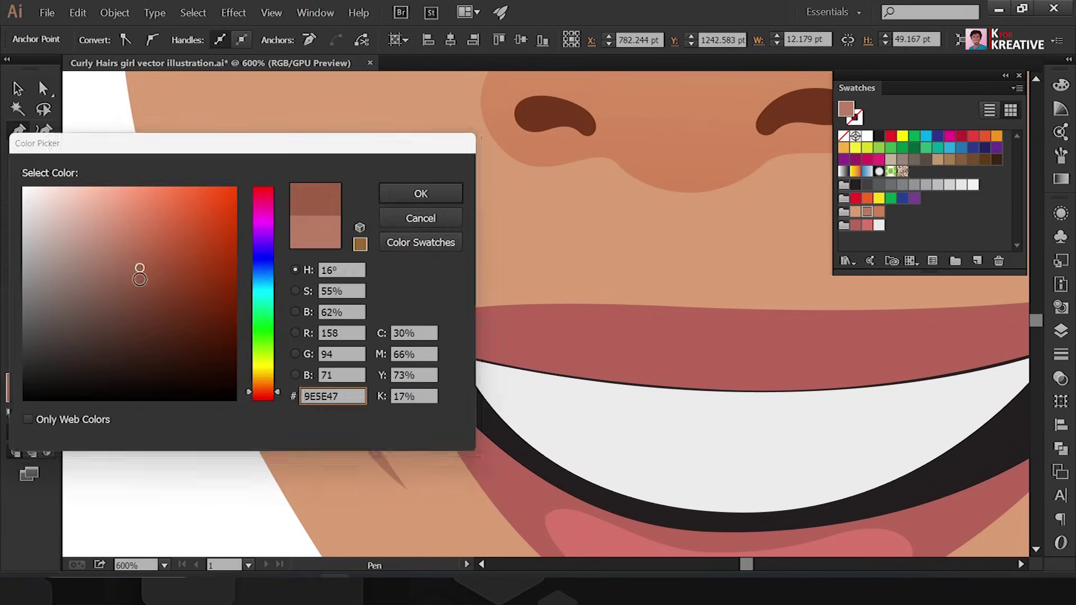
pyautogui.click(420, 192)
pyautogui.press('v')
pyautogui.hotkey('ctrl', 'shift', 'a')
pyautogui.scroll(-2, 209, 331)
pyautogui.hotkey('ctrl', 'z')
pyautogui.press('e')
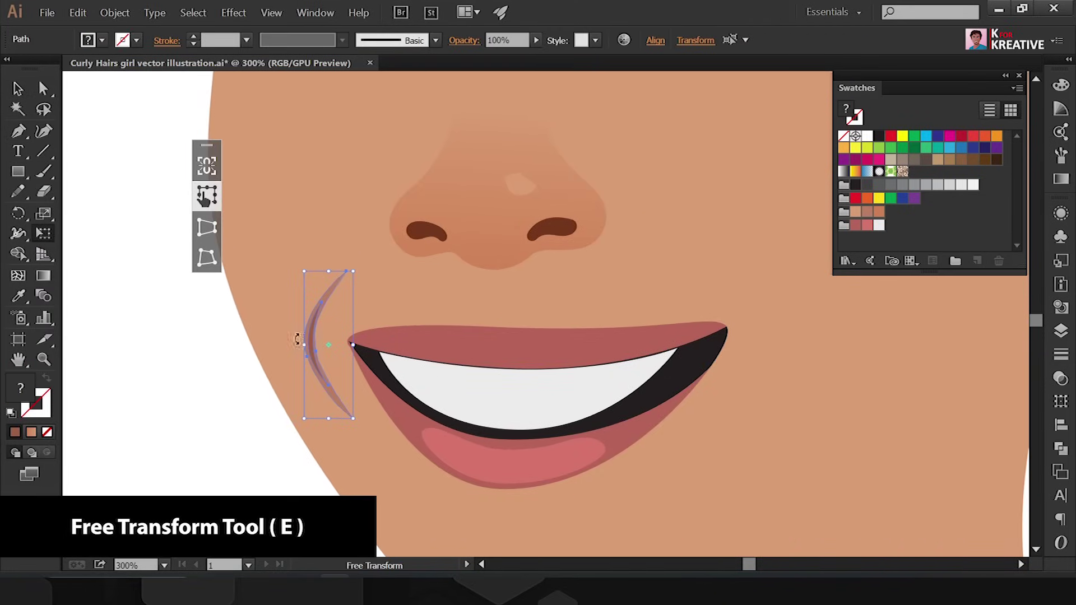
pyautogui.moveTo(302, 329); pyautogui.dragTo(751, 297)
pyautogui.press('v')
pyautogui.hotkey('ctrl', 'shift', 'a')
# - Reflect a copy of the crease to the right mouth corner
pyautogui.click(331, 373)
pyautogui.hotkey('ctrl', 'shift', 'a')
pyautogui.rightClick(752, 300)
pyautogui.click(919, 432)
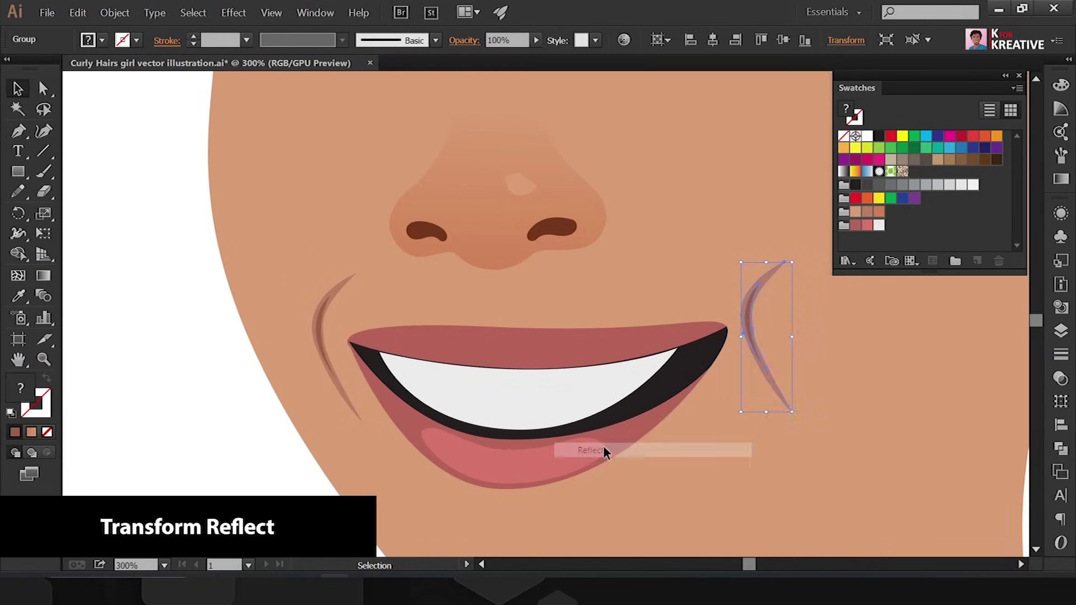
pyautogui.press('Return')
pyautogui.hotkey('ctrl', 'shift', 'a')
pyautogui.scroll(-2, 626, 348)
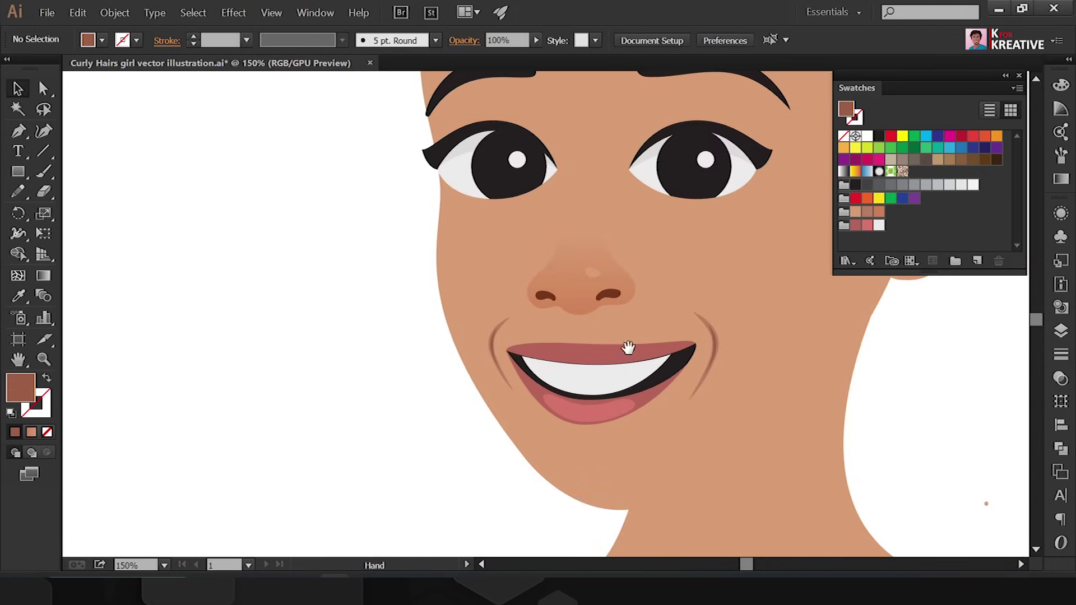
pyautogui.scroll(2, 615, 427)
pyautogui.press('a')
pyautogui.click(652, 414)
# - Click through the eye, nose and ear to select the head shape
pyautogui.scroll(3, 693, 408)
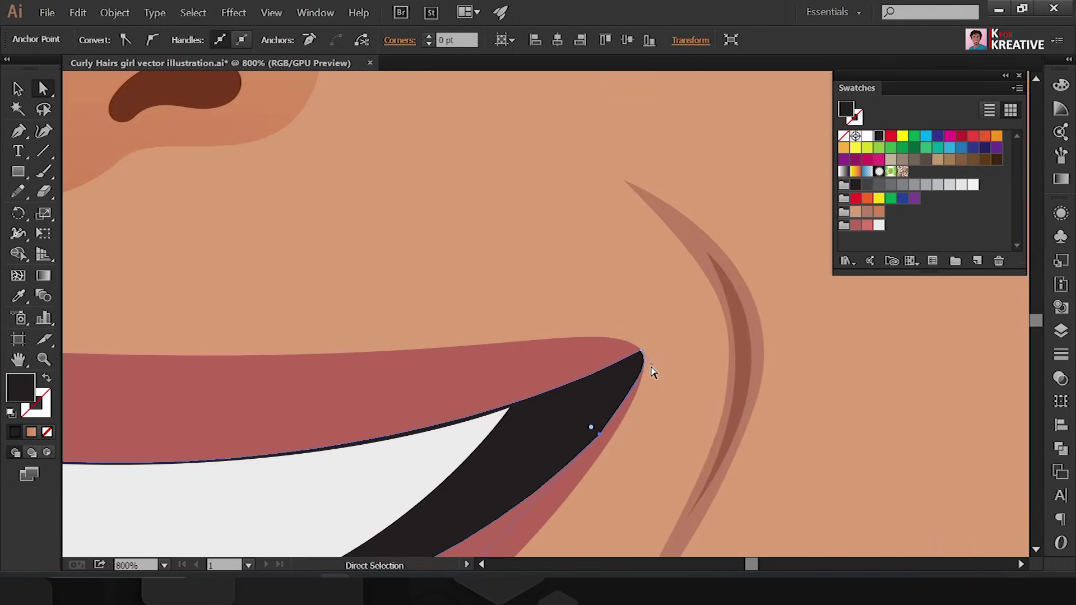
pyautogui.press('v')
pyautogui.scroll(-3, 627, 373)
pyautogui.scroll(-2, 648, 372)
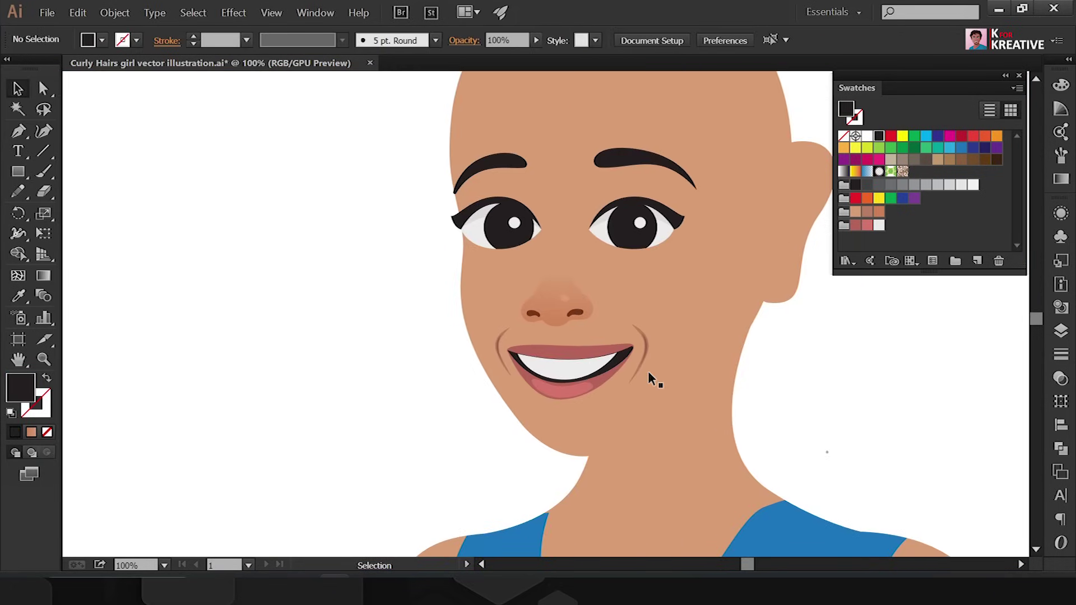
pyautogui.click(666, 240)
pyautogui.click(558, 305)
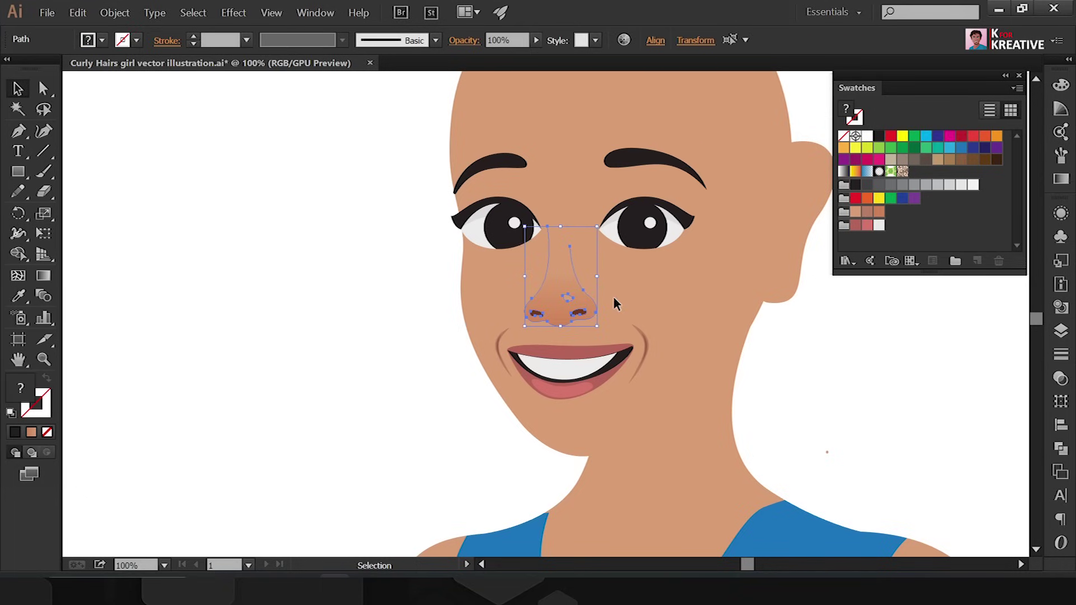
pyautogui.click(811, 340)
pyautogui.scroll(1, 815, 302)
pyautogui.click(819, 272)
pyautogui.click(813, 353)
pyautogui.scroll(-1, 672, 387)
pyautogui.click(537, 421)
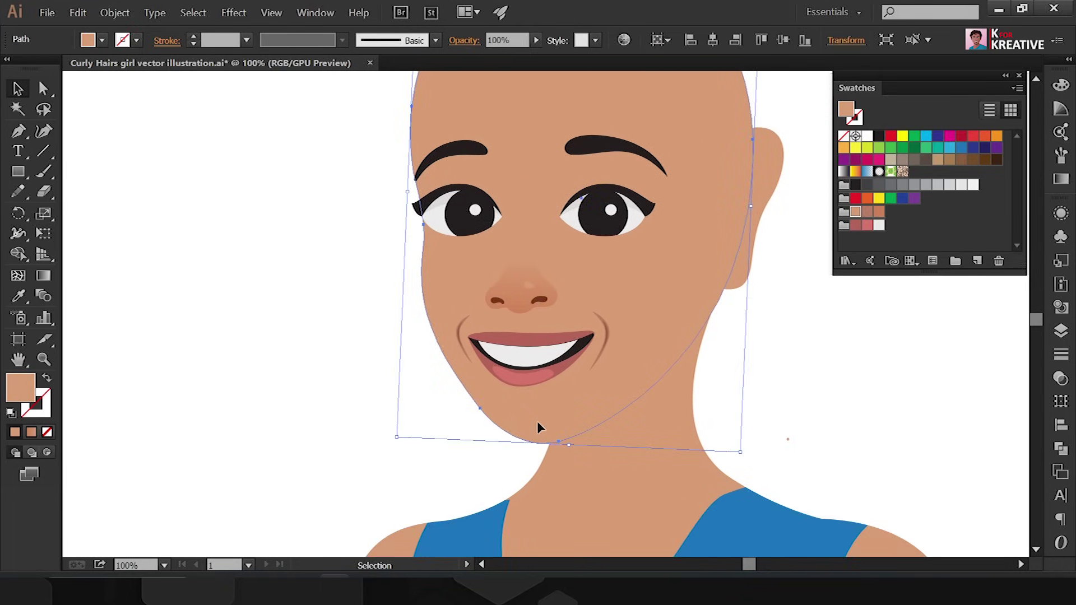
# - Drag the chin anchor's handles to reshape the jawline
pyautogui.press('a')
pyautogui.click(481, 413)
pyautogui.click(472, 390)
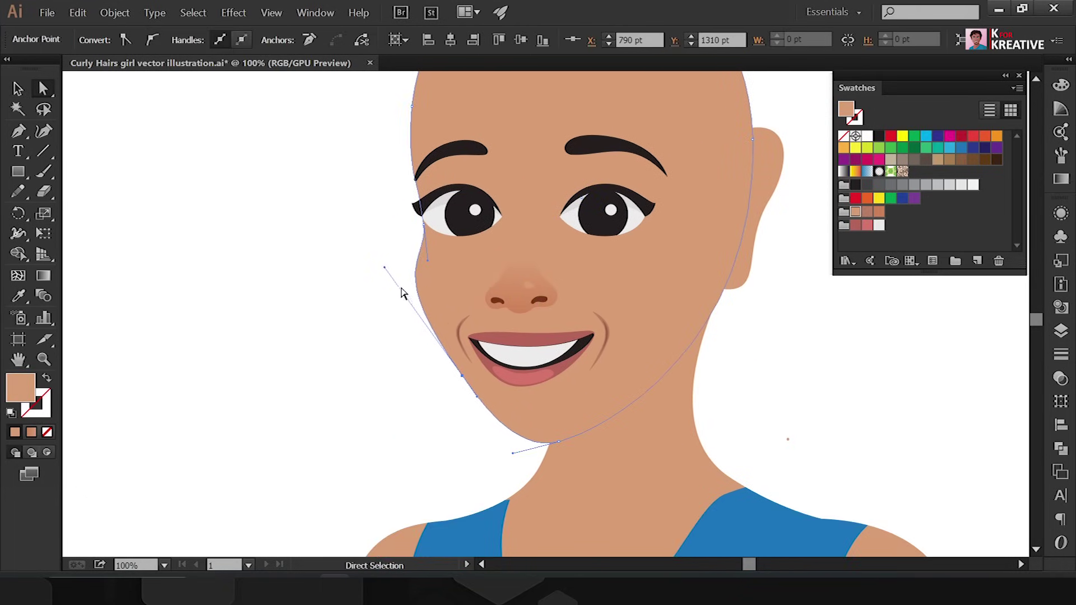
pyautogui.moveTo(394, 288); pyautogui.dragTo(397, 287)
pyautogui.moveTo(514, 453); pyautogui.dragTo(486, 453)
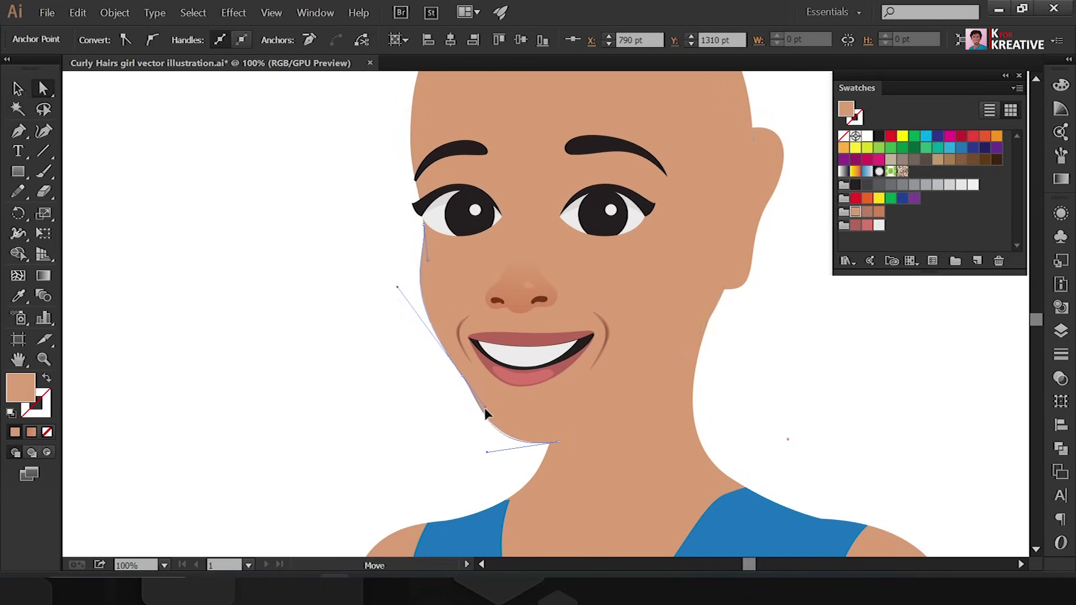
pyautogui.click(507, 445)
pyautogui.click(442, 375)
pyautogui.click(564, 443)
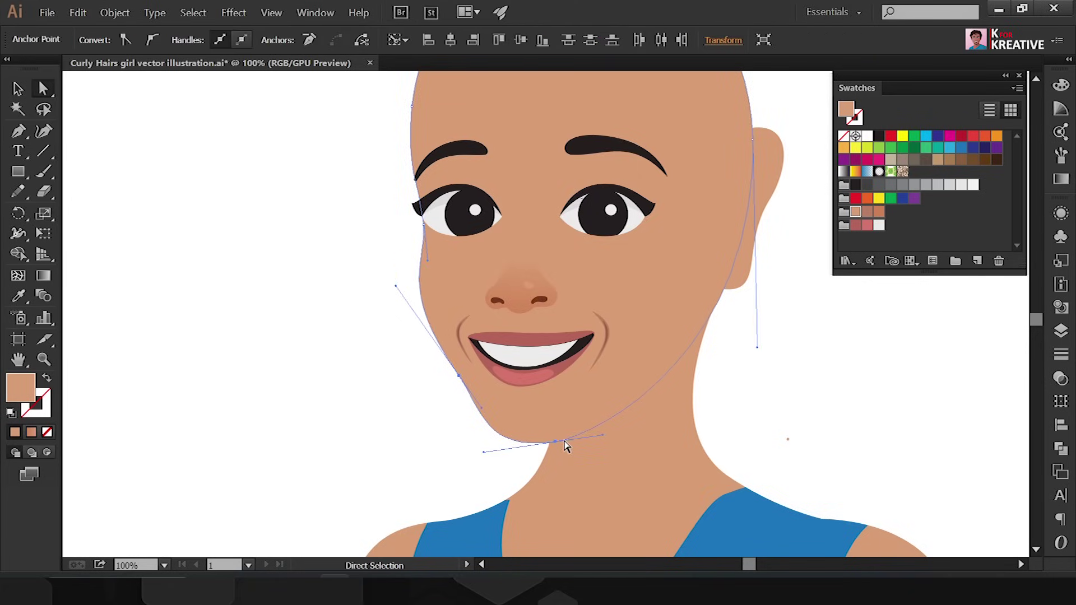
# - Start a new skin-coloured pen path along the jaw
pyautogui.hotkey('ctrl', '-')
pyautogui.press('p')
pyautogui.click(758, 333)
# - Close the neck shadow shape below the chin and select it
pyautogui.click(561, 431)
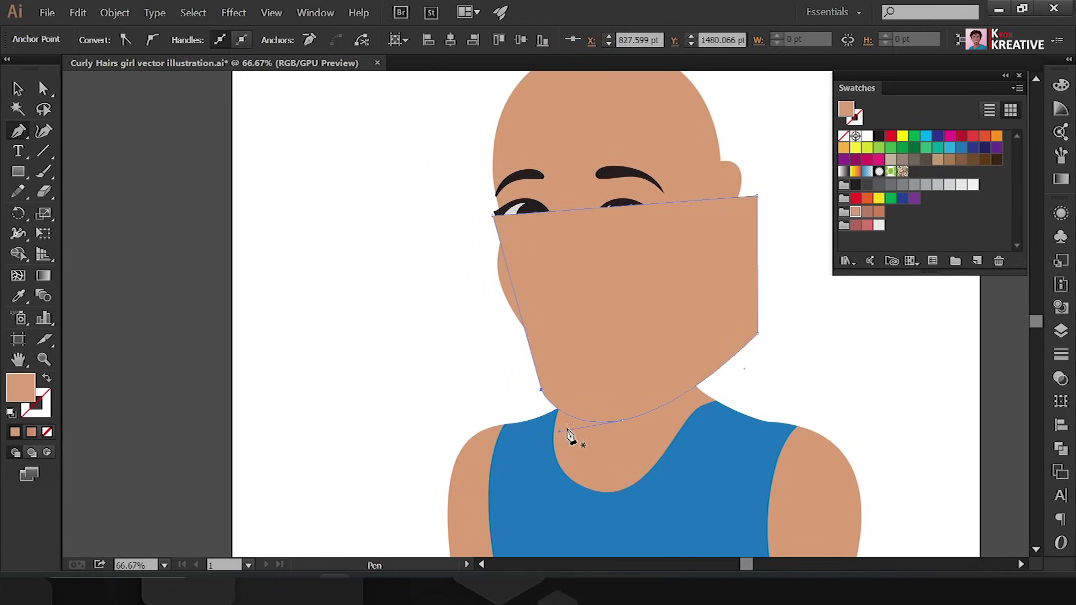
pyautogui.hotkey('shift', 'm')
pyautogui.keyDown('alt'); pyautogui.click(715, 317); pyautogui.keyUp('alt')
pyautogui.press('v')
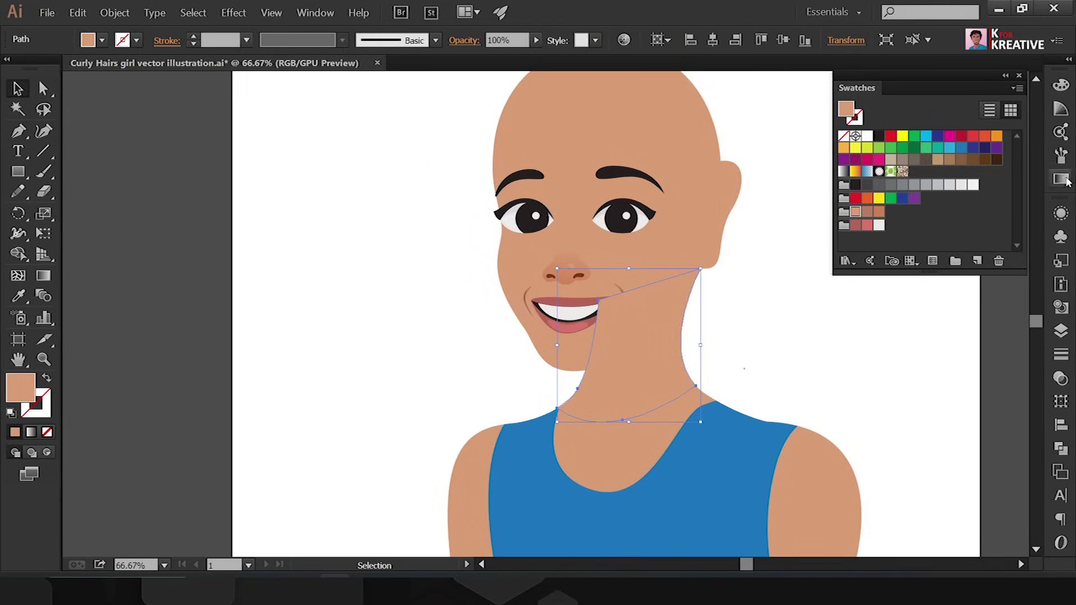
# - Give the neck shape a vertical light-to-dark skin gradient and send it behind the face
pyautogui.click(1061, 178)
pyautogui.click(867, 98)
pyautogui.doubleClick(859, 202)
pyautogui.click(900, 312)
pyautogui.doubleClick(1013, 203)
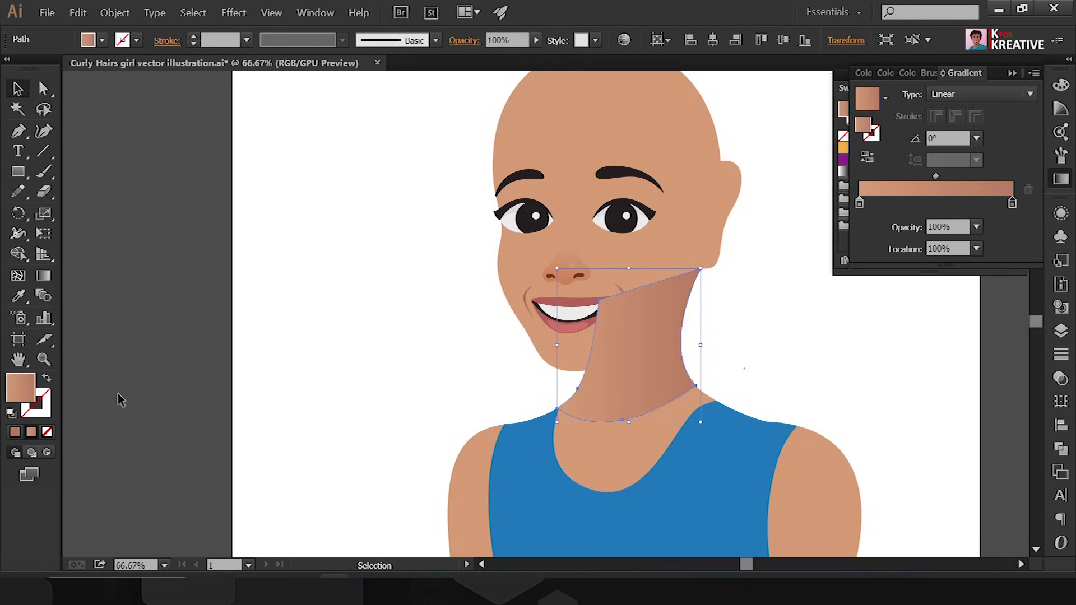
pyautogui.press('g')
pyautogui.moveTo(604, 489); pyautogui.dragTo(630, 344)
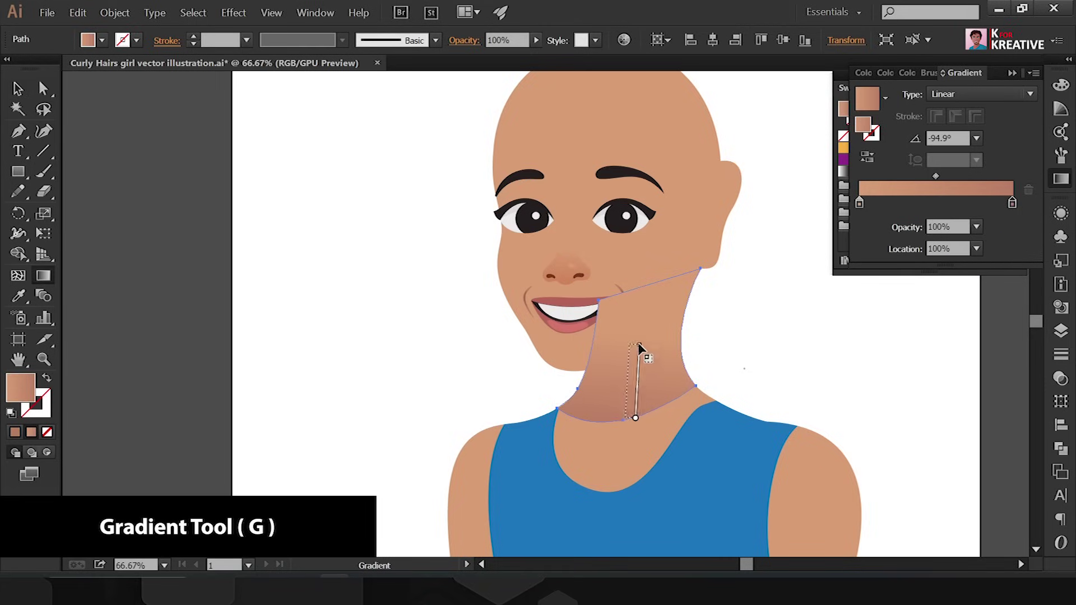
pyautogui.hotkey('ctrl', '[')
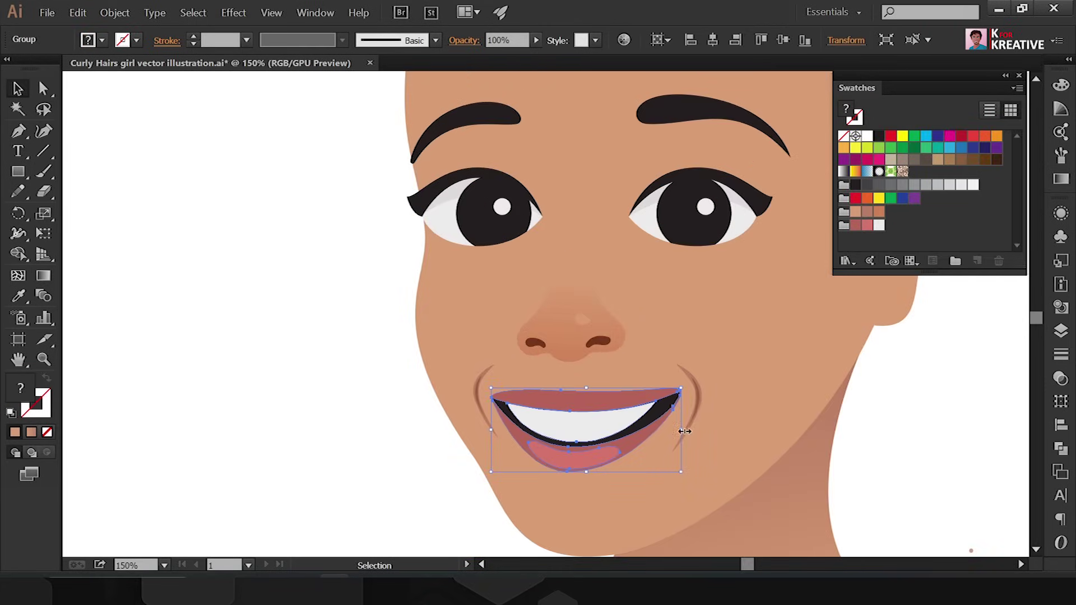
pyautogui.click(694, 404)
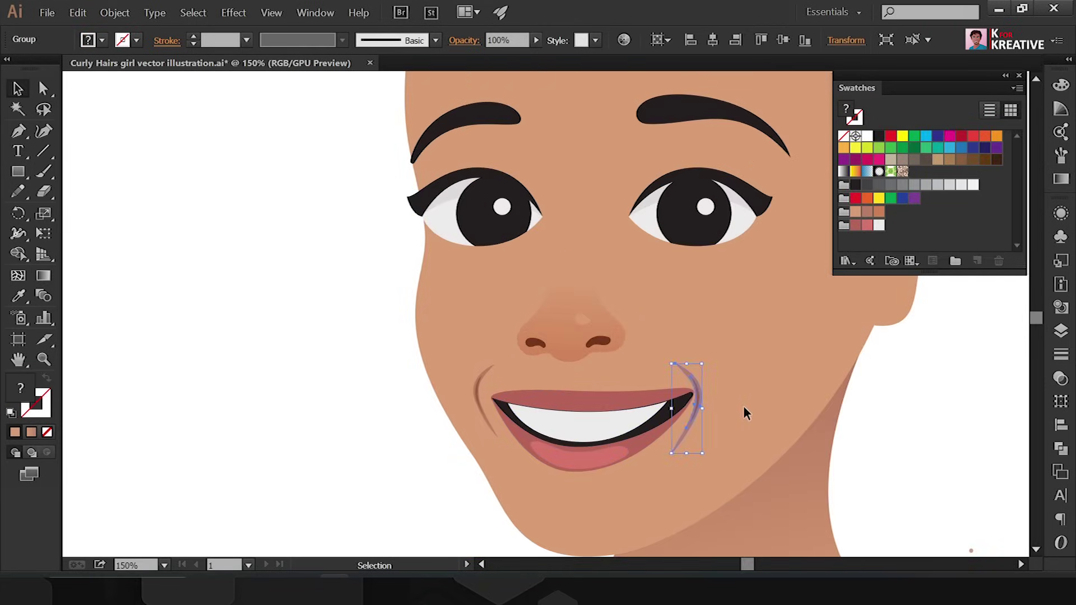
# - Enter the face group and select the lower-lip and outer lip shapes
pyautogui.click(729, 412)
pyautogui.scroll(3, 600, 483)
pyautogui.doubleClick(597, 479)
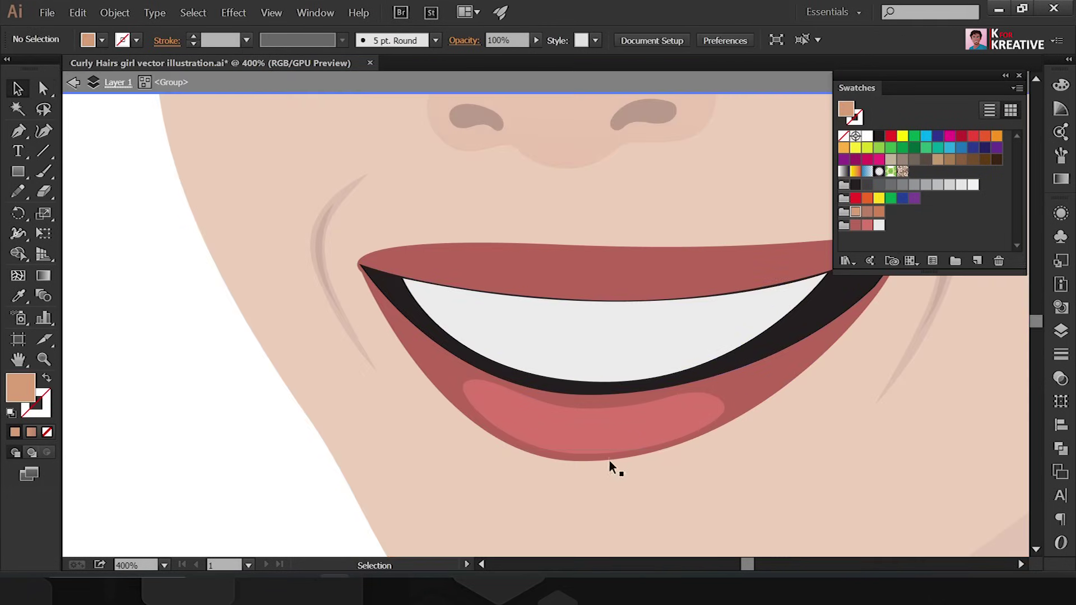
pyautogui.press('a')
pyautogui.moveTo(716, 528); pyautogui.dragTo(507, 475)
pyautogui.click(332, 457)
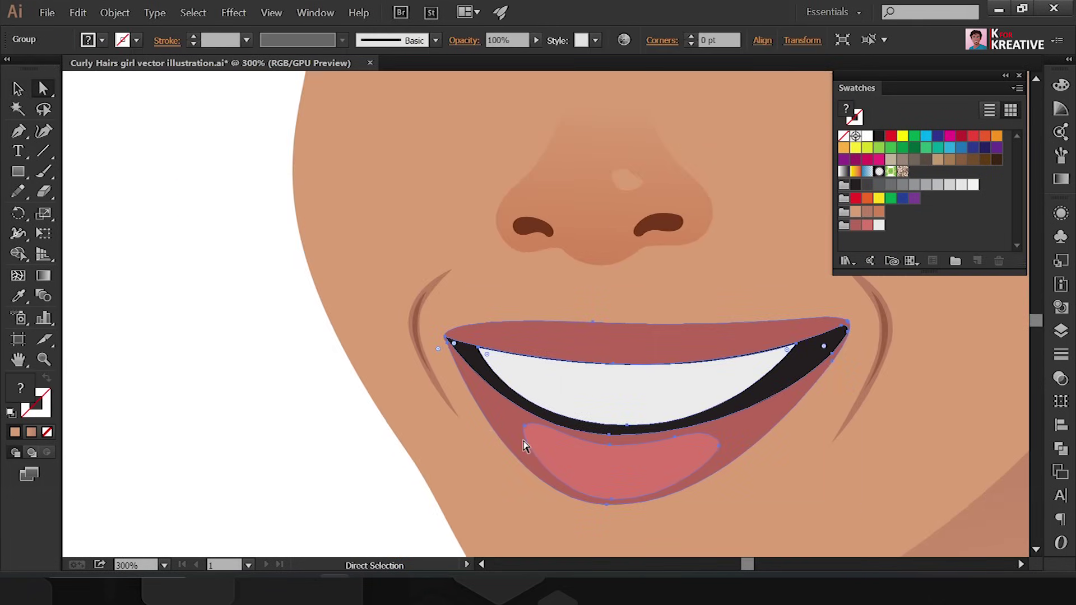
pyautogui.click(453, 351)
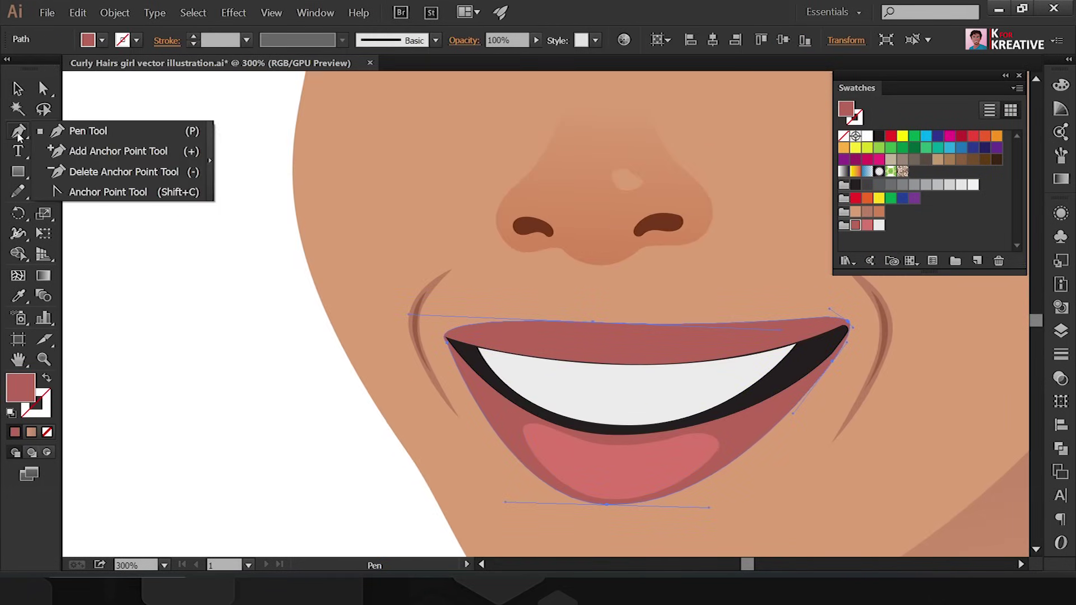
pyautogui.moveTo(18, 131); pyautogui.dragTo(85, 190)
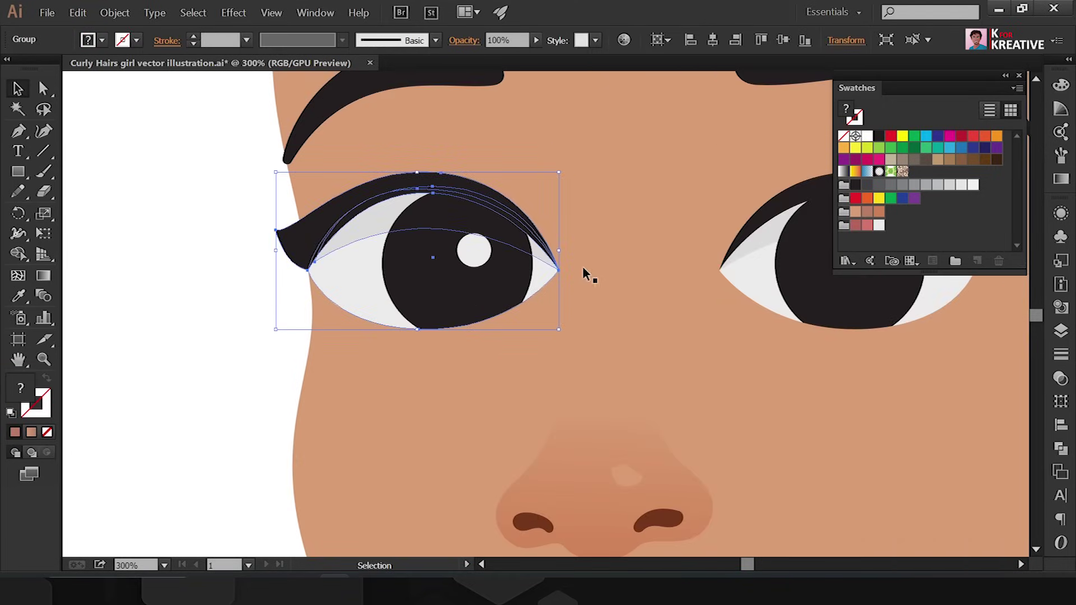
# - Move the left eye's iris toward its outer corner and pull the outer edge inward
pyautogui.doubleClick(463, 259)
pyautogui.moveTo(463, 259); pyautogui.dragTo(452, 259)
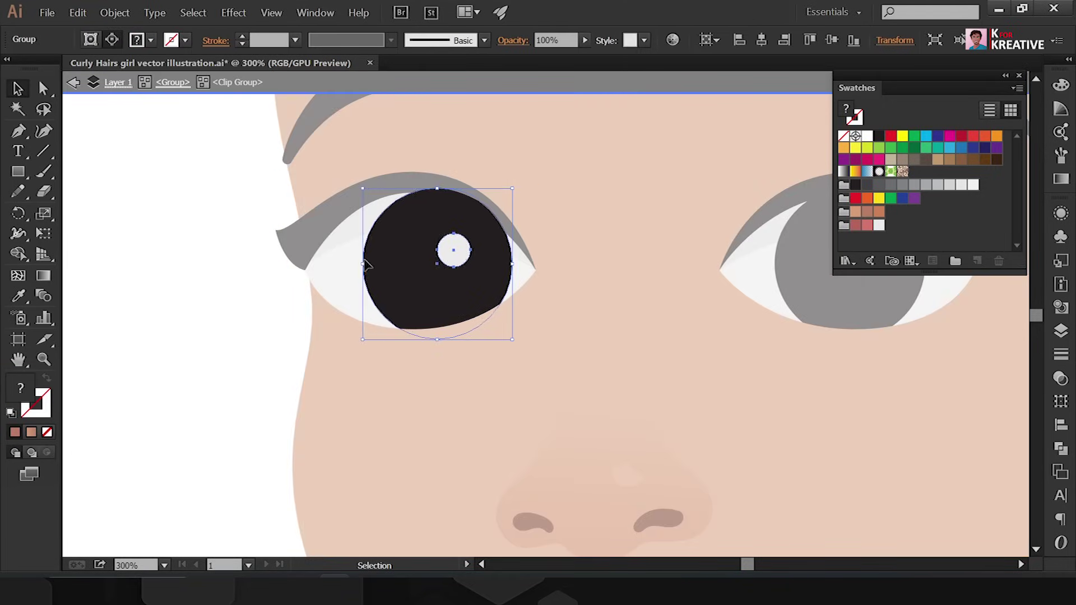
pyautogui.doubleClick(281, 343)
pyautogui.click(314, 287)
pyautogui.moveTo(277, 248); pyautogui.dragTo(281, 312)
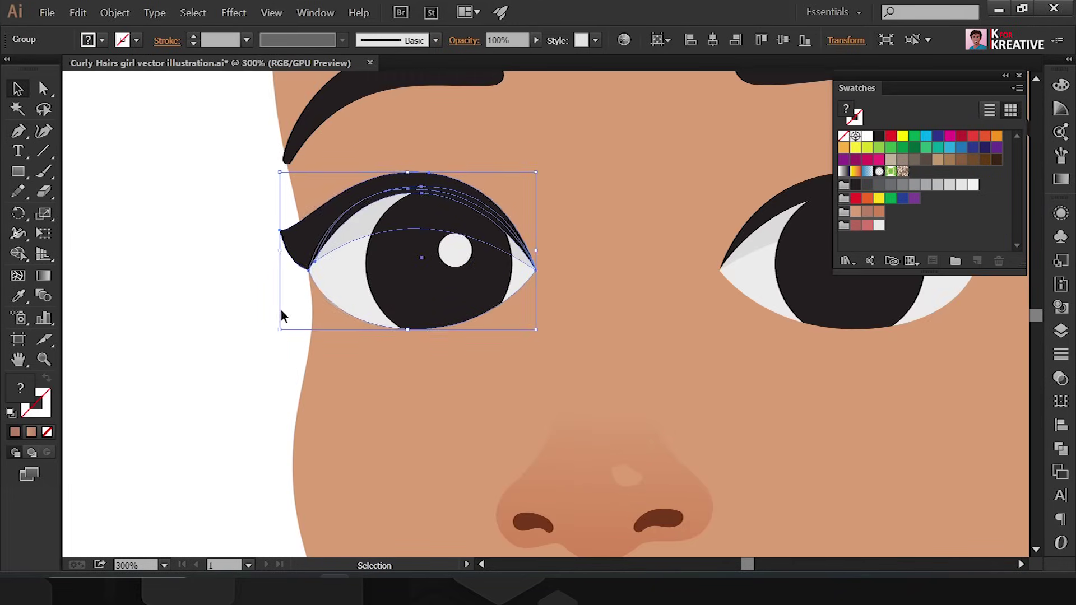
pyautogui.click(280, 312)
# - Draw a curved brown shadow shape beneath the left eye
pyautogui.click(311, 274)
pyautogui.moveTo(418, 349); pyautogui.dragTo(494, 345)
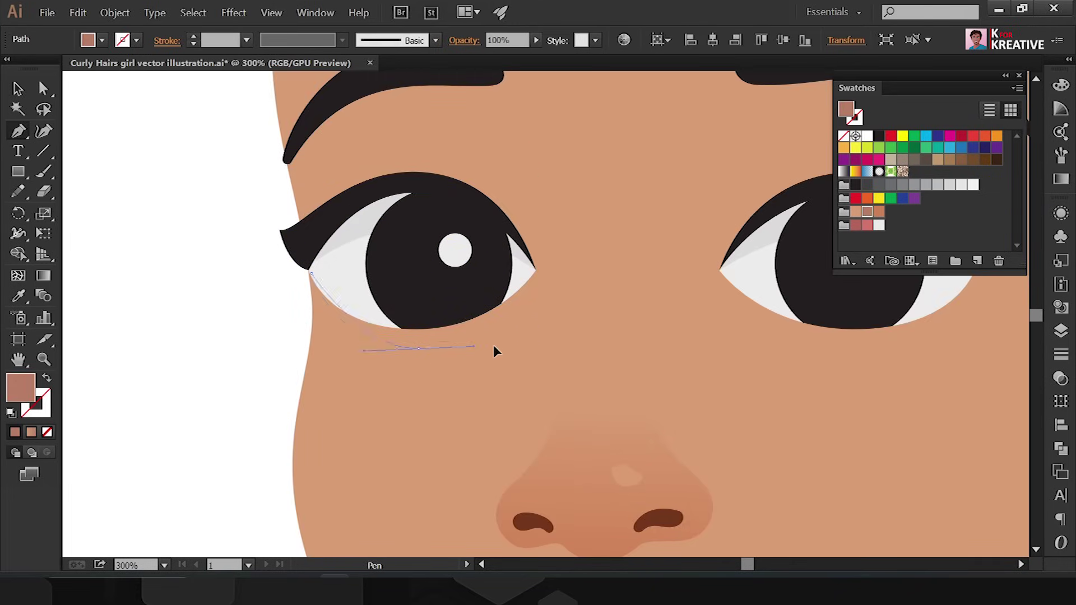
pyautogui.click(535, 271)
pyautogui.click(312, 273)
# - Send the left under-eye shadow behind the eye white and lower its bottom point
pyautogui.press('a')
pyautogui.scroll(3, 314, 278)
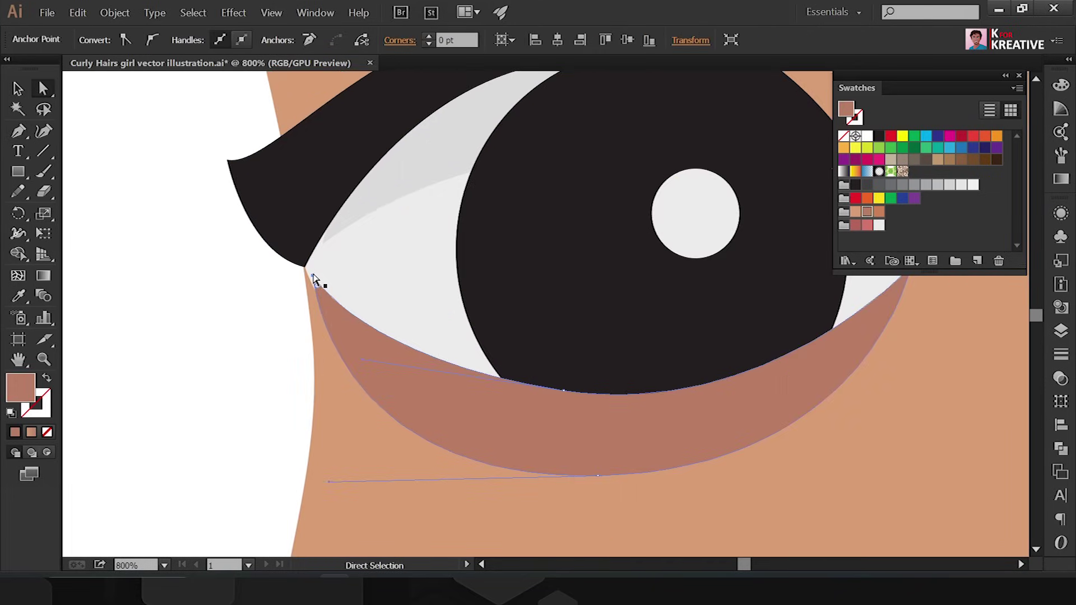
pyautogui.scroll(-3, 303, 267)
pyautogui.click(456, 365)
pyautogui.hotkey('ctrl', '[')
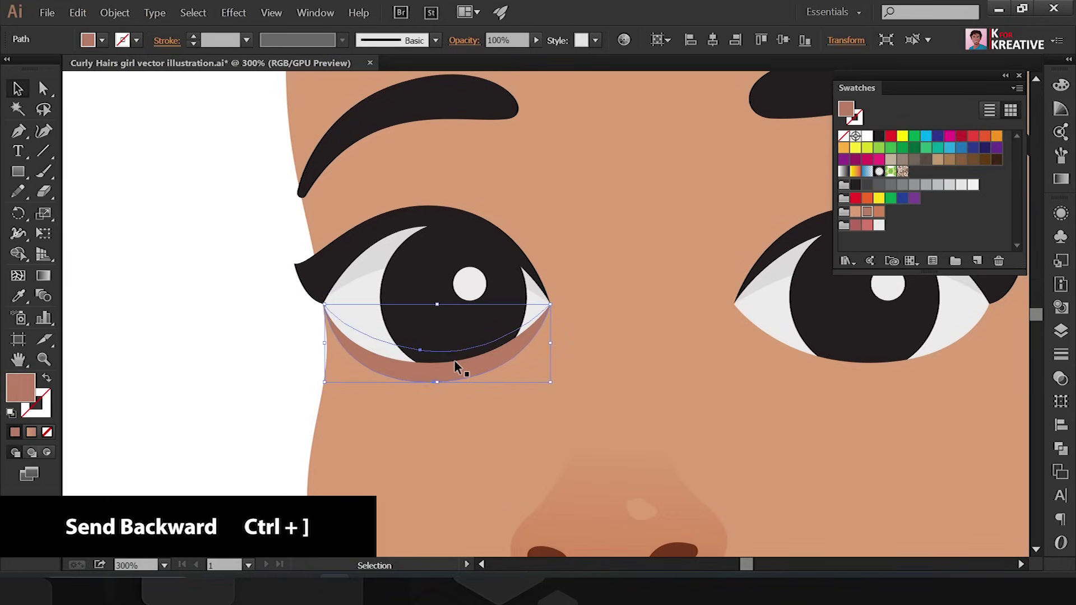
pyautogui.moveTo(430, 382); pyautogui.dragTo(431, 386)
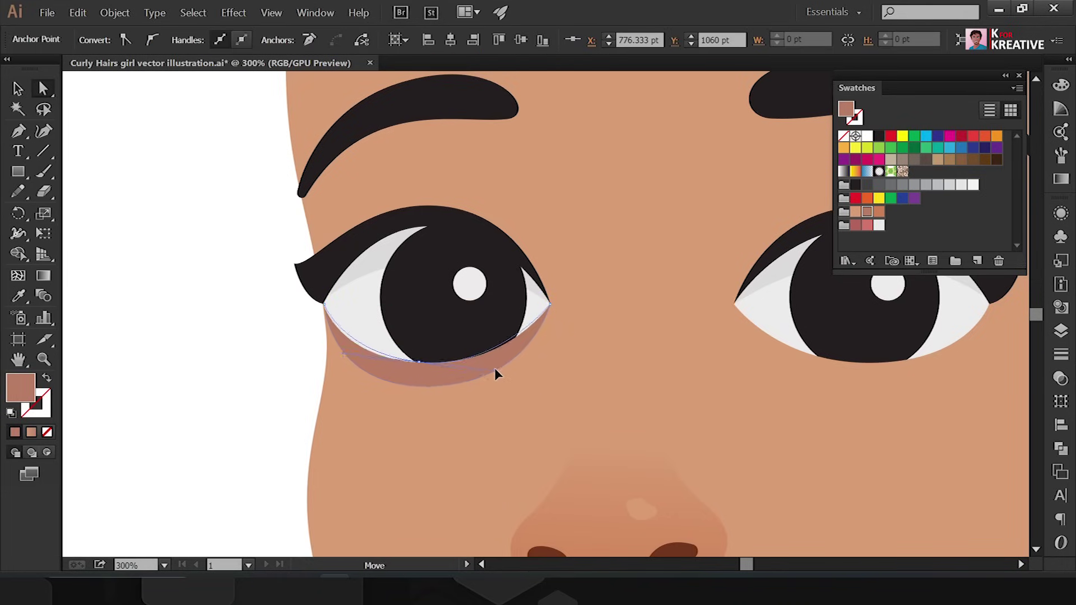
pyautogui.click(293, 307)
pyautogui.press('v')
pyautogui.click(397, 380)
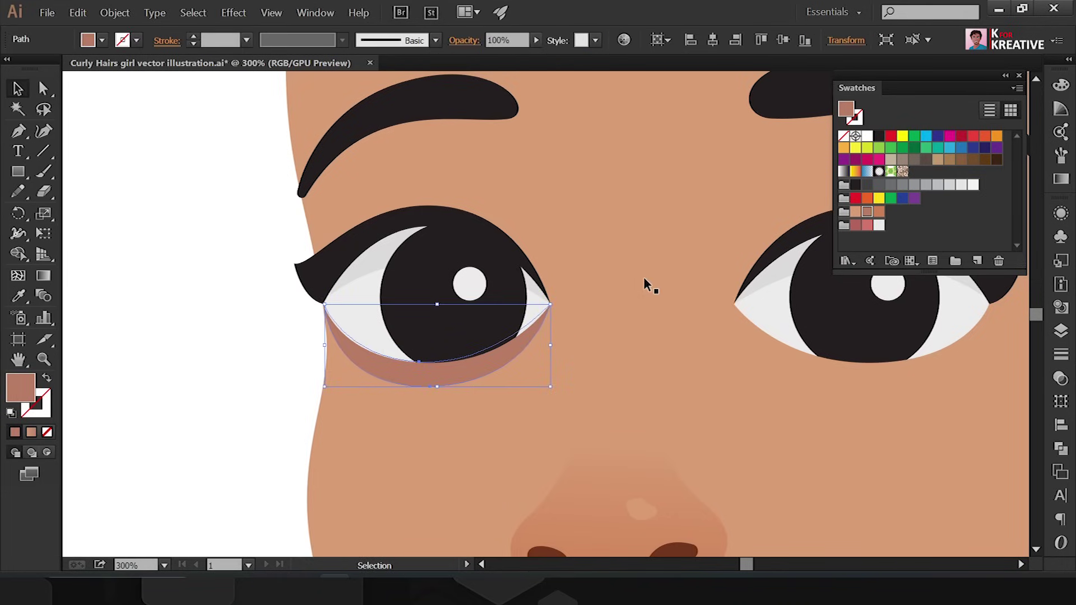
# - Fill the left under-eye shadow with a brown linear gradient running across it
pyautogui.press('.')
pyautogui.doubleClick(859, 202)
pyautogui.click(846, 319)
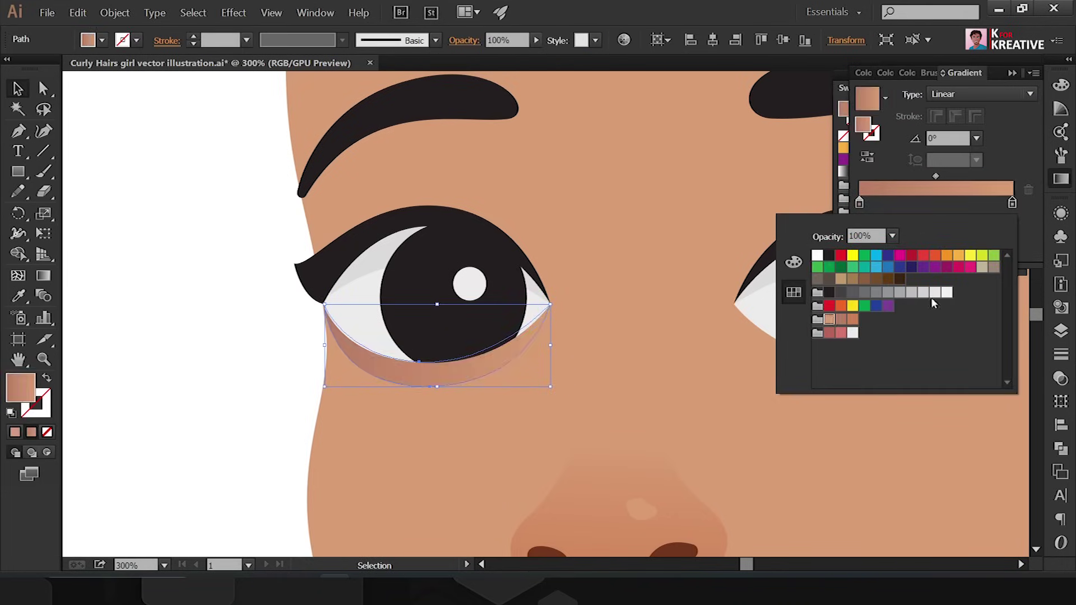
pyautogui.press('Escape')
pyautogui.press('g')
pyautogui.moveTo(332, 336); pyautogui.dragTo(545, 347)
pyautogui.press('v')
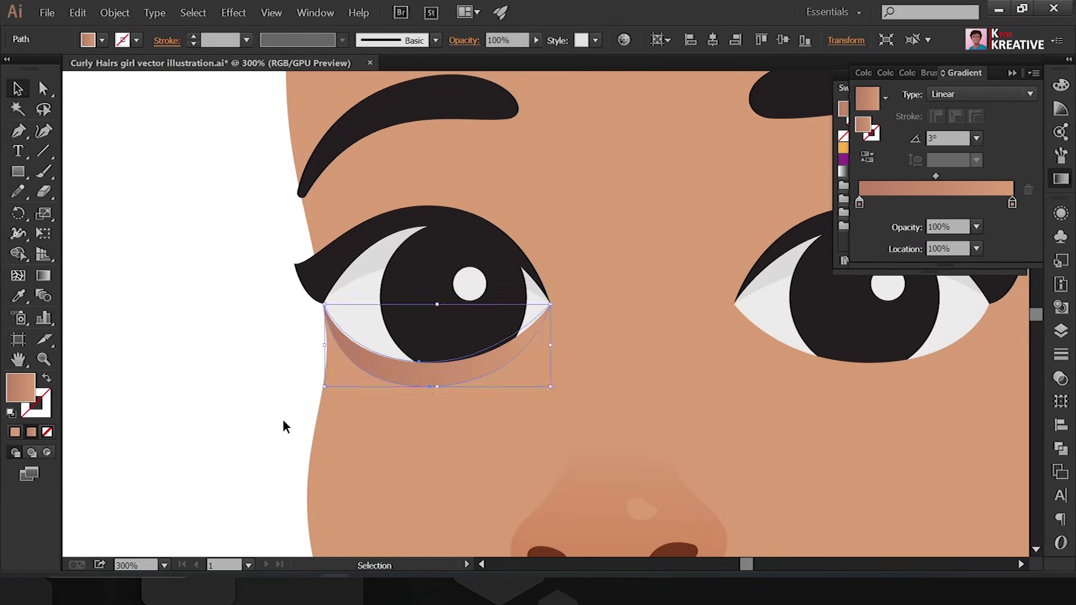
# - Add a darker brown curve along the lower edge beneath the left eye
pyautogui.press('a')
pyautogui.click(430, 387)
pyautogui.click(323, 401)
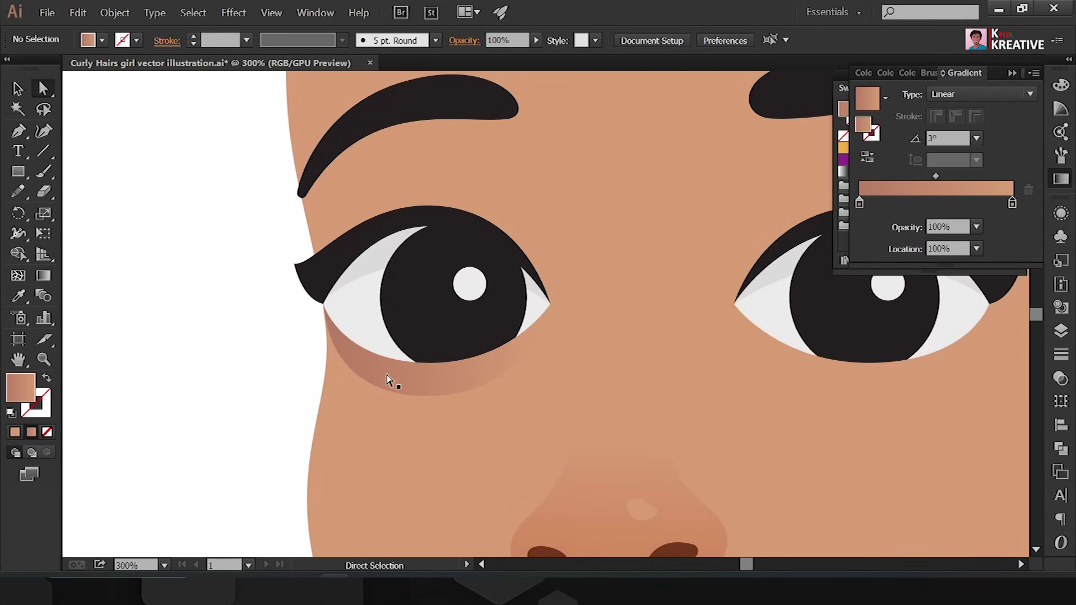
pyautogui.click(1063, 180)
pyautogui.click(333, 343)
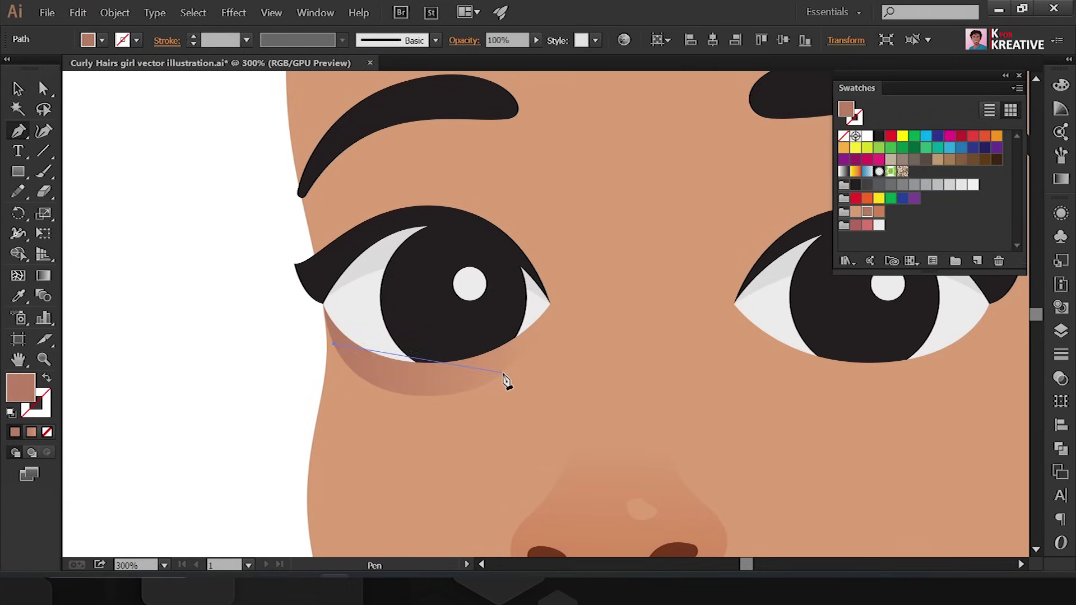
pyautogui.moveTo(622, 319); pyautogui.dragTo(626, 315)
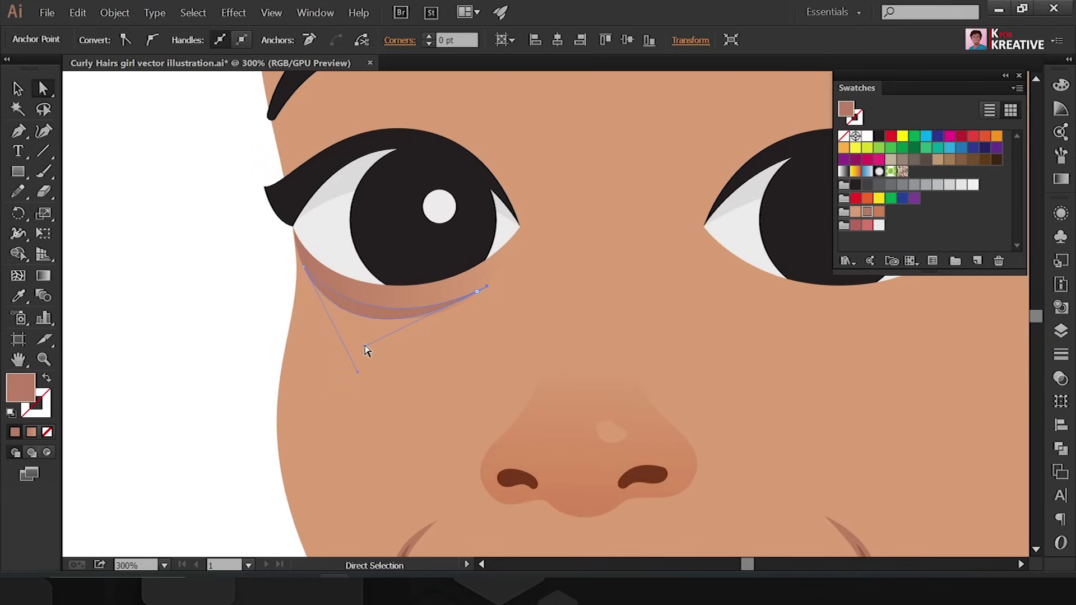
pyautogui.moveTo(365, 347); pyautogui.dragTo(379, 348)
# - Reshape the right under-eye shadow by pulling its lower curve down
pyautogui.press('v')
pyautogui.click(297, 374)
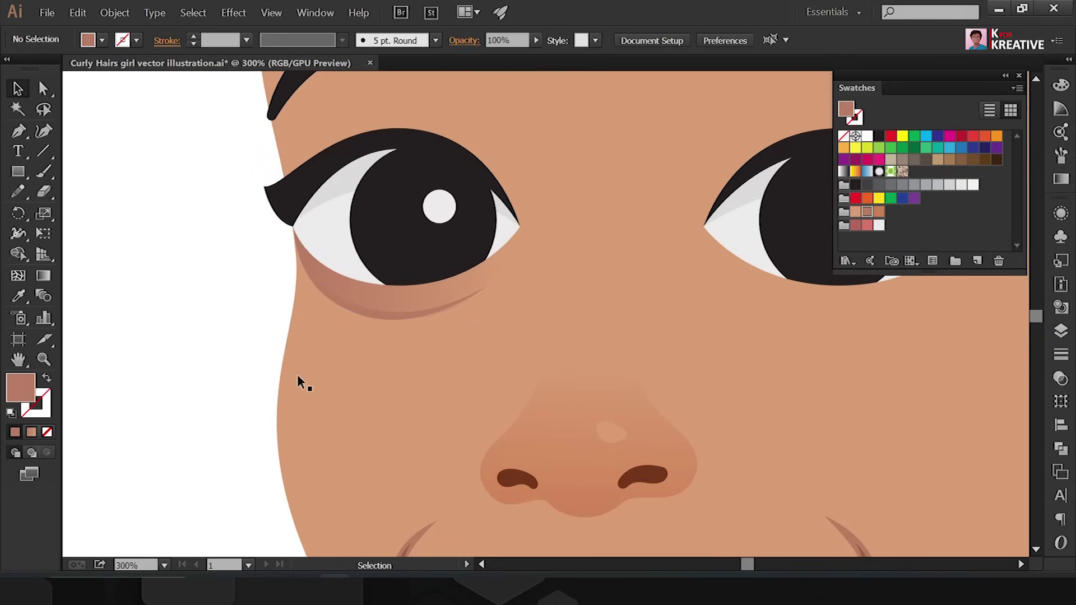
pyautogui.hotkey('ctrl', '-')
pyautogui.click(375, 353)
pyautogui.click(642, 350)
pyautogui.hotkey('ctrl', '+')
pyautogui.hotkey('ctrl', '+')
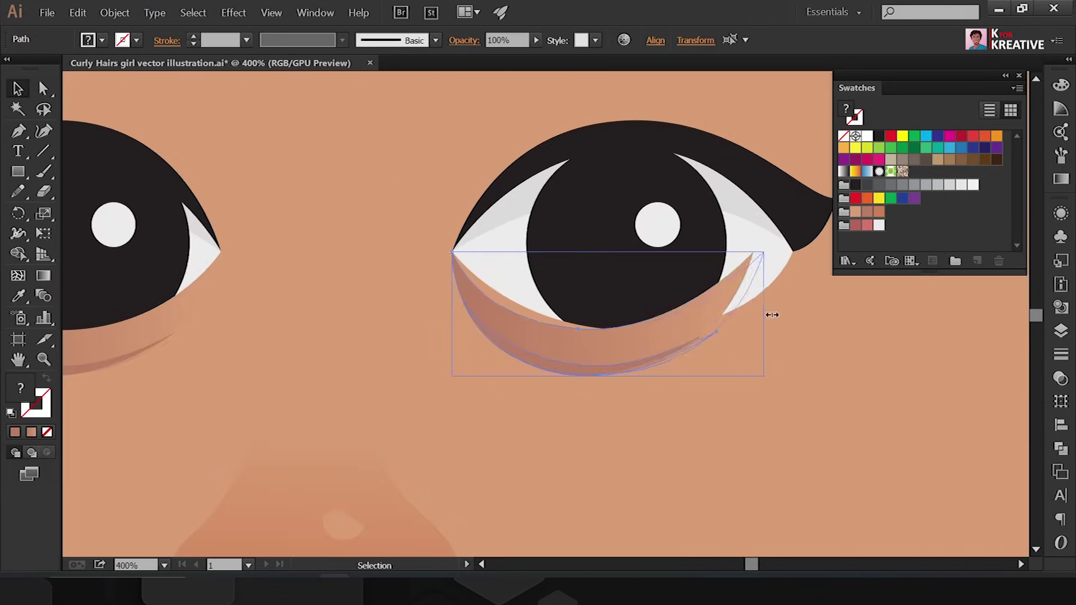
pyautogui.press('a')
pyautogui.click(596, 330)
pyautogui.click(480, 318)
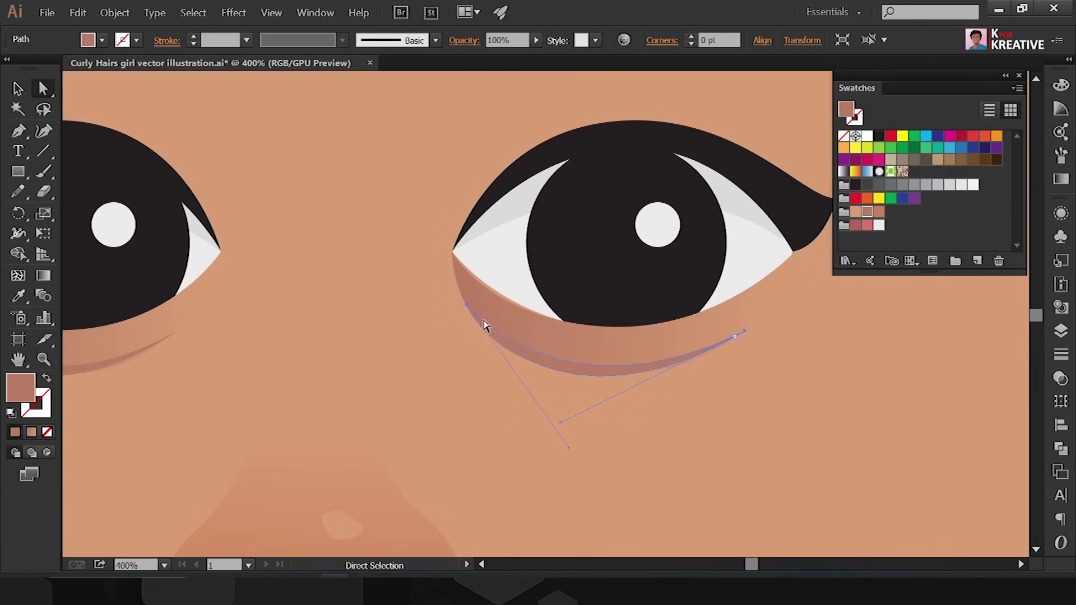
pyautogui.moveTo(751, 320); pyautogui.dragTo(570, 414)
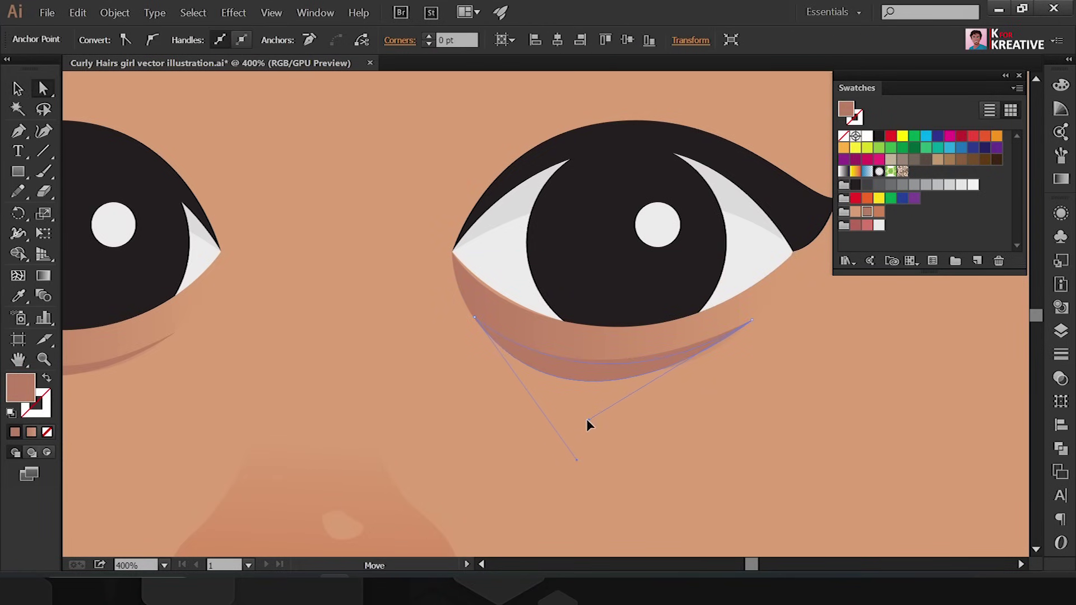
pyautogui.press('v')
pyautogui.hotkey('ctrl', '-')
# - Recolour the right under-eye shadow with a new skin-toned fill
pyautogui.press('g')
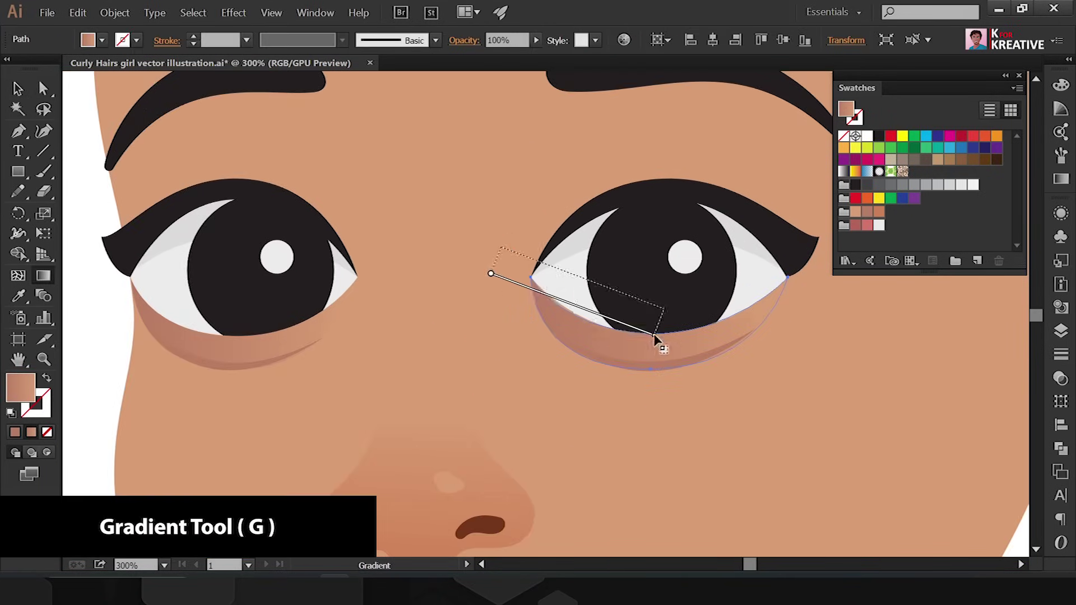
pyautogui.press('v')
pyautogui.click(968, 503)
pyautogui.hscroll(1, 729, 392)
pyautogui.click(729, 390)
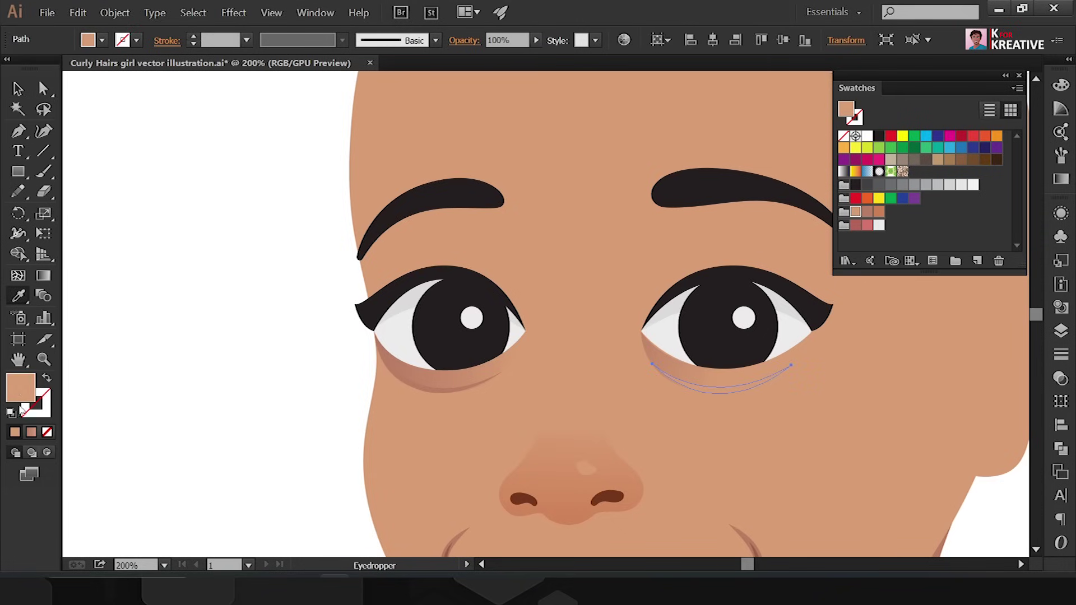
pyautogui.doubleClick(20, 386)
pyautogui.click(135, 236)
pyautogui.press('Return')
pyautogui.press('i')
pyautogui.hotkey('ctrl', 'shift', 'a')
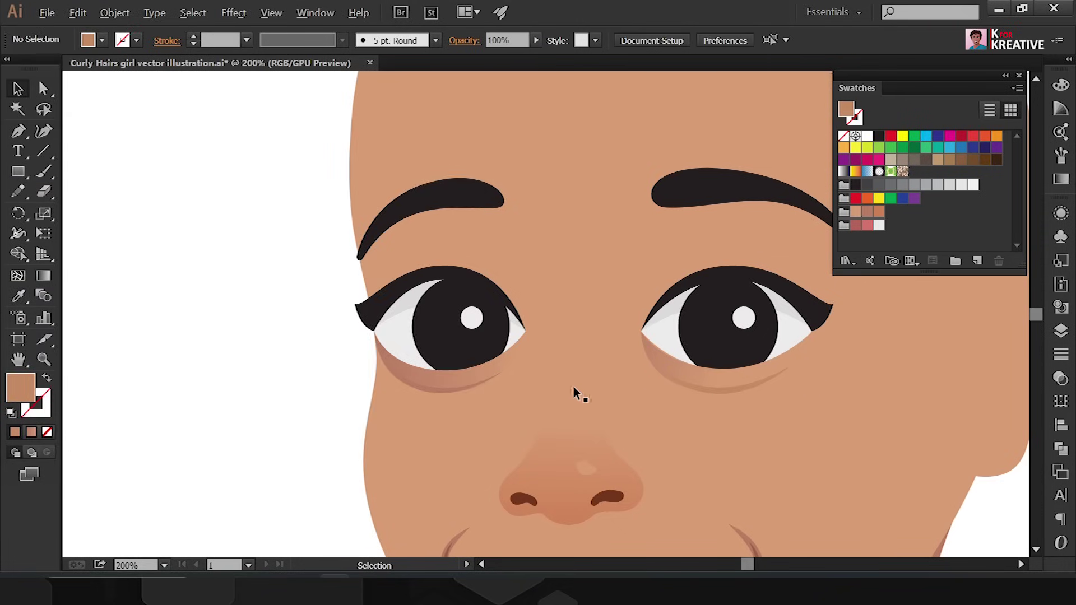
pyautogui.hotkey('ctrl', '-')
pyautogui.keyDown('ctrl'); pyautogui.click(421, 144); pyautogui.keyUp('ctrl')
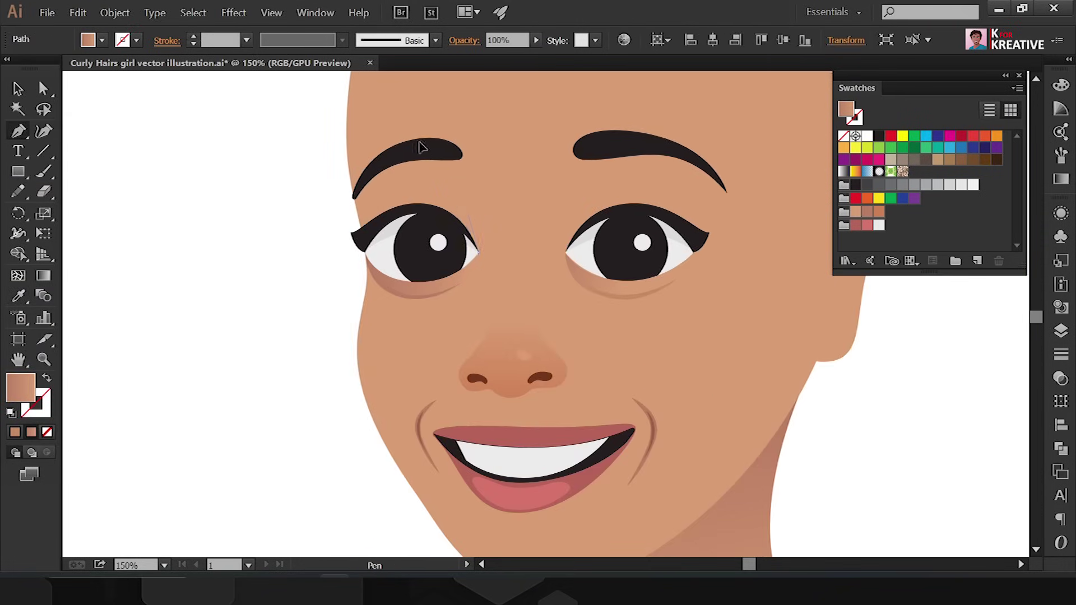
# - Trim the left eye-socket shape to the face with Shape Builder and send it behind the eye
pyautogui.click(329, 259)
pyautogui.press('v')
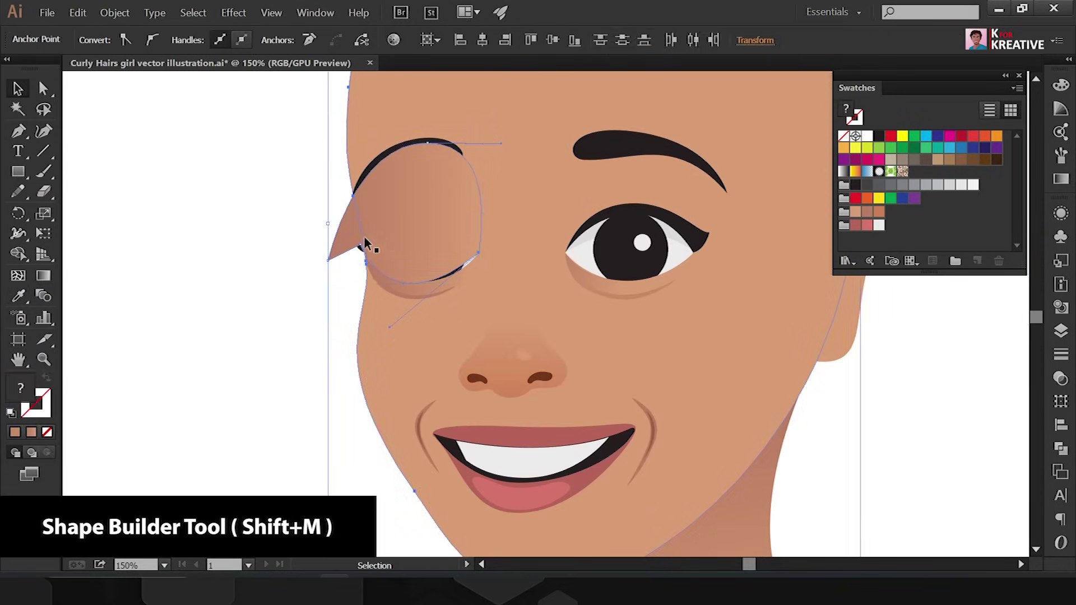
pyautogui.keyDown('shift'); pyautogui.click(364, 237); pyautogui.keyUp('shift')
pyautogui.hotkey('shift', 'm')
pyautogui.press('v')
pyautogui.click(432, 228)
pyautogui.hotkey('ctrl', '[')
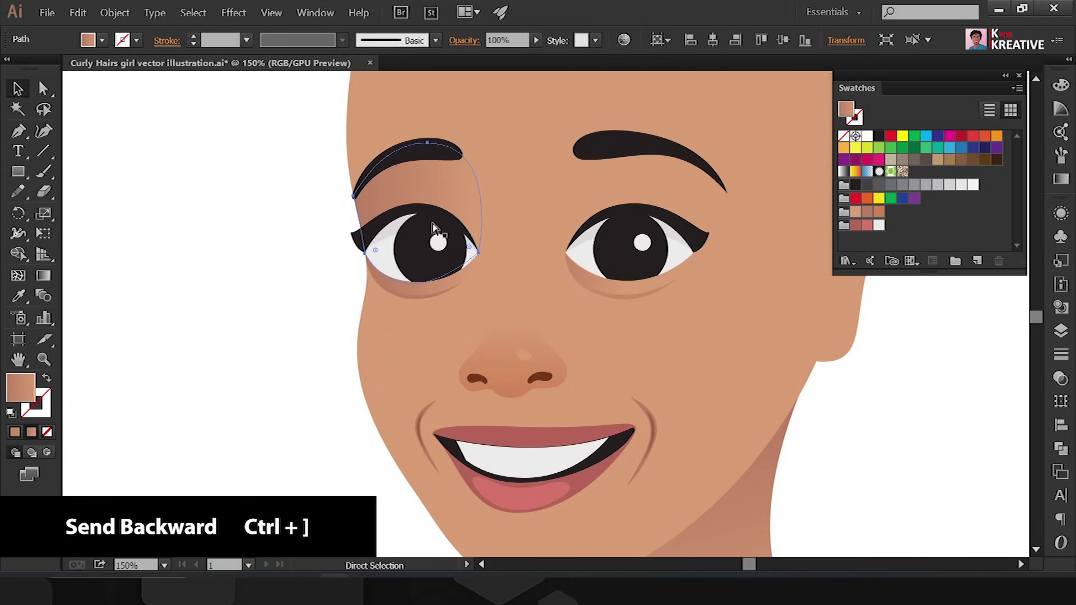
# - Give the left socket shading a warm gradient angled toward the eyebrow
pyautogui.click(1061, 178)
pyautogui.doubleClick(859, 202)
pyautogui.click(853, 344)
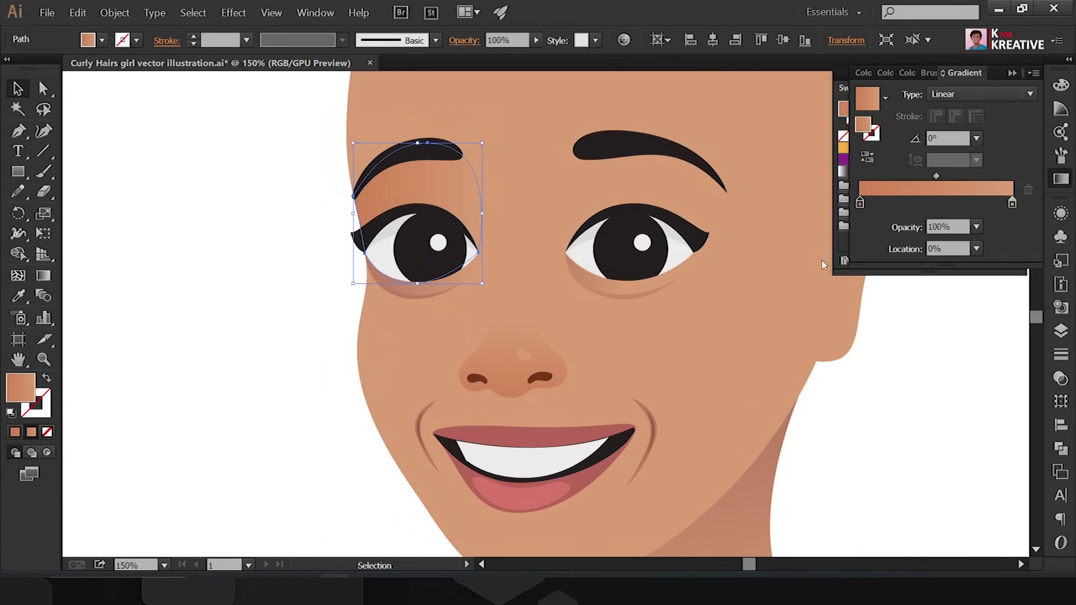
pyautogui.moveTo(483, 185); pyautogui.dragTo(356, 234)
pyautogui.press('v')
pyautogui.hotkey('ctrl', 'shift', 'a')
# - Move the left socket shape's right point outward
pyautogui.press('a')
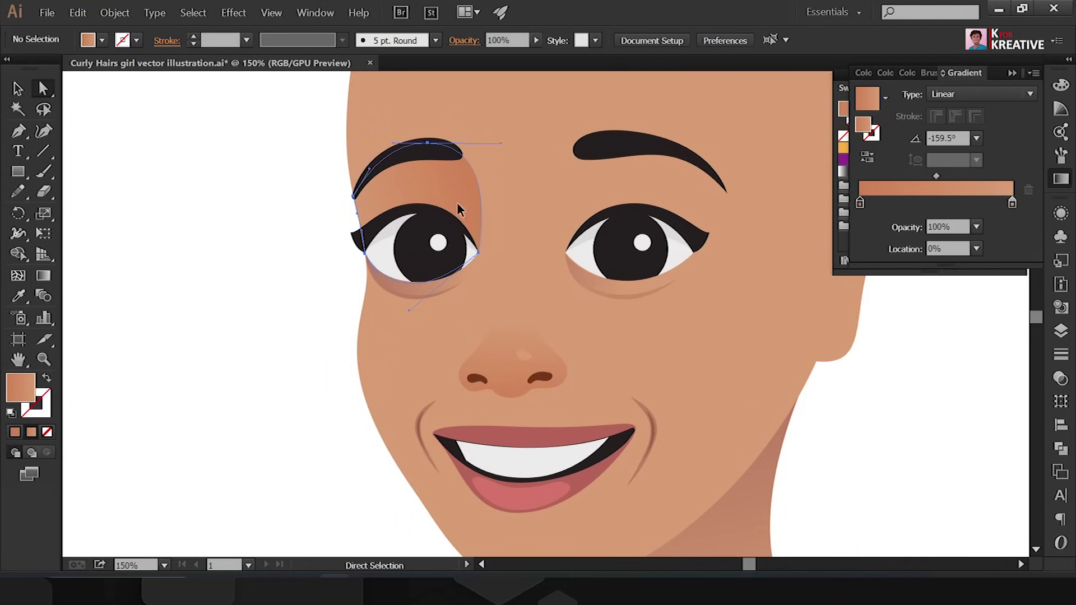
pyautogui.click(479, 253)
pyautogui.moveTo(480, 256); pyautogui.dragTo(496, 262)
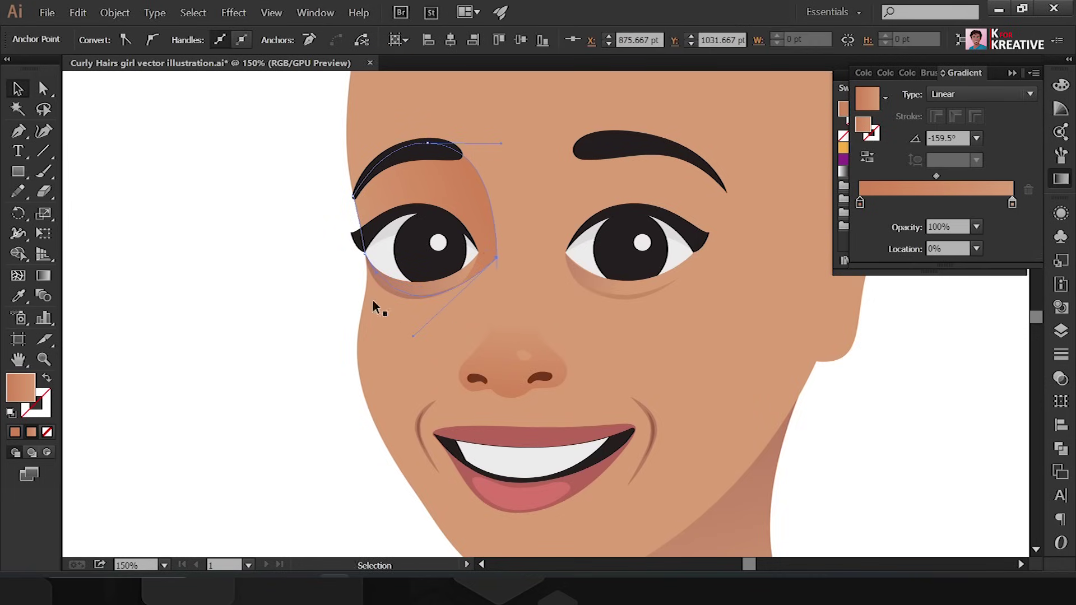
pyautogui.hotkey('ctrl', 'shift', 'a')
# - Draw the right eye-socket shape from the eyebrow down beside the nose
pyautogui.press('p')
pyautogui.click(675, 150)
pyautogui.moveTo(586, 420); pyautogui.dragTo(586, 421)
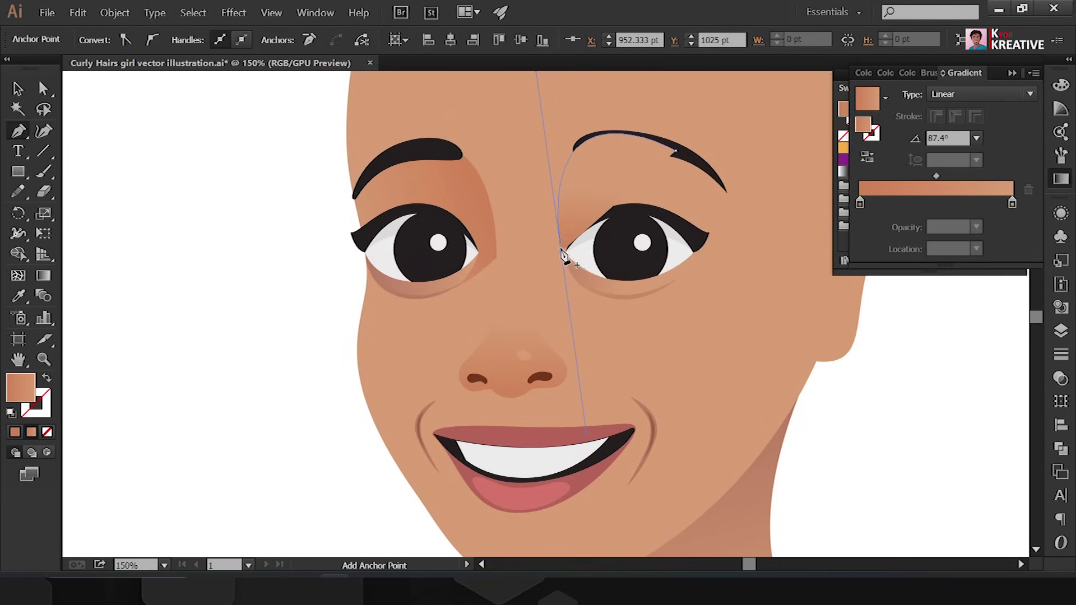
pyautogui.moveTo(727, 193); pyautogui.dragTo(681, 171)
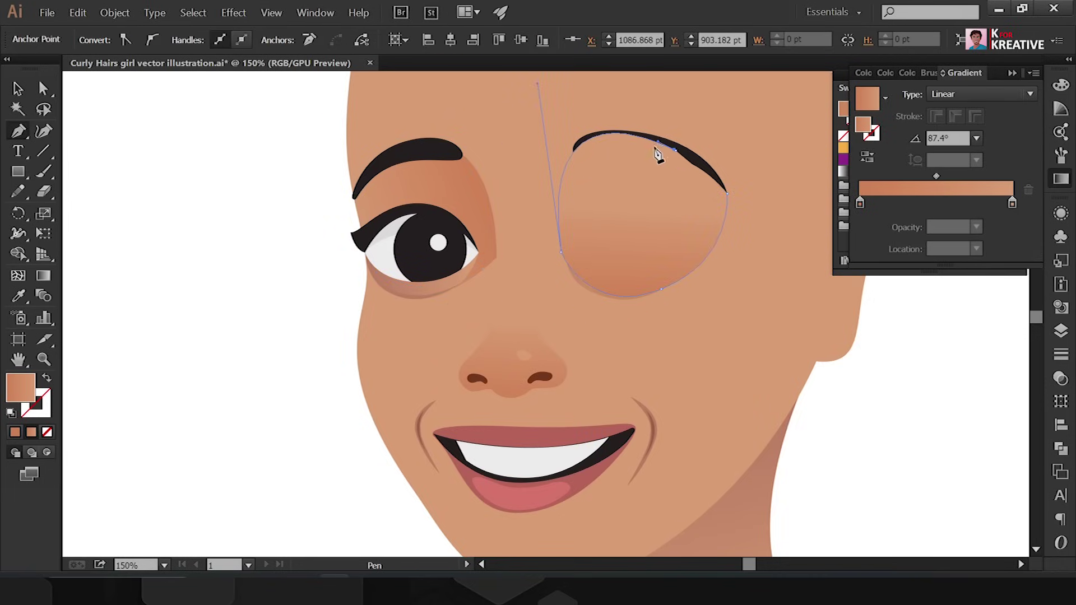
pyautogui.click(675, 150)
# - Send the right socket shading behind the eye with a gradient running from the nose side
pyautogui.press('v')
pyautogui.click(717, 256)
pyautogui.hotkey('ctrl', 'shift', '[')
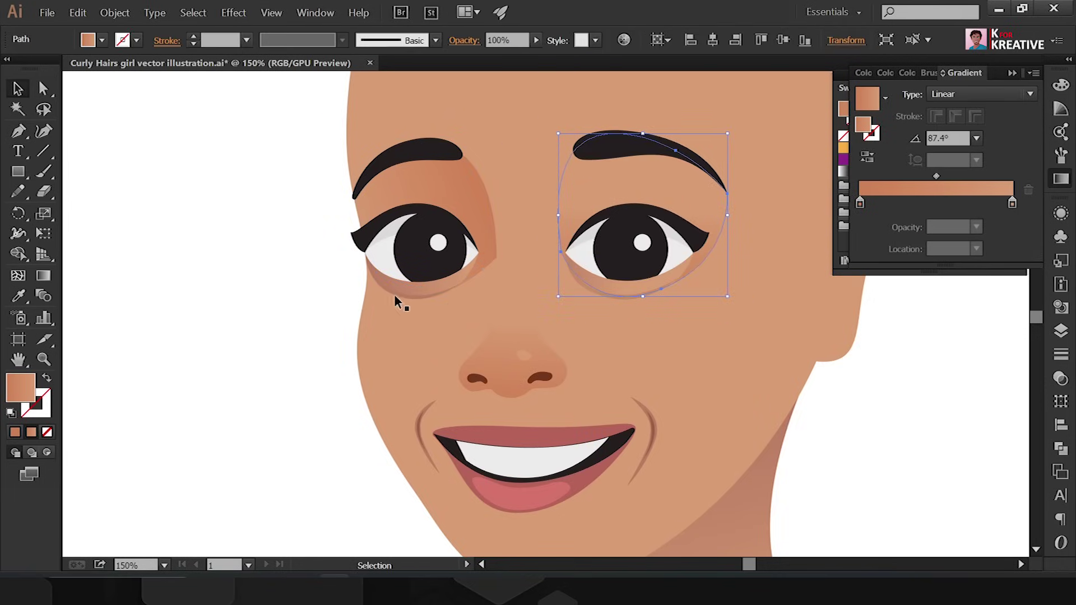
pyautogui.click(51, 278)
pyautogui.moveTo(572, 237); pyautogui.dragTo(699, 184)
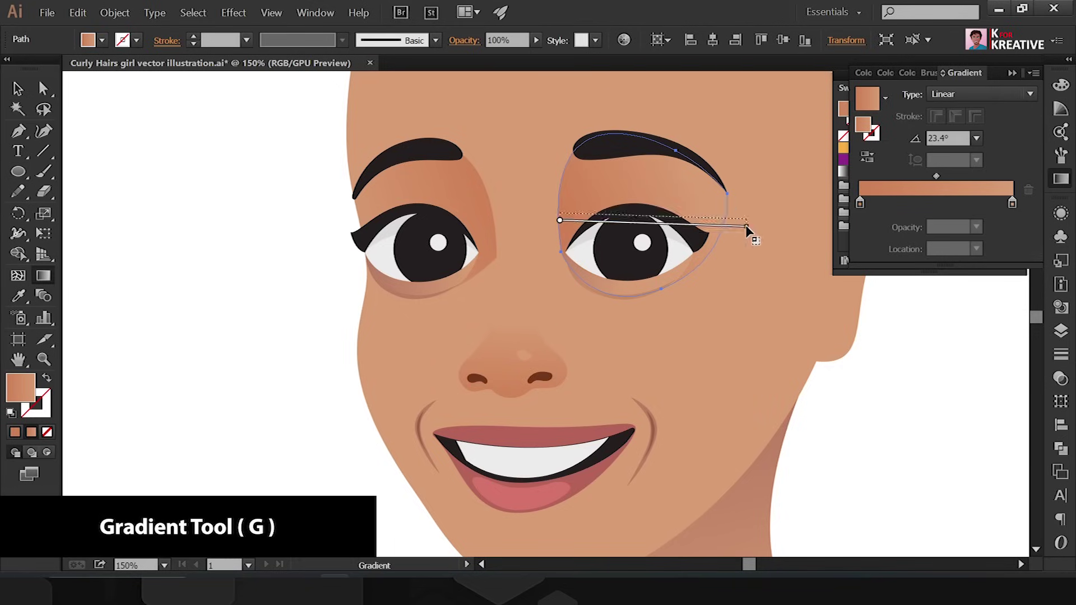
# - Draw a dark ellipse lens over the left eye, flatten its top and shift it left
pyautogui.press('g')
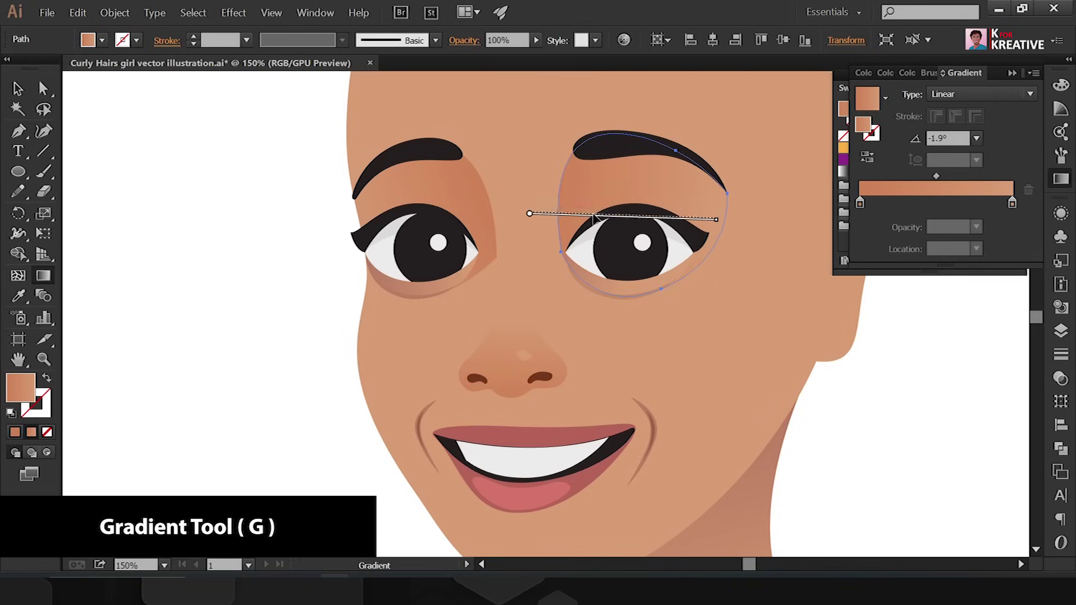
pyautogui.press('l')
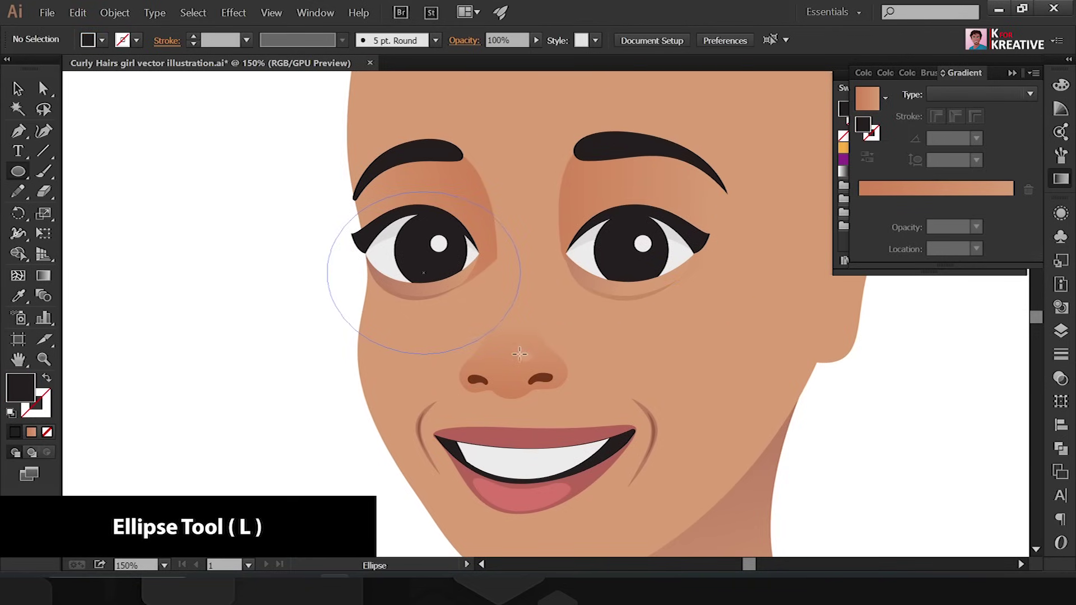
pyautogui.moveTo(519, 353); pyautogui.dragTo(519, 354)
pyautogui.moveTo(423, 192); pyautogui.dragTo(423, 216)
pyautogui.moveTo(429, 269); pyautogui.dragTo(238, 241)
pyautogui.click(235, 314)
pyautogui.click(271, 372)
pyautogui.hotkey('ctrl', '=')
# - Extend the lens with a pointed outer corner and a frame-corner shape
pyautogui.press('p')
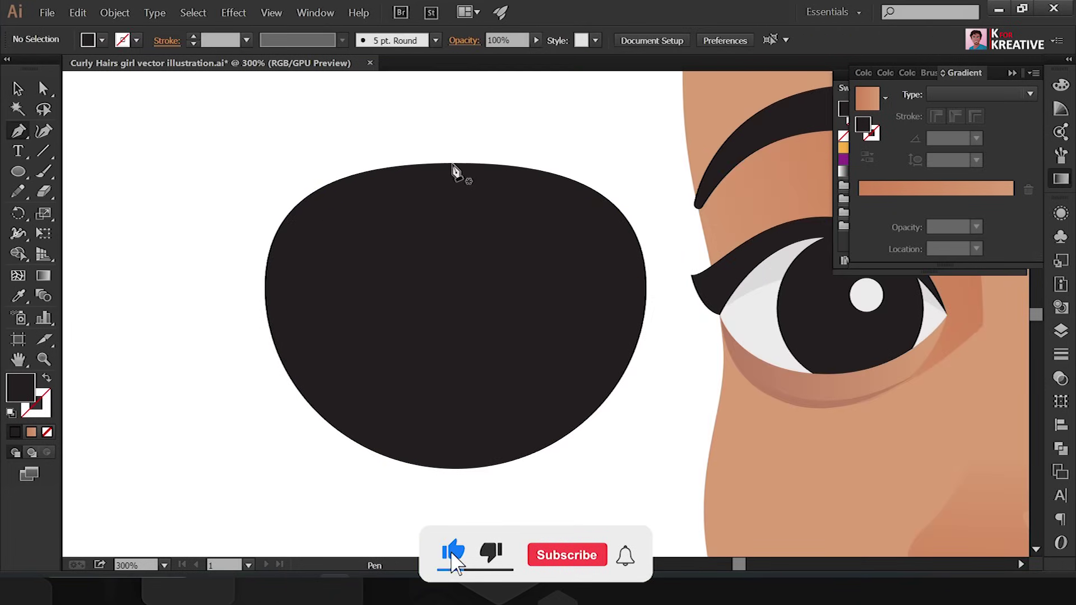
pyautogui.moveTo(279, 193); pyautogui.dragTo(227, 219)
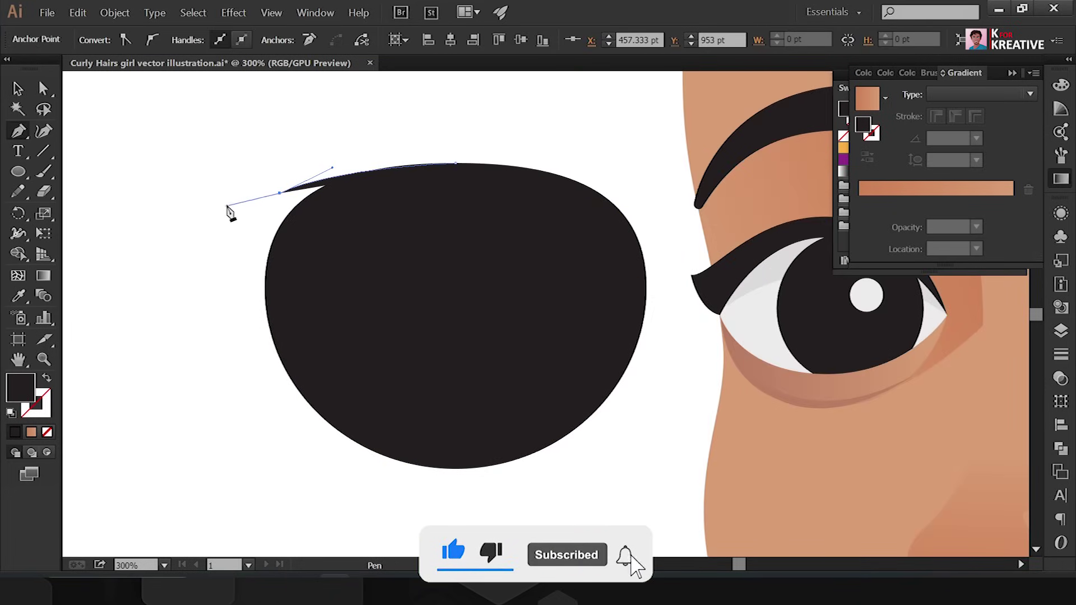
pyautogui.moveTo(238, 266); pyautogui.dragTo(238, 263)
pyautogui.moveTo(455, 469); pyautogui.dragTo(629, 465)
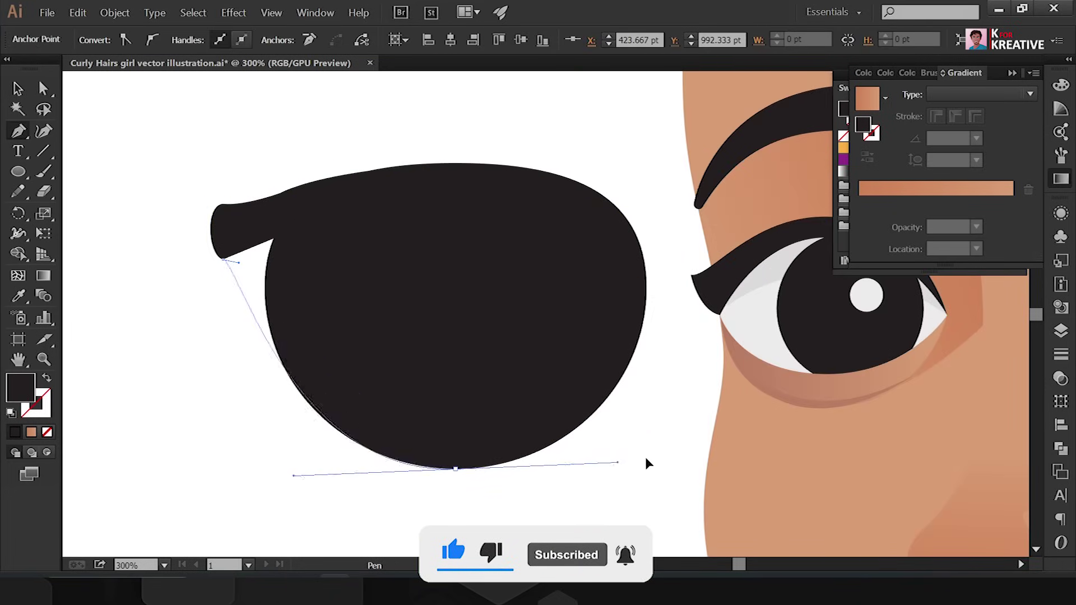
pyautogui.click(455, 469)
pyautogui.click(455, 164)
# - Smooth the upper-left curve of the lens
pyautogui.press('a')
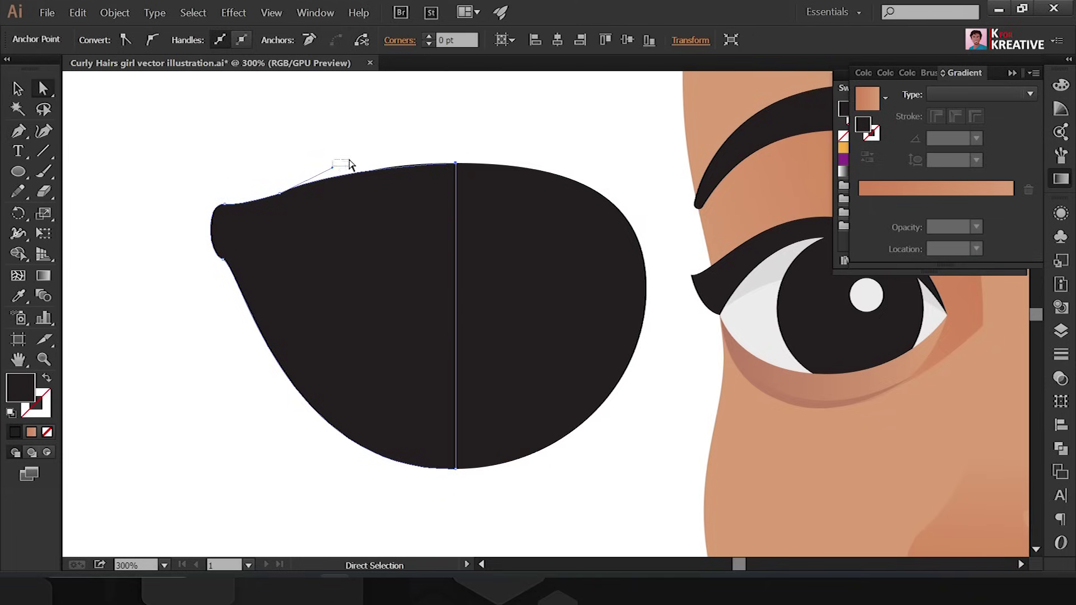
pyautogui.click(349, 164)
pyautogui.click(279, 193)
pyautogui.scroll(3, 279, 193)
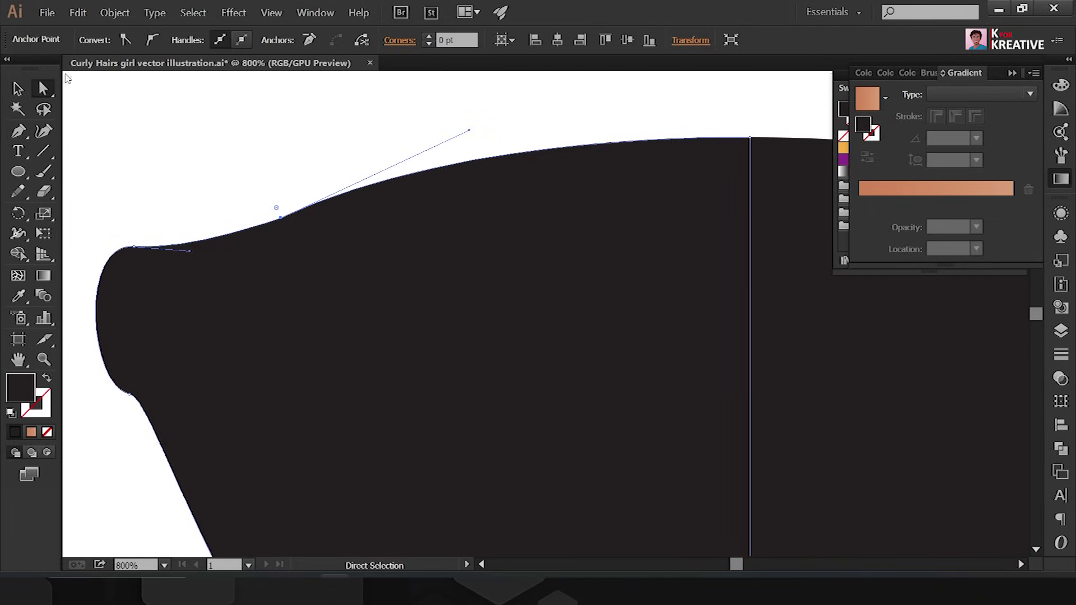
pyautogui.moveTo(305, 204); pyautogui.dragTo(331, 185)
pyautogui.click(480, 136)
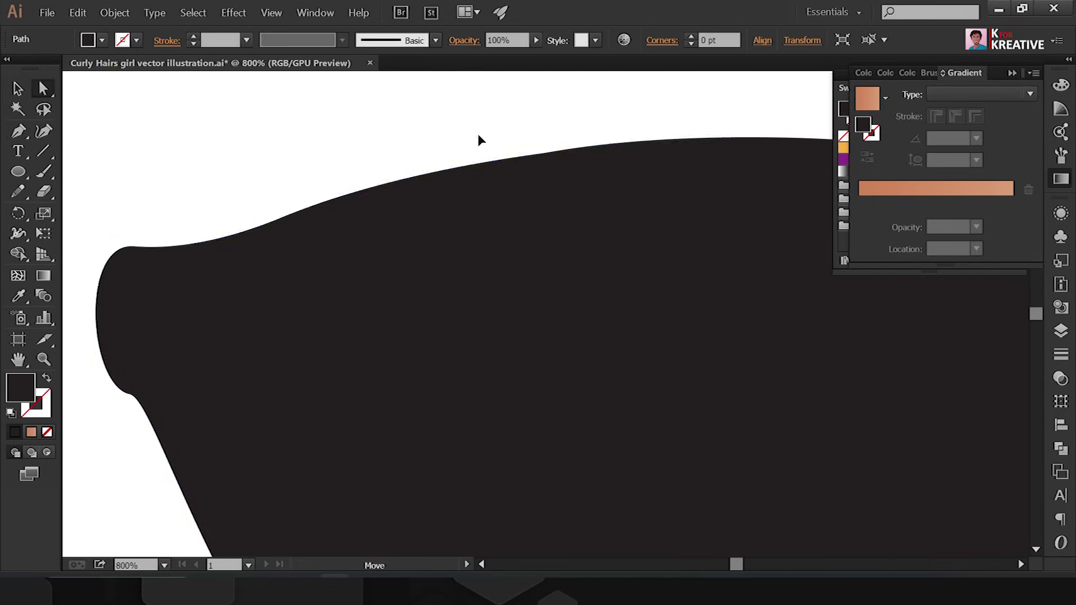
pyautogui.scroll(-5, 477, 139)
# - Add a short angular temple arm reaching toward the eye
pyautogui.press('p')
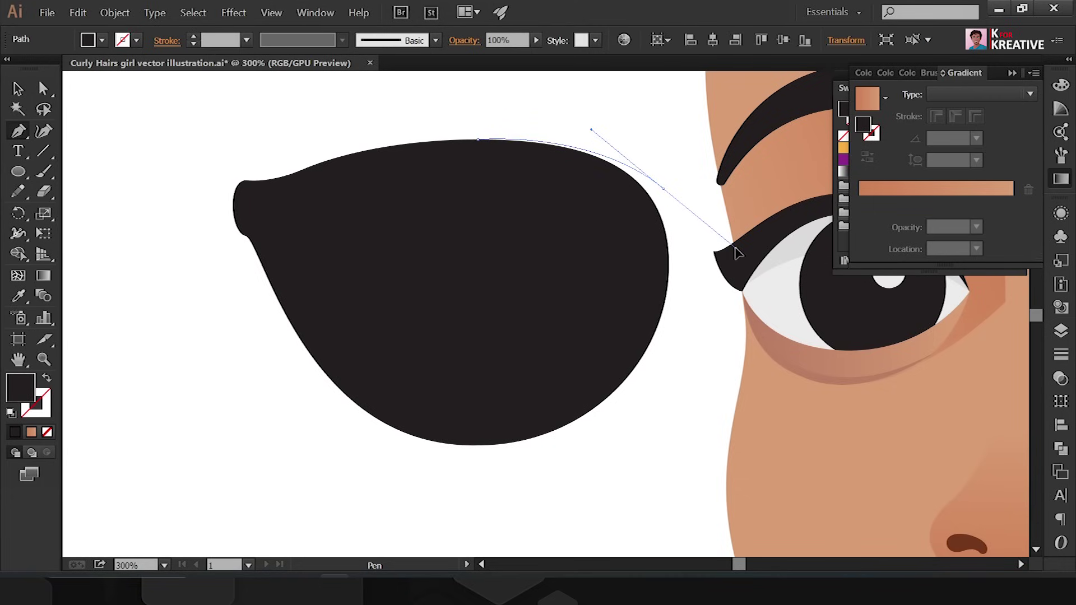
pyautogui.click(664, 189)
pyautogui.click(711, 239)
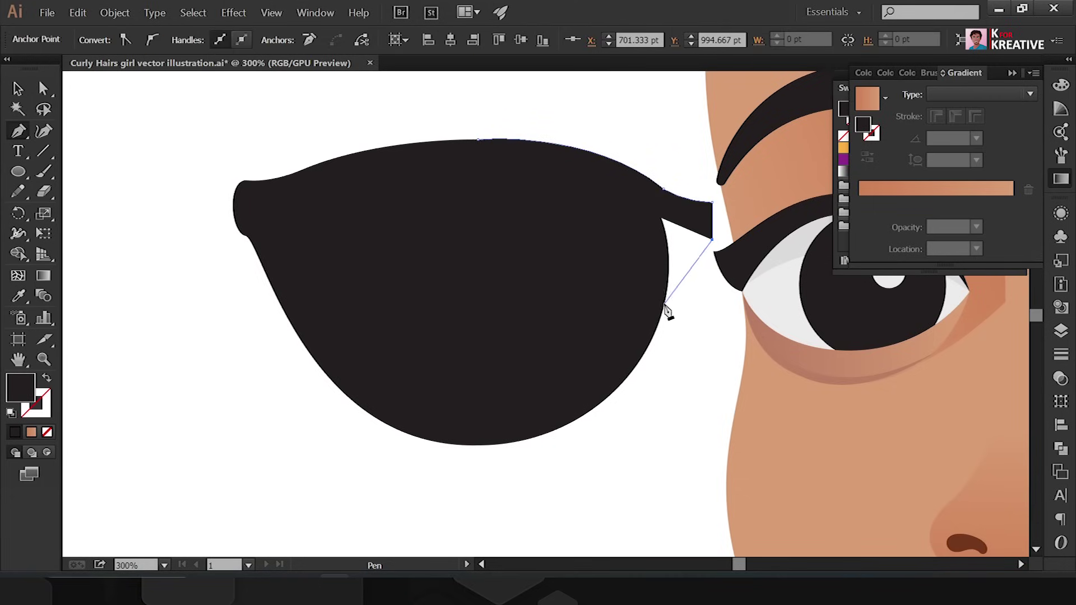
pyautogui.click(477, 139)
# - Position the glasses half, shrink its inner lens and fill it light grey
pyautogui.hotkey('ctrl', 'shift', 'a')
pyautogui.hotkey('ctrl', '-')
pyautogui.hotkey('ctrl', '-')
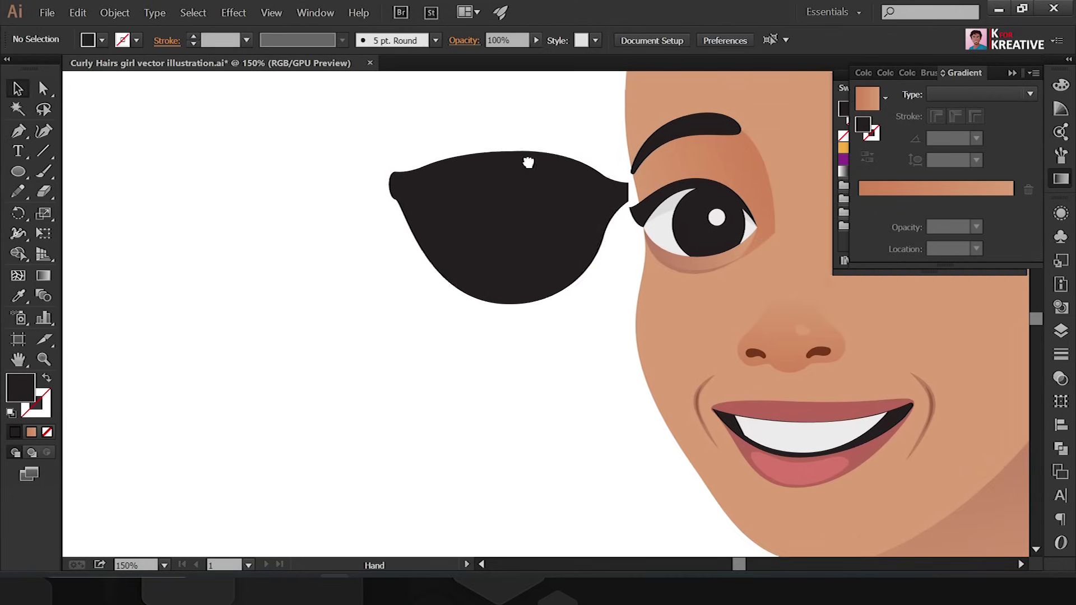
pyautogui.moveTo(540, 235)
pyautogui.mouseDown()
pyautogui.moveTo(379, 230)
pyautogui.moveTo(317, 336)
pyautogui.mouseUp()
pyautogui.click(333, 322)
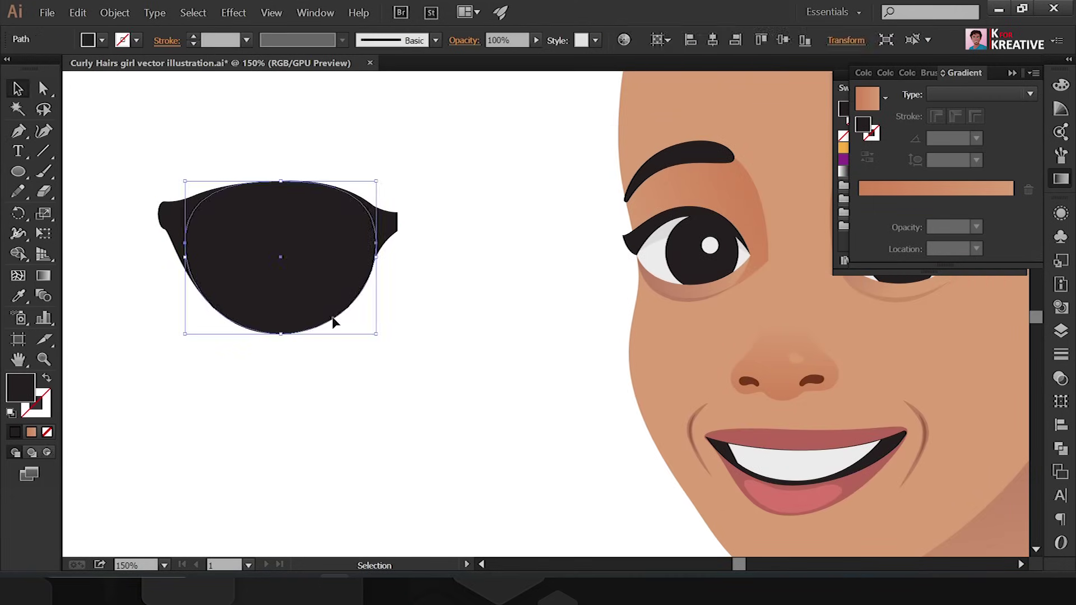
pyautogui.moveTo(377, 182); pyautogui.dragTo(367, 181)
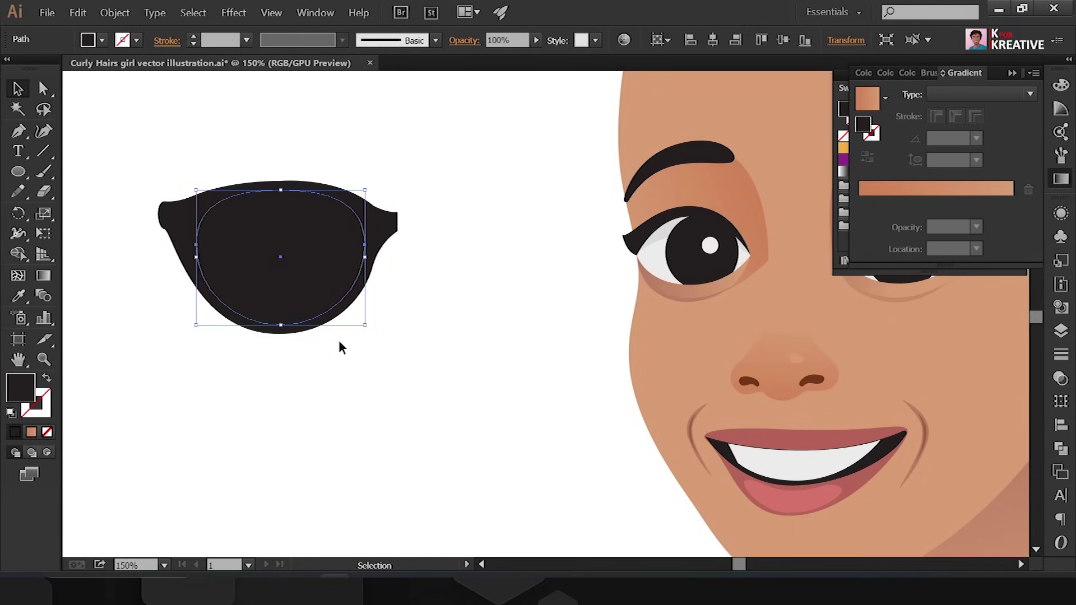
pyautogui.doubleClick(29, 390)
pyautogui.write('494949')
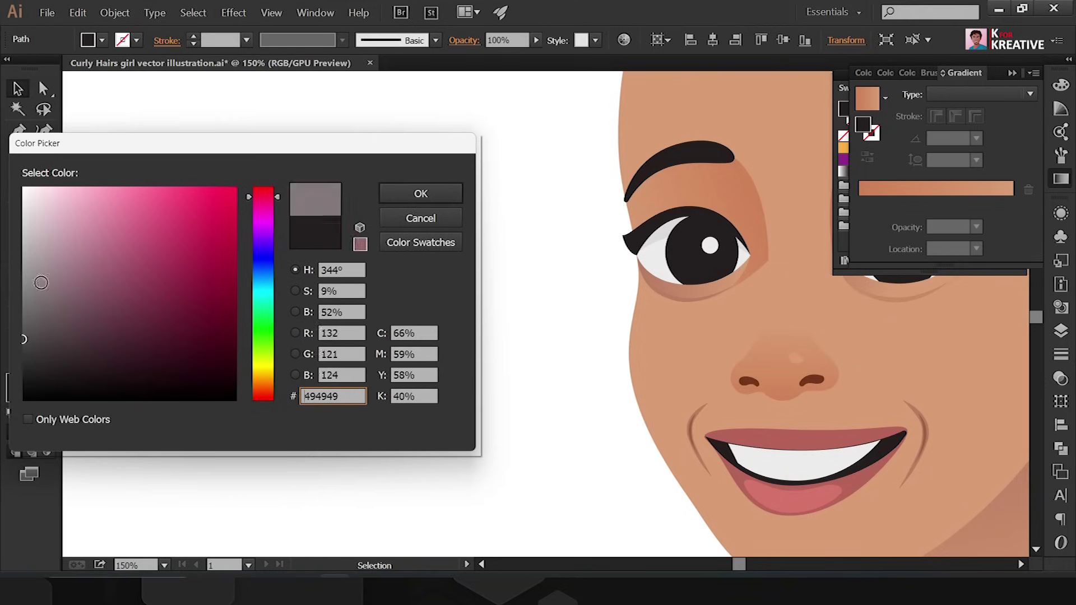
pyautogui.click(421, 194)
# - Reflect a copy of the frame and lens and place it beside the original
pyautogui.click(357, 352)
pyautogui.moveTo(158, 149); pyautogui.dragTo(404, 337)
pyautogui.rightClick(356, 206)
pyautogui.click(521, 347)
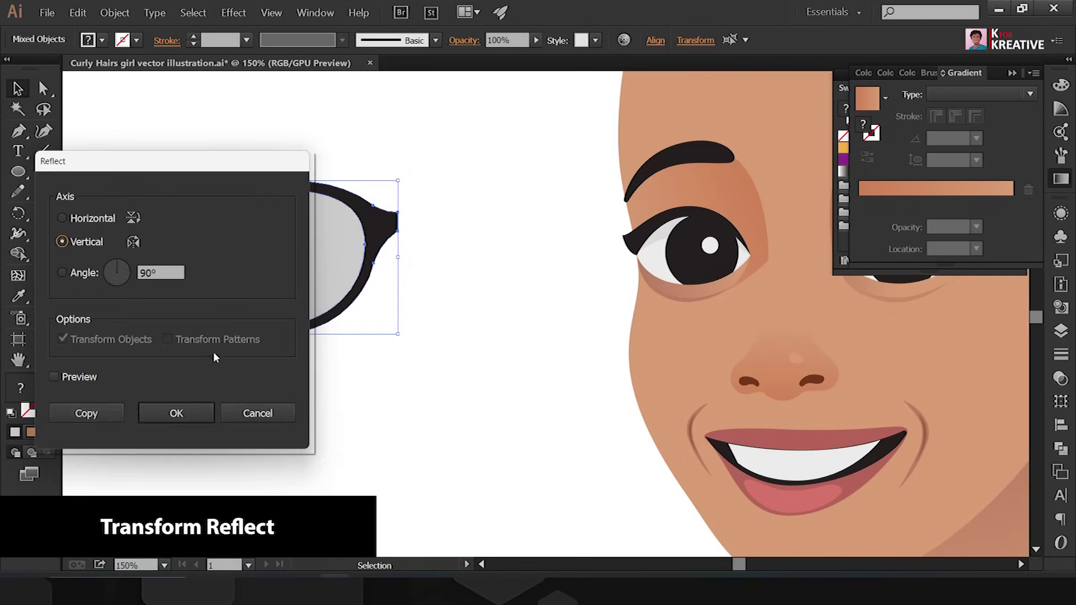
pyautogui.click(86, 413)
pyautogui.hotkey('shift', 'Right')
pyautogui.hotkey('shift', 'Right')
pyautogui.hotkey('shift', 'Right')
pyautogui.click(416, 351)
# - Group the two glasses halves and move them onto the girl's face
pyautogui.scroll(1, 420, 297)
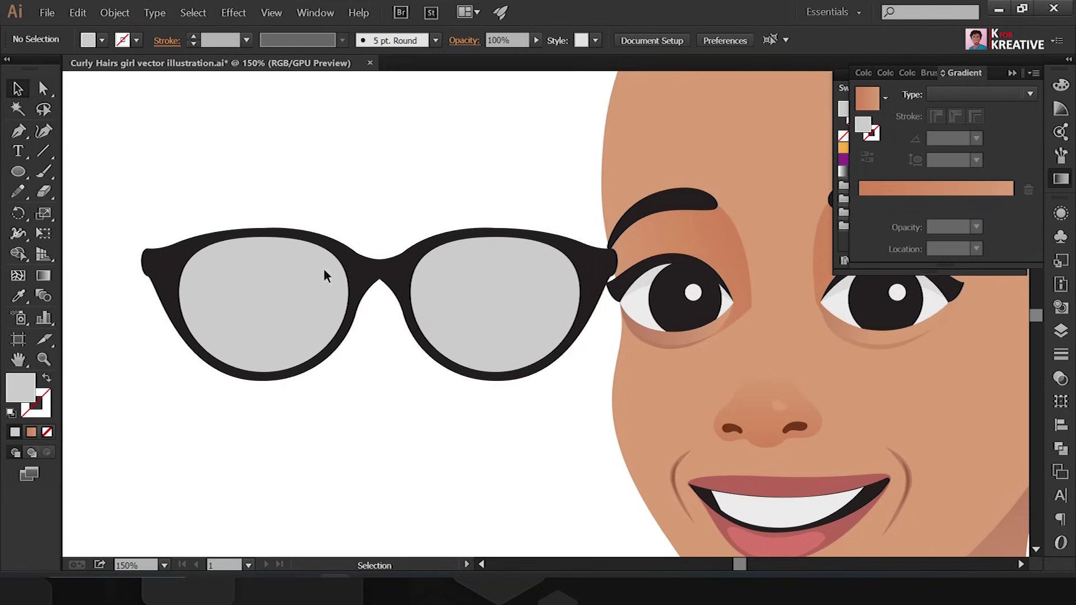
pyautogui.hotkey('ctrl', 'a')
pyautogui.hotkey('ctrl', 'g')
pyautogui.hotkey('ctrl', '-')
pyautogui.hotkey('ctrl', '-')
pyautogui.moveTo(500, 353); pyautogui.dragTo(680, 354)
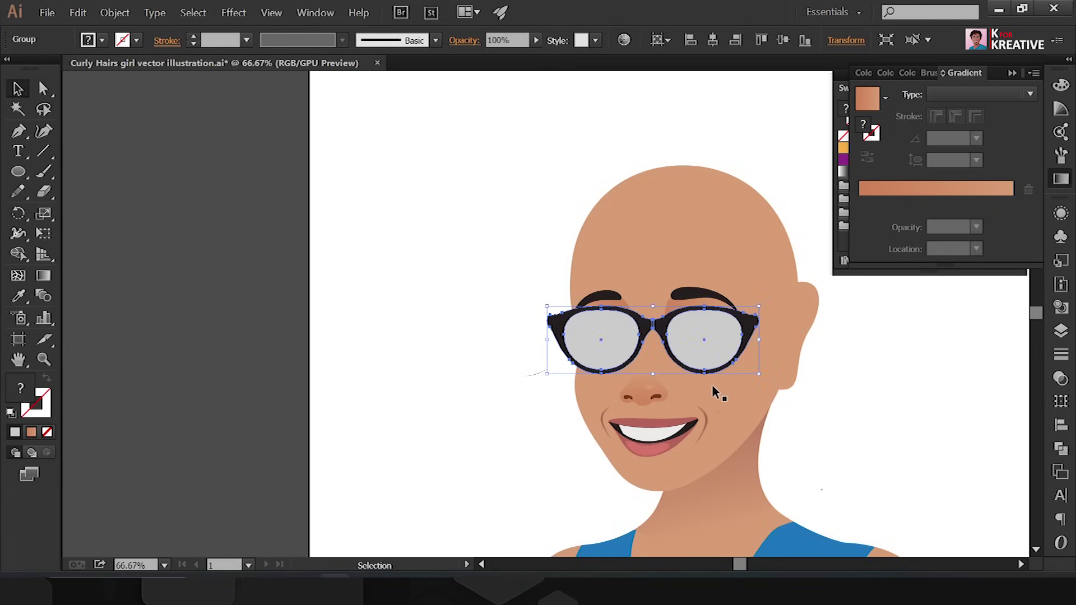
# - Lighten the lens fill, then enlarge the glasses and narrow their left side to cover the eyes
pyautogui.doubleClick(678, 338)
pyautogui.press('Return')
pyautogui.press('Escape')
pyautogui.hotkey('ctrl', '1')
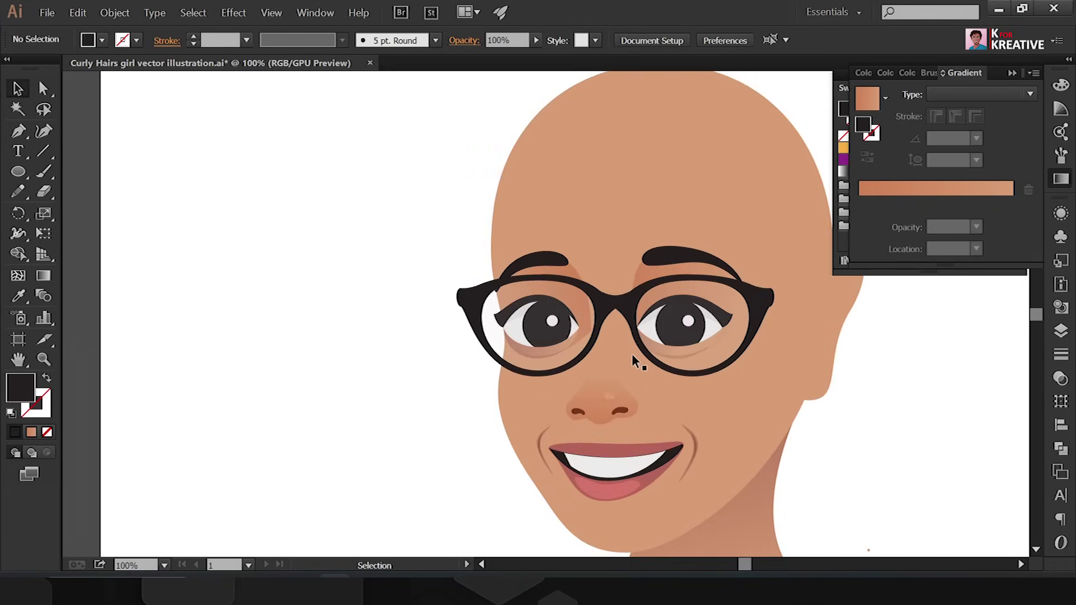
pyautogui.click(632, 355)
pyautogui.moveTo(615, 378); pyautogui.dragTo(624, 399)
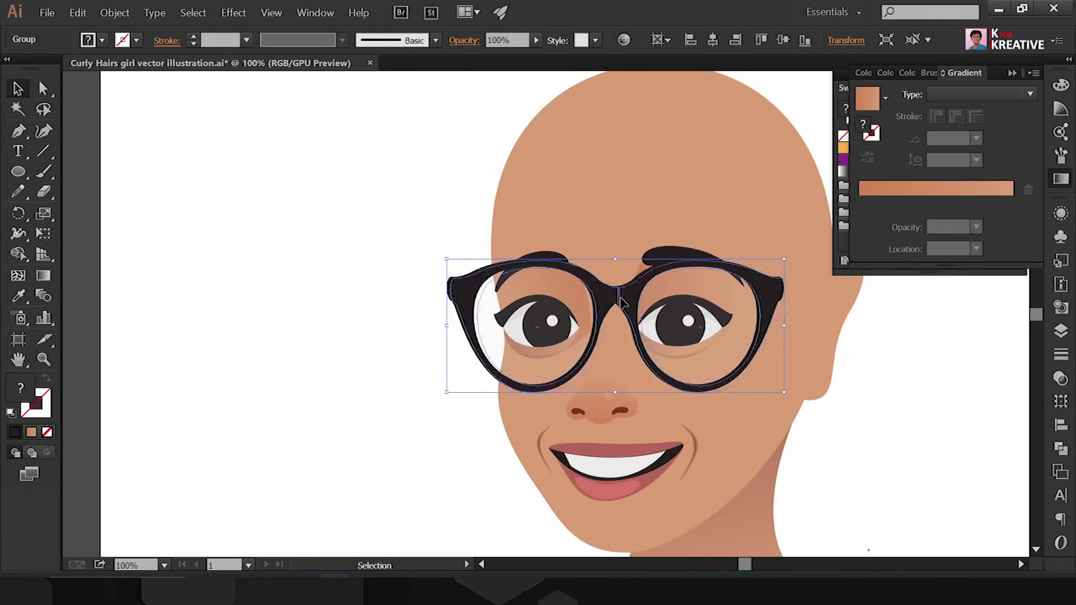
pyautogui.moveTo(408, 326); pyautogui.dragTo(443, 326)
# - Nudge the left lens toward the centre and squash the glasses vertically
pyautogui.doubleClick(456, 296)
pyautogui.click(457, 295)
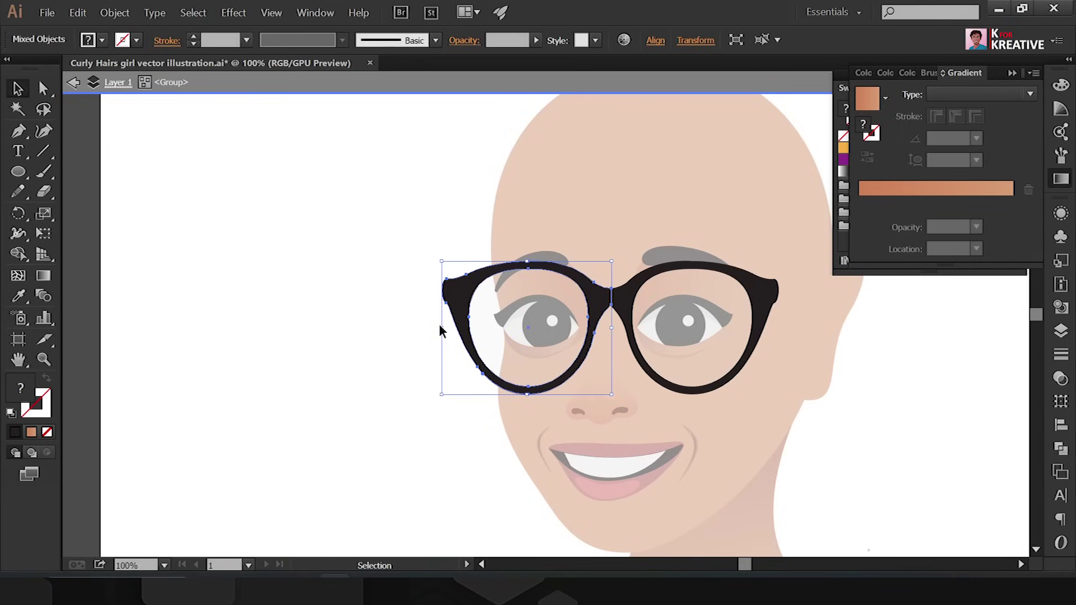
pyautogui.hotkey('shift', 'Right')
pyautogui.hotkey('shift', 'Right')
pyautogui.press('Escape')
pyautogui.click(616, 273)
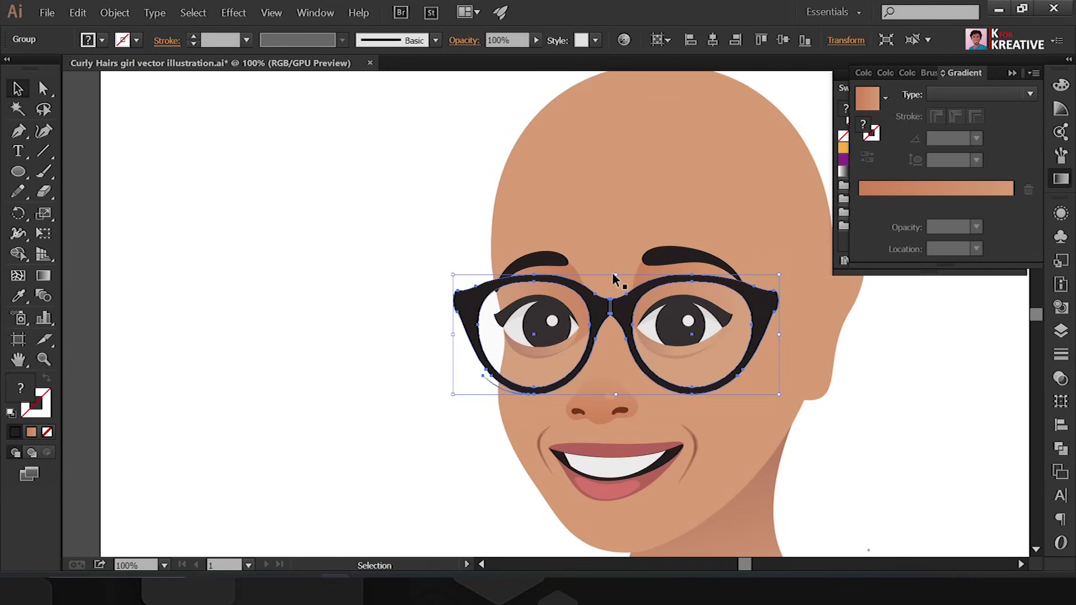
pyautogui.moveTo(616, 269); pyautogui.dragTo(617, 286)
# - Edit the anchors of the glasses frame path inside the group
pyautogui.doubleClick(613, 315)
pyautogui.scroll(4, 613, 315)
pyautogui.click(612, 361)
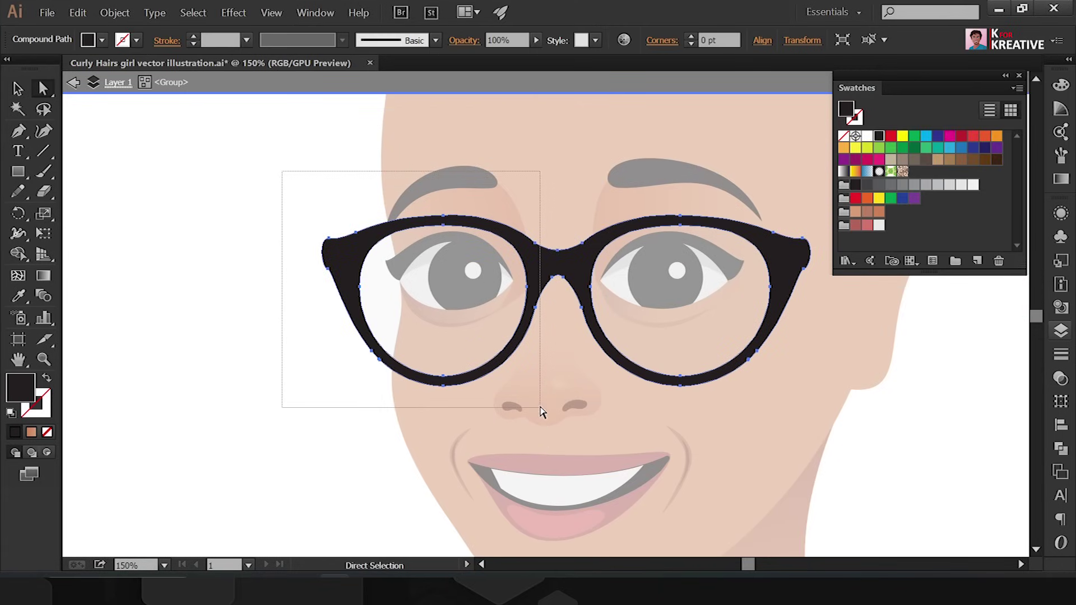
pyautogui.press('v')
pyautogui.click(432, 227)
pyautogui.doubleClick(211, 278)
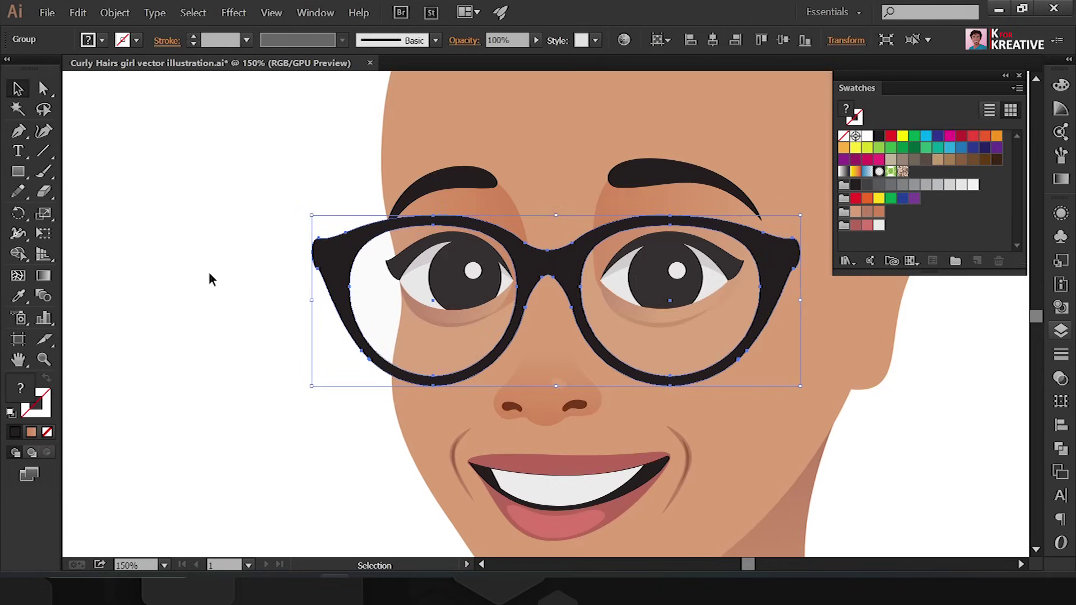
# - Free-transform the glasses' left side slightly inward and nudge the group down on the face
pyautogui.press('e')
pyautogui.moveTo(312, 300); pyautogui.dragTo(321, 306)
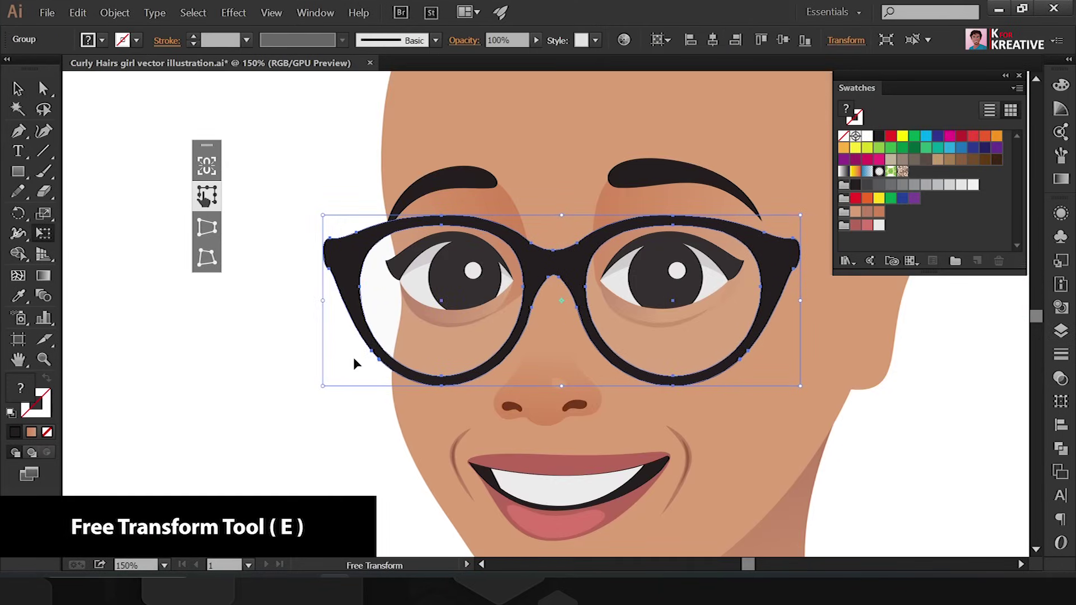
pyautogui.press('v')
pyautogui.click(382, 455)
pyautogui.click(594, 319)
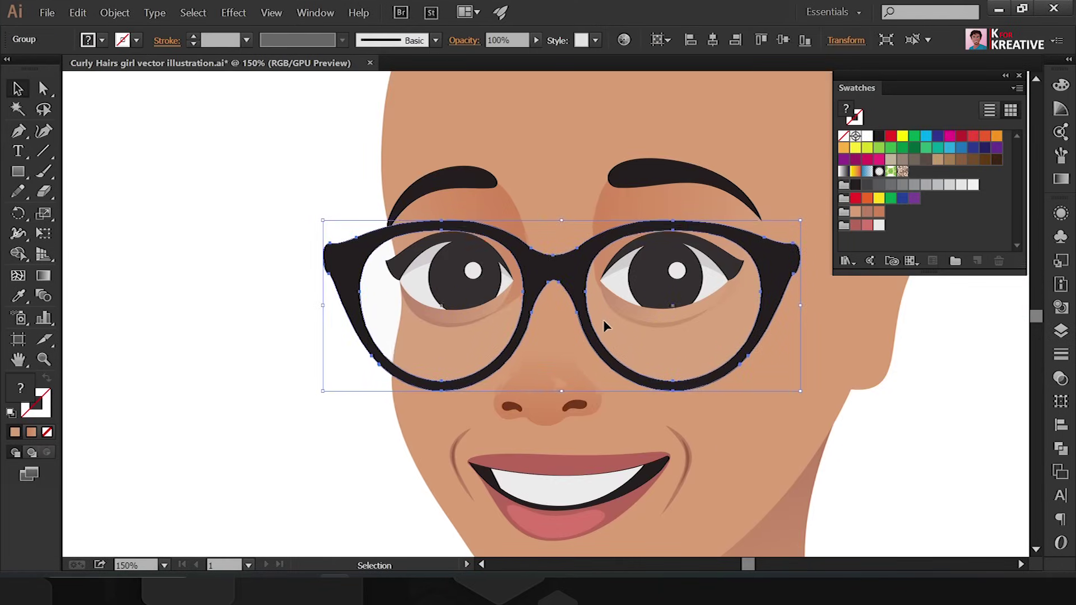
pyautogui.hotkey('shift', 'Down')
pyautogui.scroll(-1, 615, 247)
pyautogui.press('F7')
# - Hide the glasses and draw a curved eyelid shape over the left eye, sent behind it
pyautogui.click(863, 240)
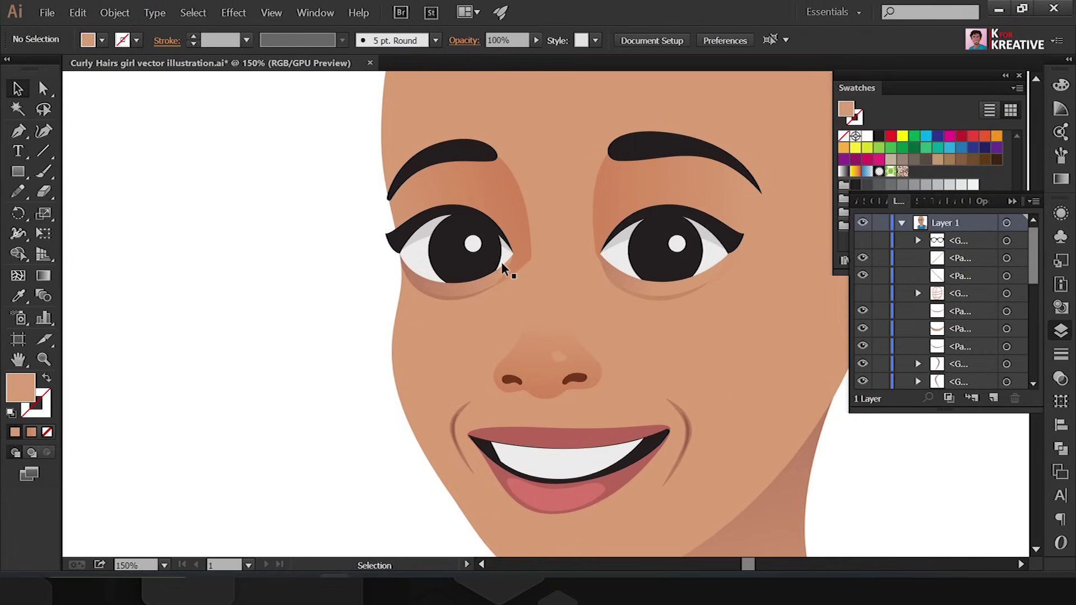
pyautogui.click(515, 255)
pyautogui.moveTo(456, 189); pyautogui.dragTo(420, 180)
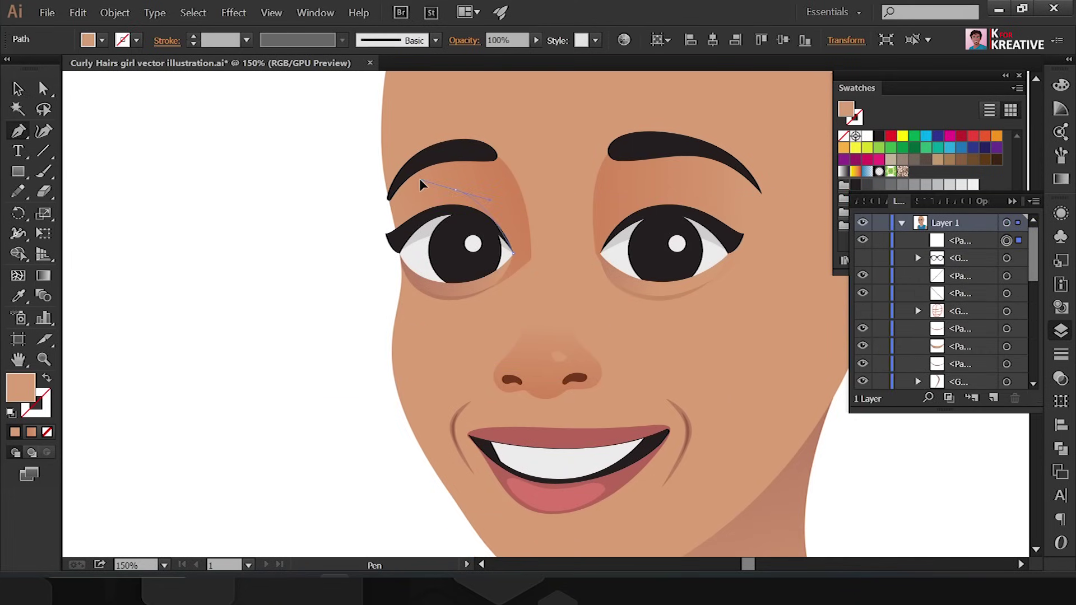
pyautogui.click(391, 238)
pyautogui.click(515, 255)
pyautogui.hotkey('ctrl', 'shift', '[')
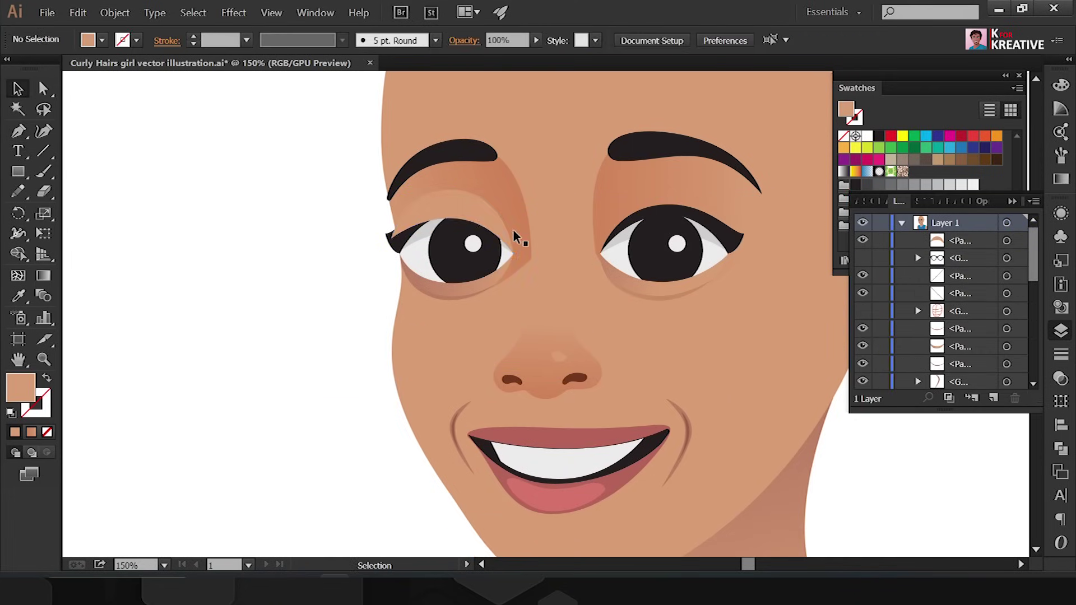
# - Shift the left eyelid's top point right and down
pyautogui.press('a')
pyautogui.moveTo(455, 190); pyautogui.dragTo(463, 194)
pyautogui.press('v')
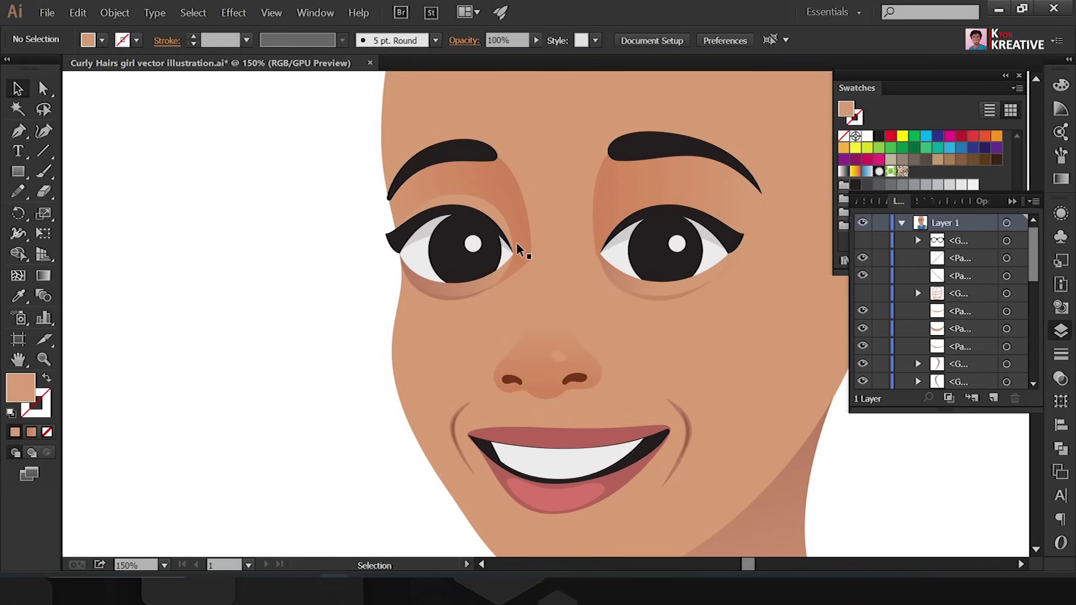
pyautogui.click(513, 251)
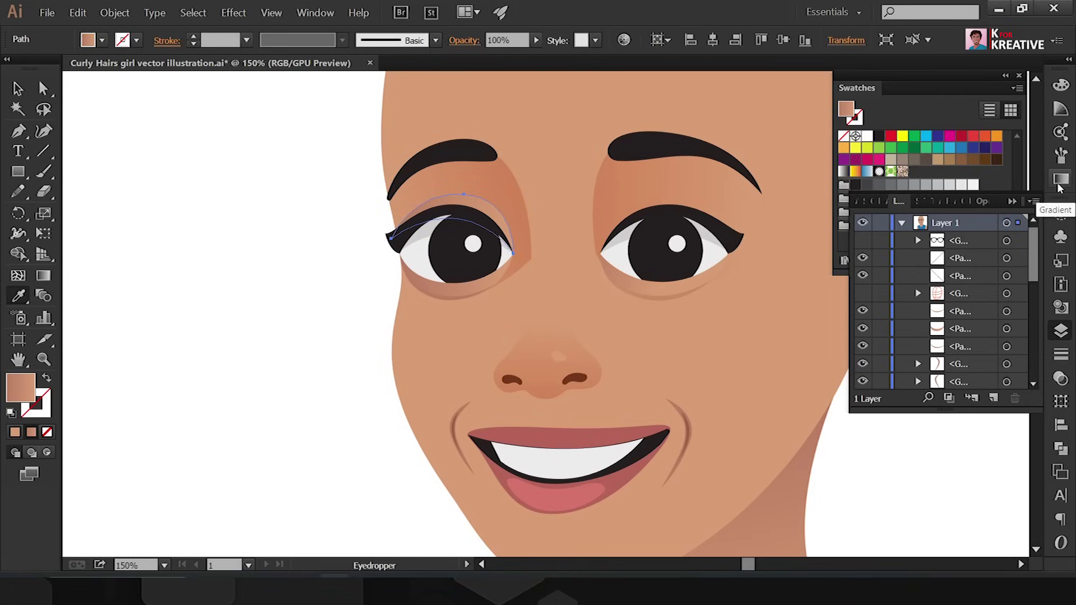
# - Give the left eyelid a skin-tone gradient by editing a gradient stop colour in HSB
pyautogui.click(1059, 188)
pyautogui.doubleClick(1012, 203)
pyautogui.click(794, 262)
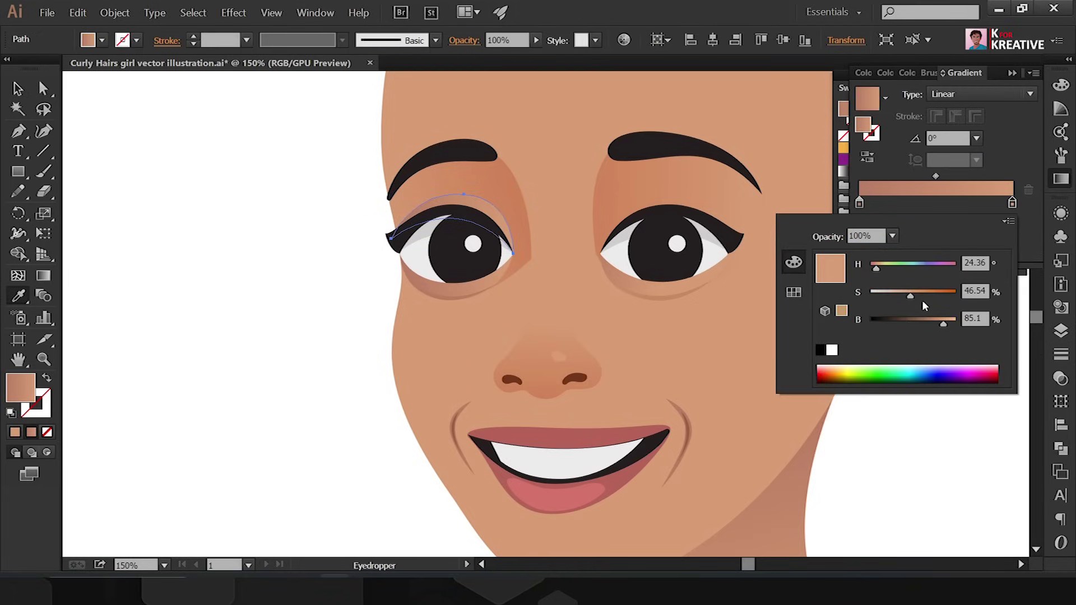
pyautogui.click(1030, 261)
pyautogui.doubleClick(1012, 203)
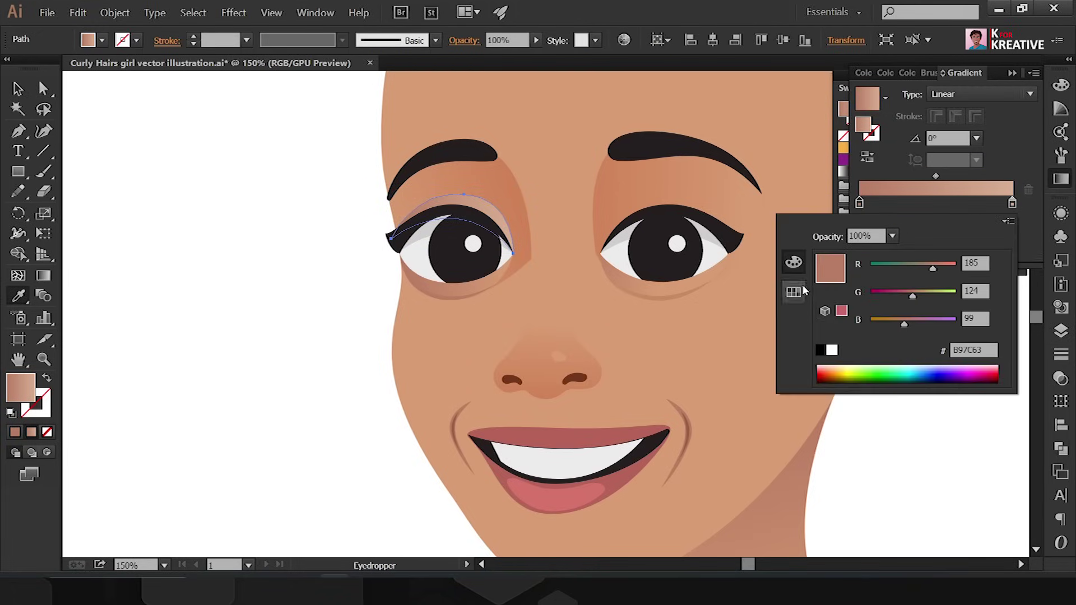
pyautogui.click(1027, 182)
# - Draw the right eyelid shape over the right eye, send it behind, and adjust its anchors
pyautogui.hotkey('ctrl', 'shift', 'a')
pyautogui.press('p')
pyautogui.click(600, 254)
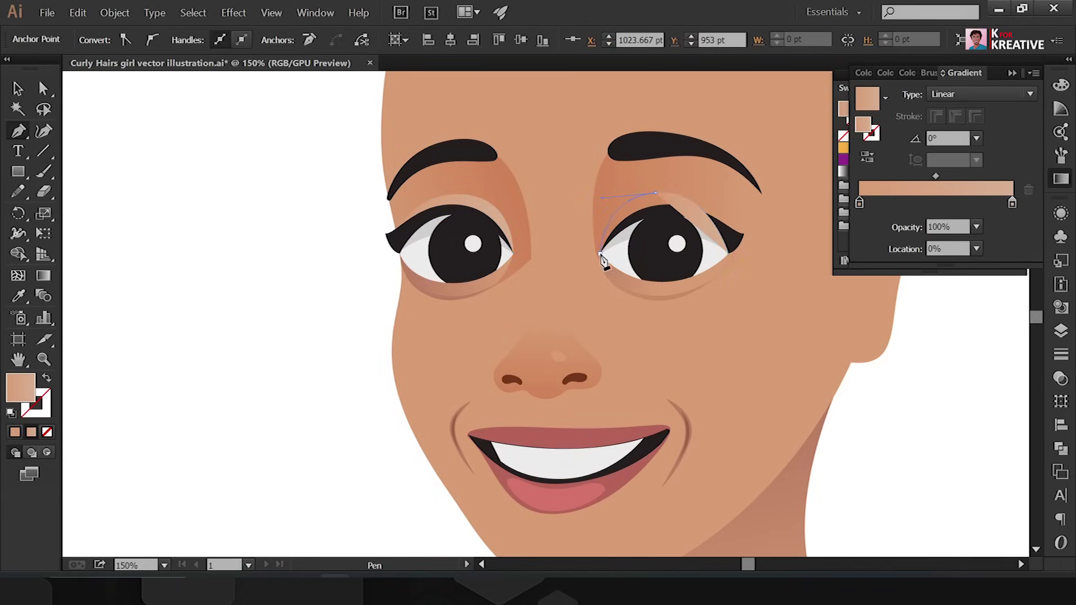
pyautogui.moveTo(664, 216); pyautogui.dragTo(705, 216)
pyautogui.hotkey('ctrl', 'shift', '[')
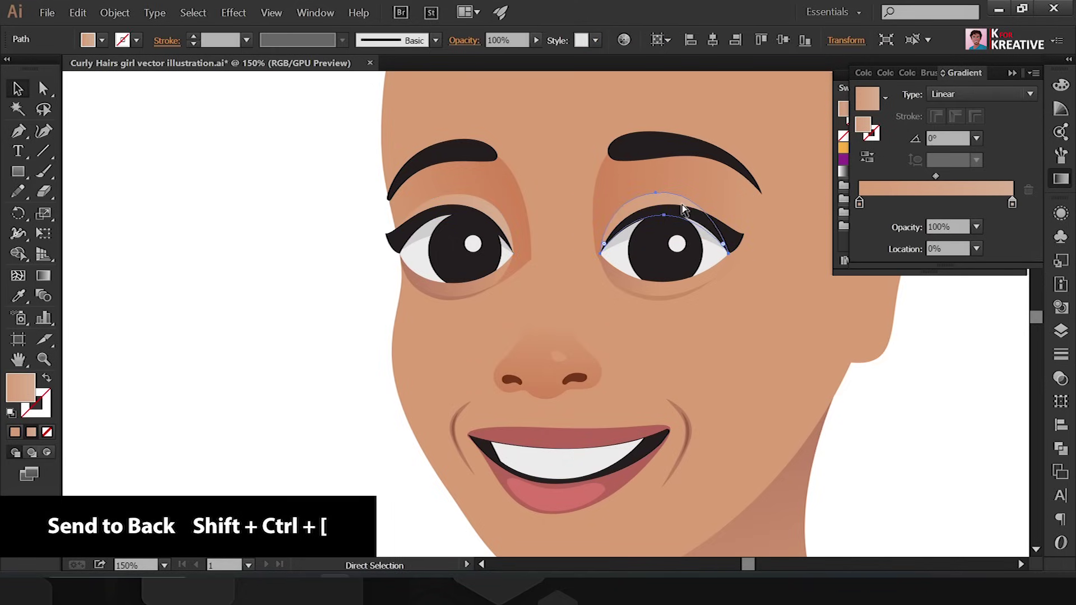
pyautogui.click(726, 250)
pyautogui.click(655, 193)
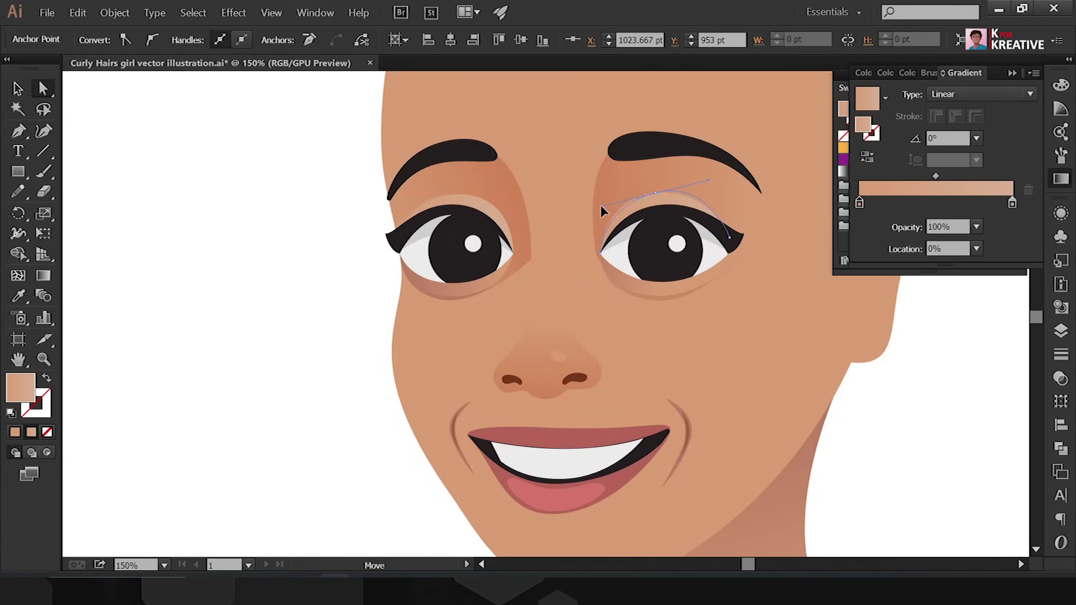
pyautogui.press('v')
pyautogui.click(664, 215)
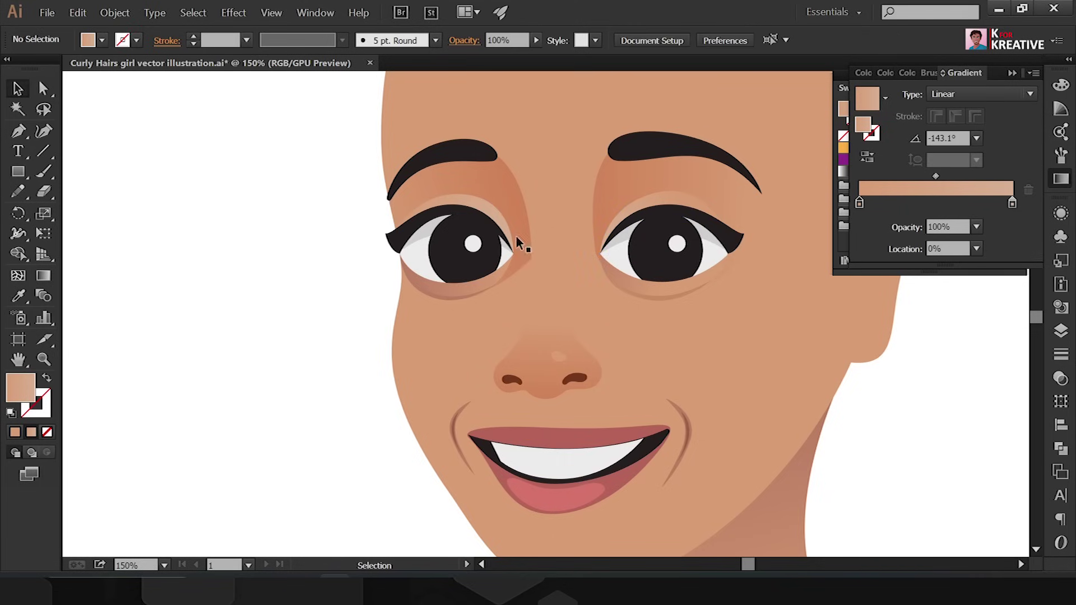
# - Inside the glasses group, set the fill colour to light grey
pyautogui.scroll(2, 460, 302)
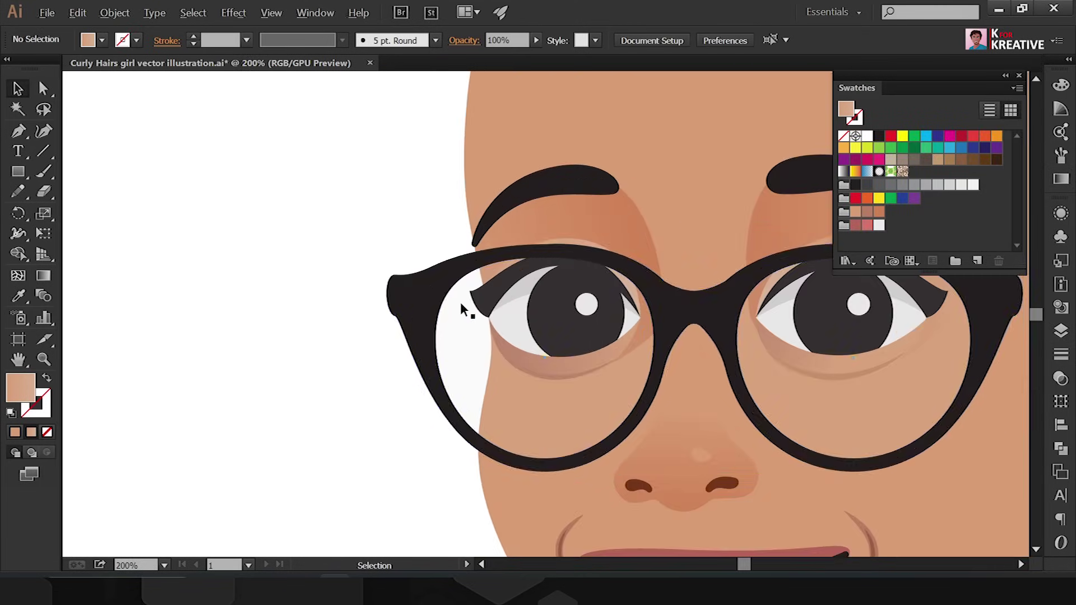
pyautogui.doubleClick(459, 302)
pyautogui.doubleClick(20, 387)
pyautogui.click(421, 193)
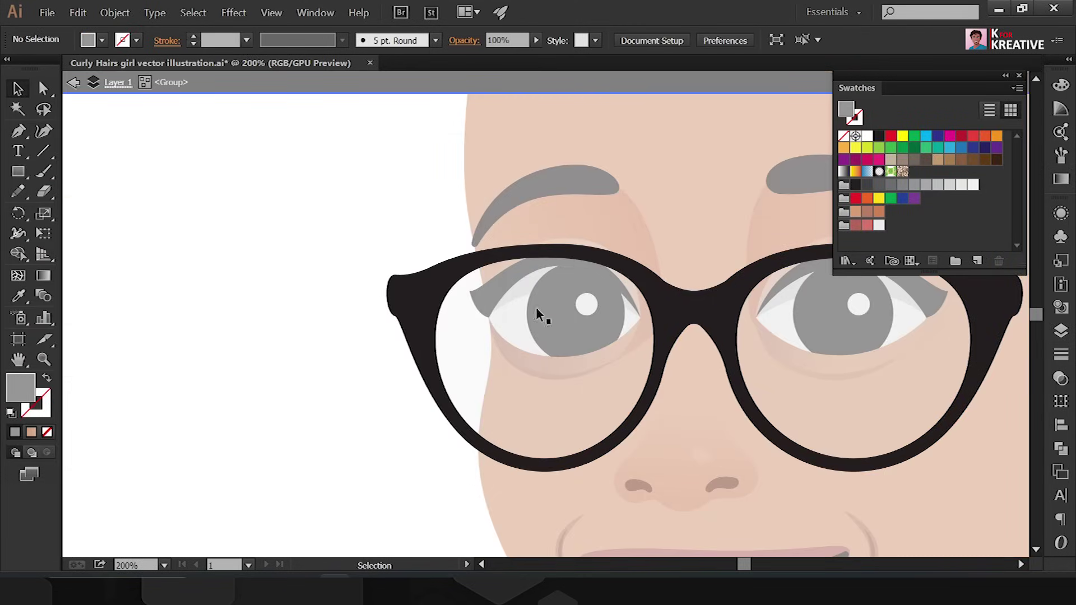
# - Draw a curved glare shape on the left lens with a pale white fill
pyautogui.click(485, 266)
pyautogui.click(386, 290)
pyautogui.click(451, 400)
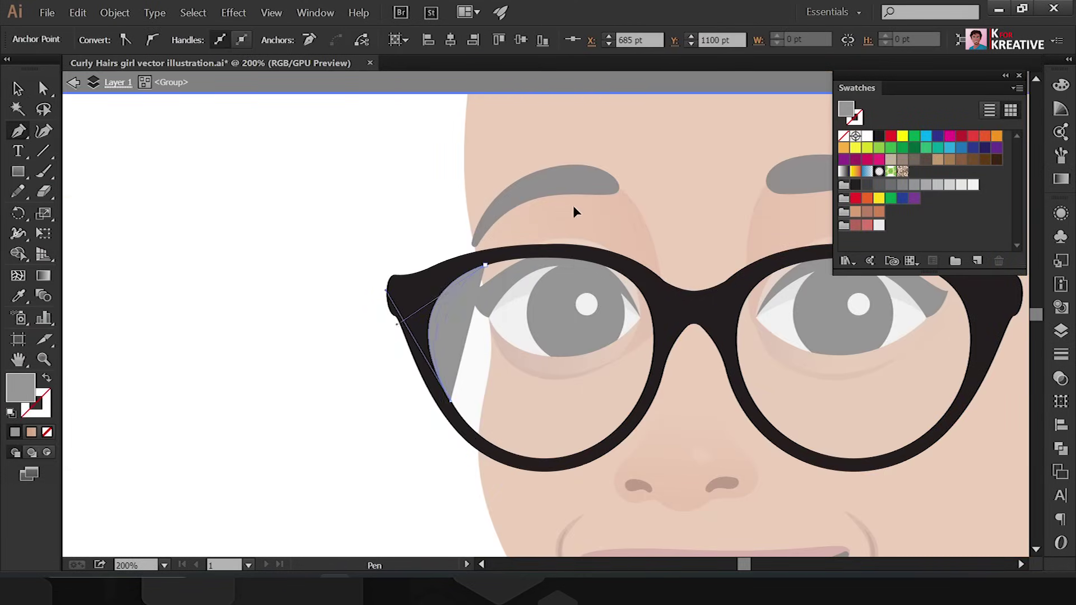
pyautogui.moveTo(397, 324); pyautogui.dragTo(405, 303)
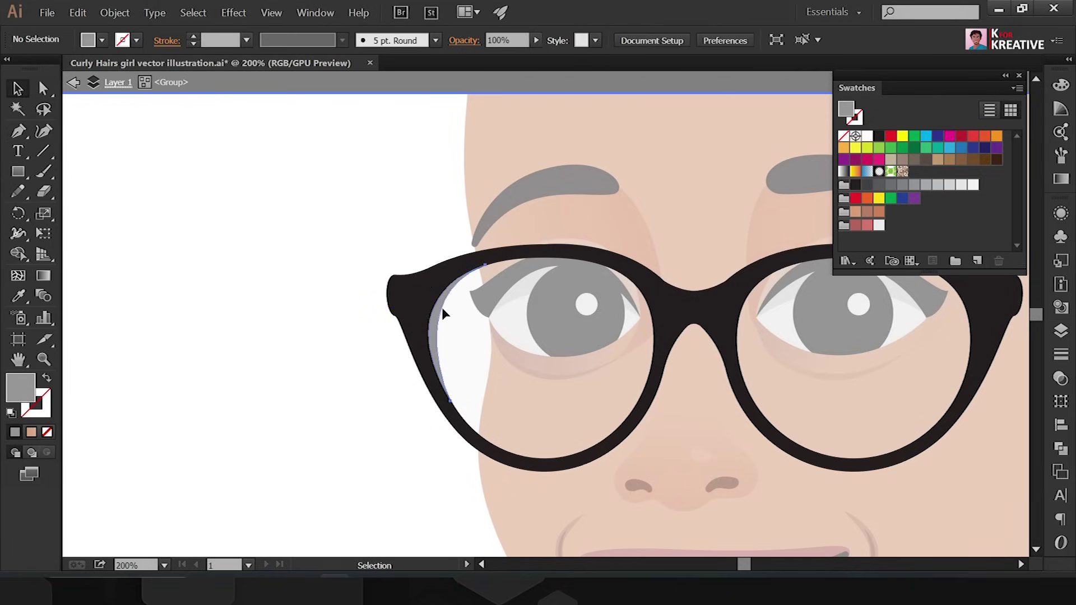
pyautogui.doubleClick(20, 387)
pyautogui.click(421, 193)
# - Draw a second highlight curving down along the lens edge, then sample the skin colour
pyautogui.press('p')
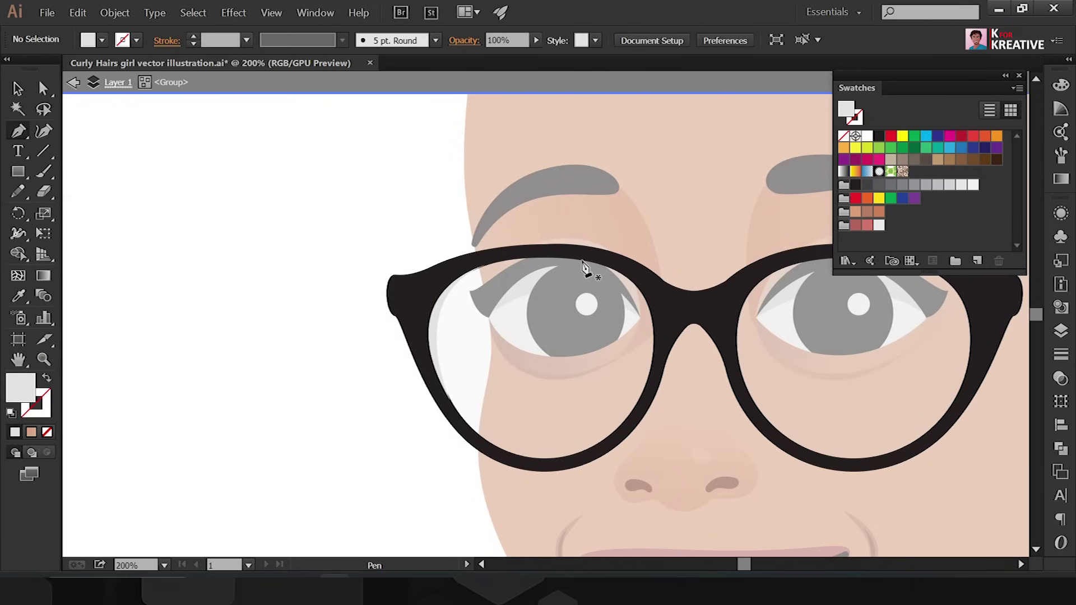
pyautogui.click(582, 261)
pyautogui.moveTo(654, 357); pyautogui.dragTo(643, 454)
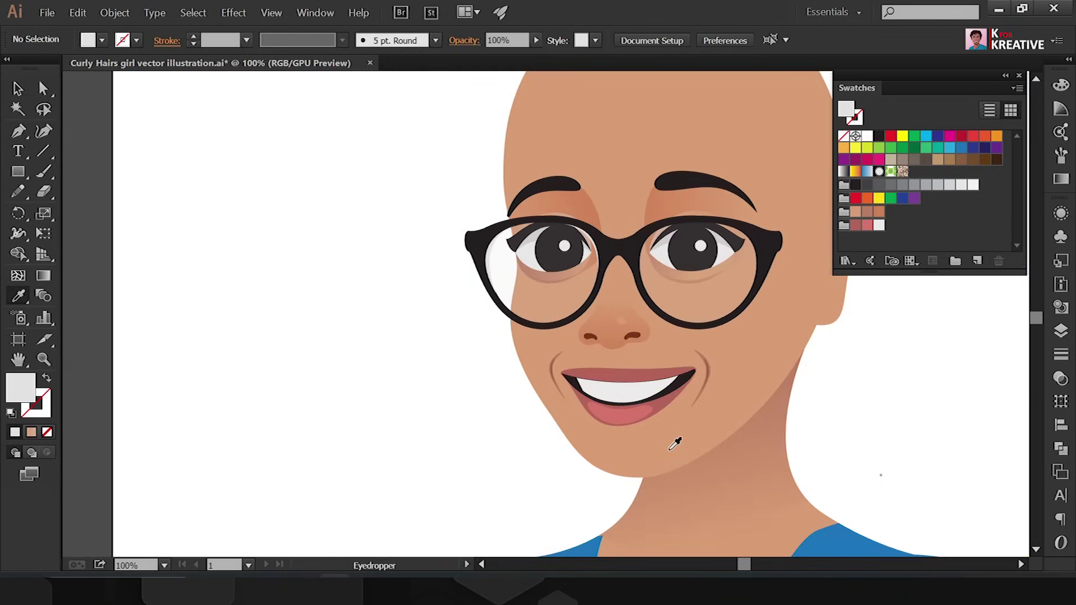
pyautogui.click(672, 448)
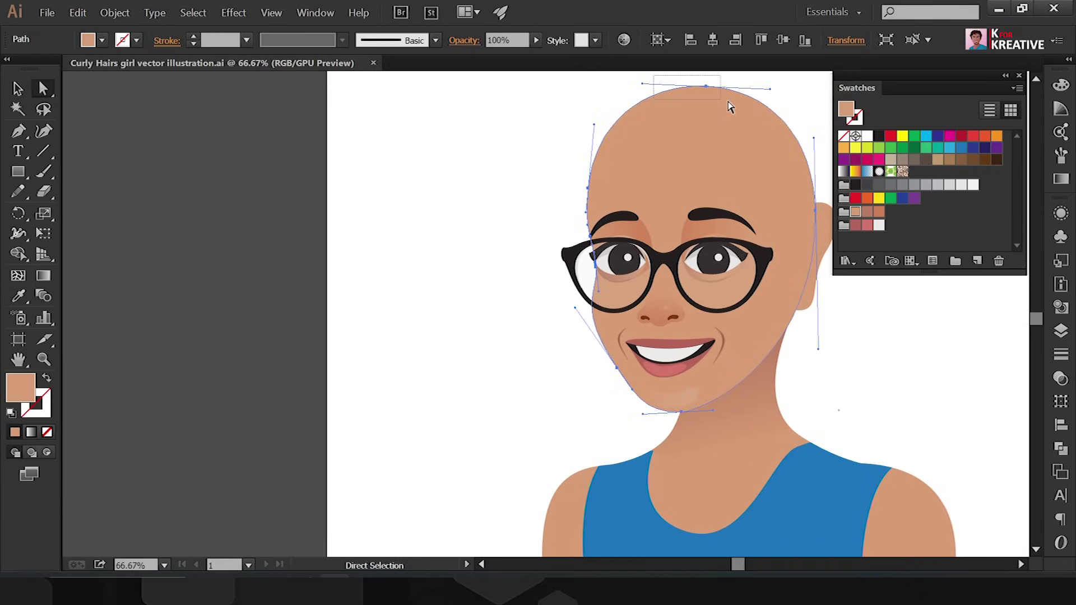
# - Draw a wide collar shape curving along the neckline over the blue top
pyautogui.press('v')
pyautogui.click(819, 202)
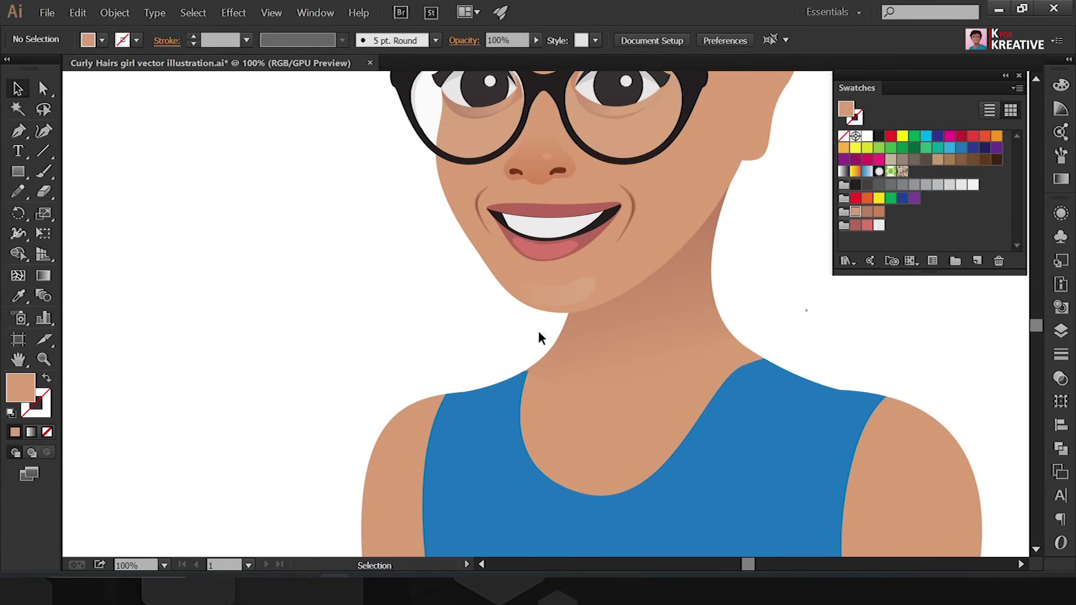
pyautogui.click(527, 398)
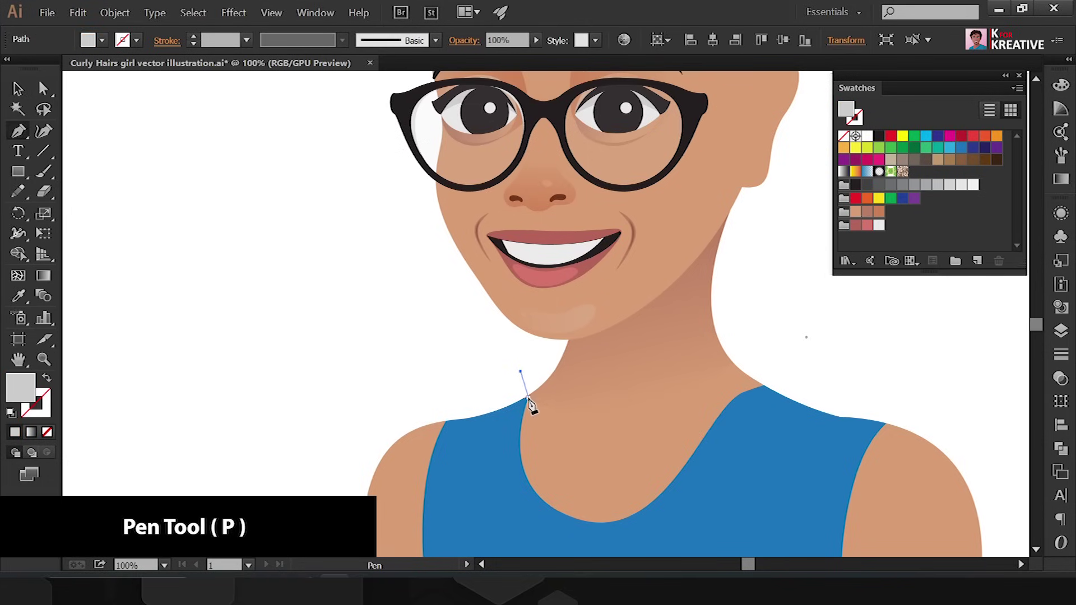
pyautogui.moveTo(575, 510); pyautogui.dragTo(617, 529)
pyautogui.moveTo(834, 386); pyautogui.dragTo(833, 383)
pyautogui.press('ctrl')
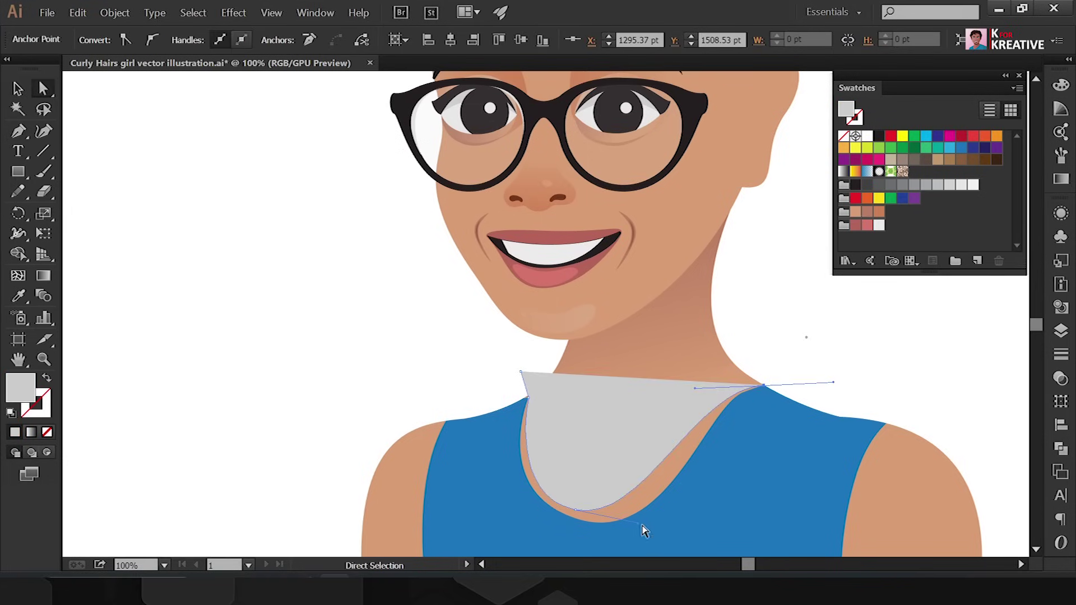
pyautogui.click(832, 399)
pyautogui.click(730, 524)
pyautogui.click(468, 539)
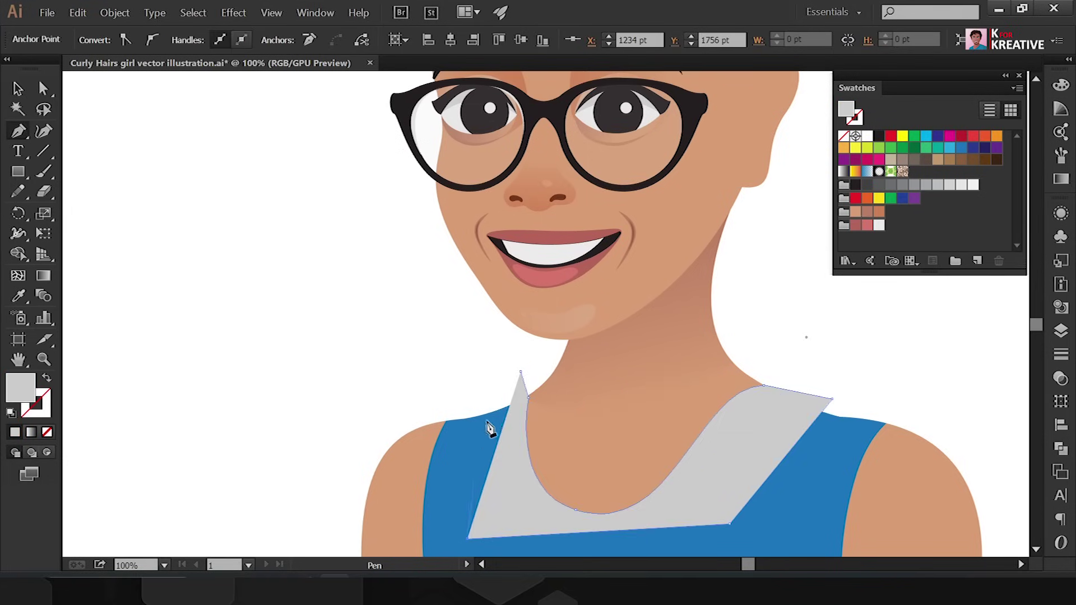
# - Fill the collar with the neck's skin colour, merge it with the neck, and send it behind the top
pyautogui.press('i')
pyautogui.click(707, 354)
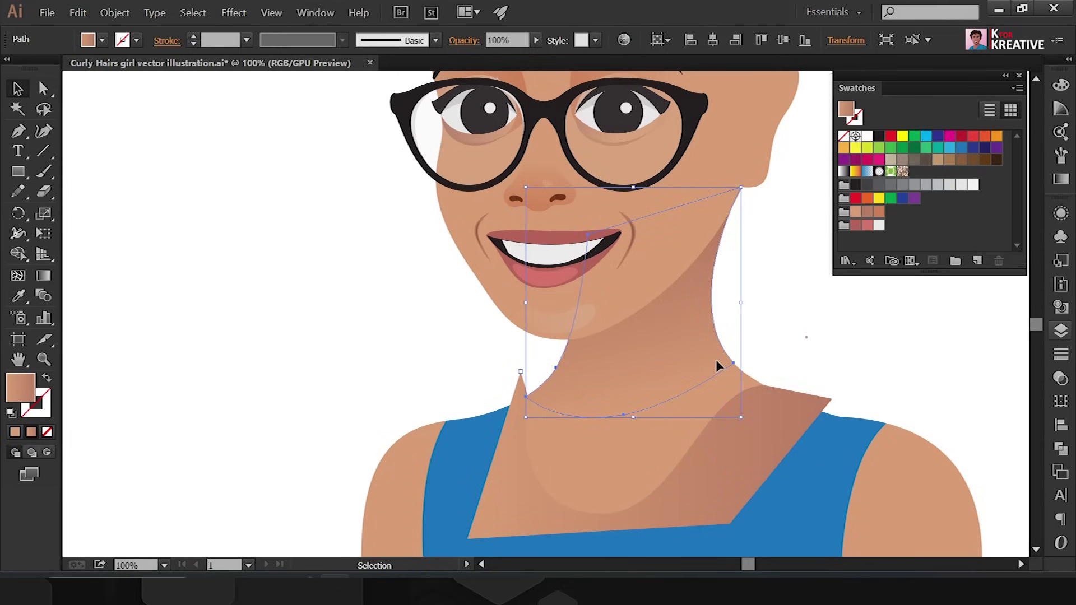
pyautogui.keyDown('shift'); pyautogui.click(725, 372); pyautogui.keyUp('shift')
pyautogui.hotkey('shift', 'm')
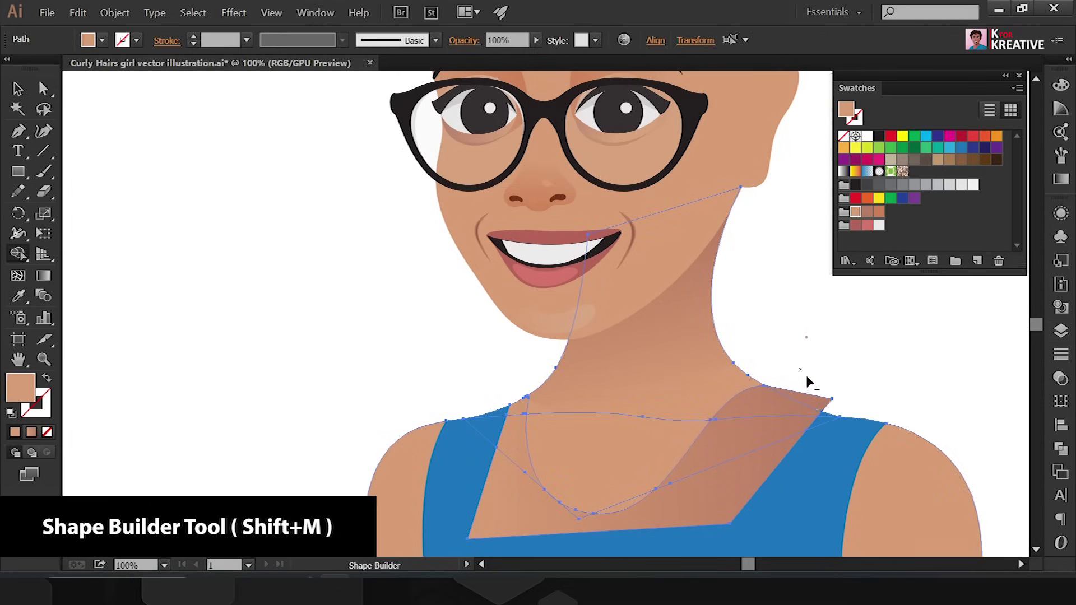
pyautogui.moveTo(808, 377); pyautogui.dragTo(809, 408)
pyautogui.hotkey('shift', 'ctrl', '[')
pyautogui.click(829, 372)
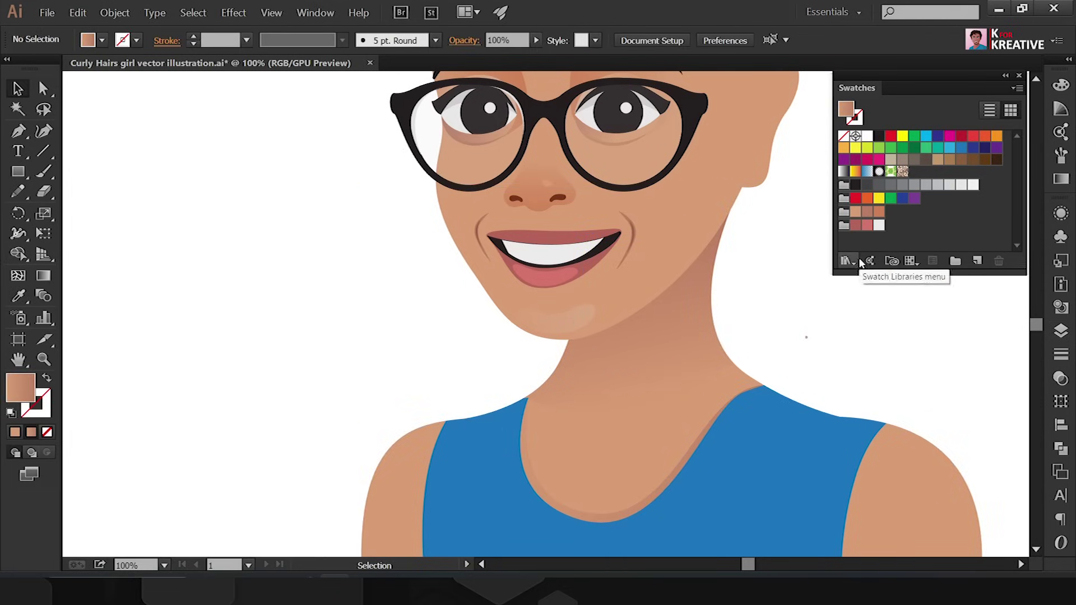
pyautogui.hotkey('ctrl', '0')
pyautogui.click(522, 300)
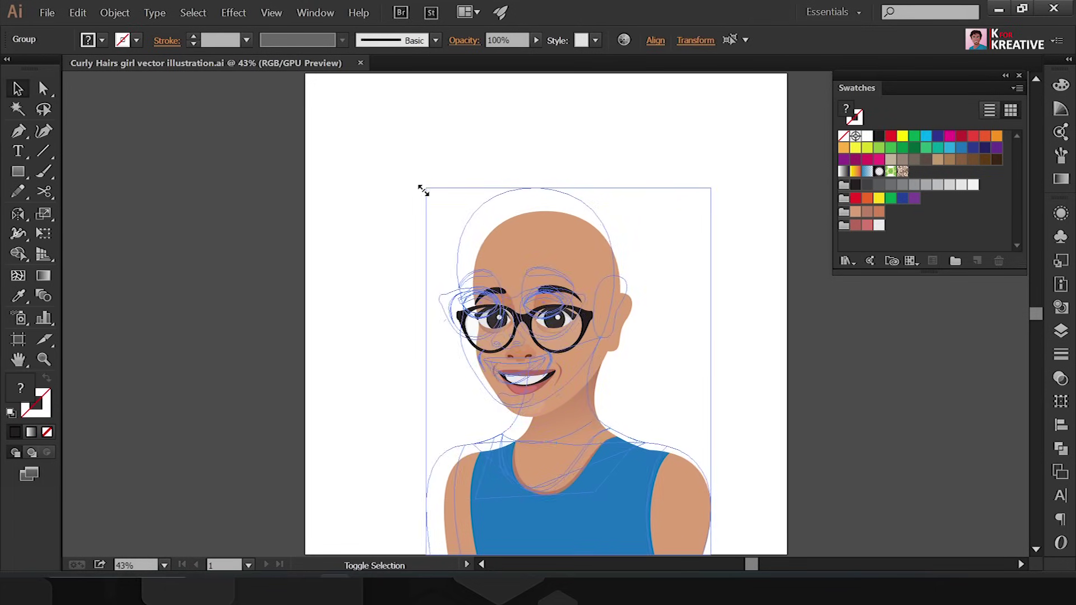
# - With a dark fill, draw a hair lock from the forehead down over the right lens to the cheek
pyautogui.click(423, 188)
pyautogui.press('p')
pyautogui.hotkey('ctrl', '+')
pyautogui.hotkey('ctrl', '+')
pyautogui.click(471, 153)
pyautogui.moveTo(569, 226); pyautogui.dragTo(594, 228)
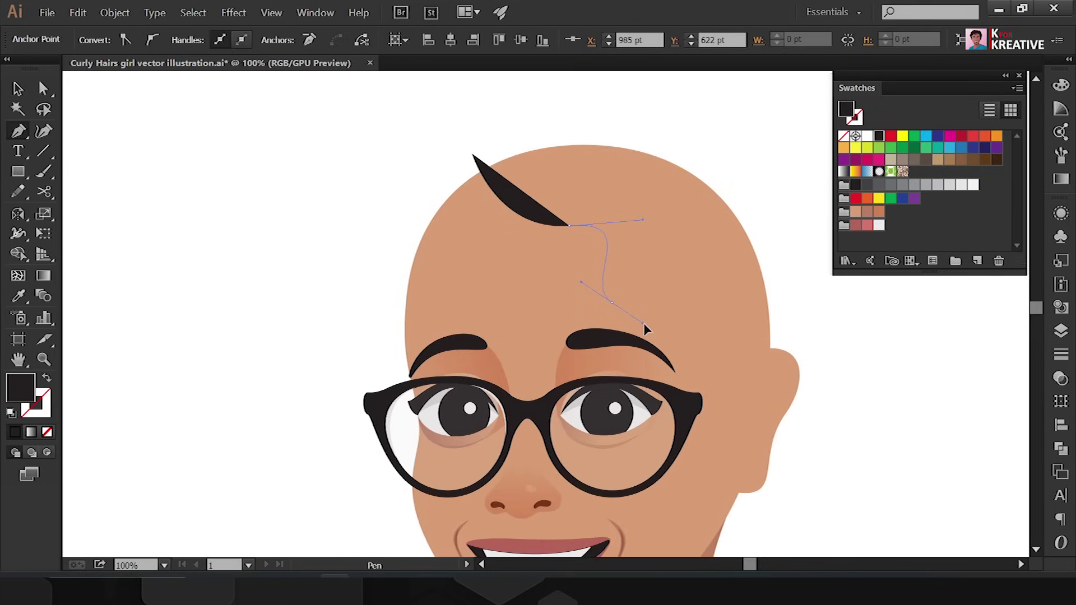
pyautogui.moveTo(612, 303); pyautogui.dragTo(600, 325)
pyautogui.click(575, 382)
pyautogui.moveTo(623, 448); pyautogui.dragTo(616, 465)
pyautogui.moveTo(663, 509); pyautogui.dragTo(705, 493)
pyautogui.hotkey('ctrl', '+')
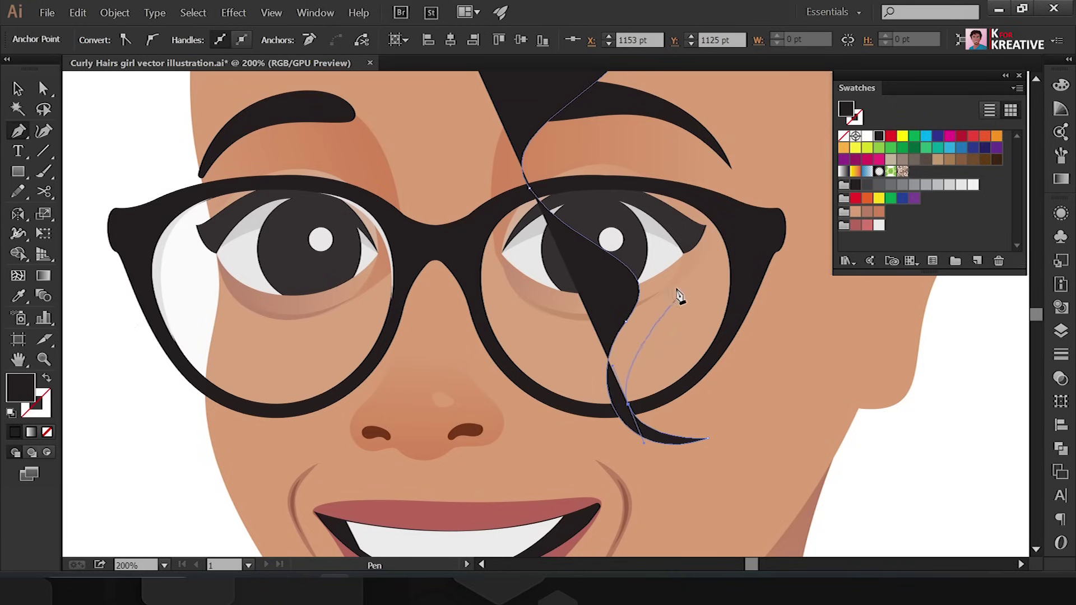
pyautogui.moveTo(612, 195); pyautogui.dragTo(596, 140)
# - Shape the lock's wavy curls along the right side and close the hair lock
pyautogui.scroll(5, 686, 284)
pyautogui.moveTo(698, 311); pyautogui.dragTo(652, 228)
pyautogui.click(723, 213)
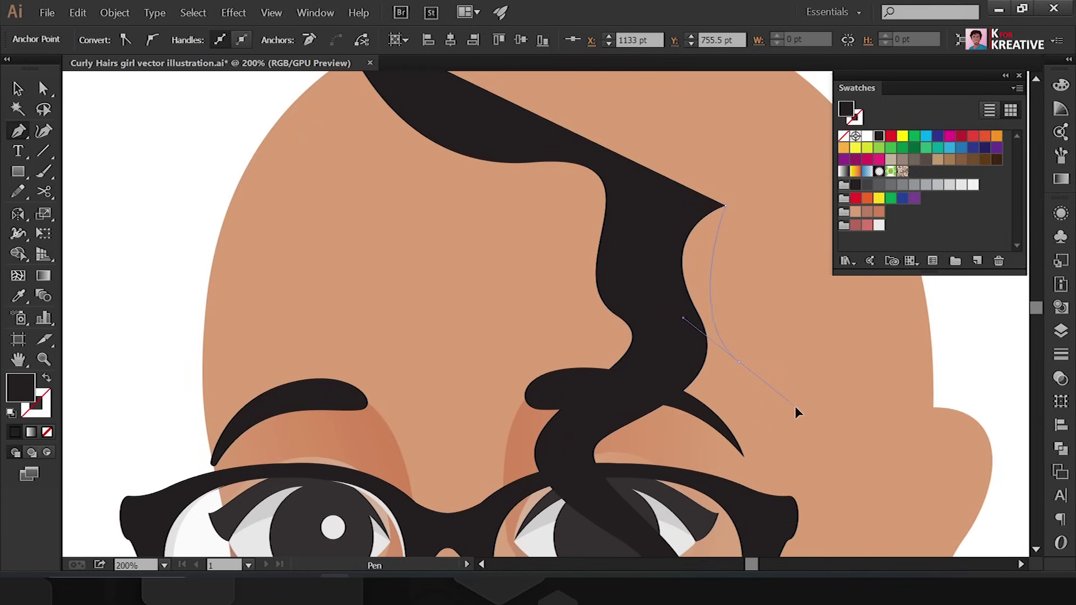
pyautogui.click(805, 482)
pyautogui.moveTo(865, 544); pyautogui.dragTo(728, 245)
pyautogui.click(704, 373)
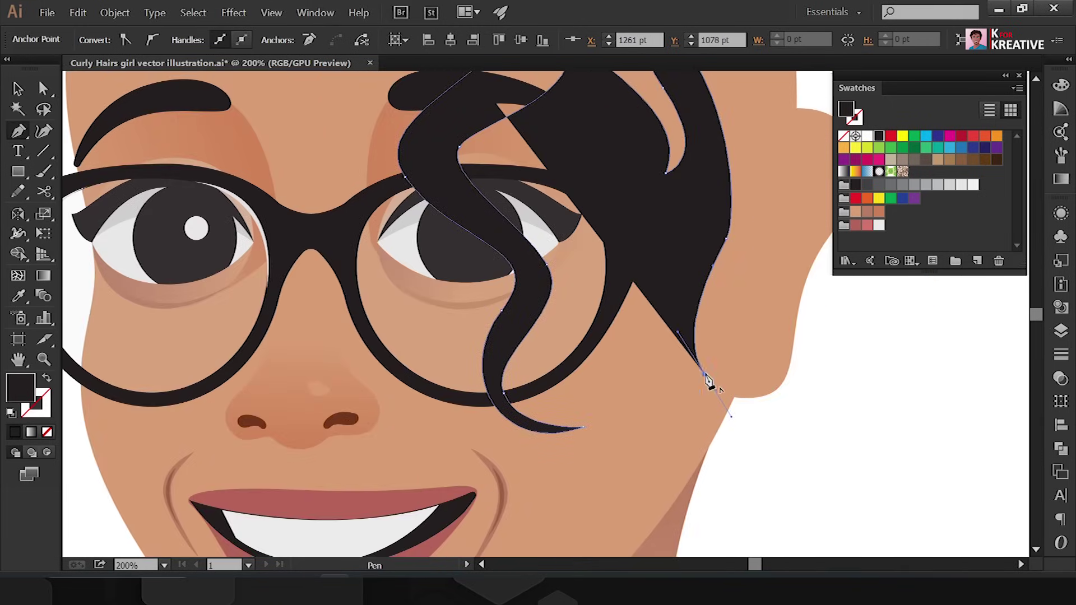
pyautogui.moveTo(781, 199); pyautogui.dragTo(776, 170)
pyautogui.click(724, 285)
pyautogui.moveTo(699, 416); pyautogui.dragTo(647, 507)
pyautogui.moveTo(717, 500); pyautogui.dragTo(760, 483)
pyautogui.hotkey('ctrl', '-')
pyautogui.hotkey('ctrl', '-')
pyautogui.hotkey('ctrl', '-')
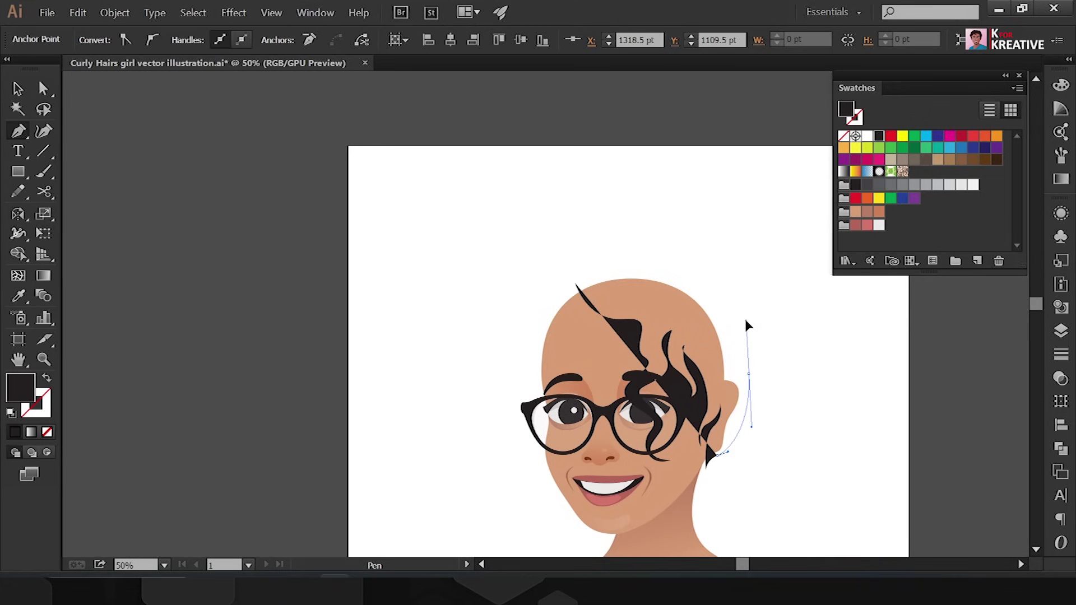
pyautogui.click(584, 281)
# - Draw a closed hair shape from the left hairline over the crown
pyautogui.hotkey('ctrl', 'shift', 'a')
pyautogui.click(549, 317)
pyautogui.click(577, 226)
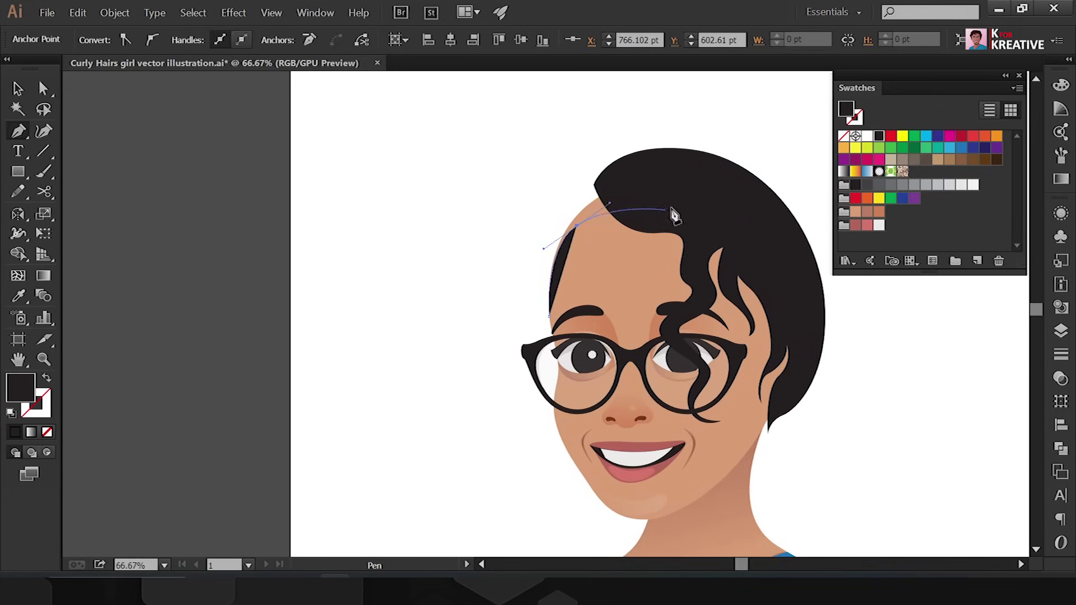
pyautogui.click(668, 209)
pyautogui.moveTo(703, 174); pyautogui.dragTo(679, 165)
pyautogui.moveTo(550, 325); pyautogui.dragTo(617, 412)
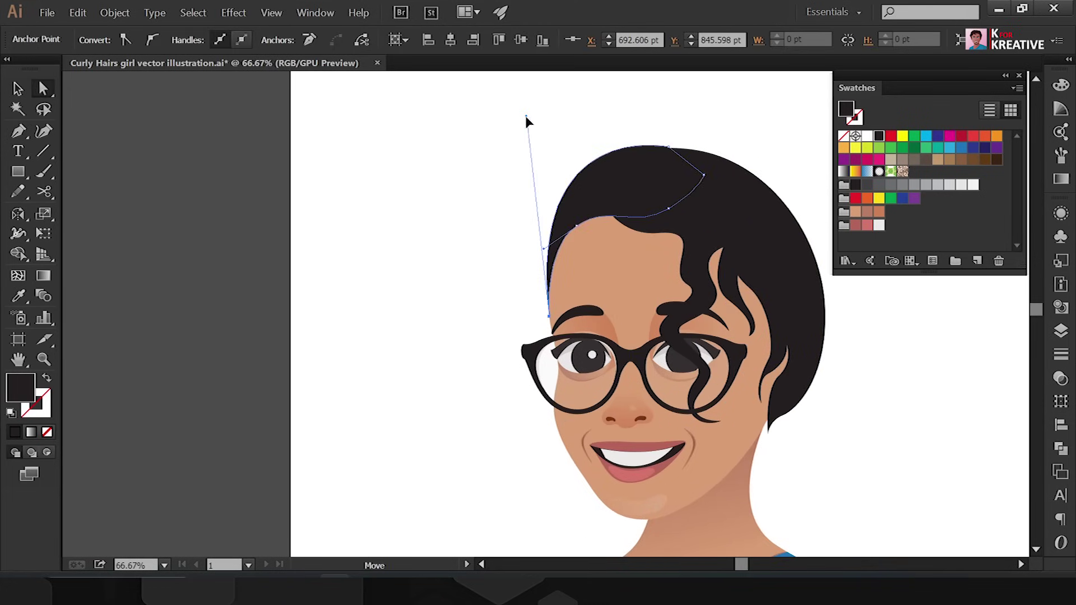
pyautogui.hotkey('ctrl', 'shift', 'a')
# - Adjust the top hair's hairline anchor points and begin a new strand above the hair
pyautogui.hotkey('ctrl', '+')
pyautogui.hotkey('shift', 'c')
pyautogui.click(687, 242)
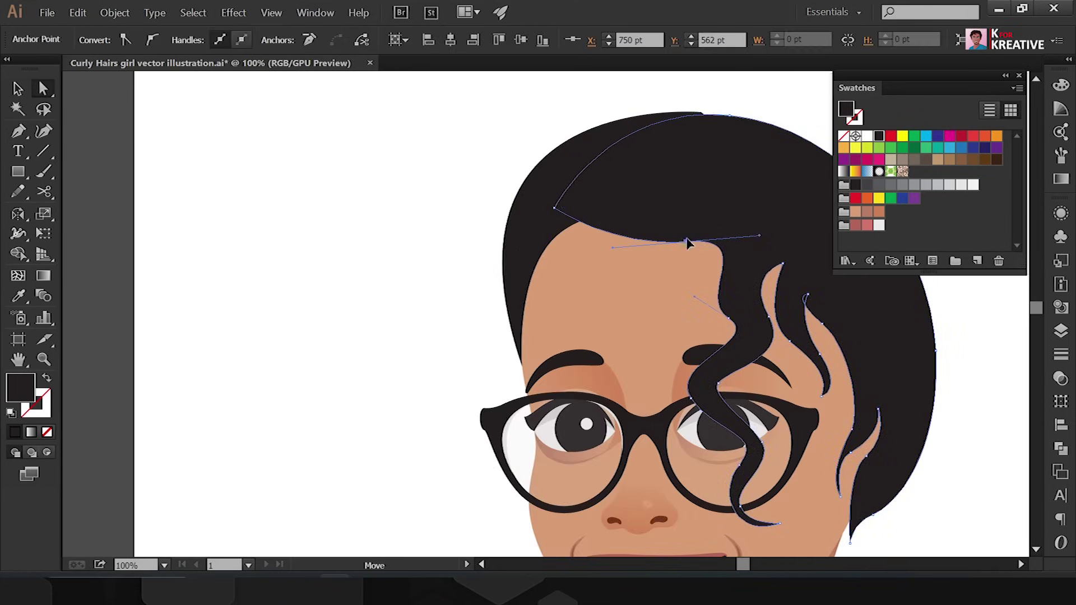
pyautogui.click(631, 240)
pyautogui.hotkey('ctrl', '-')
pyautogui.click(573, 234)
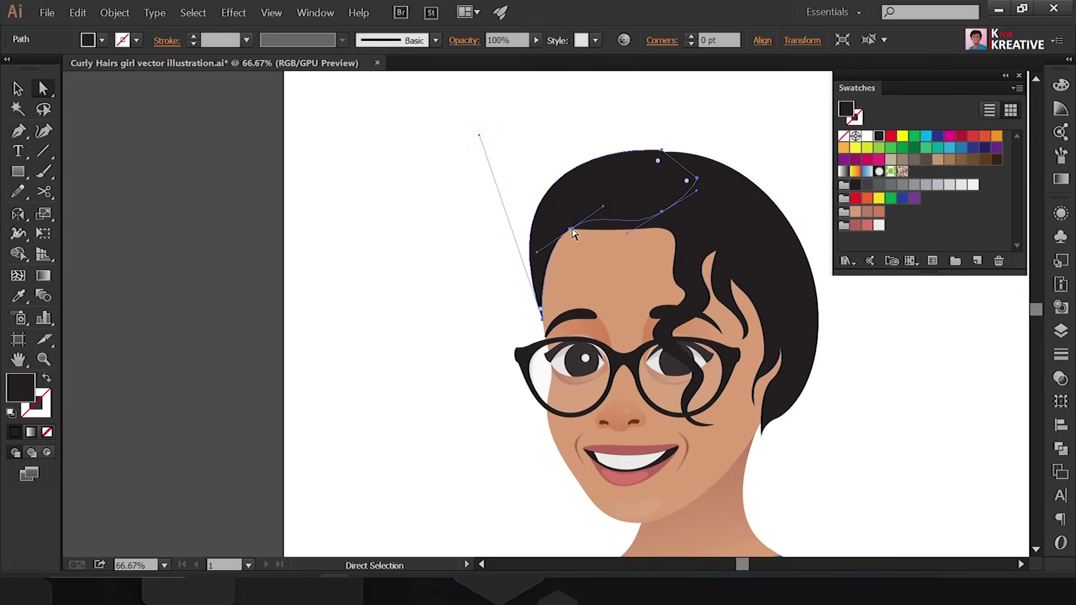
pyautogui.hotkey('ctrl', 'shift', 'a')
pyautogui.press('p')
pyautogui.click(583, 121)
# - Draw the long hair outline over the head, down the right side and along the wavy bottom
pyautogui.moveTo(659, 107); pyautogui.dragTo(693, 90)
pyautogui.moveTo(749, 171); pyautogui.dragTo(754, 207)
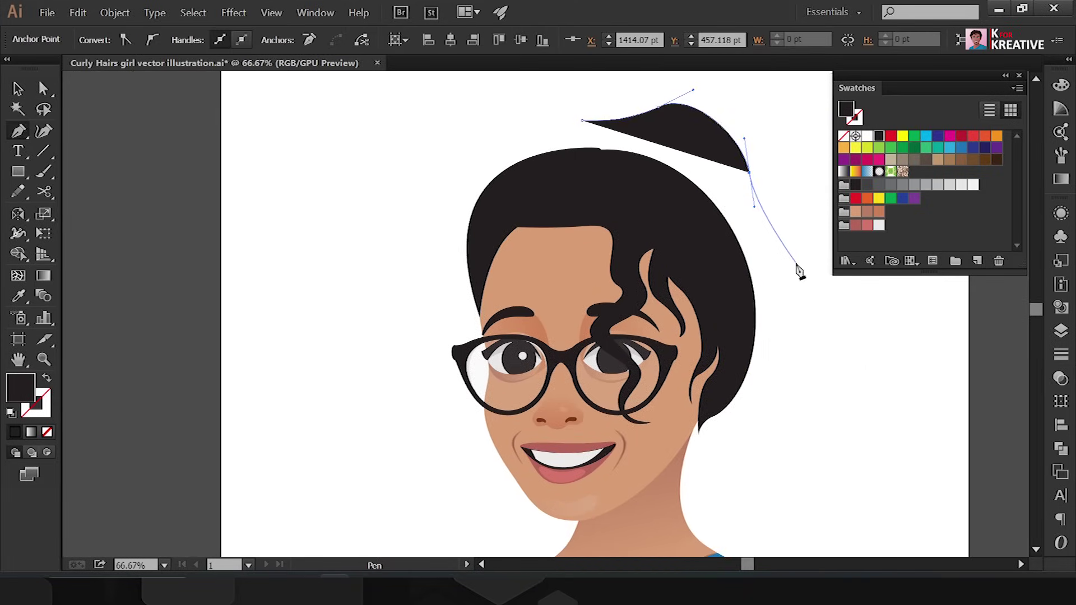
pyautogui.moveTo(802, 330); pyautogui.dragTo(808, 339)
pyautogui.moveTo(864, 456); pyautogui.dragTo(764, 280)
pyautogui.moveTo(814, 421); pyautogui.dragTo(821, 480)
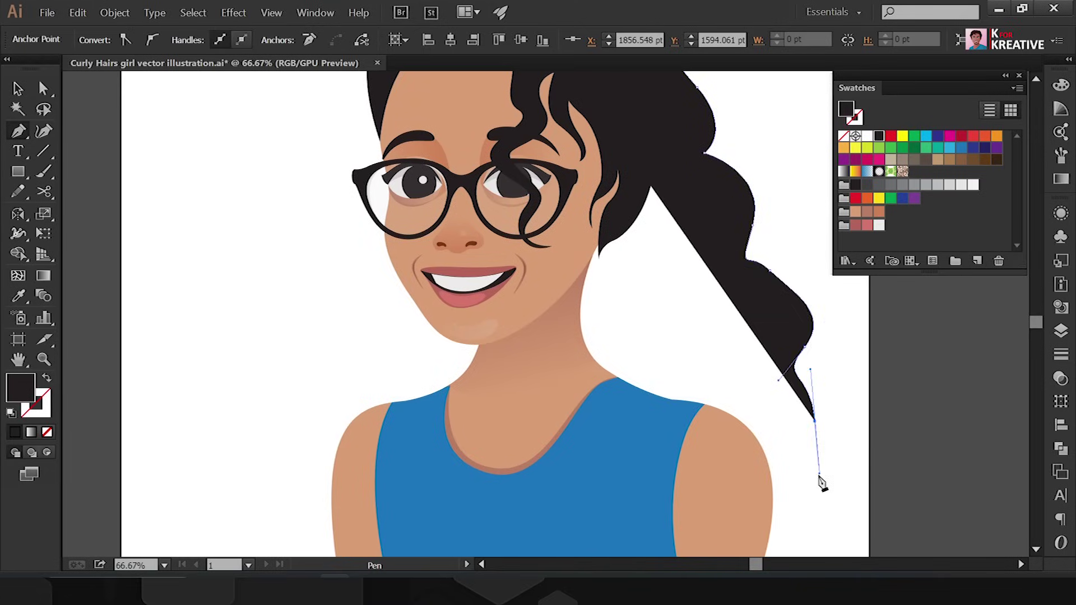
pyautogui.moveTo(789, 512); pyautogui.dragTo(805, 509)
pyautogui.click(657, 481)
pyautogui.moveTo(547, 460); pyautogui.dragTo(420, 475)
pyautogui.click(435, 489)
pyautogui.moveTo(297, 481); pyautogui.dragTo(309, 507)
# - Continue the hair outline up the left side and across the top to close the shape
pyautogui.moveTo(252, 434); pyautogui.dragTo(284, 337)
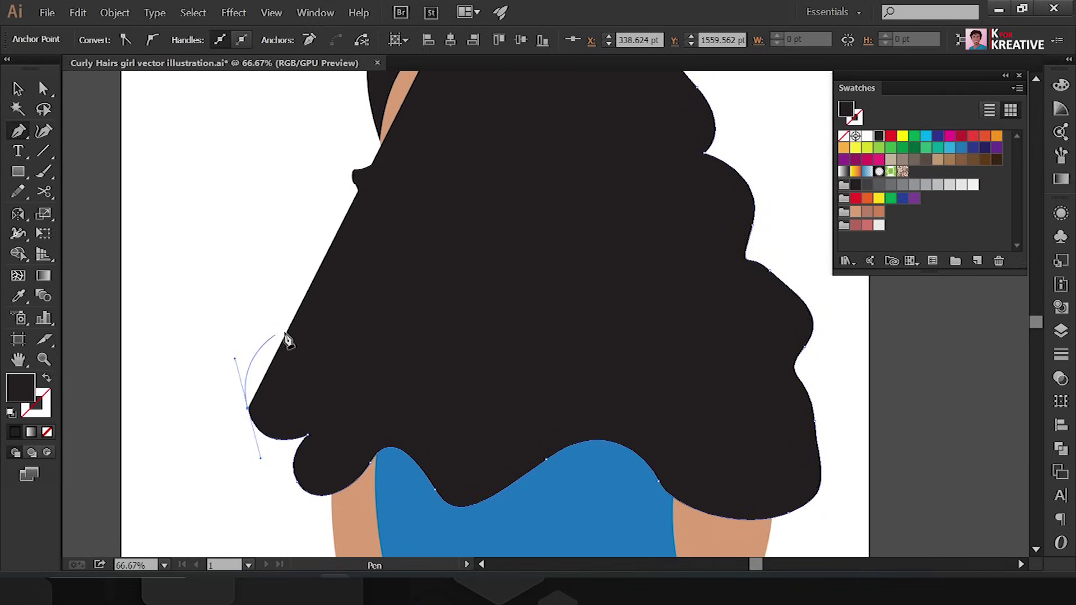
pyautogui.moveTo(268, 251); pyautogui.dragTo(288, 180)
pyautogui.scroll(5, 288, 180)
pyautogui.moveTo(314, 289); pyautogui.dragTo(348, 209)
pyautogui.click(357, 181)
pyautogui.moveTo(419, 172); pyautogui.dragTo(454, 159)
pyautogui.click(484, 146)
# - Send the hair behind the face, then pull the hair-top anchor down-left to smooth its curve
pyautogui.press('a')
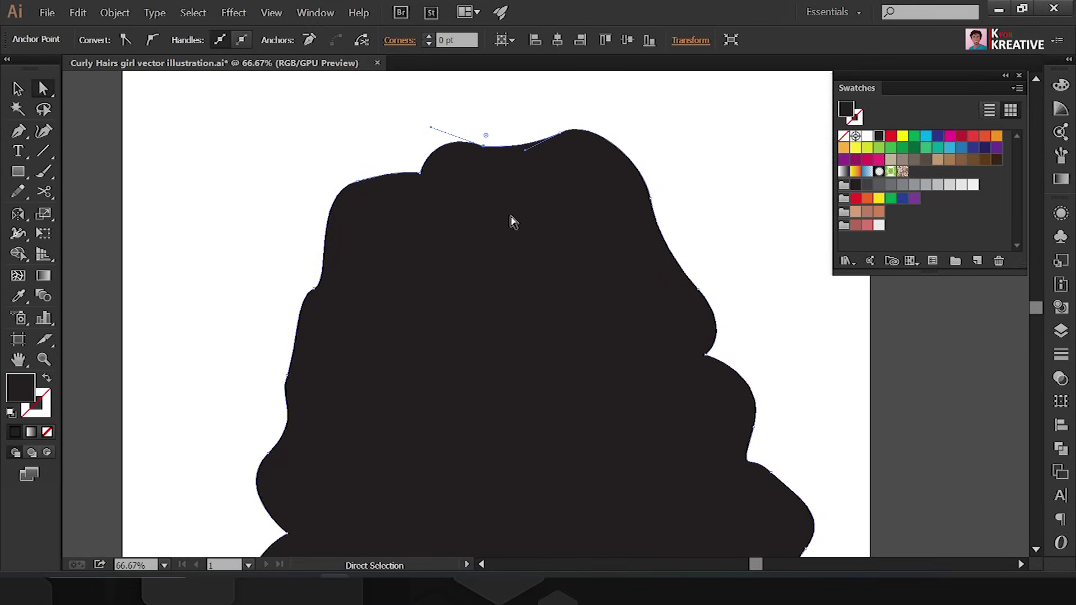
pyautogui.hotkey('ctrl', '0')
pyautogui.hotkey('ctrl', 'shift', '[')
pyautogui.hotkey('ctrl', '1')
pyautogui.hotkey('ctrl', '-')
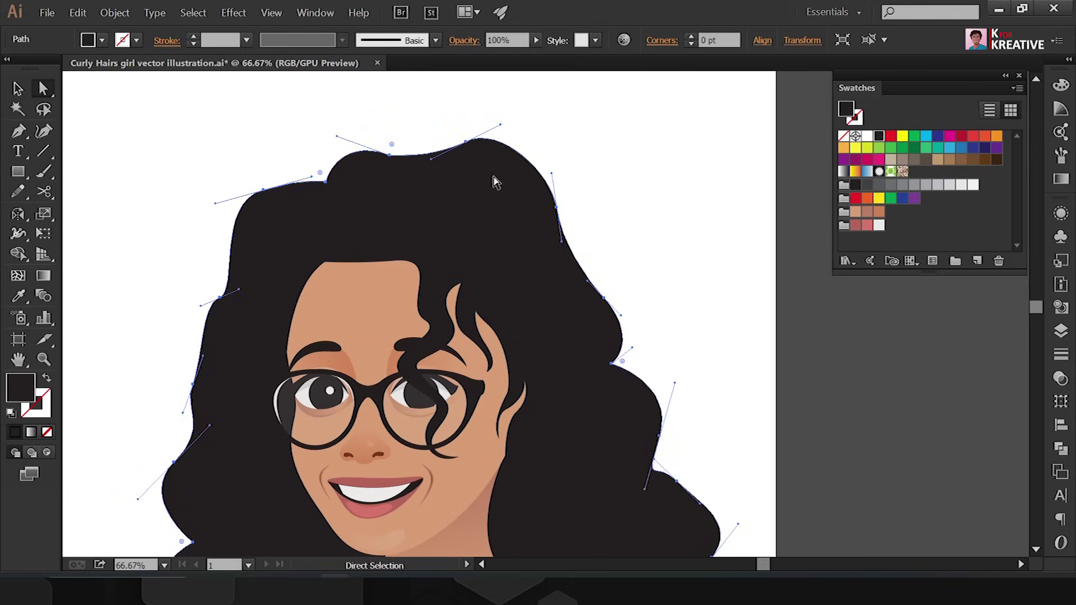
pyautogui.click(474, 144)
pyautogui.moveTo(299, 116); pyautogui.dragTo(402, 185)
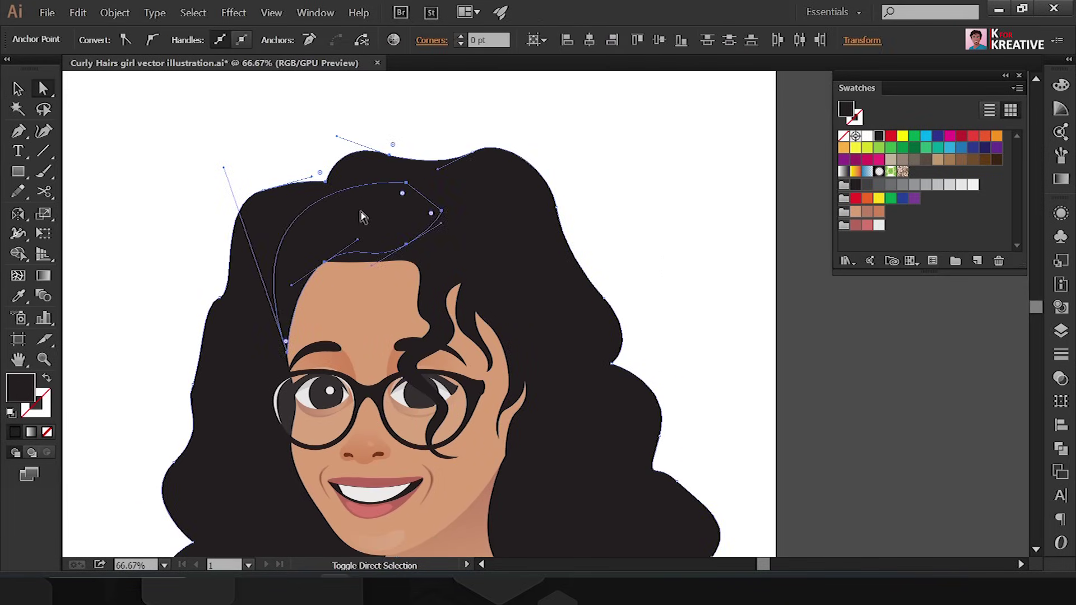
pyautogui.click(325, 183)
pyautogui.moveTo(310, 167); pyautogui.dragTo(301, 185)
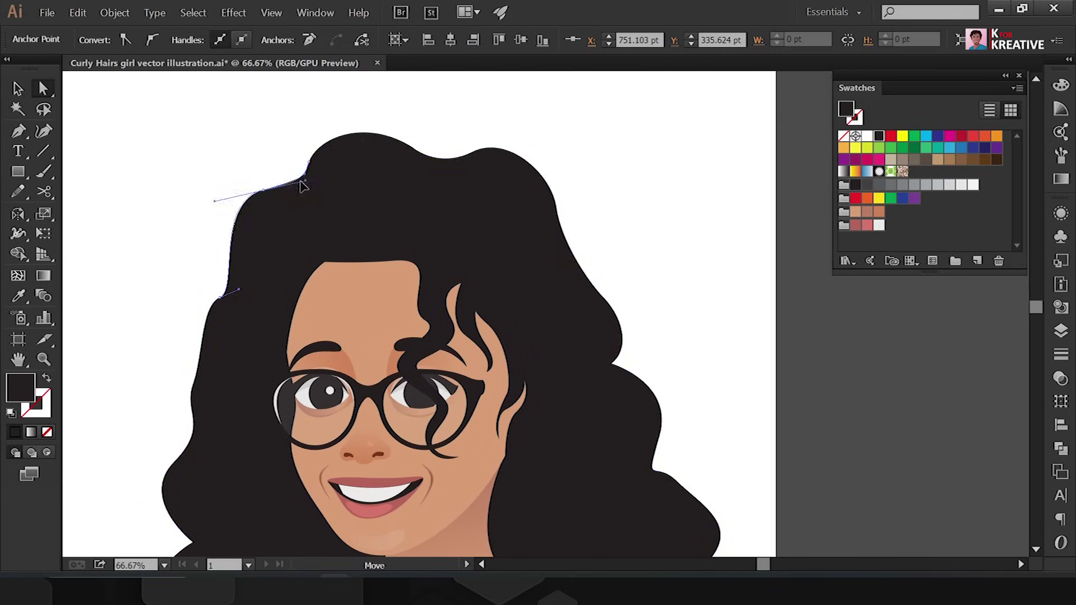
# - Select anchors around the hair's left, top and right edges to check the contour
pyautogui.moveTo(229, 289); pyautogui.dragTo(516, 125)
pyautogui.click(506, 136)
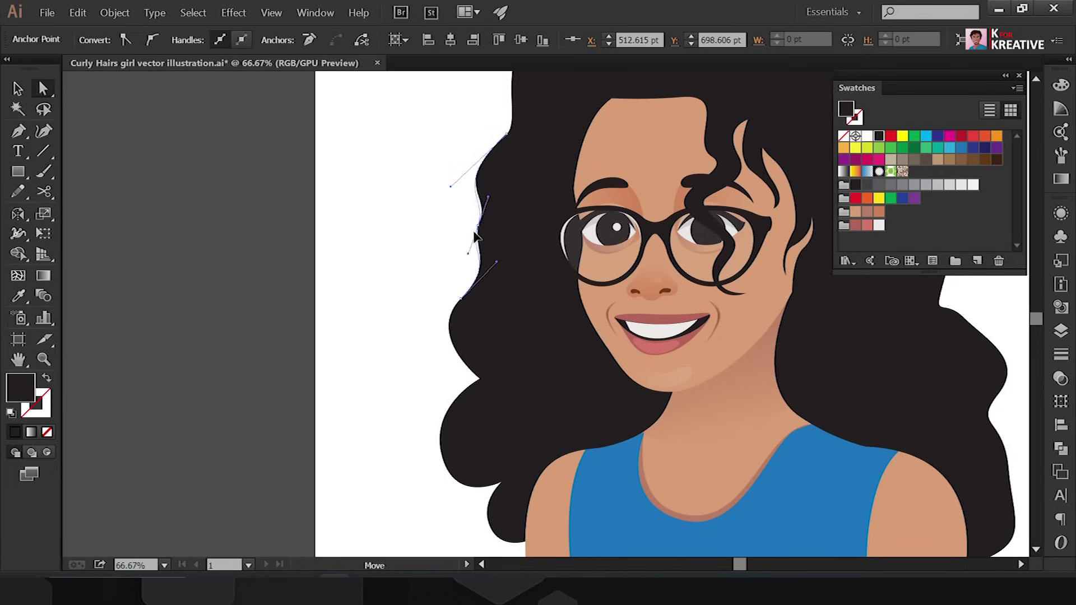
pyautogui.hotkey('ctrl', '-')
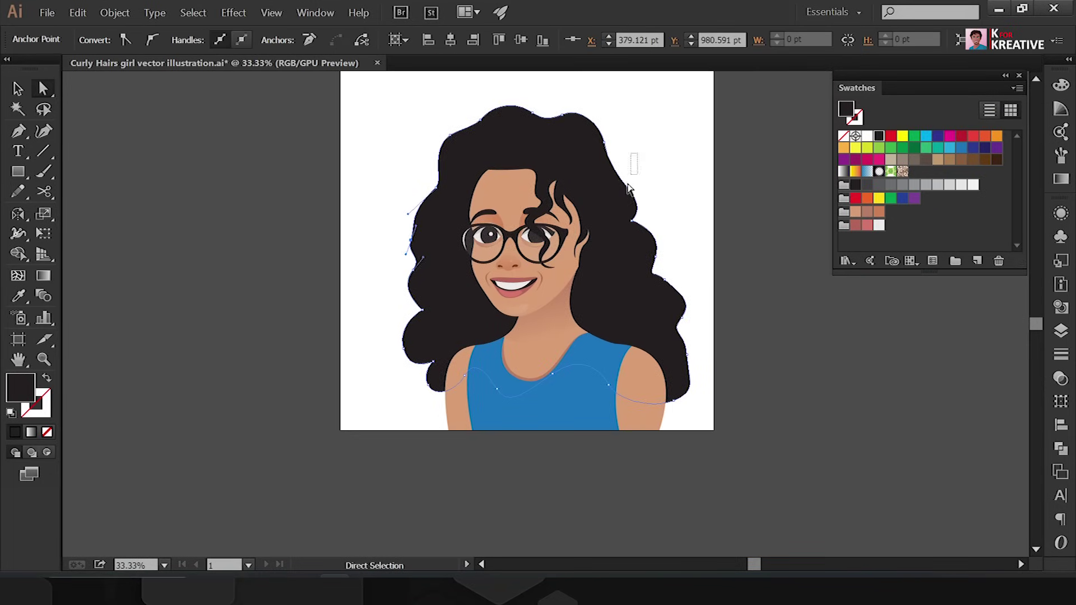
pyautogui.hotkey('ctrl', '+')
pyautogui.hotkey('ctrl', '-')
pyautogui.click(704, 310)
pyautogui.scroll(2, 706, 318)
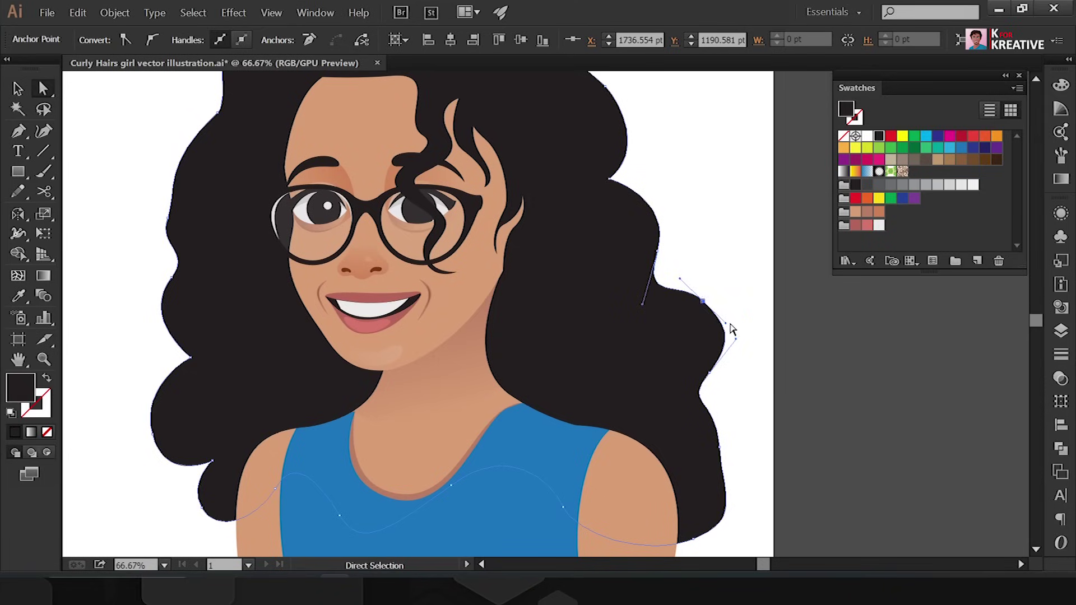
pyautogui.scroll(-3, 740, 319)
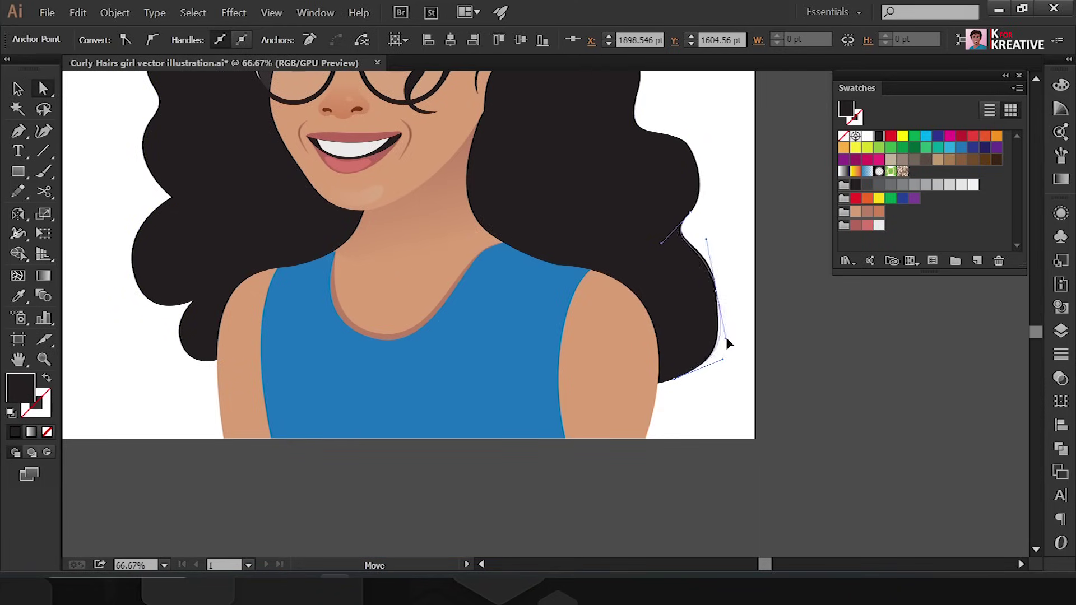
pyautogui.hotkey('ctrl', '-')
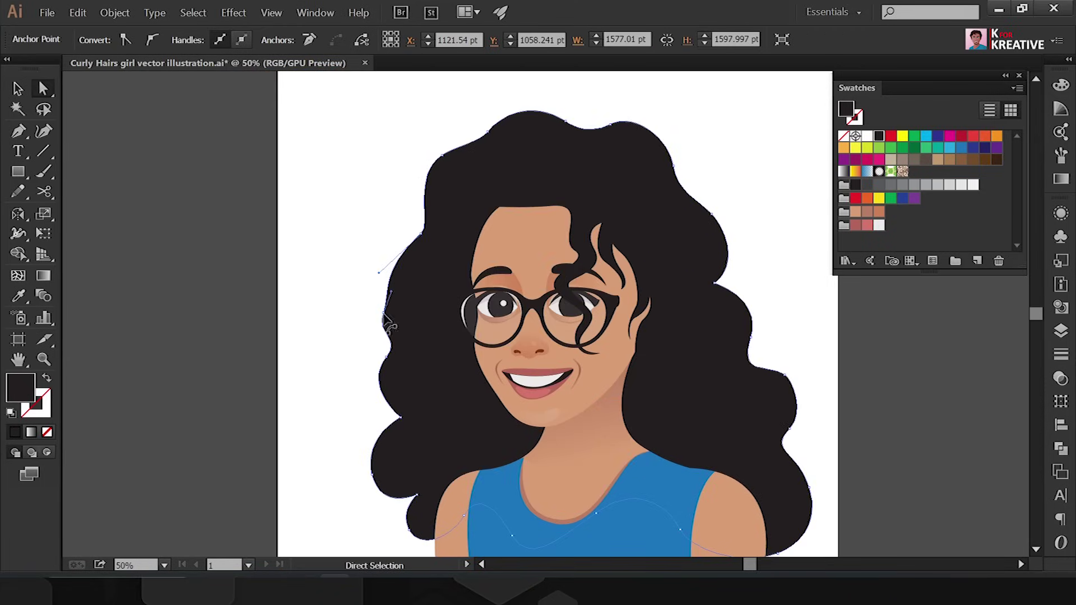
# - Drag the top hair anchor to the right to reshape the crown curve
pyautogui.click(393, 277)
pyautogui.scroll(1, 393, 277)
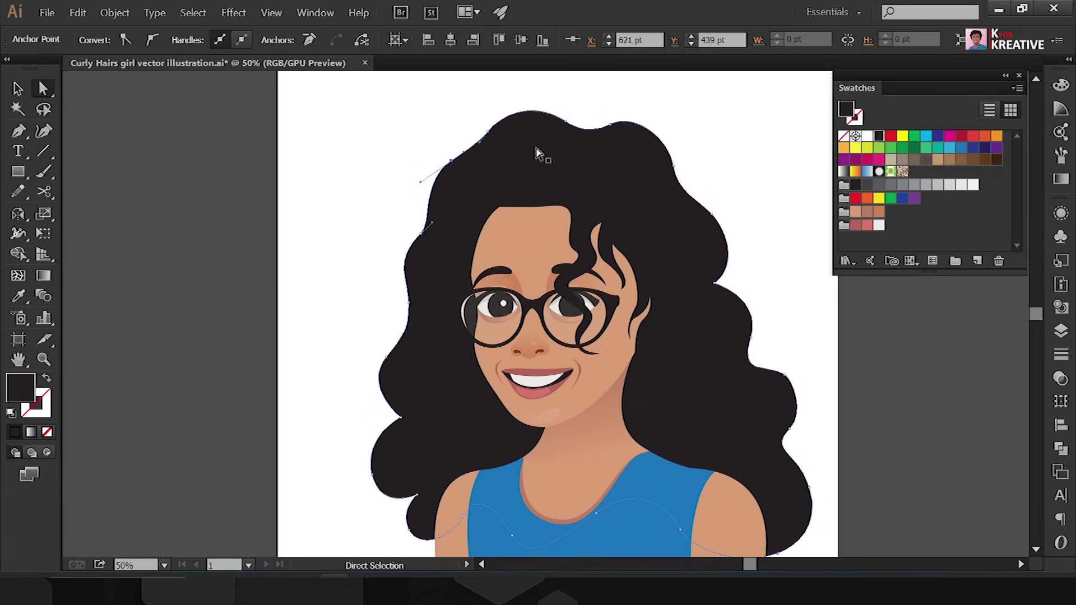
pyautogui.click(529, 100)
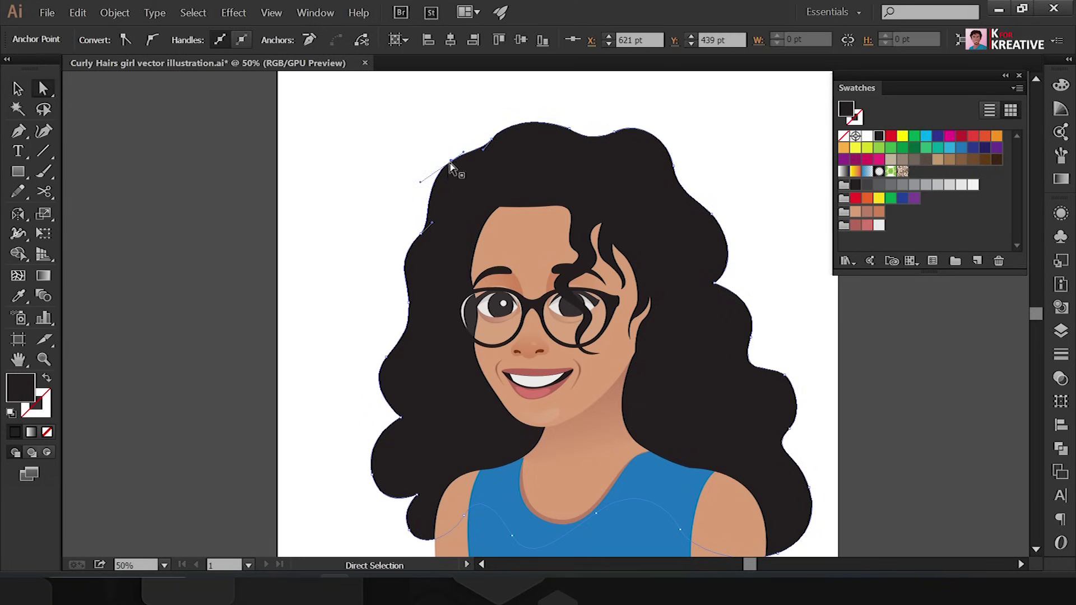
pyautogui.moveTo(612, 125); pyautogui.dragTo(641, 124)
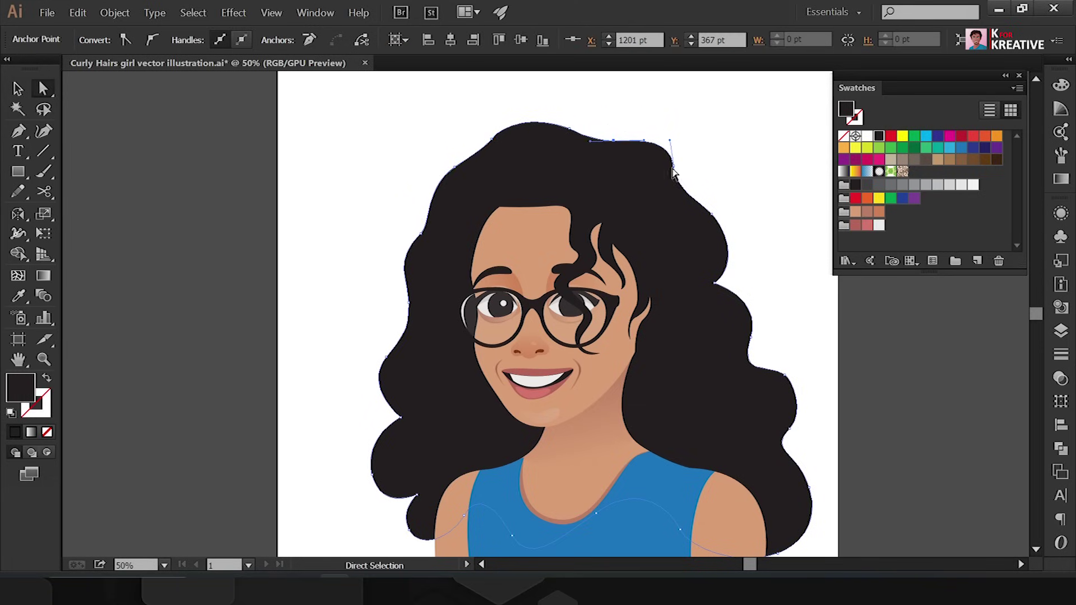
pyautogui.hotkey('ctrl', '-')
pyautogui.click(511, 337)
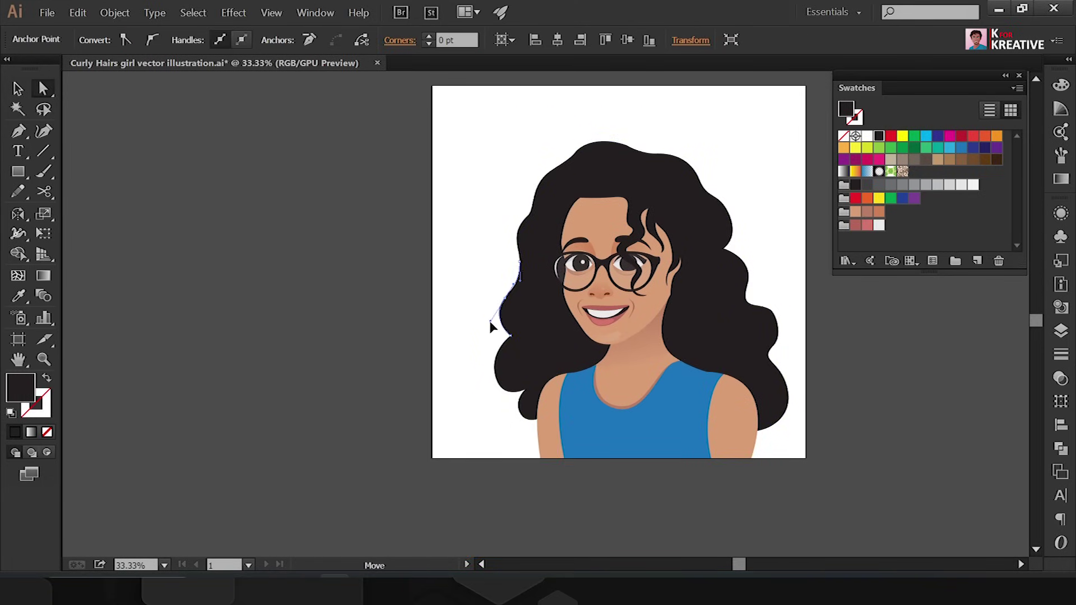
pyautogui.click(489, 321)
# - Isolate the front fringe curl and shift inner anchors to widen the skin strip between strands
pyautogui.hotkey('ctrl', '+')
pyautogui.doubleClick(532, 277)
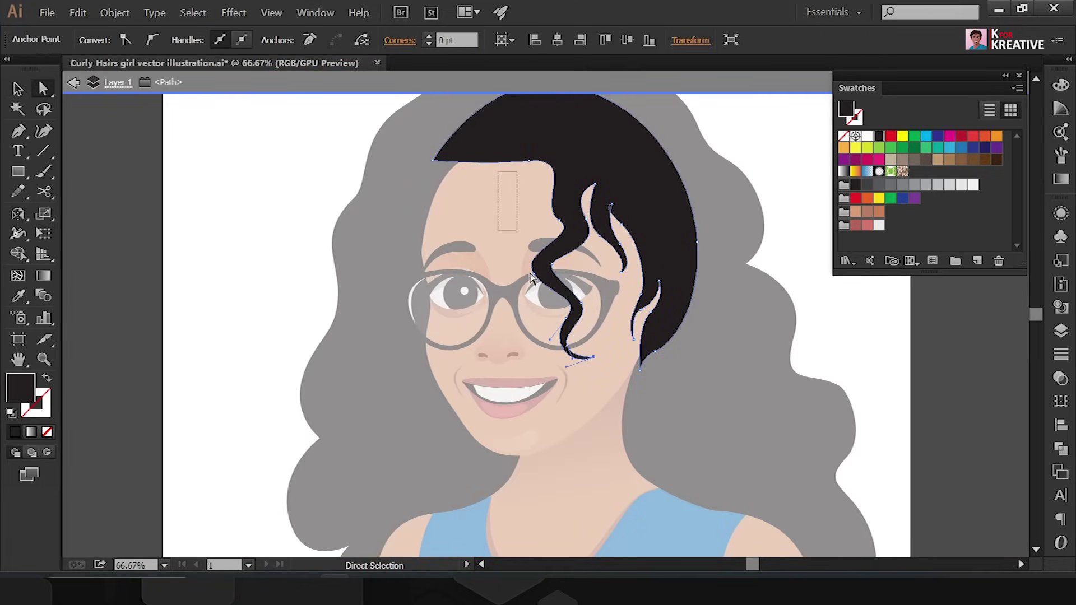
pyautogui.hotkey('ctrl', '+')
pyautogui.hotkey('ctrl', '+')
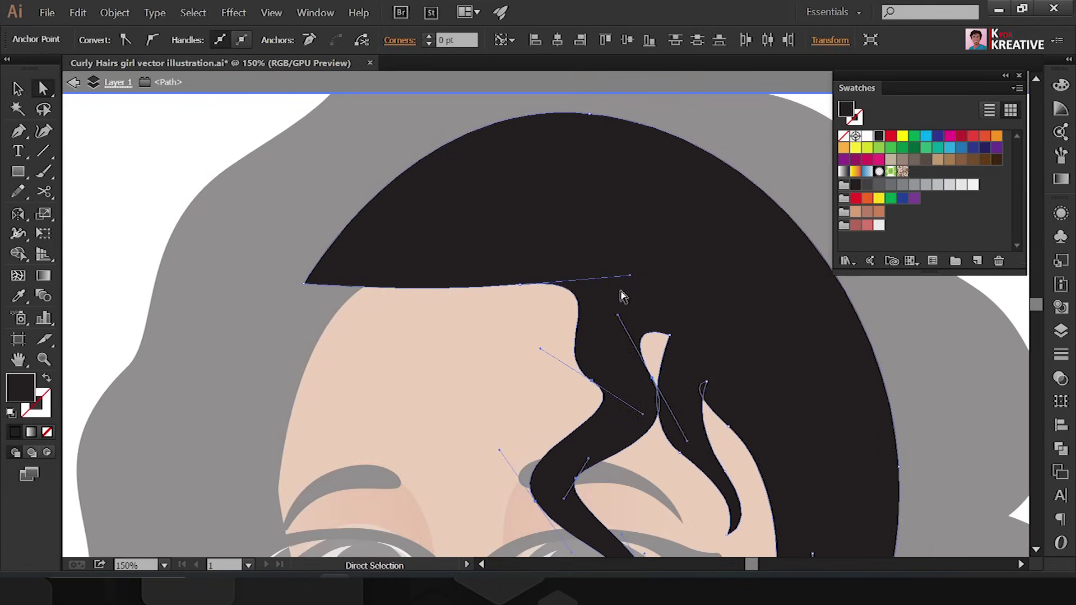
pyautogui.scroll(-2, 494, 305)
pyautogui.moveTo(646, 323); pyautogui.dragTo(631, 321)
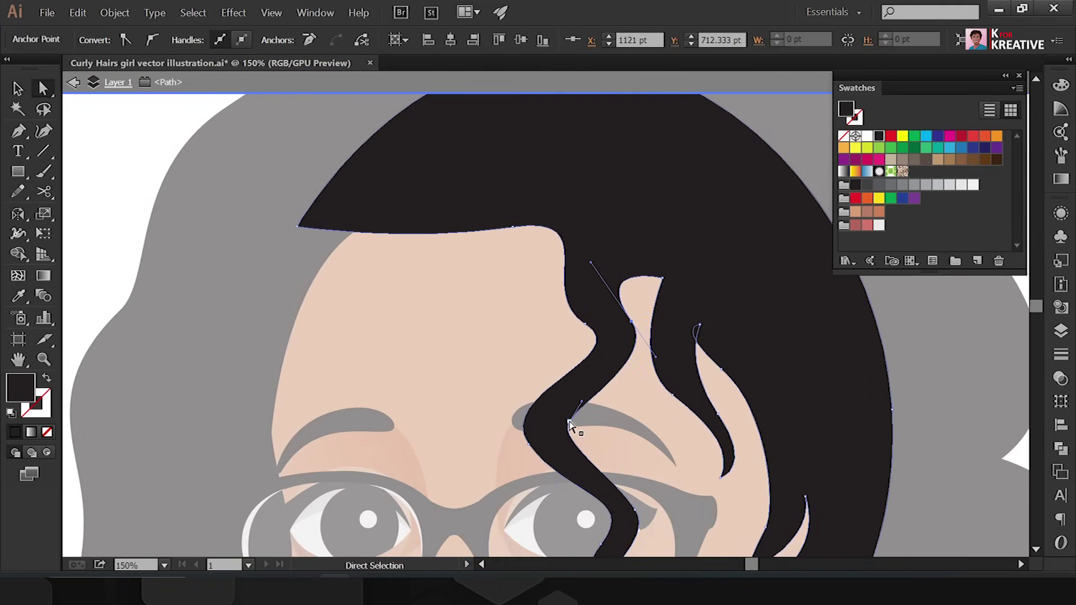
pyautogui.moveTo(570, 421); pyautogui.dragTo(555, 422)
# - Reshape the fringe strand over the forehead and the curve where the hair meets it
pyautogui.moveTo(662, 278); pyautogui.dragTo(656, 296)
pyautogui.moveTo(724, 348)
pyautogui.mouseDown()
pyautogui.moveTo(715, 220)
pyautogui.moveTo(784, 303)
pyautogui.moveTo(735, 283)
pyautogui.mouseUp()
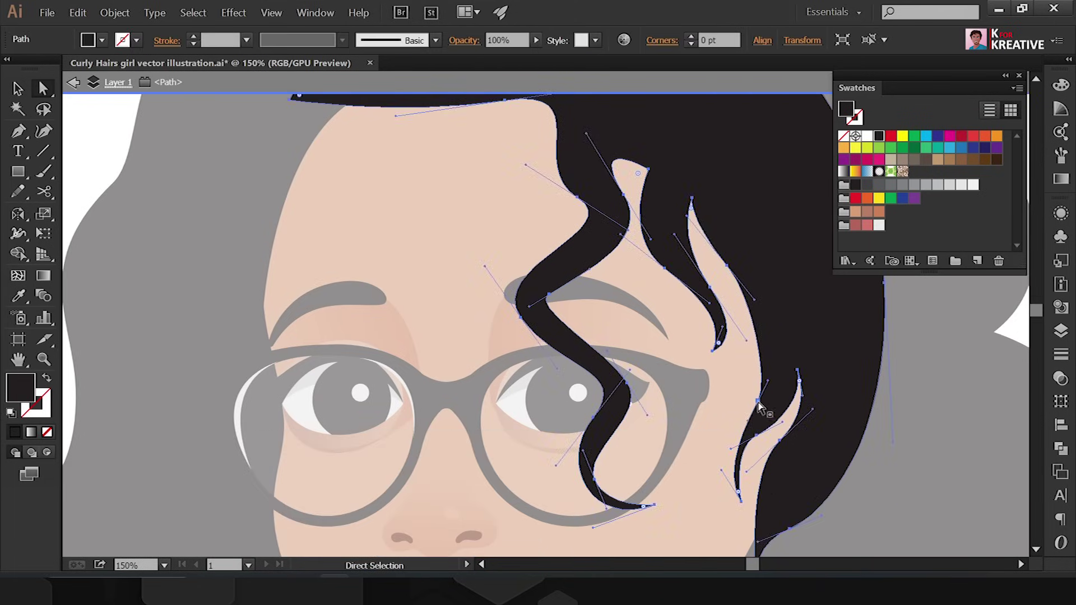
pyautogui.click(732, 454)
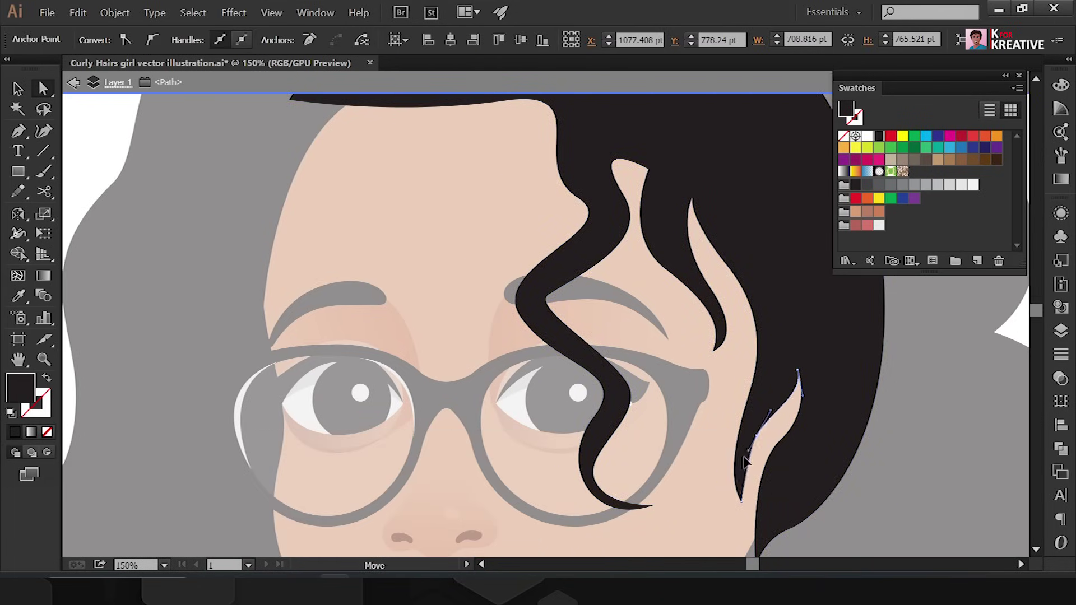
pyautogui.scroll(-3, 803, 400)
pyautogui.scroll(3, 545, 209)
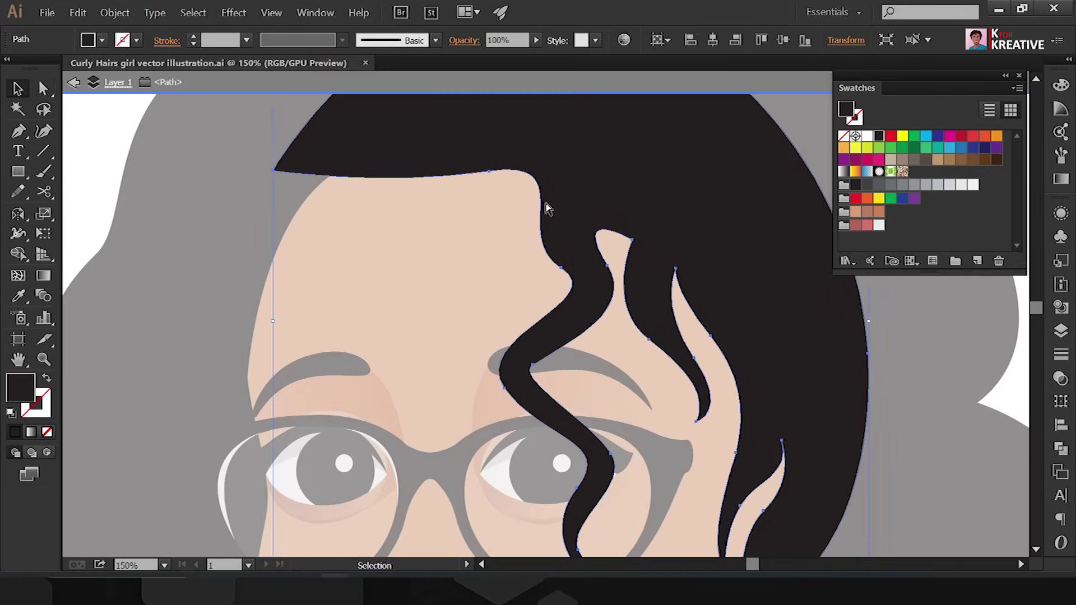
pyautogui.moveTo(476, 173); pyautogui.dragTo(616, 292)
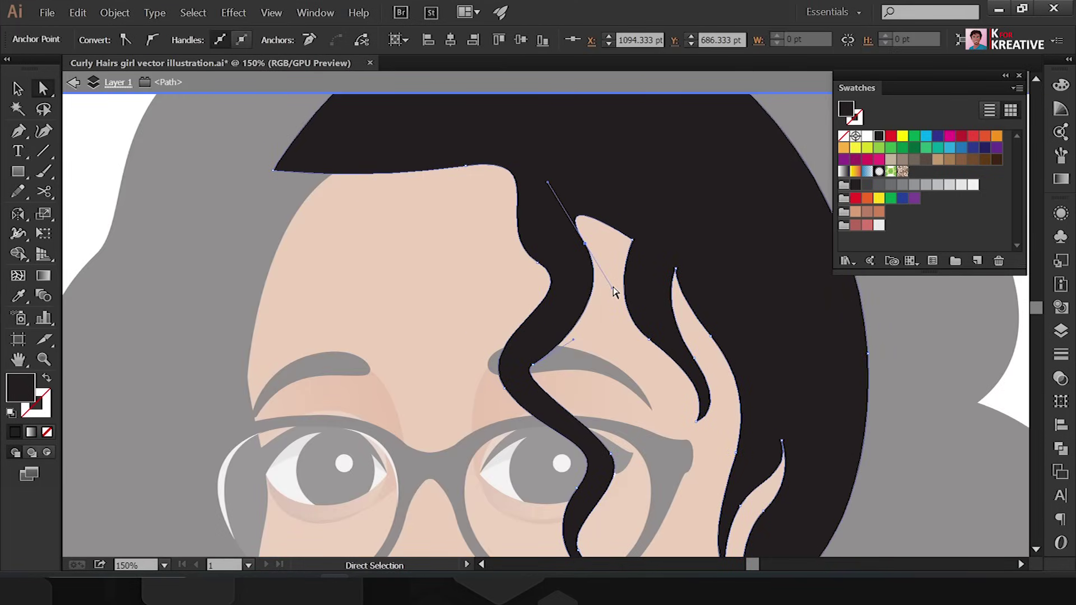
pyautogui.click(490, 305)
# - Select the large hair shape and give it a Linear gradient fill
pyautogui.hotkey('ctrl', '0')
pyautogui.press('v')
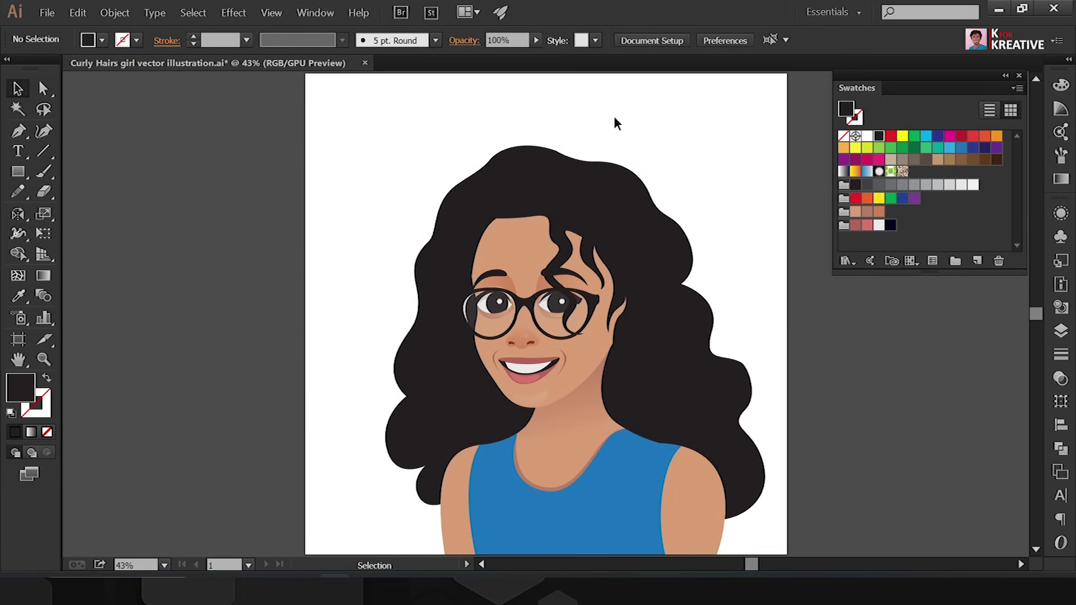
pyautogui.click(650, 224)
pyautogui.click(1061, 178)
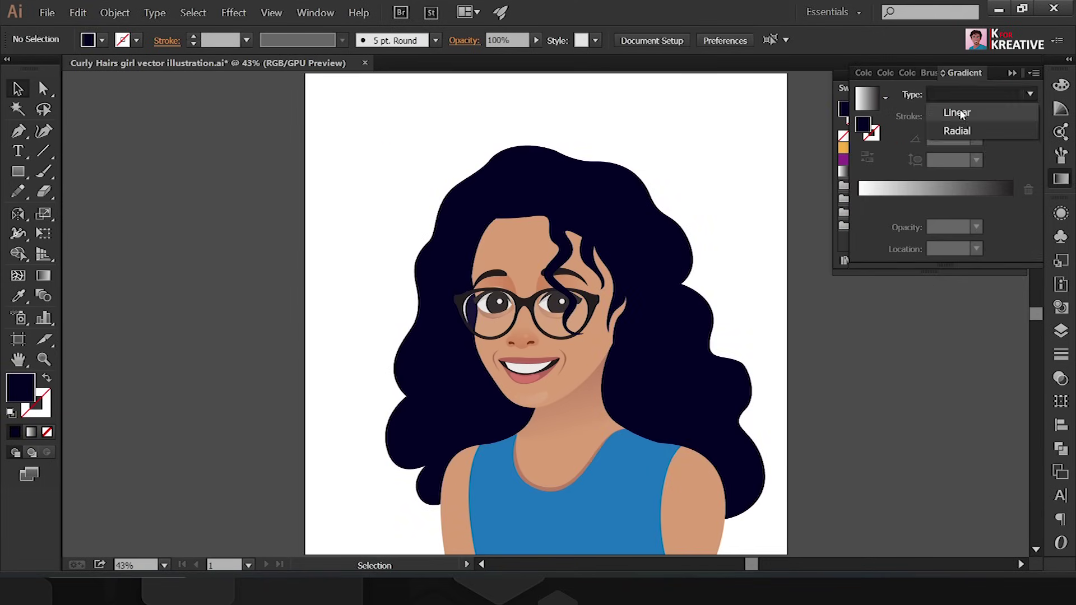
pyautogui.click(953, 106)
# - Add a gradient stop and set the stop colours to dark navy #03004C
pyautogui.doubleClick(860, 201)
pyautogui.click(895, 210)
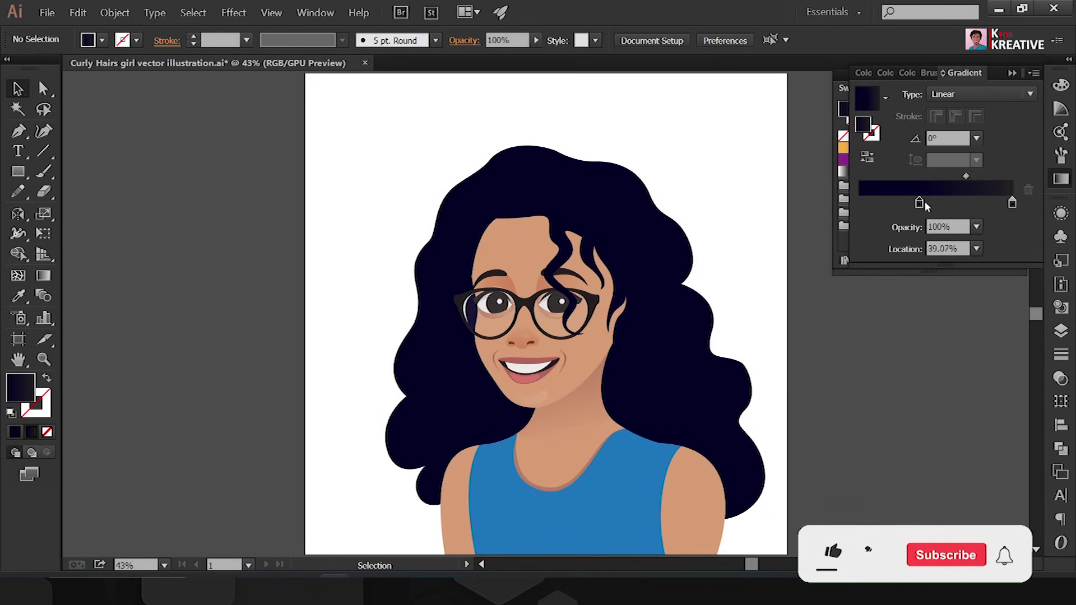
pyautogui.doubleClick(940, 202)
pyautogui.click(794, 261)
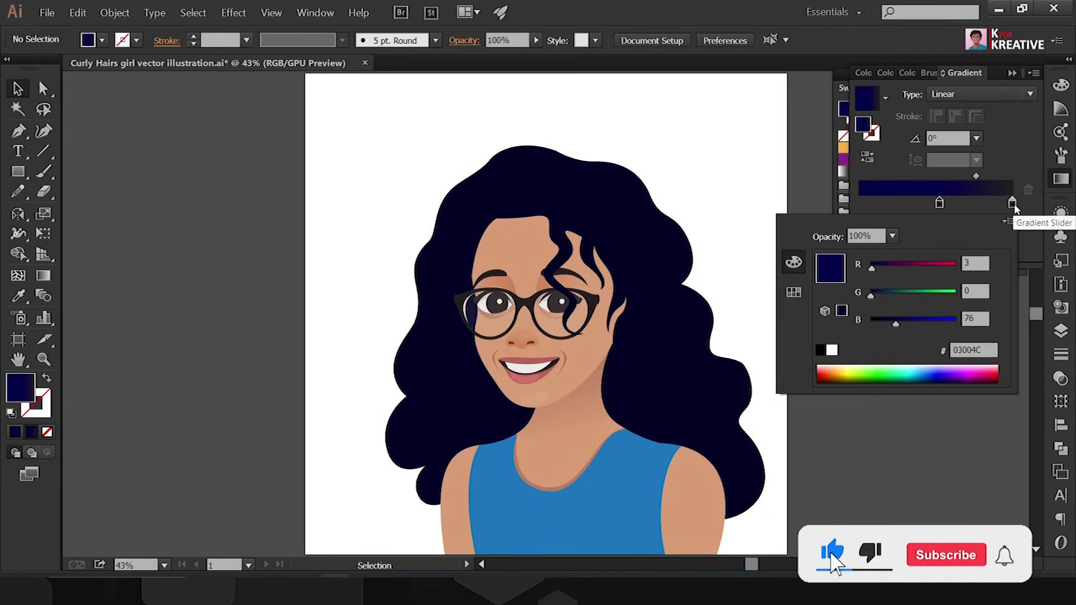
pyautogui.click(857, 203)
pyautogui.doubleClick(859, 202)
pyautogui.press('Escape')
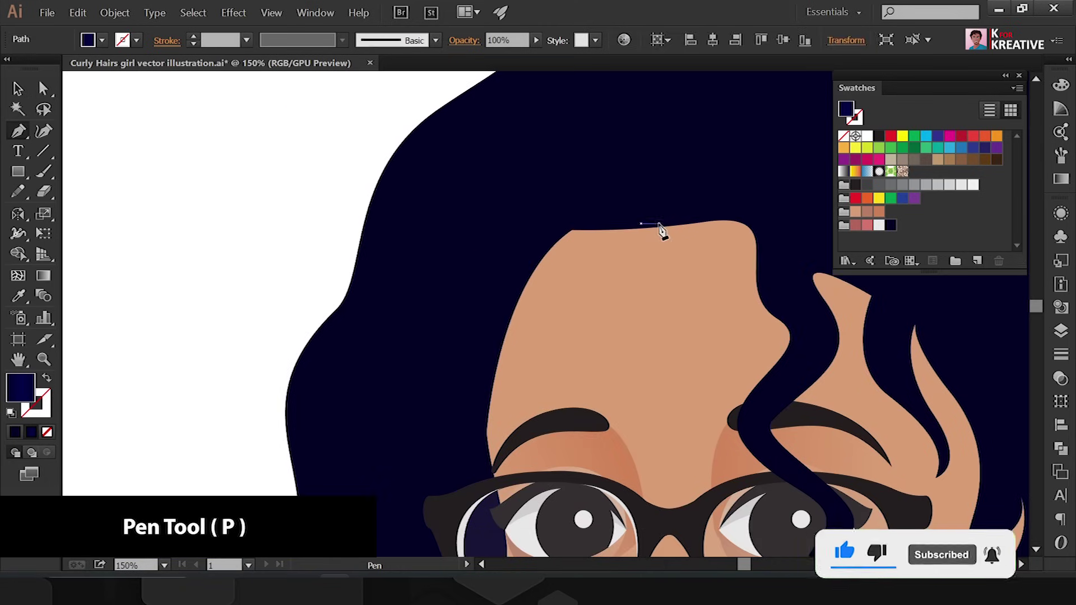
# - Draw a highlight strand down the hair's left edge and fill it with a gradient
pyautogui.hotkey('ctrl', '-')
pyautogui.hotkey('ctrl', '-')
pyautogui.scroll(-3, 409, 233)
pyautogui.click(435, 147)
pyautogui.click(382, 241)
pyautogui.moveTo(314, 348); pyautogui.dragTo(317, 398)
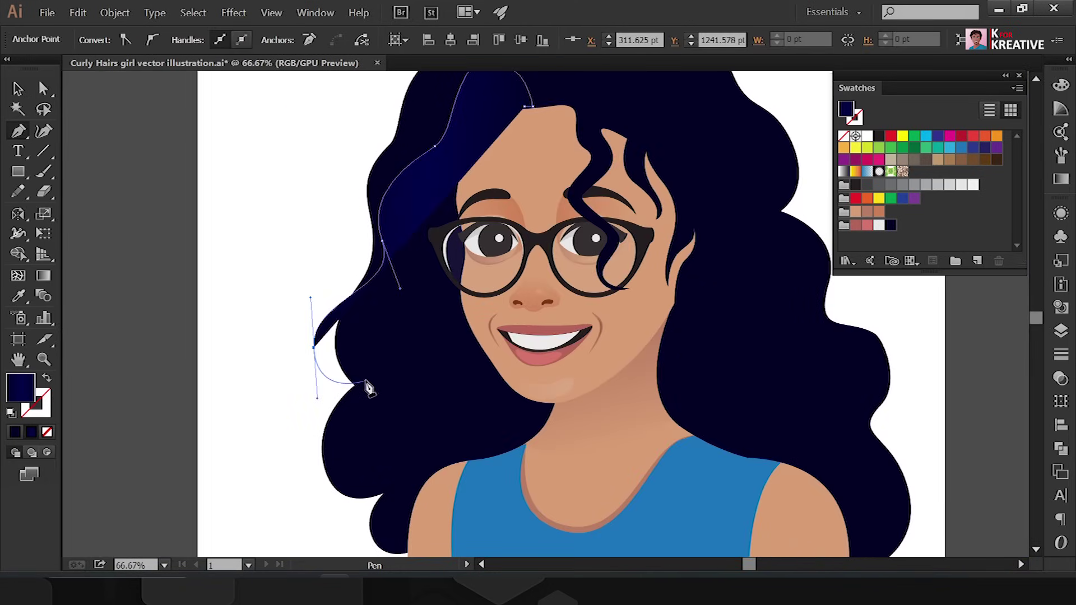
pyautogui.click(364, 382)
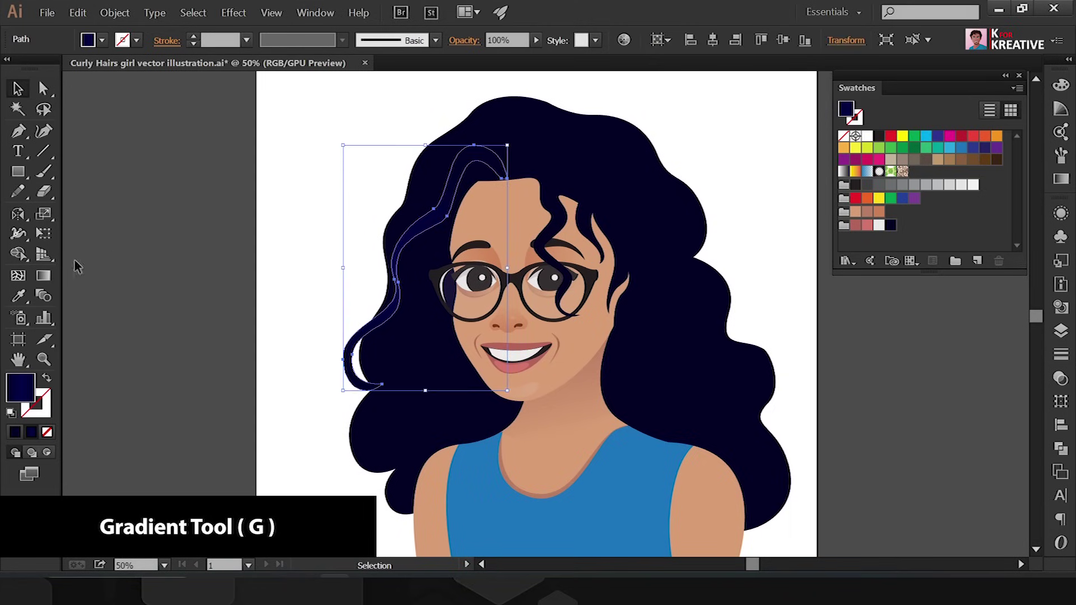
pyautogui.press('g')
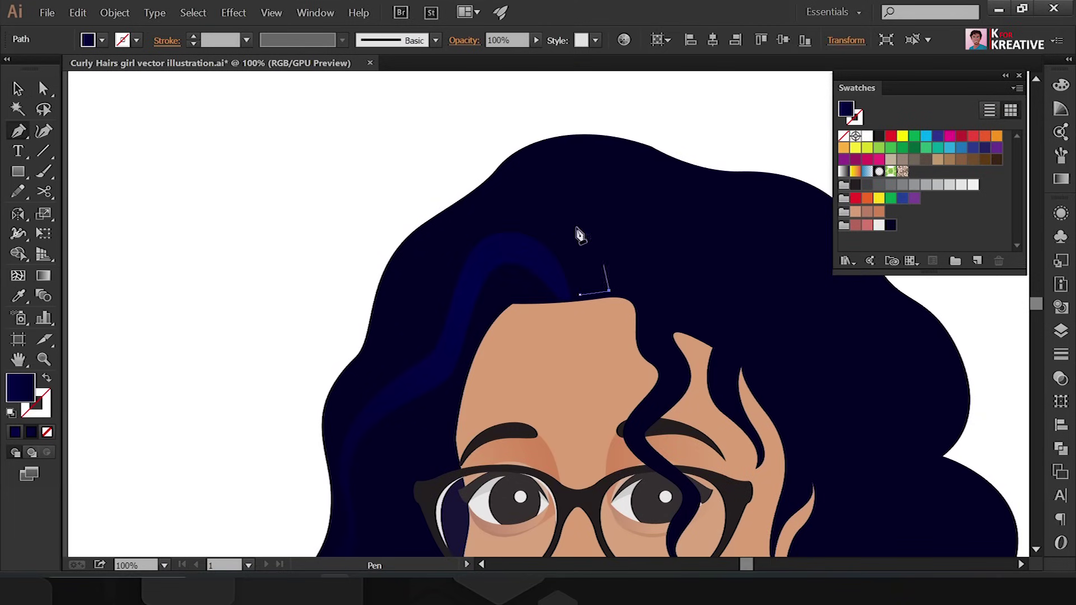
# - Draw a second highlight strand near the crown, set its fill, and reshape its tip
pyautogui.click(459, 253)
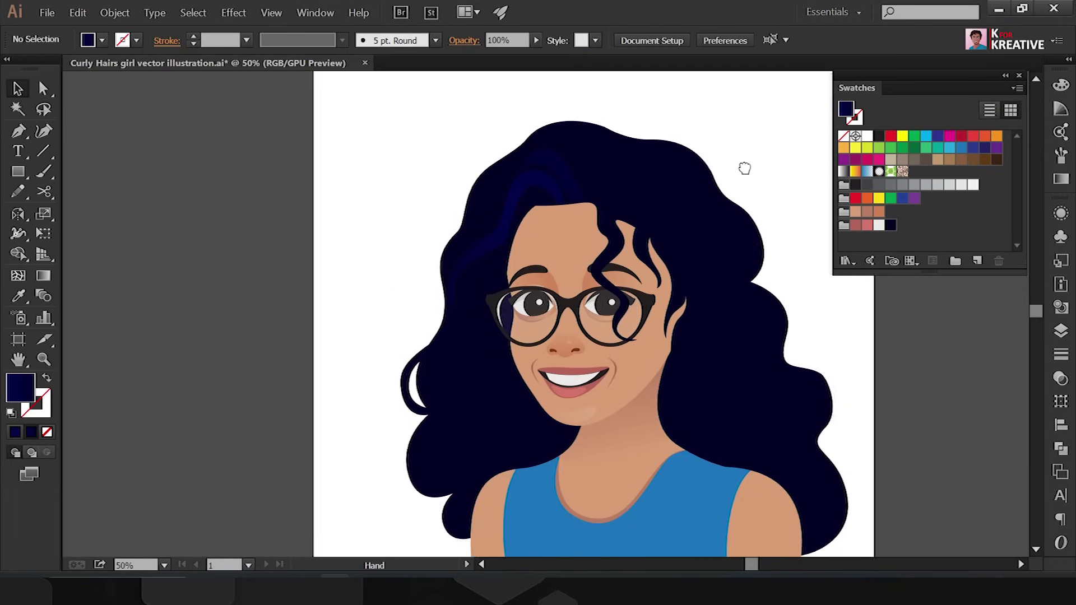
pyautogui.doubleClick(8, 399)
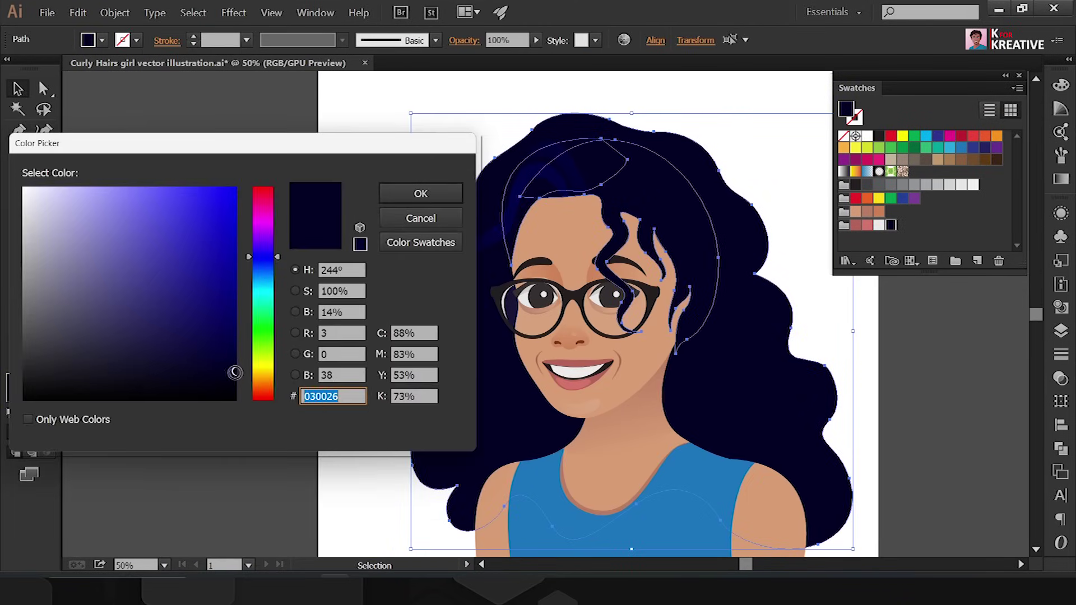
pyautogui.click(446, 226)
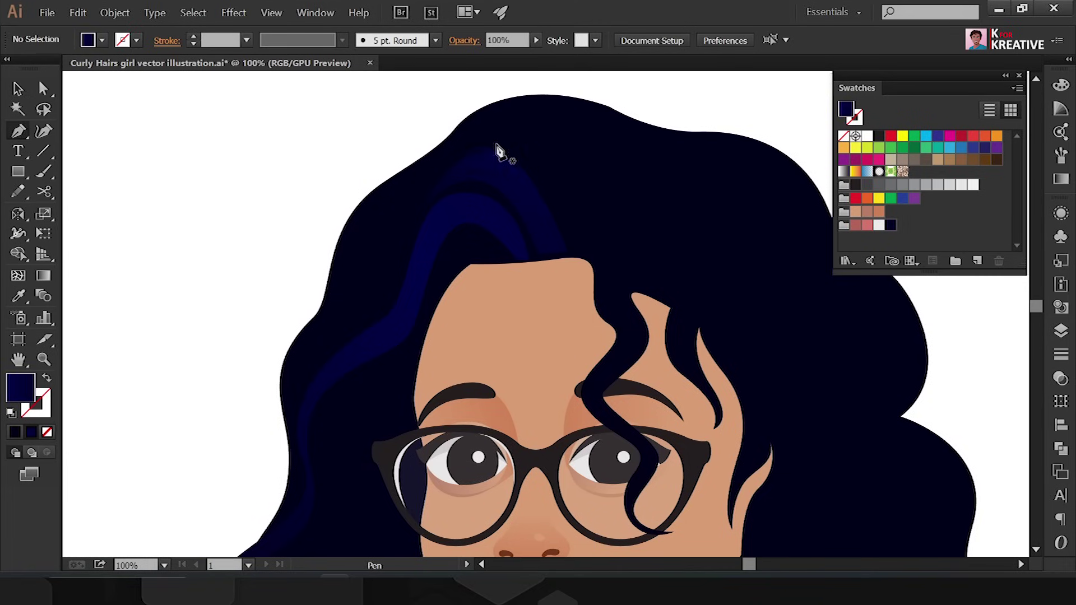
pyautogui.click(493, 145)
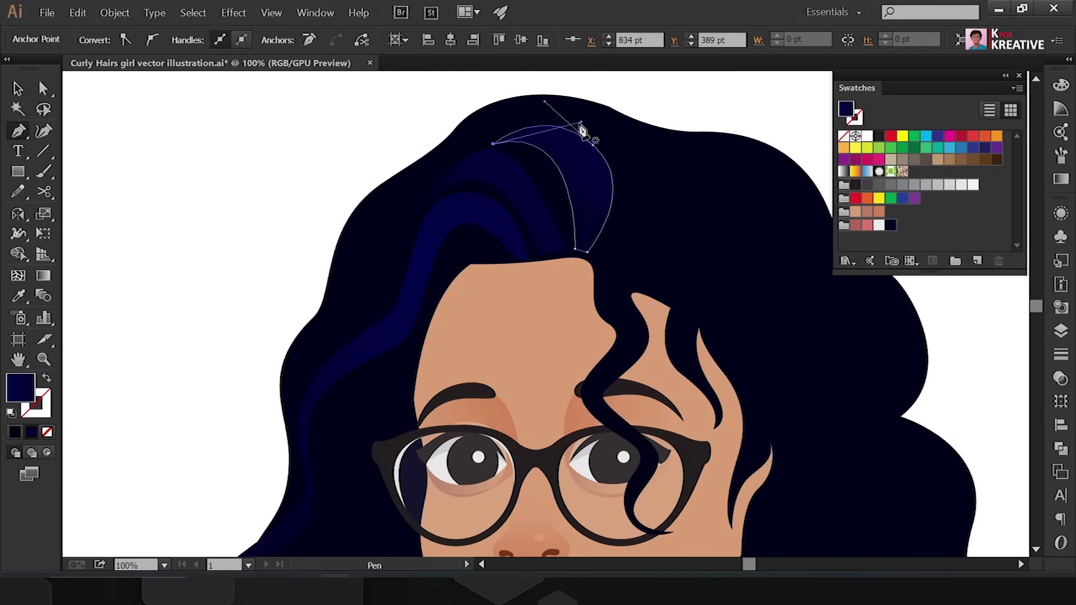
pyautogui.press('a')
pyautogui.hotkey('ctrl', 'shift', 'a')
pyautogui.hotkey('ctrl', '+')
pyautogui.moveTo(493, 211); pyautogui.dragTo(524, 219)
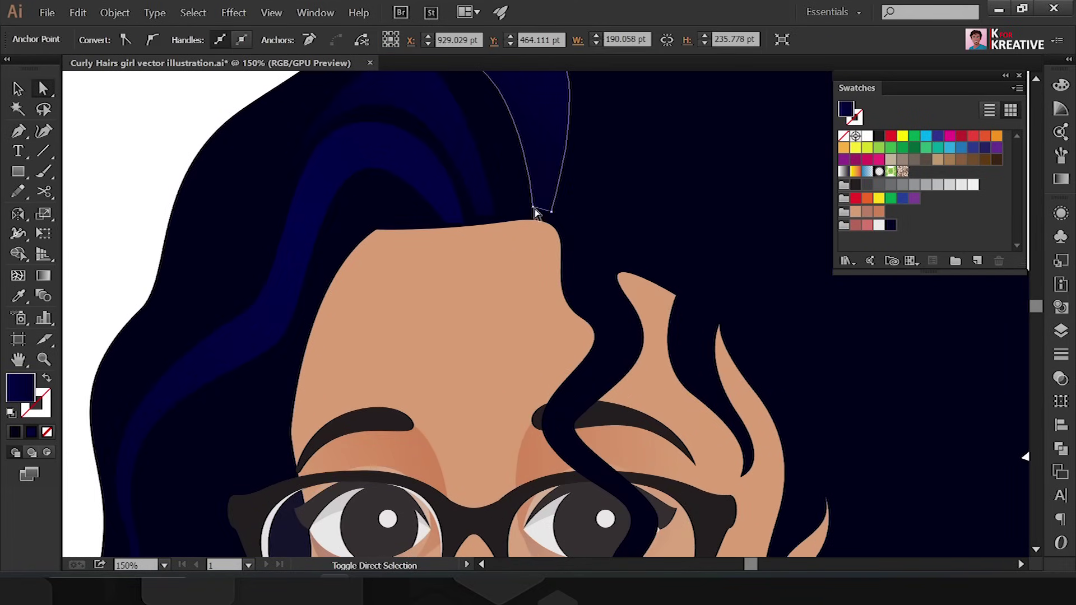
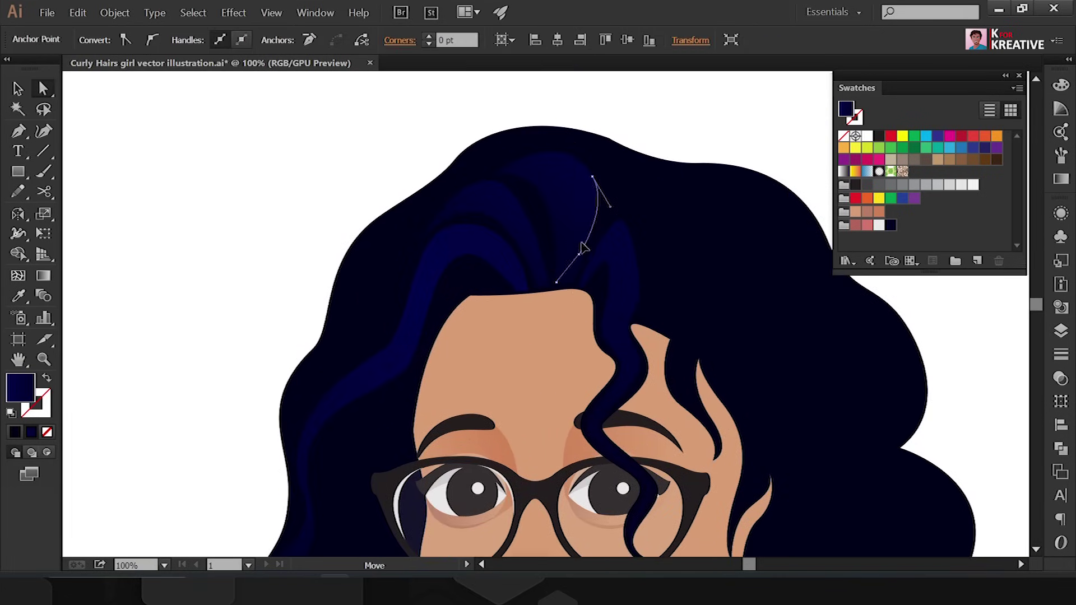
# - Draw a navy highlight strand across the top of the hair and select one of its anchors
pyautogui.hotkey('ctrl', 'shift', 'a')
pyautogui.press('p')
pyautogui.click(596, 230)
pyautogui.click(618, 200)
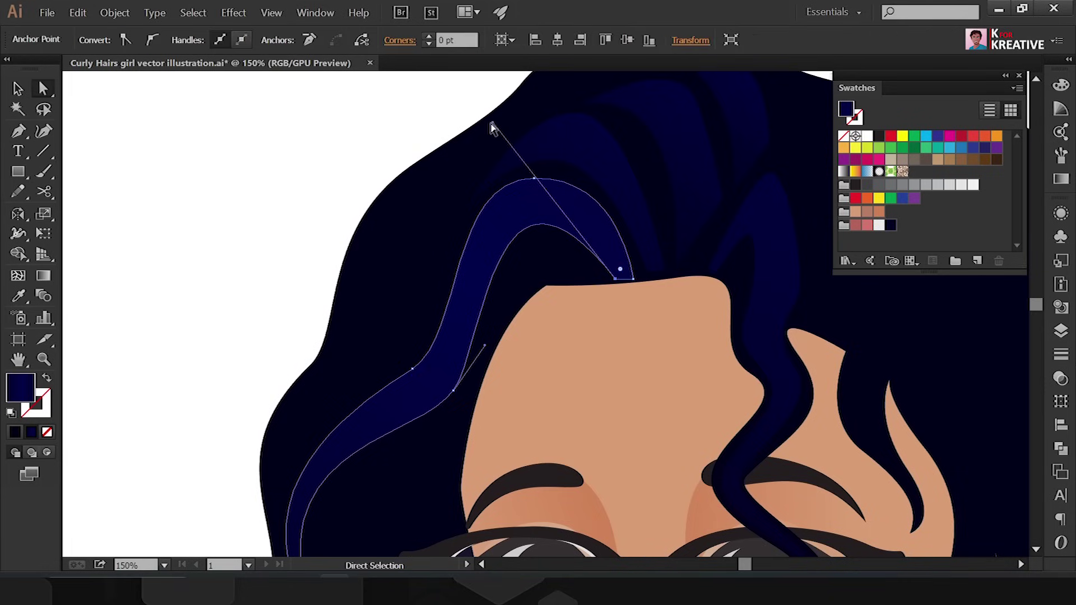
pyautogui.click(634, 259)
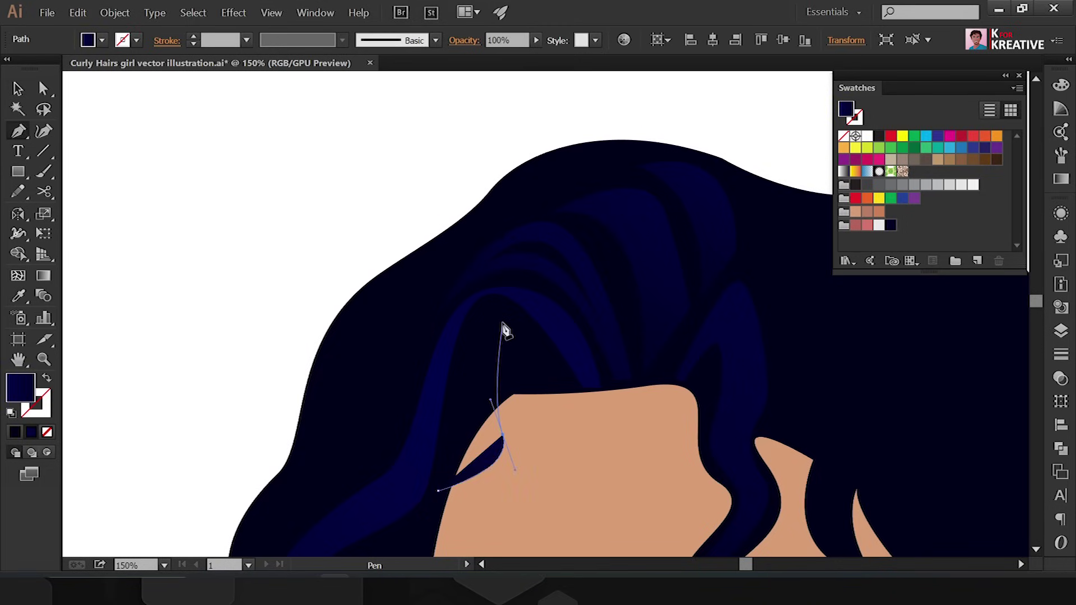
pyautogui.click(487, 307)
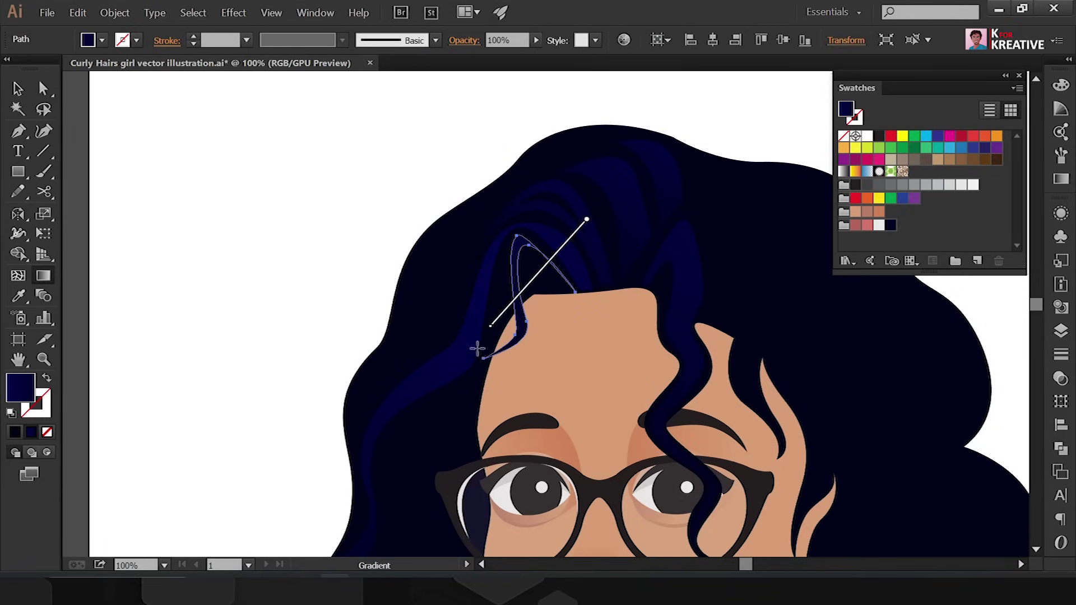
pyautogui.press('a')
pyautogui.click(520, 253)
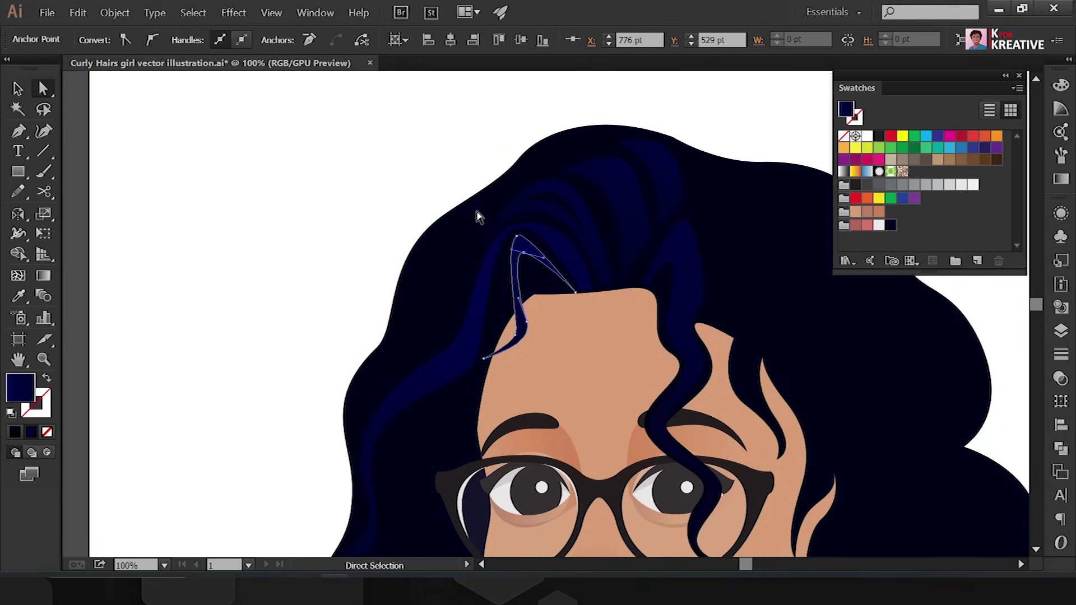
# - Pen-draw the crescent flyaway lock with a rounded curl tip on the left side
pyautogui.press('p')
pyautogui.moveTo(355, 343); pyautogui.dragTo(408, 307)
pyautogui.moveTo(469, 268); pyautogui.dragTo(475, 225)
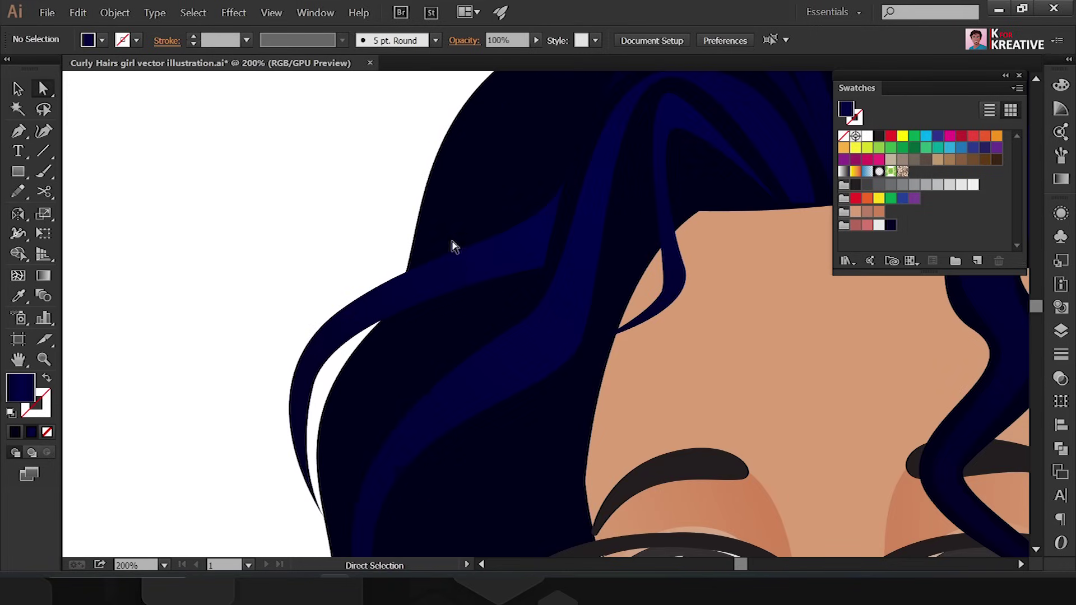
pyautogui.moveTo(370, 183); pyautogui.dragTo(388, 177)
pyautogui.moveTo(545, 192); pyautogui.dragTo(612, 228)
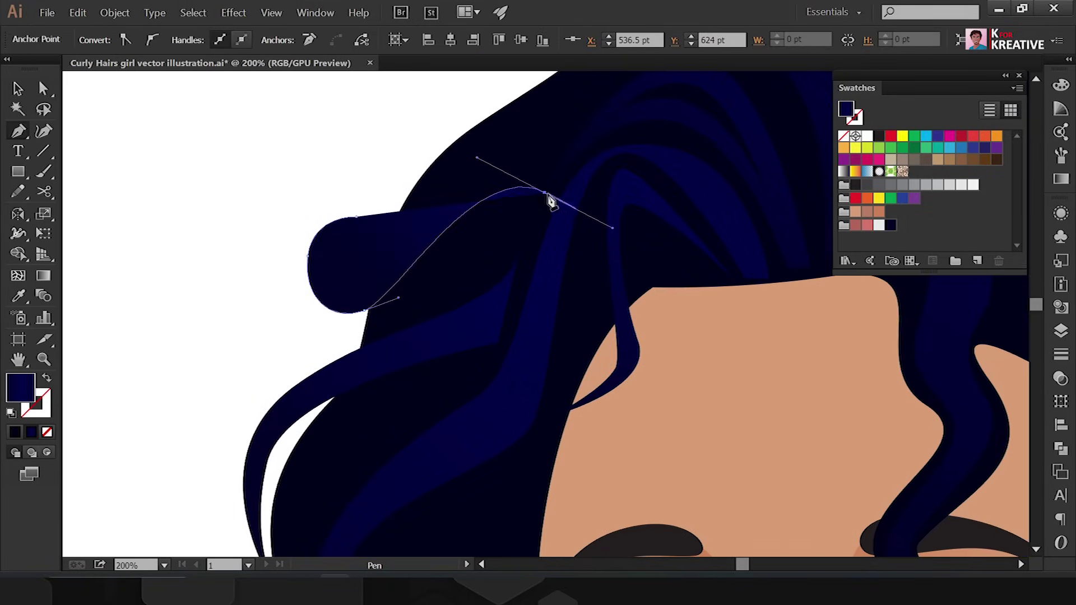
pyautogui.click(372, 317)
pyautogui.moveTo(299, 287); pyautogui.dragTo(266, 231)
# - Reshape the curl's left curve, then begin another strand across the crown
pyautogui.press('ctrl')
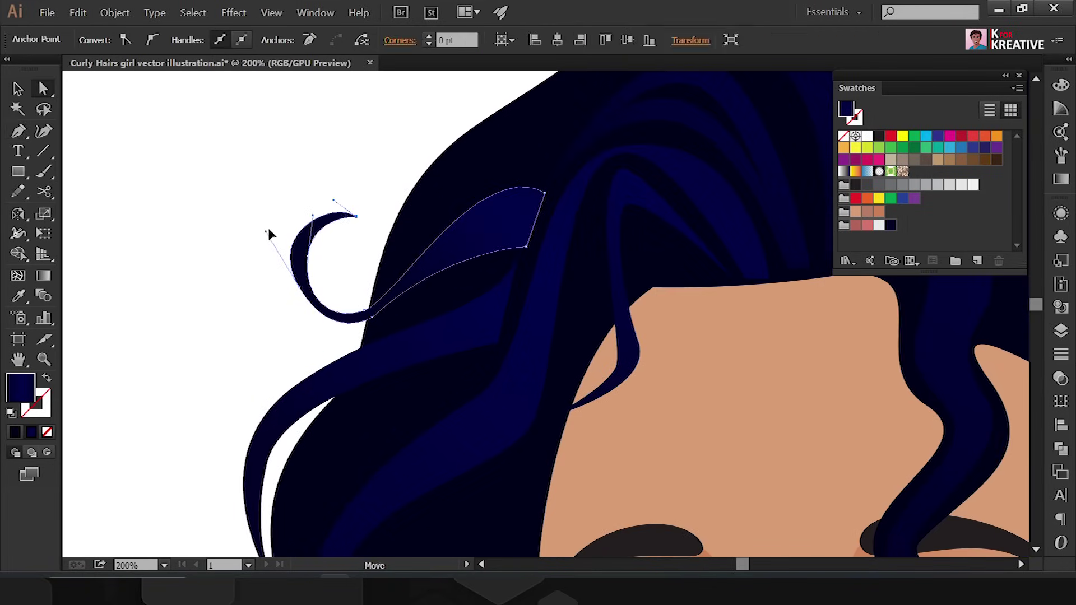
pyautogui.moveTo(303, 264); pyautogui.dragTo(325, 354)
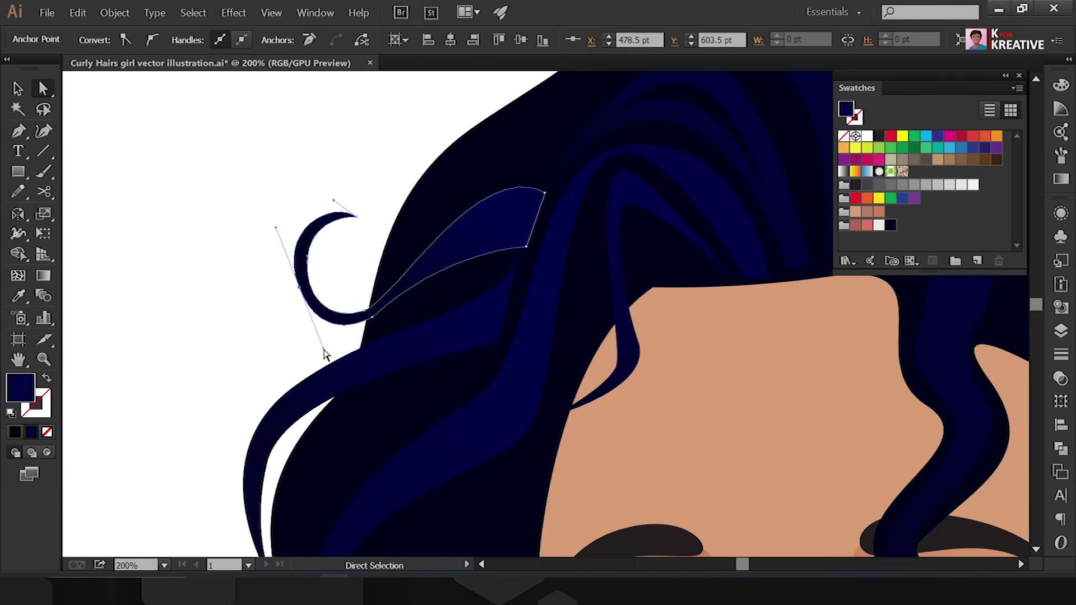
pyautogui.click(373, 318)
pyautogui.hotkey('ctrl', '0')
pyautogui.hotkey('ctrl', '+')
pyautogui.hotkey('ctrl', '+')
pyautogui.press('p')
pyautogui.click(525, 210)
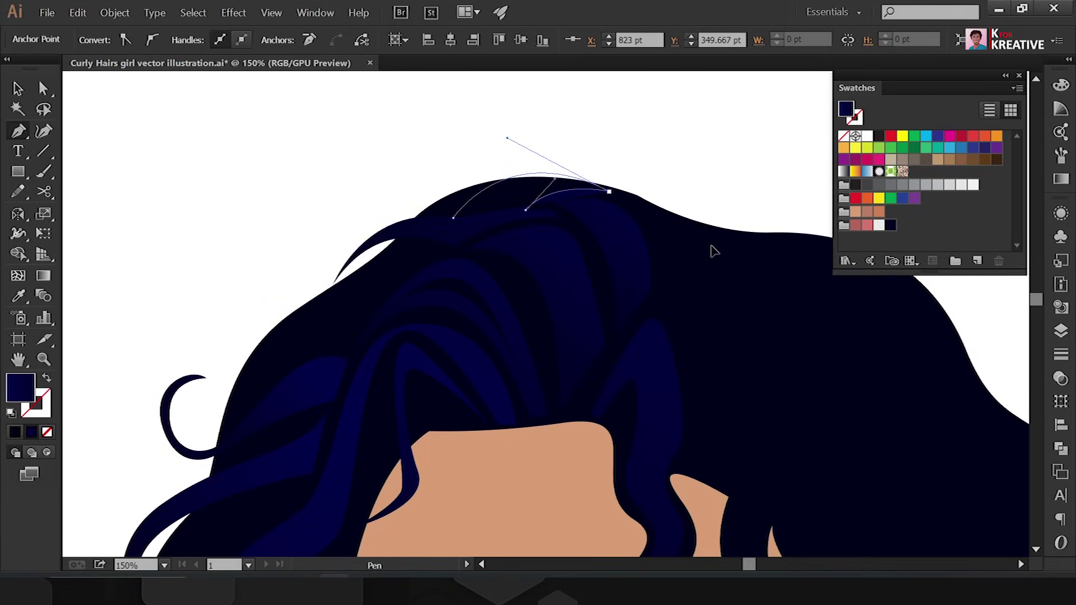
# - Finish the crown strand and start a curved strand on the left hair
pyautogui.press('v')
pyautogui.hotkey('ctrl', '-')
pyautogui.hotkey('ctrl', '-')
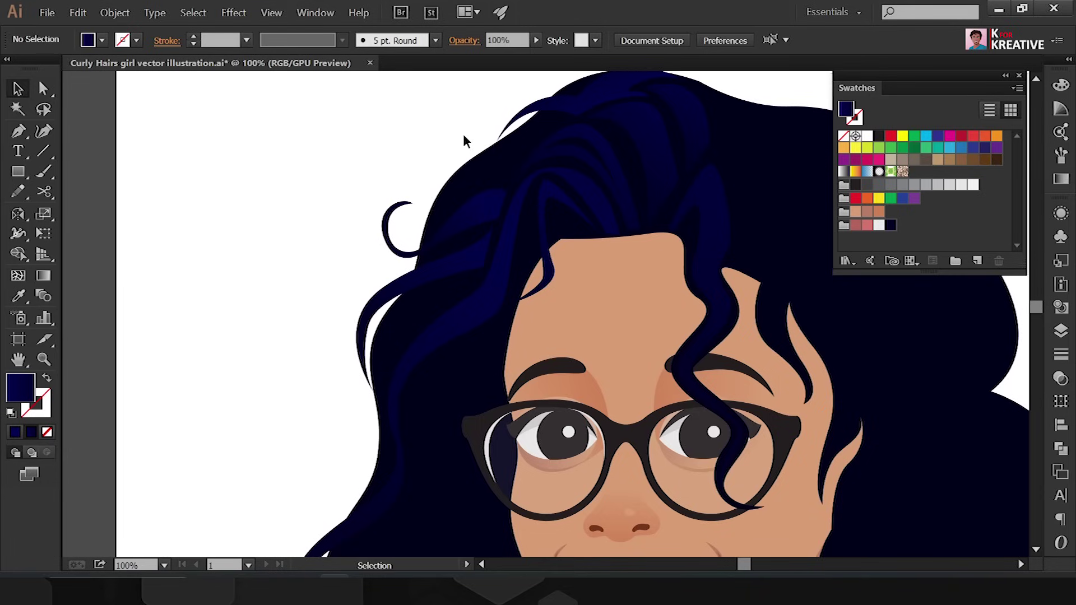
pyautogui.press('p')
pyautogui.click(436, 213)
pyautogui.click(555, 128)
pyautogui.moveTo(498, 173); pyautogui.dragTo(499, 187)
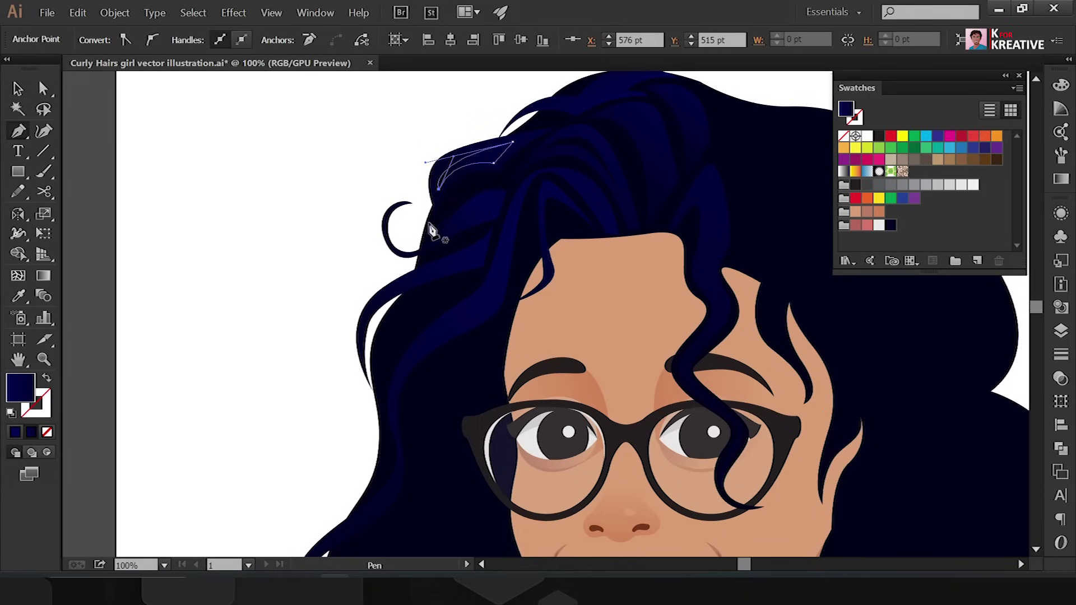
# - Draw narrow curved strand shapes down the left side of the hair
pyautogui.click(474, 247)
pyautogui.click(518, 226)
pyautogui.moveTo(497, 290); pyautogui.dragTo(459, 324)
pyautogui.moveTo(395, 343); pyautogui.dragTo(450, 293)
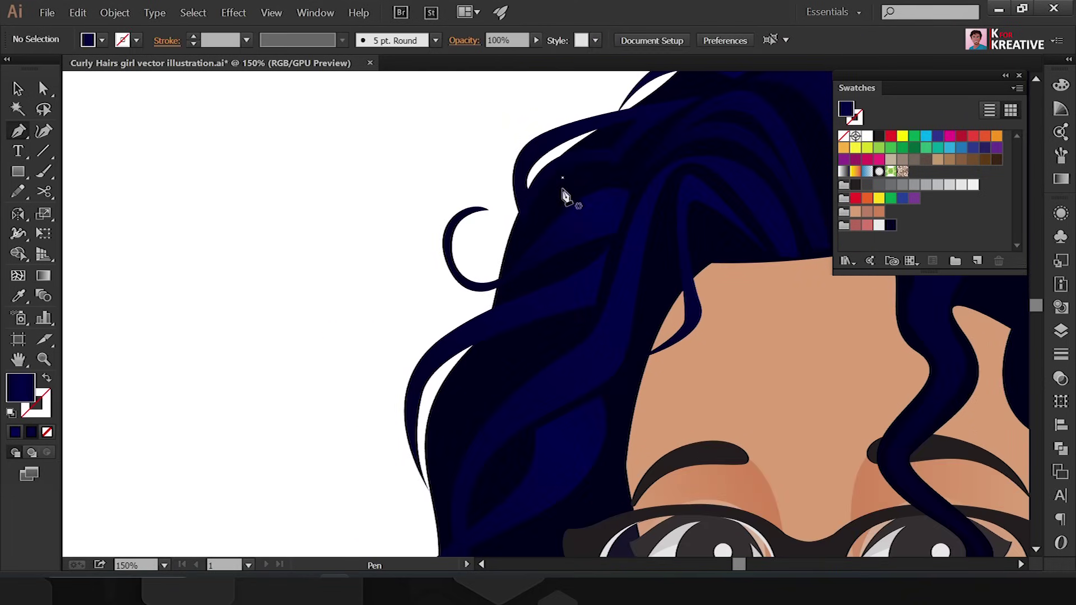
pyautogui.click(505, 217)
pyautogui.click(531, 361)
pyautogui.click(579, 331)
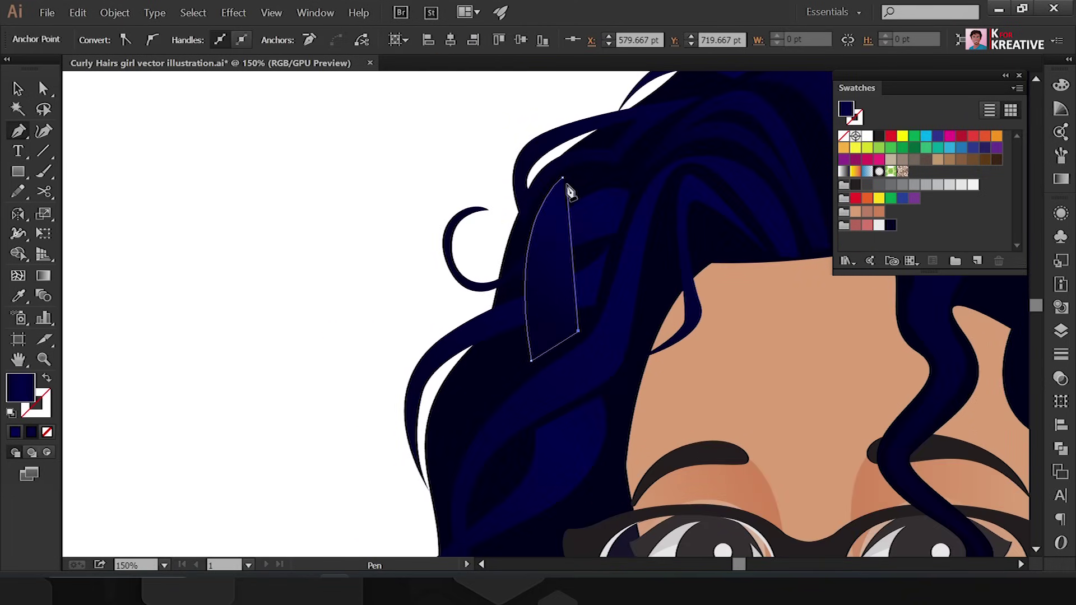
pyautogui.moveTo(563, 178); pyautogui.dragTo(583, 140)
# - Send the new strand behind the hair and give it a dark 8 pt outline
pyautogui.scroll(1, 583, 180)
pyautogui.press('v')
pyautogui.scroll(-2, 583, 178)
pyautogui.hotkey('ctrl', '[')
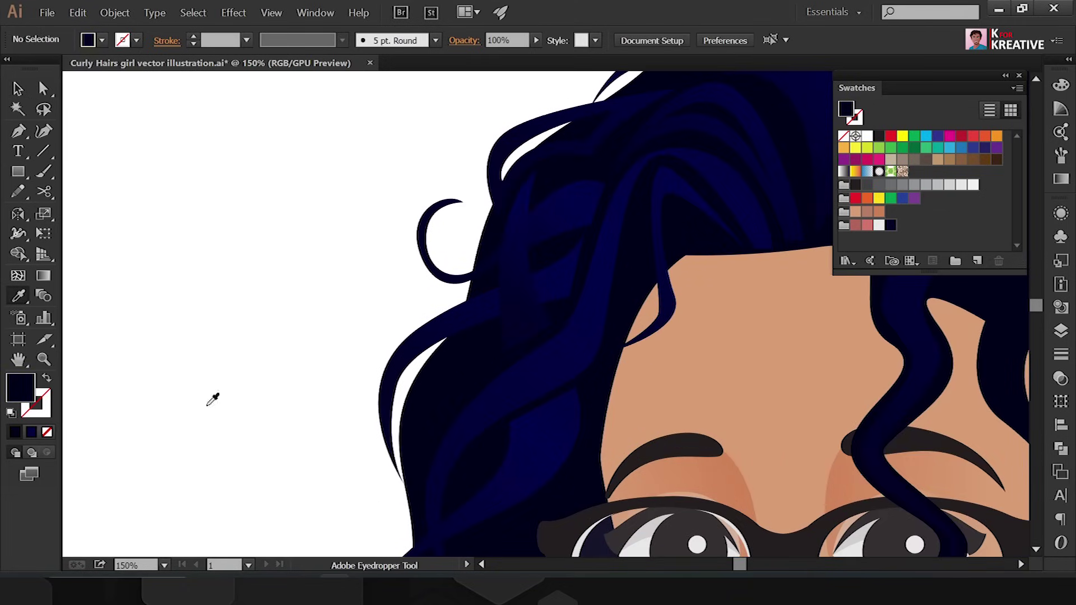
pyautogui.doubleClick(35, 402)
pyautogui.click(420, 192)
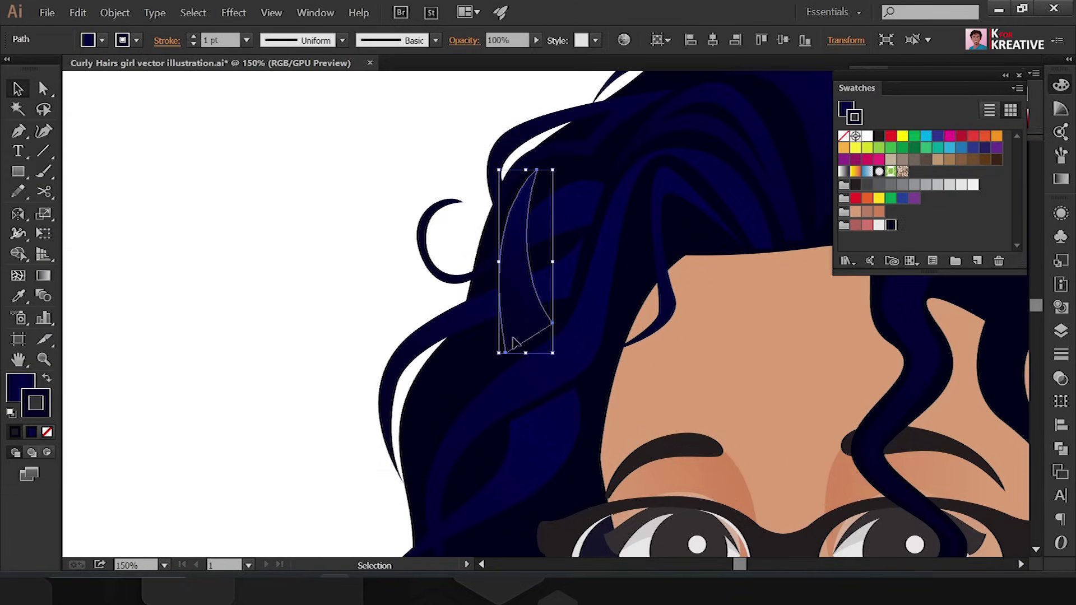
pyautogui.click(193, 37)
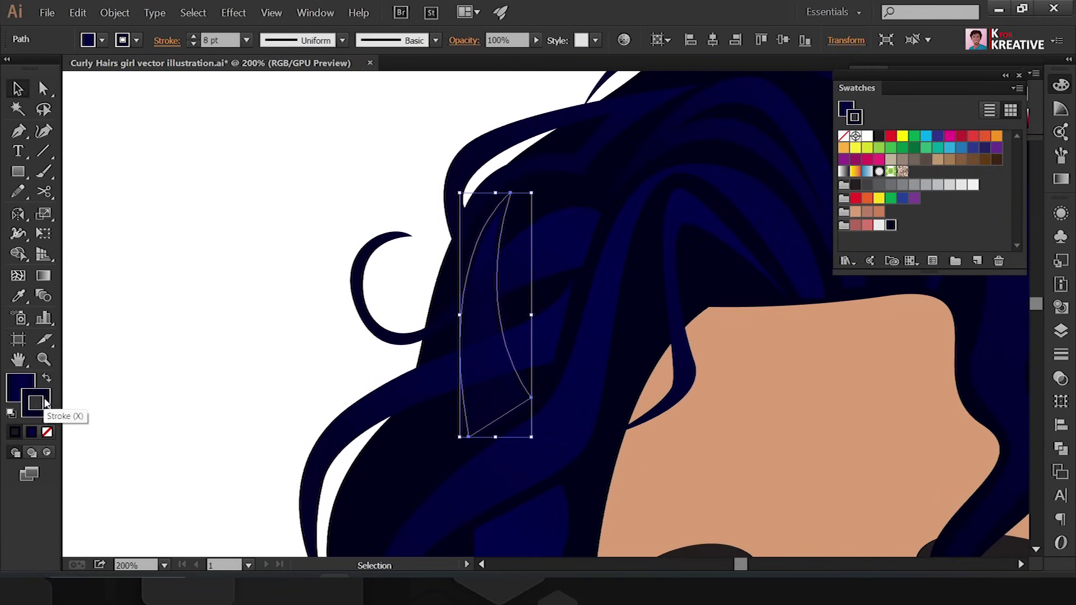
pyautogui.doubleClick(35, 403)
pyautogui.click(420, 194)
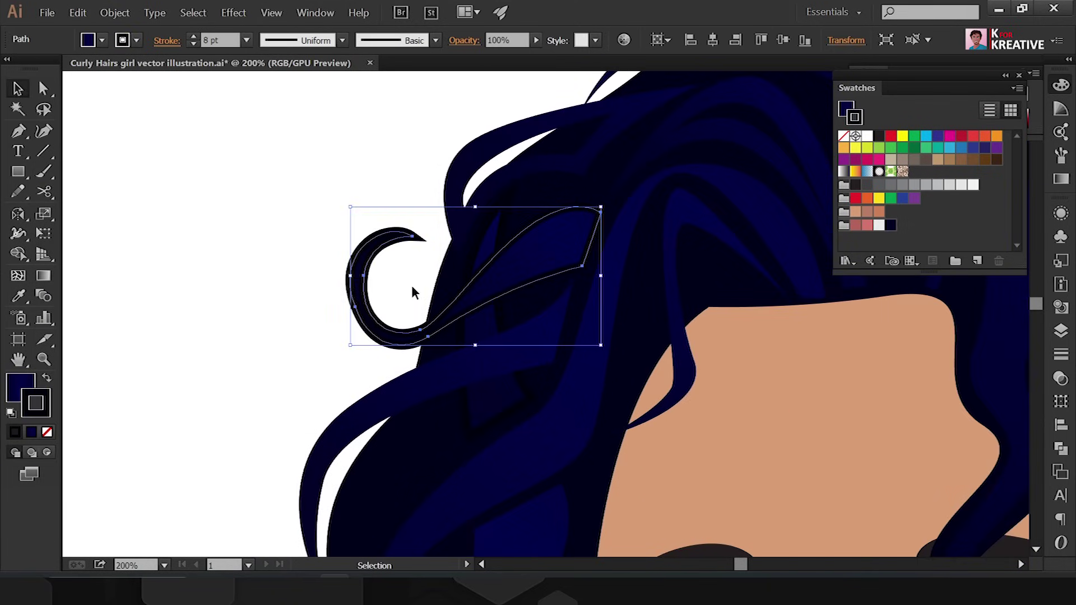
pyautogui.hotkey('ctrl', 'shift', 'a')
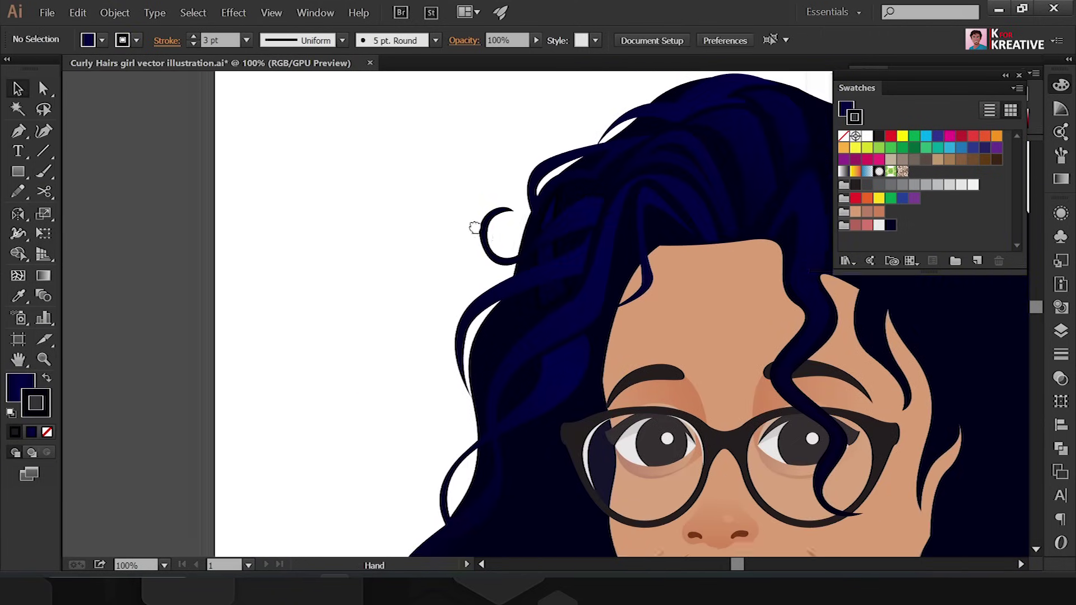
# - Draw another strand curving down the left hair and tuck it behind the hair mass
pyautogui.hotkey('ctrl', '+')
pyautogui.press('p')
pyautogui.click(624, 217)
pyautogui.moveTo(537, 409); pyautogui.dragTo(401, 470)
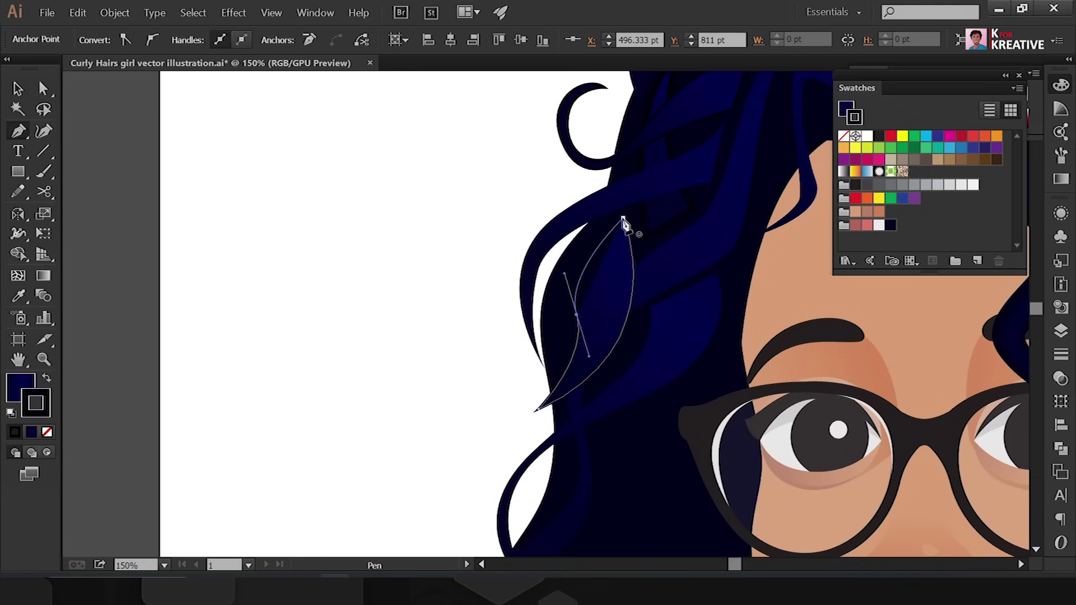
pyautogui.hotkey('ctrl', '-')
pyautogui.hotkey('ctrl', ']')
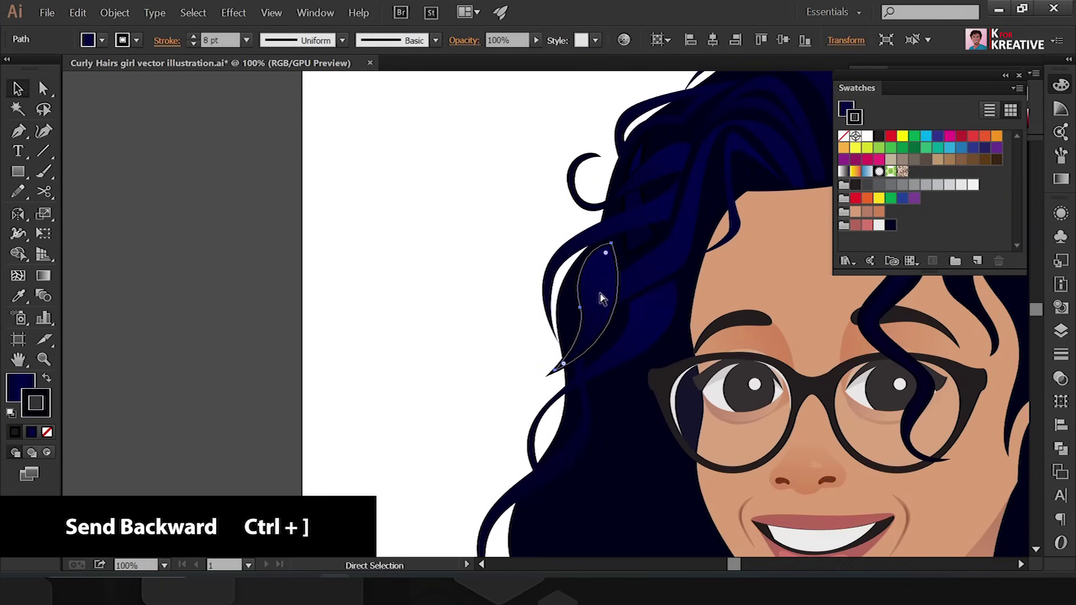
pyautogui.hotkey('ctrl', 'shift', 'a')
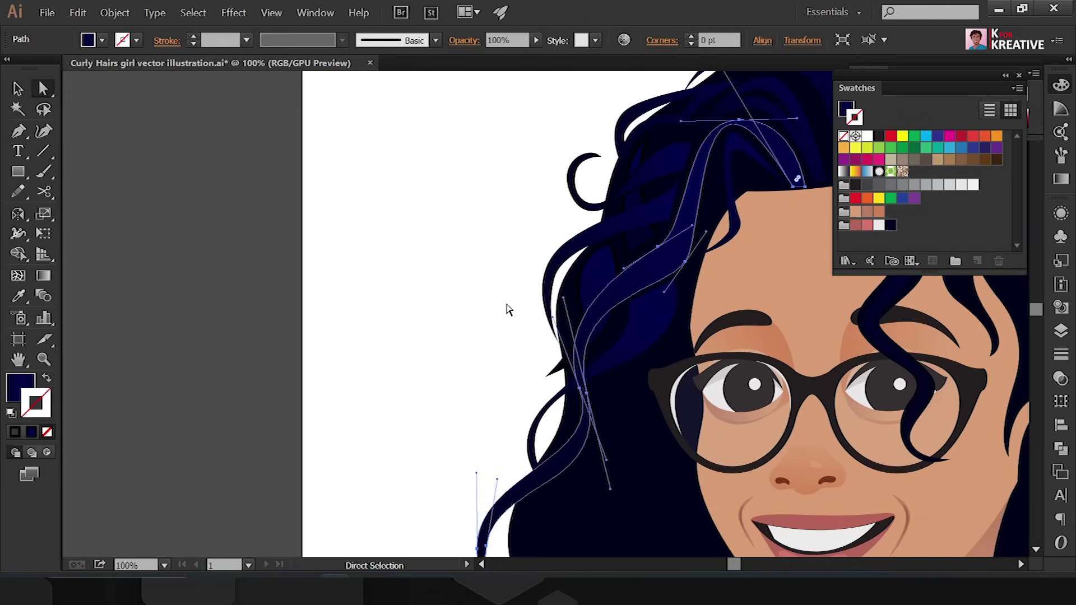
pyautogui.press('v')
pyautogui.hotkey('ctrl', '-')
pyautogui.hotkey('ctrl', '-')
pyautogui.hotkey('ctrl', '+')
pyautogui.hotkey('ctrl', '+')
pyautogui.hotkey('ctrl', '+')
# - Pen-draw a curled strand hanging down over the left shoulder
pyautogui.press('p')
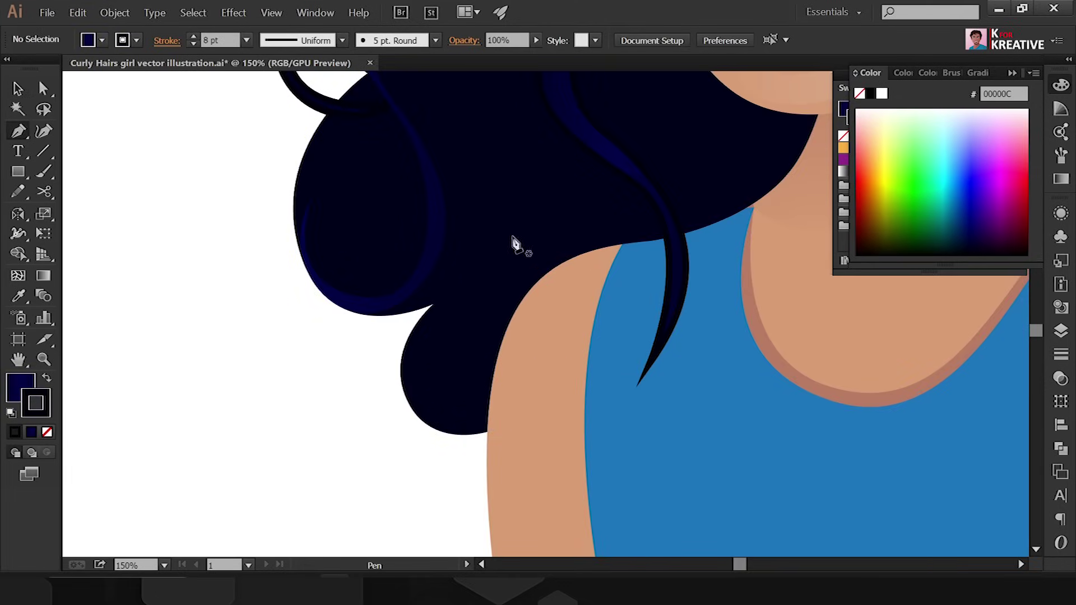
pyautogui.click(637, 196)
pyautogui.moveTo(573, 270); pyautogui.dragTo(534, 297)
pyautogui.moveTo(632, 429); pyautogui.dragTo(667, 421)
pyautogui.moveTo(710, 240); pyautogui.dragTo(698, 219)
pyautogui.moveTo(751, 111); pyautogui.dragTo(793, 113)
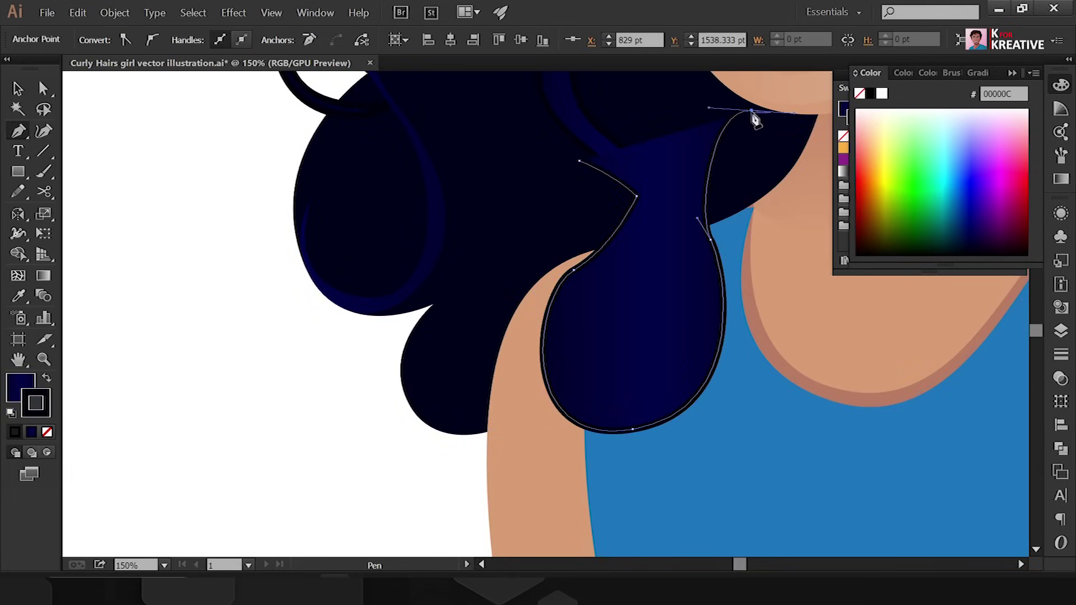
pyautogui.moveTo(632, 444); pyautogui.dragTo(532, 441)
pyautogui.click(579, 160)
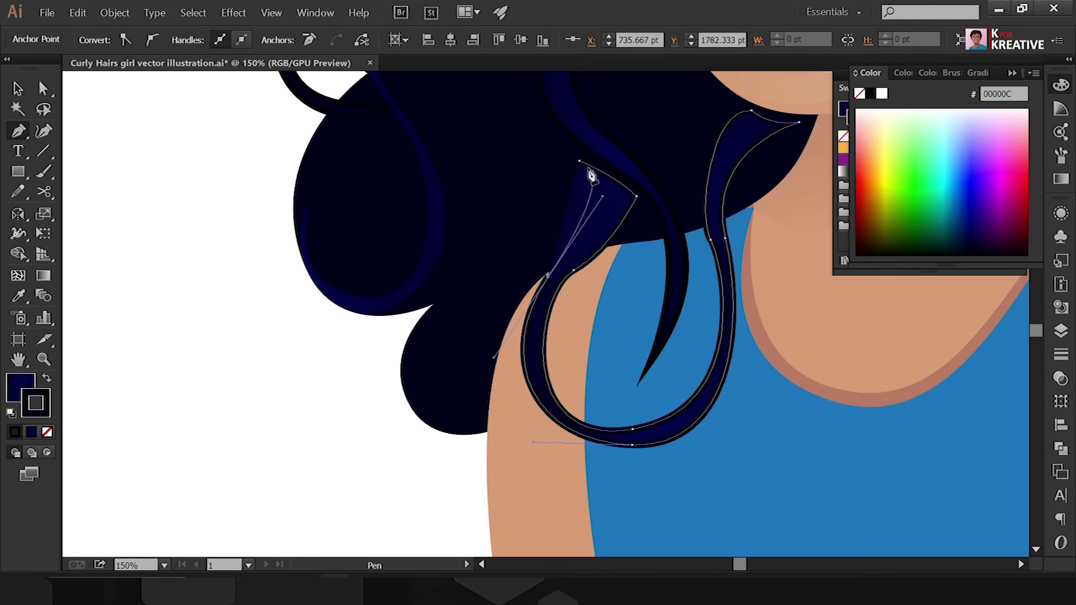
# - Refine the strand's upper-left curve and send the neck strand behind the neck
pyautogui.press('a')
pyautogui.moveTo(537, 294); pyautogui.dragTo(517, 309)
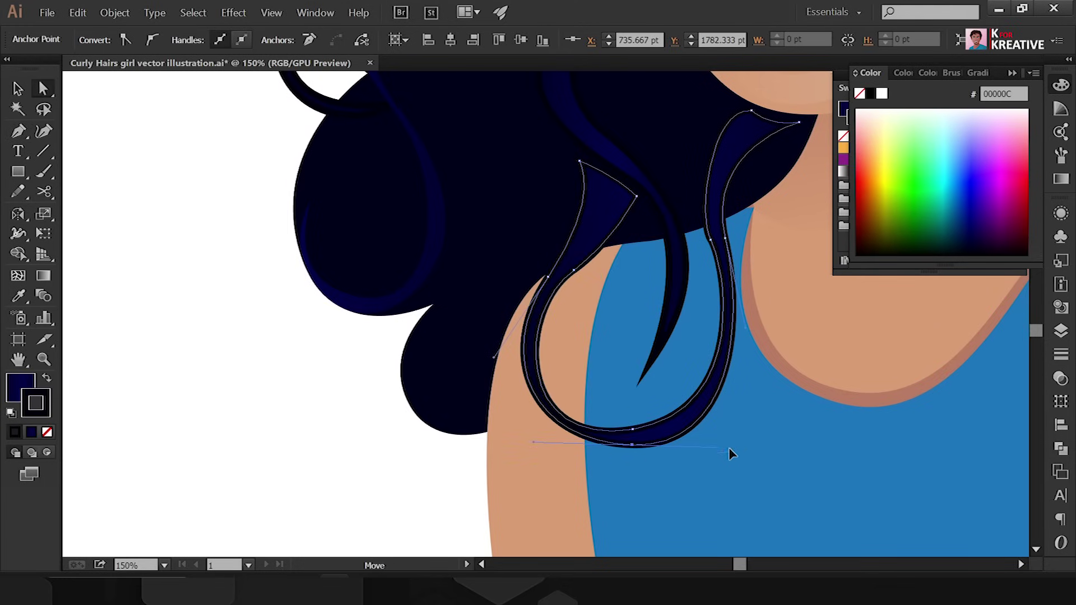
pyautogui.click(293, 343)
pyautogui.hotkey('ctrl', '-')
pyautogui.hotkey('ctrl', '-')
pyautogui.press('p')
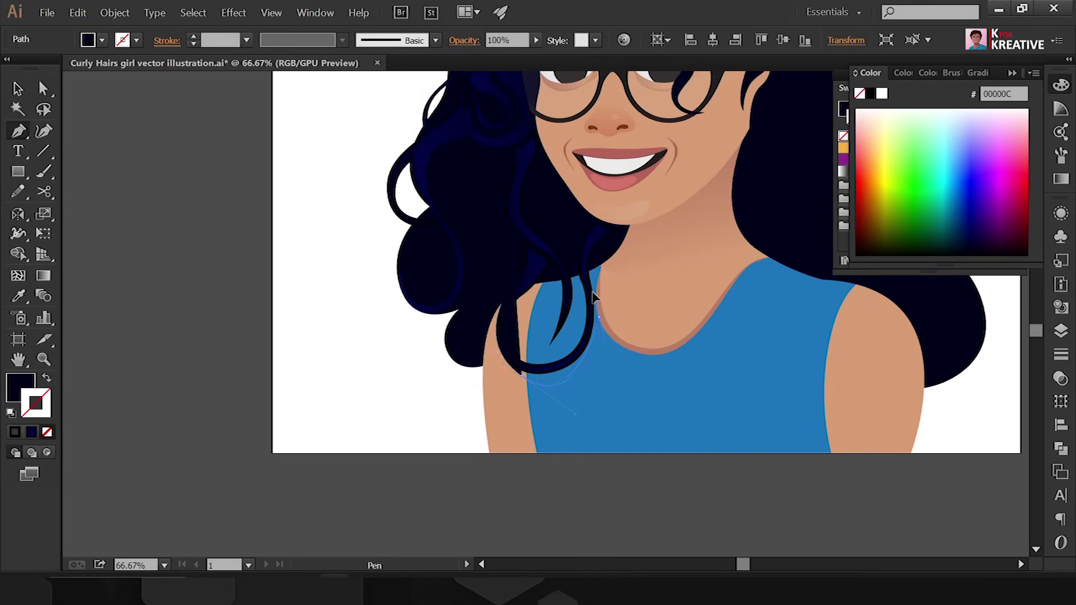
pyautogui.click(516, 279)
pyautogui.hotkey('ctrl', '[')
pyautogui.scroll(1, 561, 387)
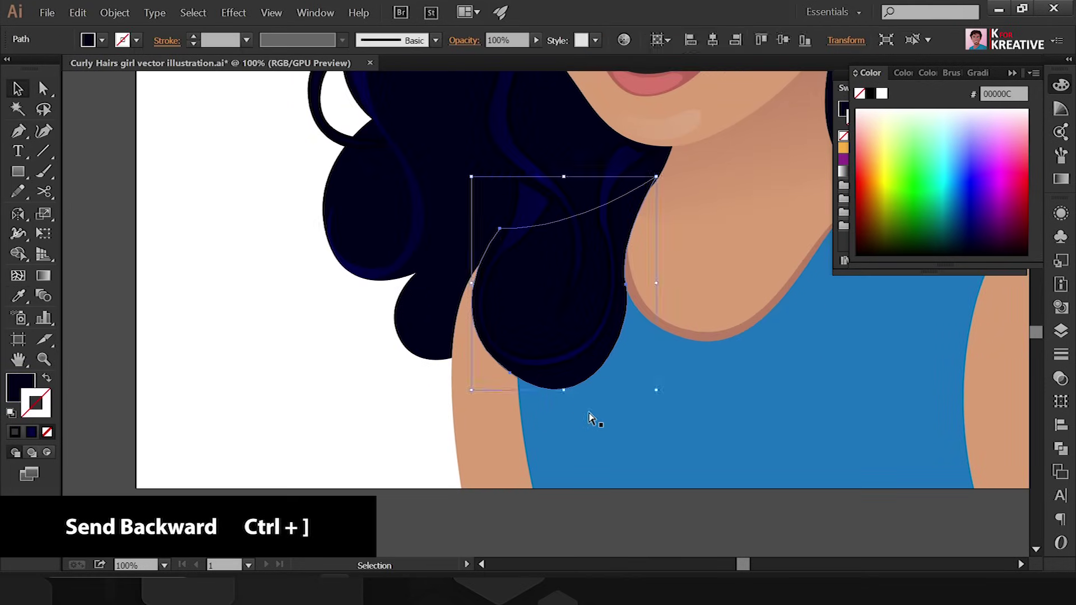
# - Select both shoulder strands and apply the dark hair style with the Eyedropper
pyautogui.press('a')
pyautogui.hotkey('ctrl', 'shift', 'a')
pyautogui.hotkey('ctrl', '-')
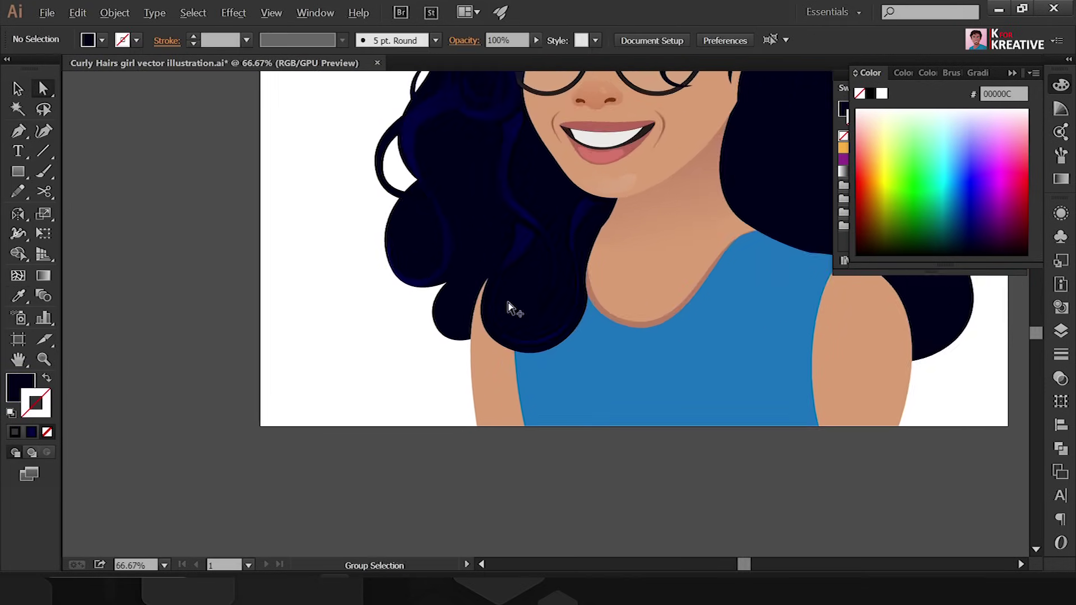
pyautogui.scroll(1, 556, 360)
pyautogui.click(558, 362)
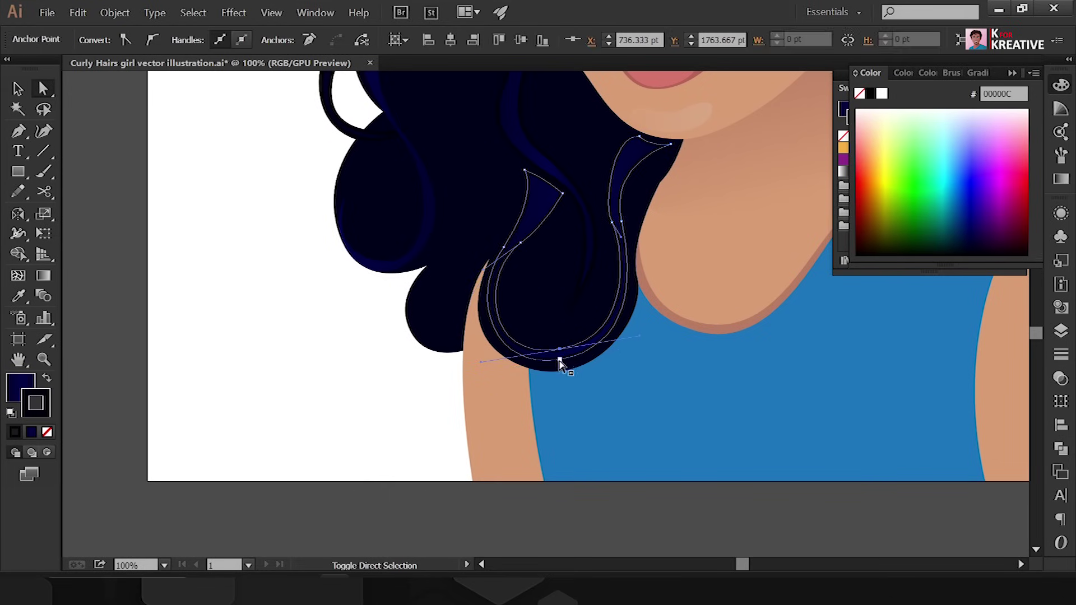
pyautogui.click(653, 329)
pyautogui.hotkey('ctrl', '-')
pyautogui.press('i')
pyautogui.scroll(3, 540, 464)
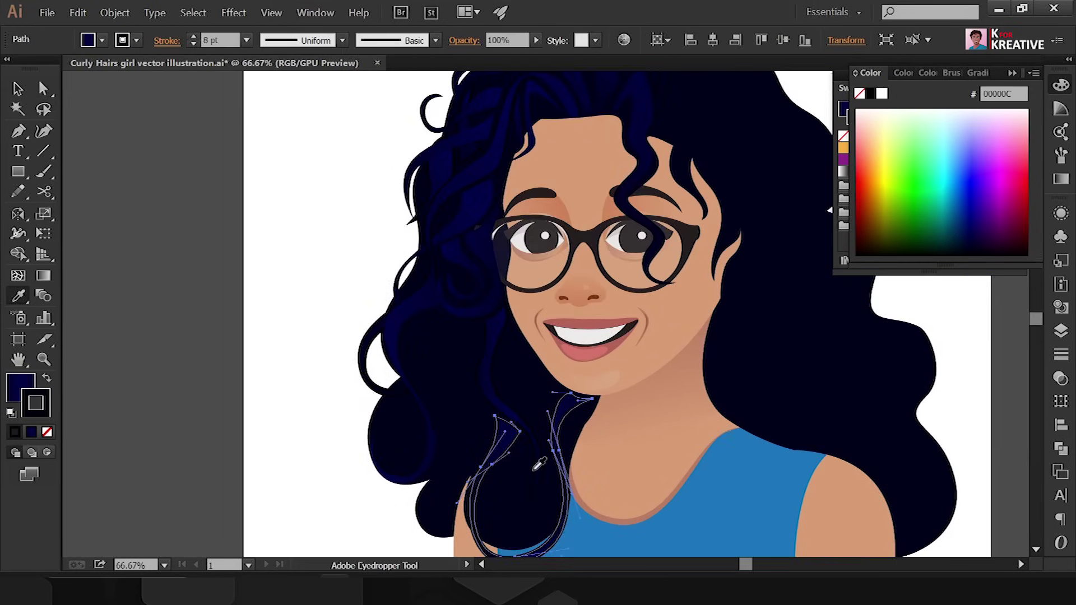
# - Draw a thin navy strand following the lower-left curl
pyautogui.click(47, 432)
pyautogui.scroll(-3, 486, 409)
pyautogui.scroll(2, 447, 209)
pyautogui.press('p')
pyautogui.moveTo(446, 162); pyautogui.dragTo(403, 192)
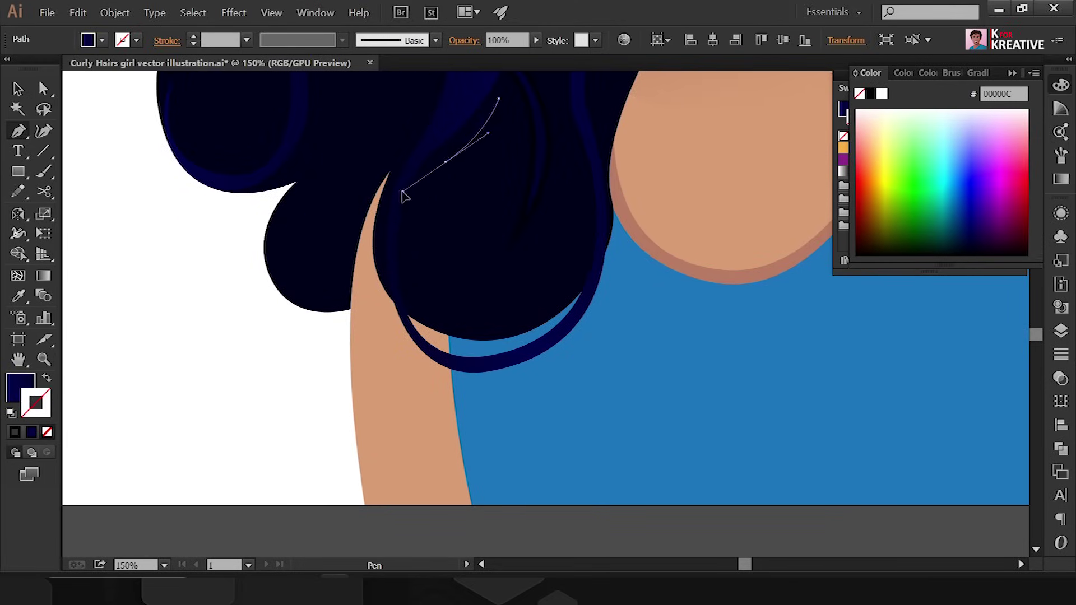
pyautogui.moveTo(471, 317); pyautogui.dragTo(552, 348)
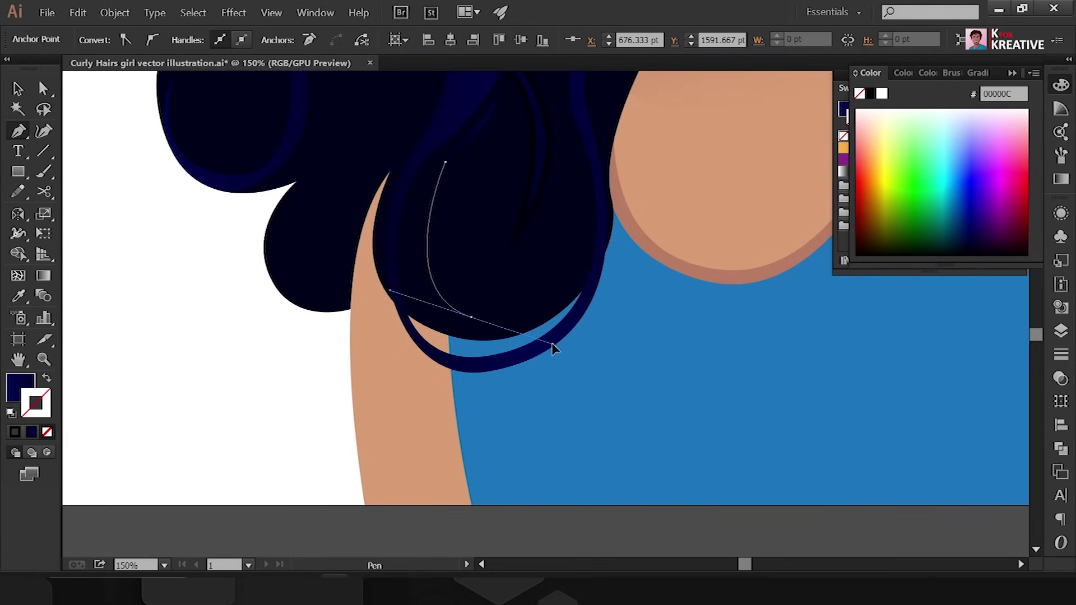
pyautogui.click(501, 112)
pyautogui.scroll(2, 583, 137)
# - Add another thin strand and a long curving strand, sending it behind other hair
pyautogui.click(563, 109)
pyautogui.moveTo(516, 251); pyautogui.dragTo(464, 294)
pyautogui.moveTo(502, 447); pyautogui.dragTo(509, 374)
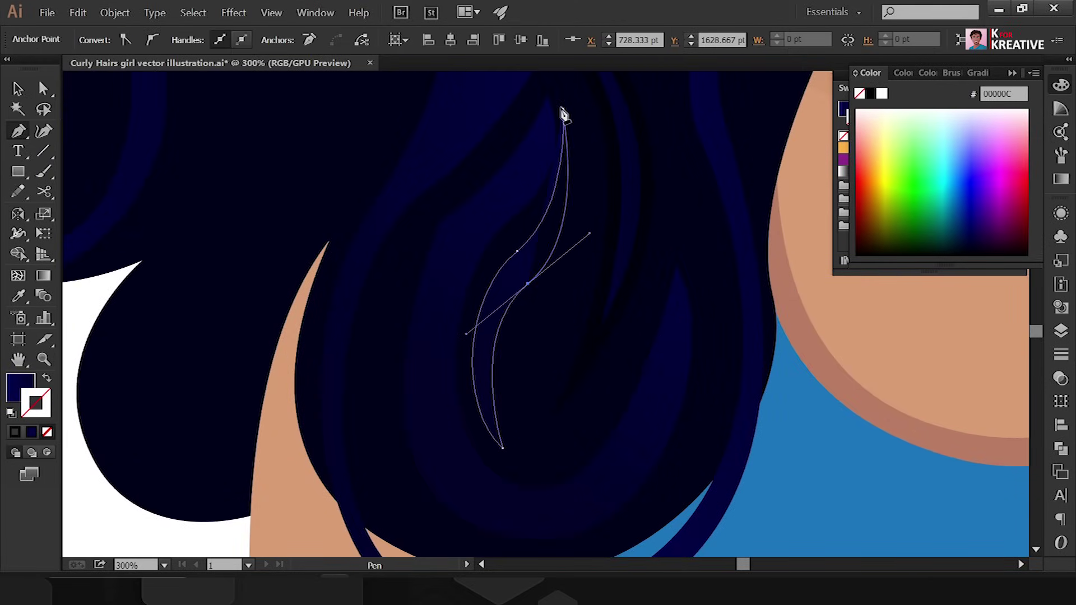
pyautogui.click(563, 120)
pyautogui.scroll(-4, 540, 115)
pyautogui.scroll(-3, 413, 325)
pyautogui.moveTo(406, 154); pyautogui.dragTo(412, 162)
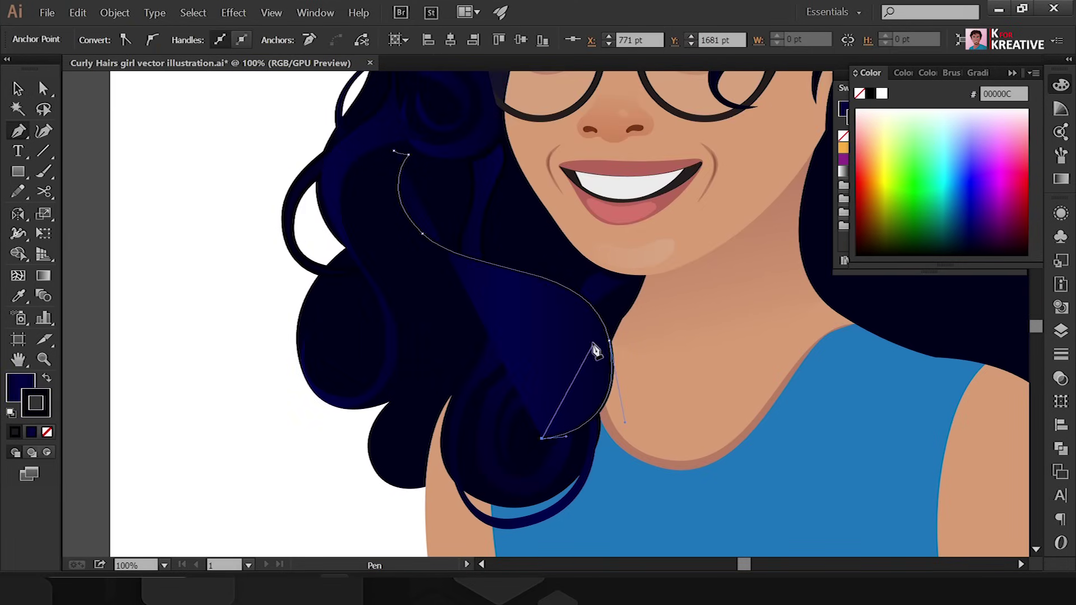
pyautogui.scroll(-3, 453, 118)
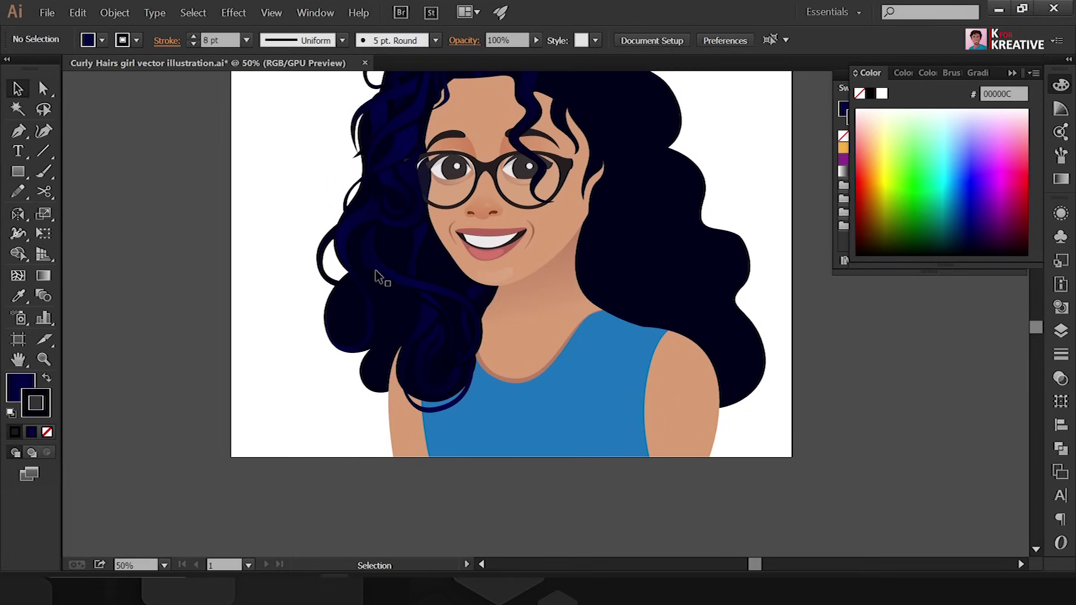
pyautogui.hotkey('ctrl', '[')
pyautogui.scroll(4, 313, 223)
# - Shape a crescent strand in the hair beside the chin
pyautogui.moveTo(462, 220); pyautogui.dragTo(519, 210)
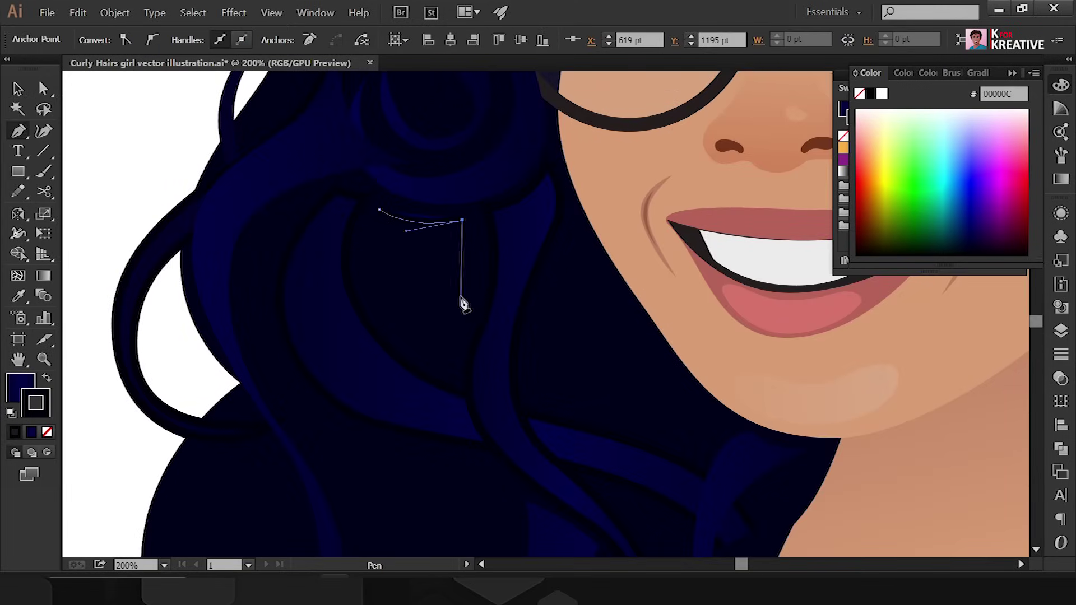
pyautogui.press('v')
pyautogui.scroll(-1, 426, 247)
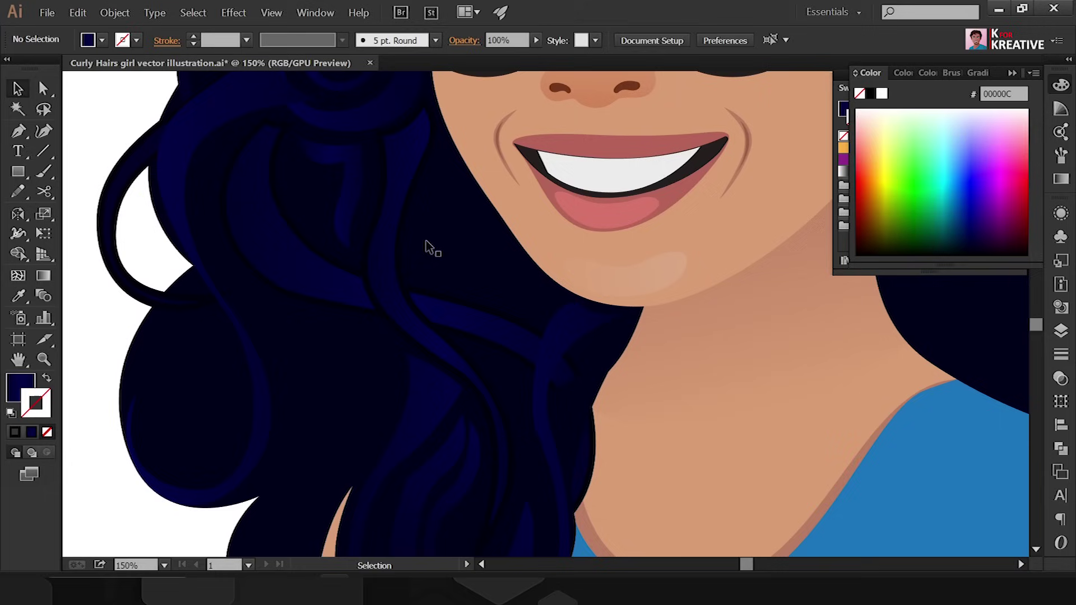
pyautogui.moveTo(438, 256); pyautogui.dragTo(474, 302)
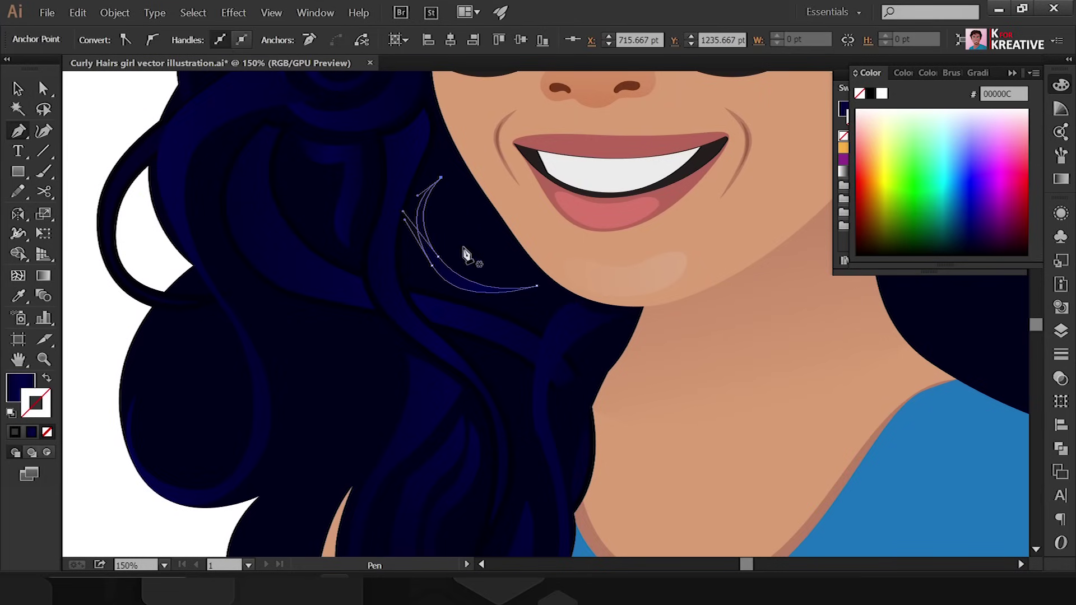
pyautogui.moveTo(433, 266); pyautogui.dragTo(424, 269)
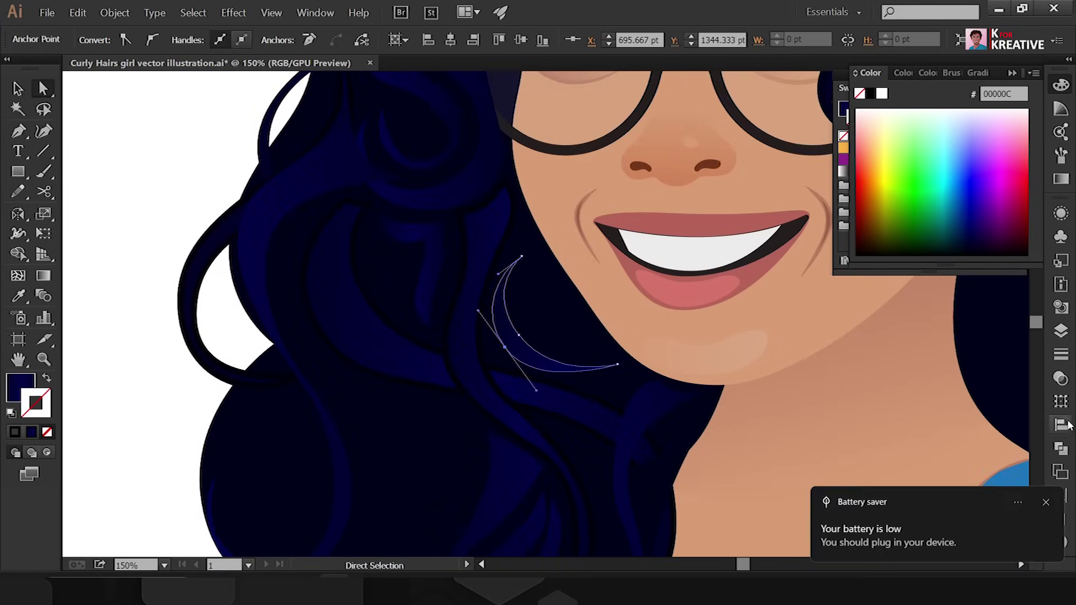
# - Draw a wisp curving off the outer edge of the lower hair
pyautogui.moveTo(680, 432); pyautogui.dragTo(766, 539)
pyautogui.click(713, 275)
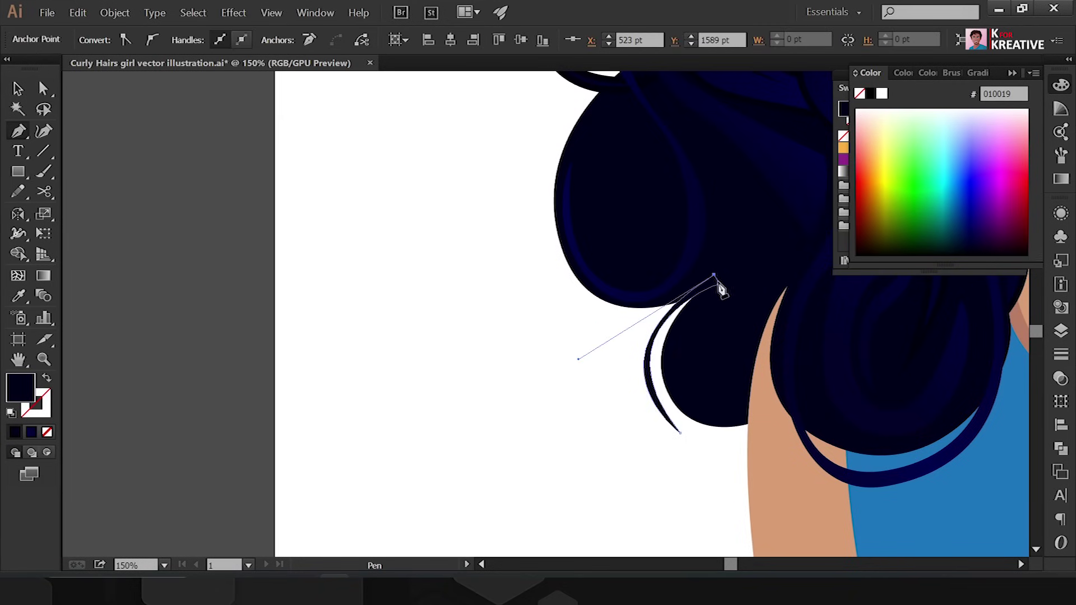
pyautogui.click(652, 121)
pyautogui.moveTo(583, 324); pyautogui.dragTo(619, 465)
pyautogui.moveTo(729, 324); pyautogui.dragTo(740, 277)
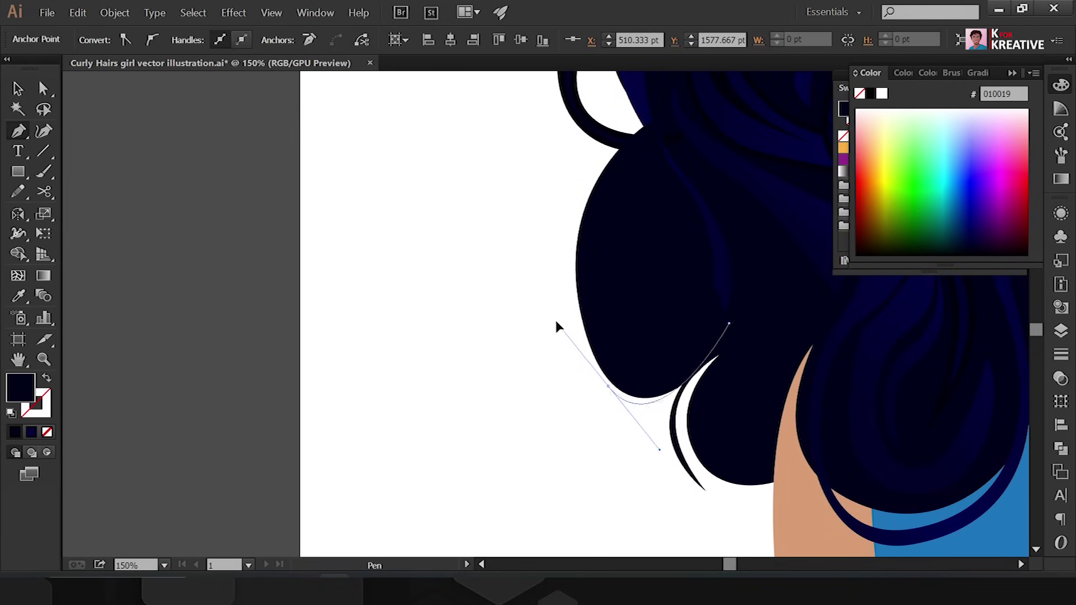
pyautogui.click(652, 121)
pyautogui.scroll(3, 752, 100)
pyautogui.press('a')
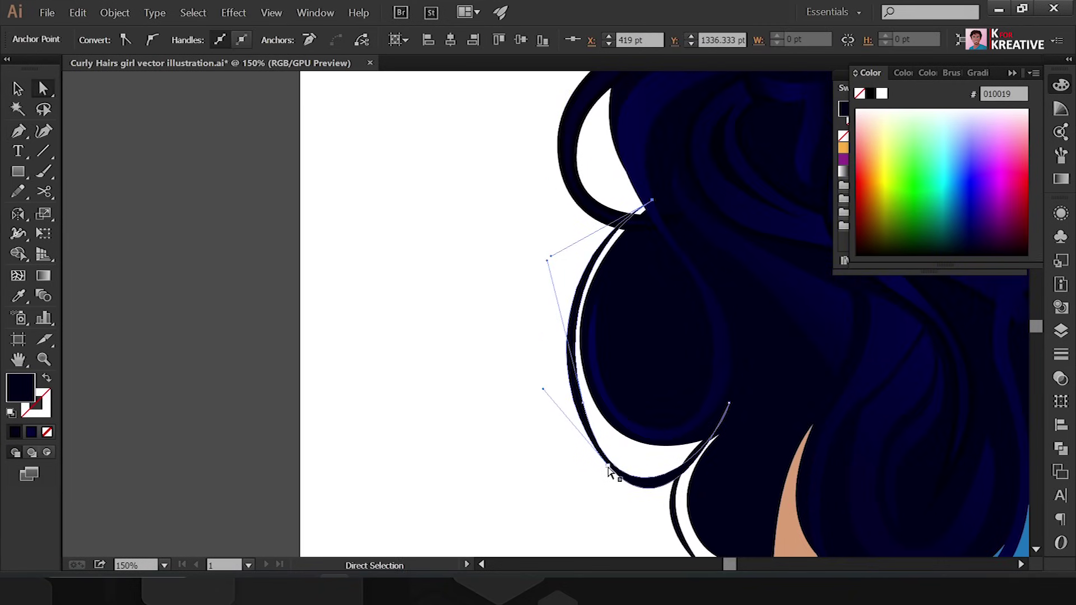
# - Add a small pointed wisp trailing off the lower hair edge
pyautogui.hotkey('ctrl', '+')
pyautogui.press('p')
pyautogui.click(858, 363)
pyautogui.click(842, 430)
pyautogui.click(794, 444)
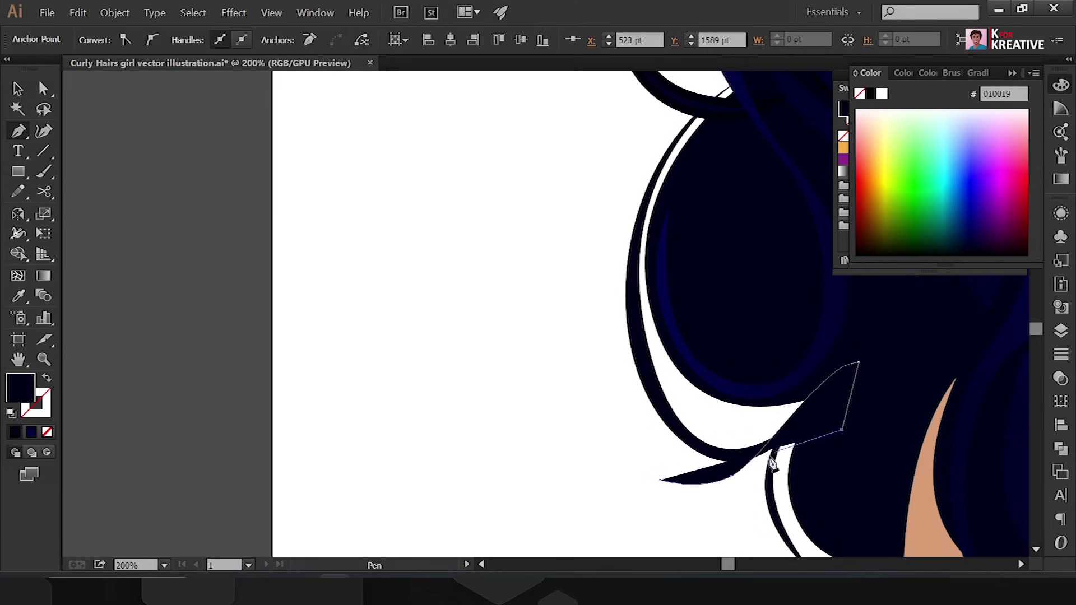
pyautogui.hotkey('ctrl', '-')
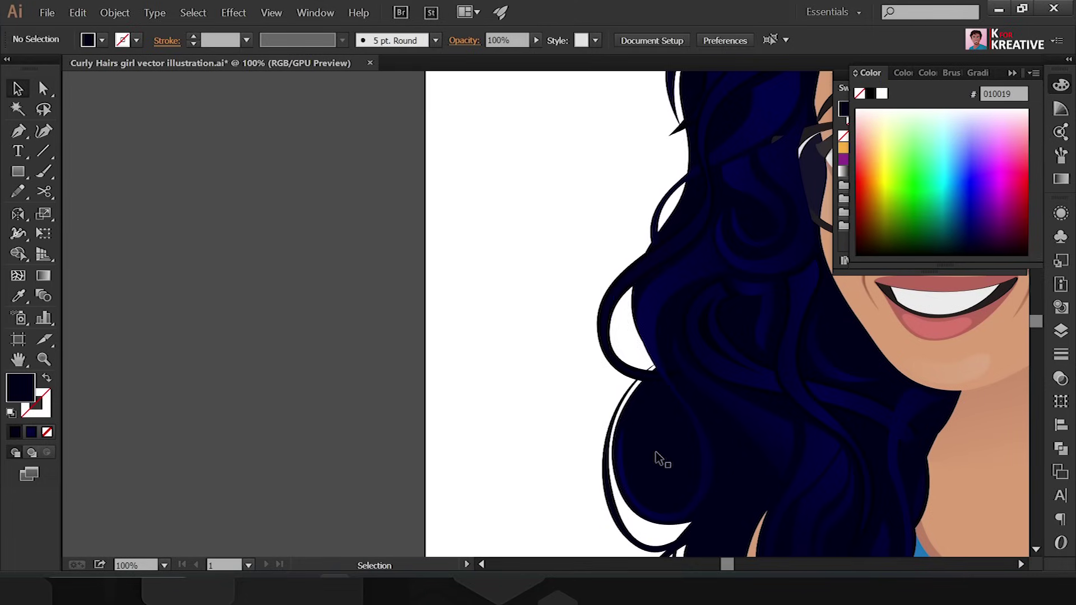
pyautogui.scroll(-2, 690, 408)
# - Draw short strands inside the lower outer curl and near the shoulder
pyautogui.press('p')
pyautogui.click(702, 348)
pyautogui.moveTo(730, 383); pyautogui.dragTo(727, 395)
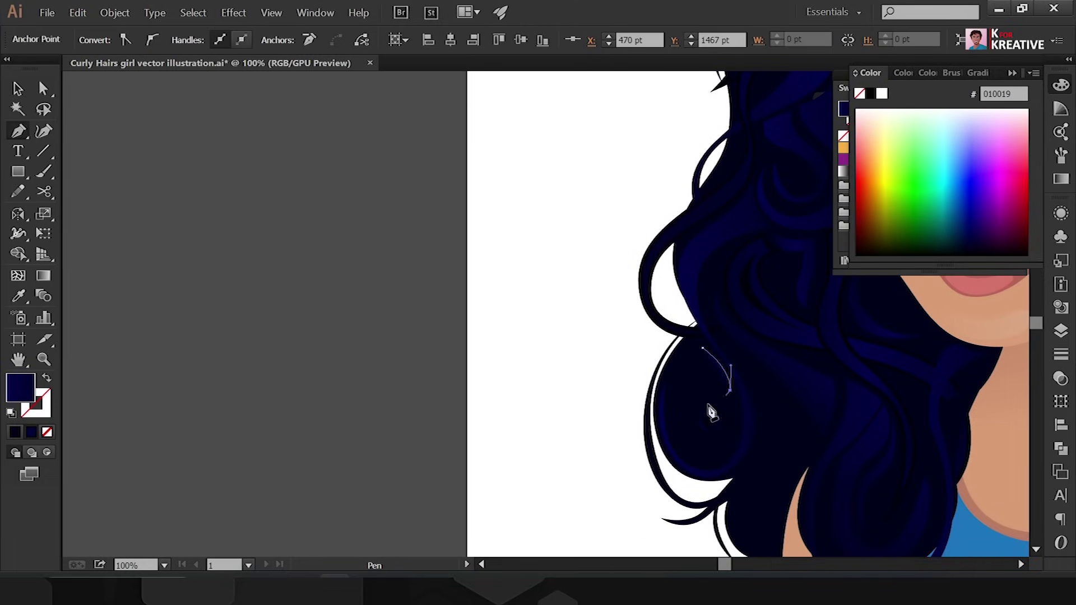
pyautogui.scroll(-3, 751, 322)
pyautogui.click(816, 293)
pyautogui.moveTo(823, 338); pyautogui.dragTo(811, 368)
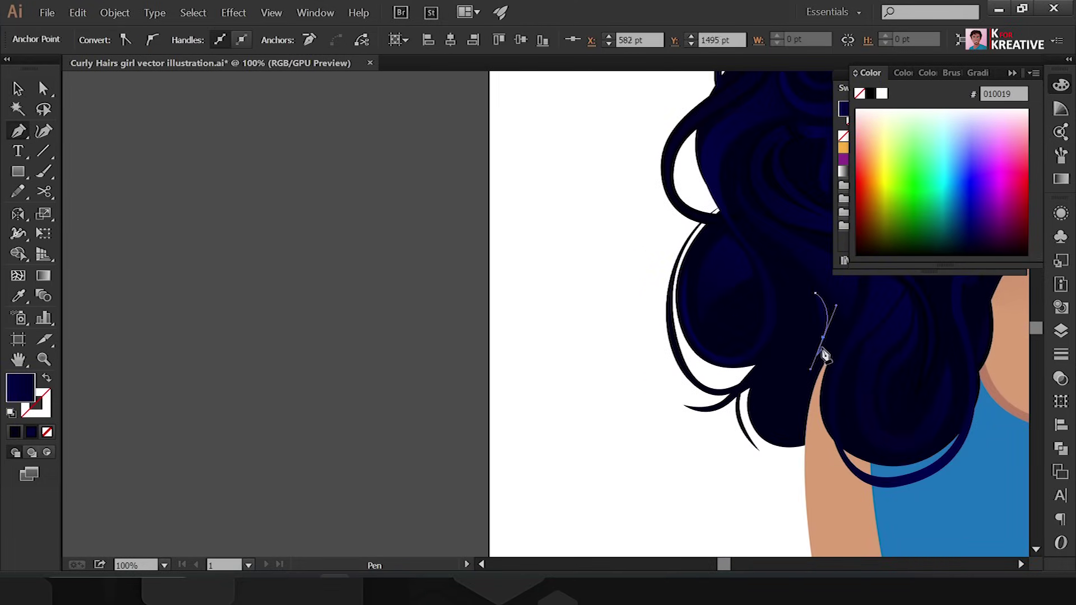
pyautogui.moveTo(816, 299); pyautogui.dragTo(807, 287)
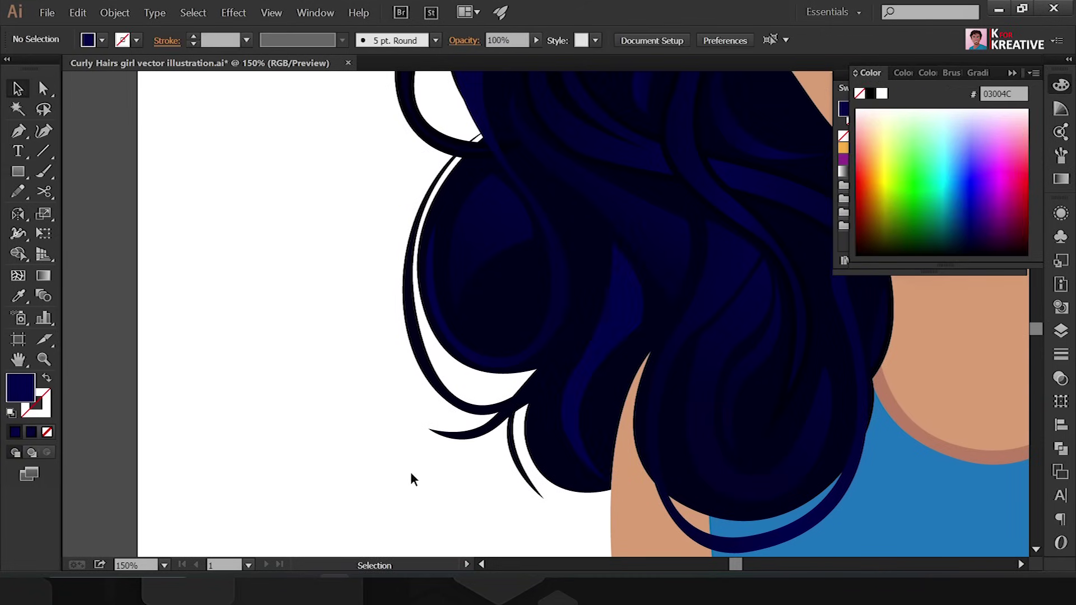
# - Draw a new forehead strand and fill it with a dark brown gradient
pyautogui.click(545, 196)
pyautogui.moveTo(575, 257); pyautogui.dragTo(537, 392)
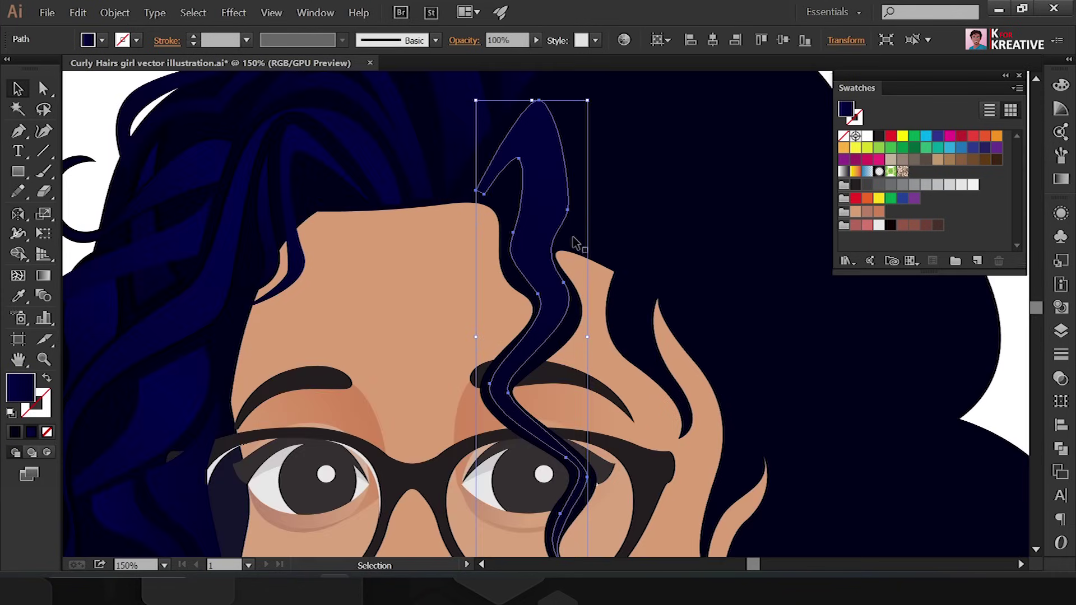
pyautogui.click(1061, 178)
pyautogui.doubleClick(859, 201)
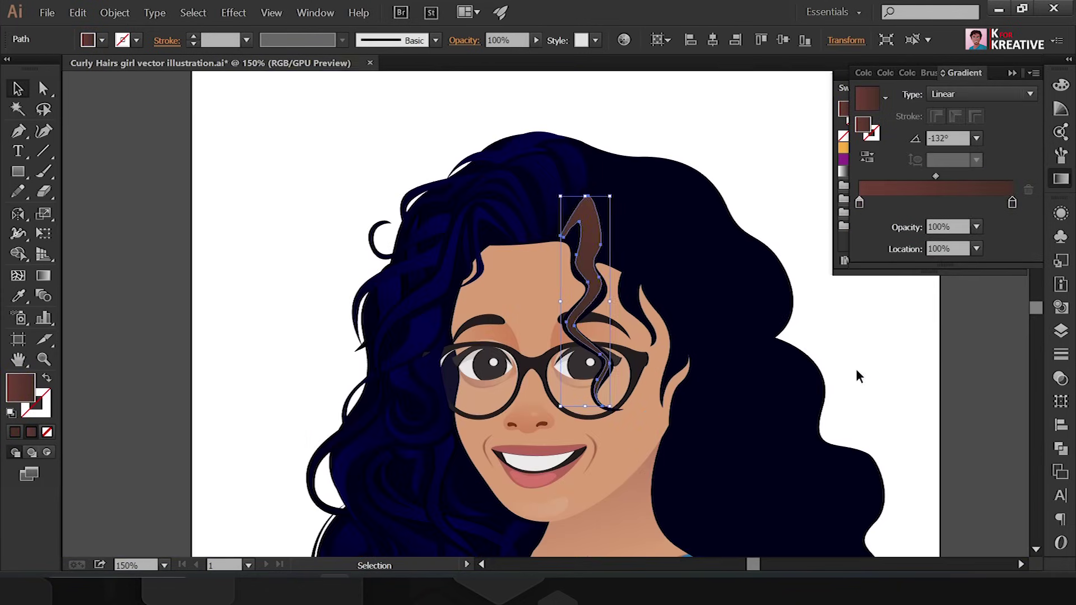
pyautogui.keyDown('shift'); pyautogui.click(701, 331); pyautogui.keyUp('shift')
pyautogui.hotkey('ctrl', '-')
# - Eyedrop the brown gradient fill onto the navy strands on top of the head
pyautogui.keyDown('shift'); pyautogui.click(648, 527); pyautogui.keyUp('shift')
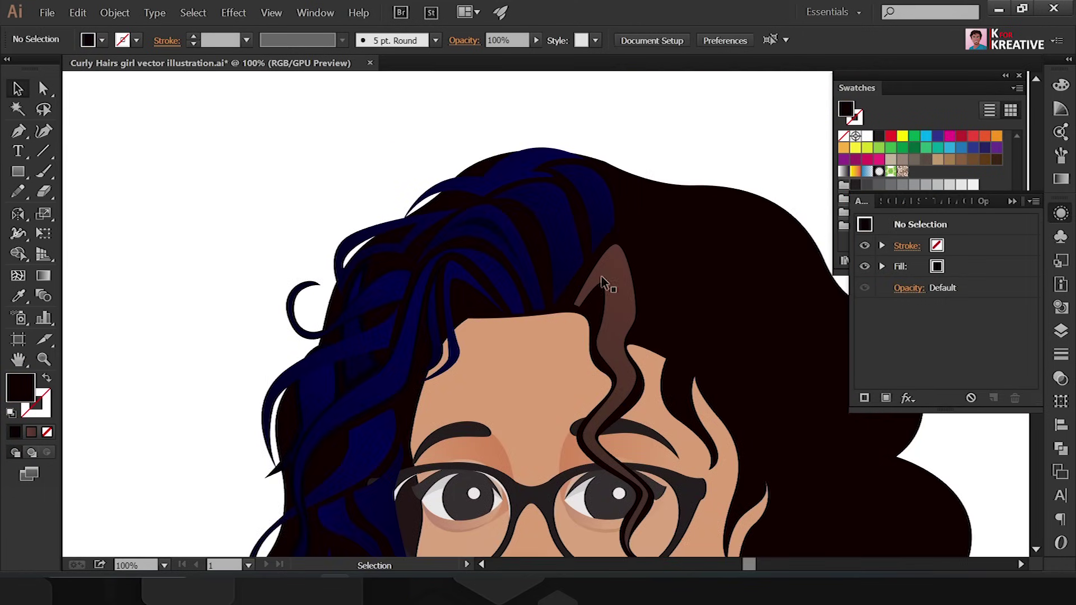
pyautogui.click(577, 271)
pyautogui.click(476, 293)
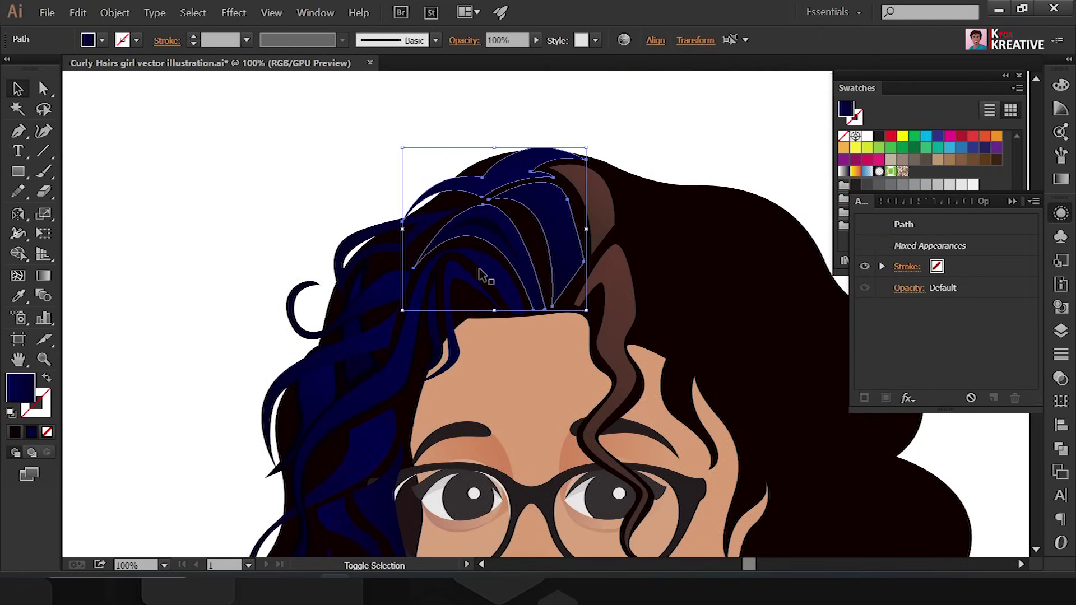
pyautogui.press('i')
pyautogui.click(620, 293)
# - Select more brown strands on top of the head and adjust the gradient stop colour
pyautogui.press('v')
pyautogui.click(569, 221)
pyautogui.keyDown('shift'); pyautogui.click(493, 180); pyautogui.keyUp('shift')
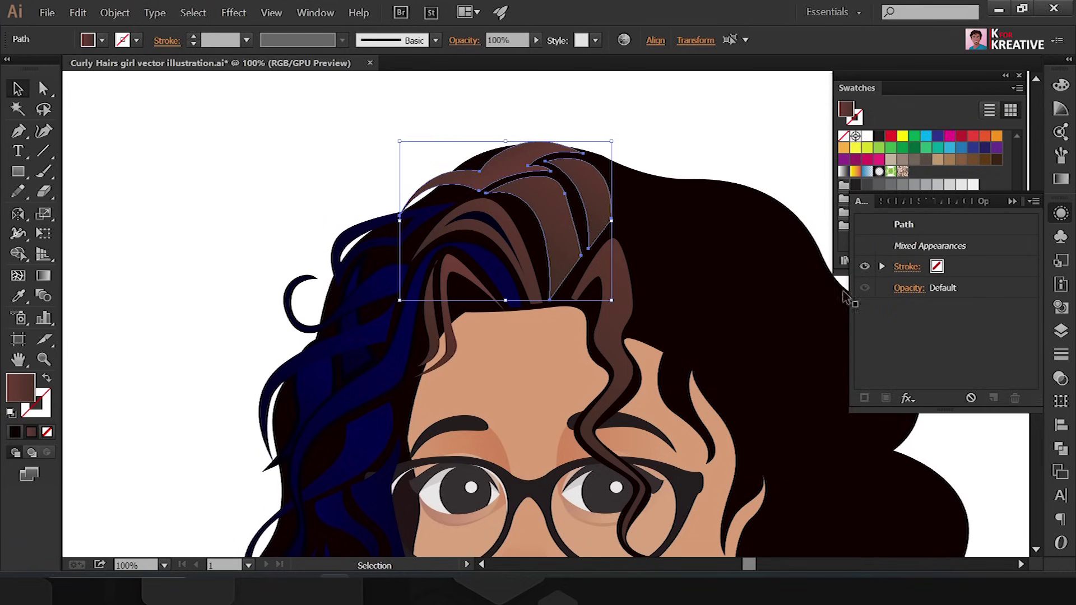
pyautogui.click(1061, 178)
pyautogui.doubleClick(1012, 203)
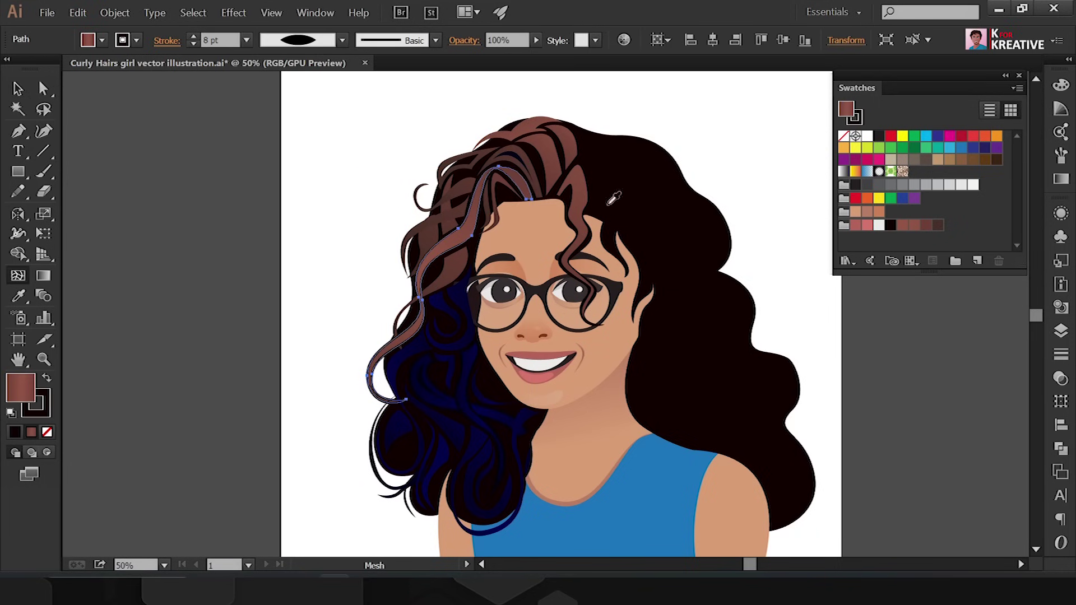
# - Apply the brown gradient to a flyaway strand and select all strands sharing that fill
pyautogui.click(557, 159)
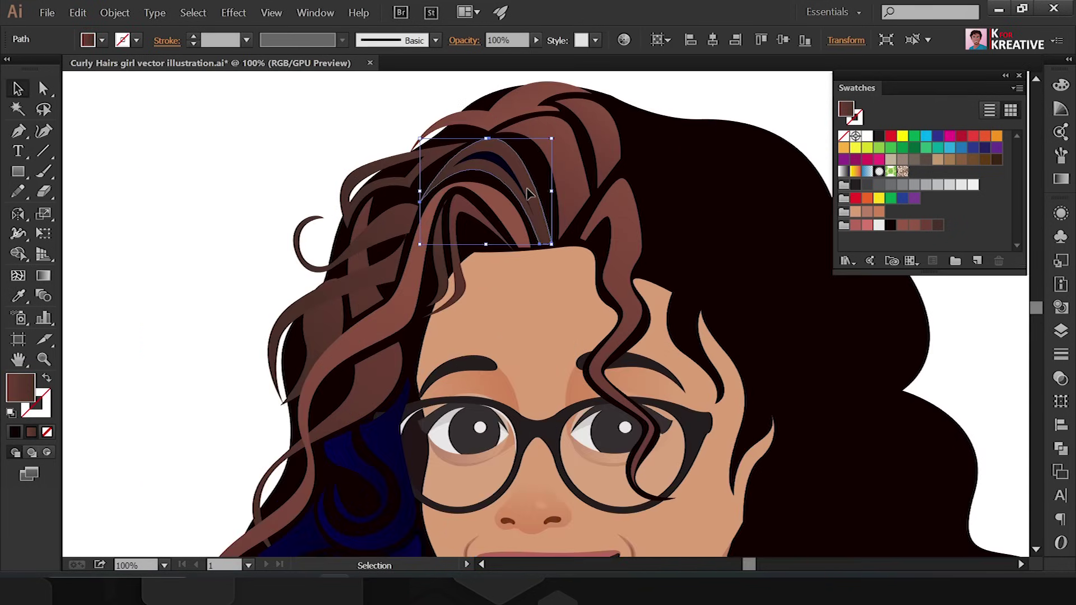
pyautogui.press('y')
pyautogui.click(565, 164)
pyautogui.hotkey('ctrl', 'shift', 'a')
pyautogui.press('v')
pyautogui.scroll(2, 432, 194)
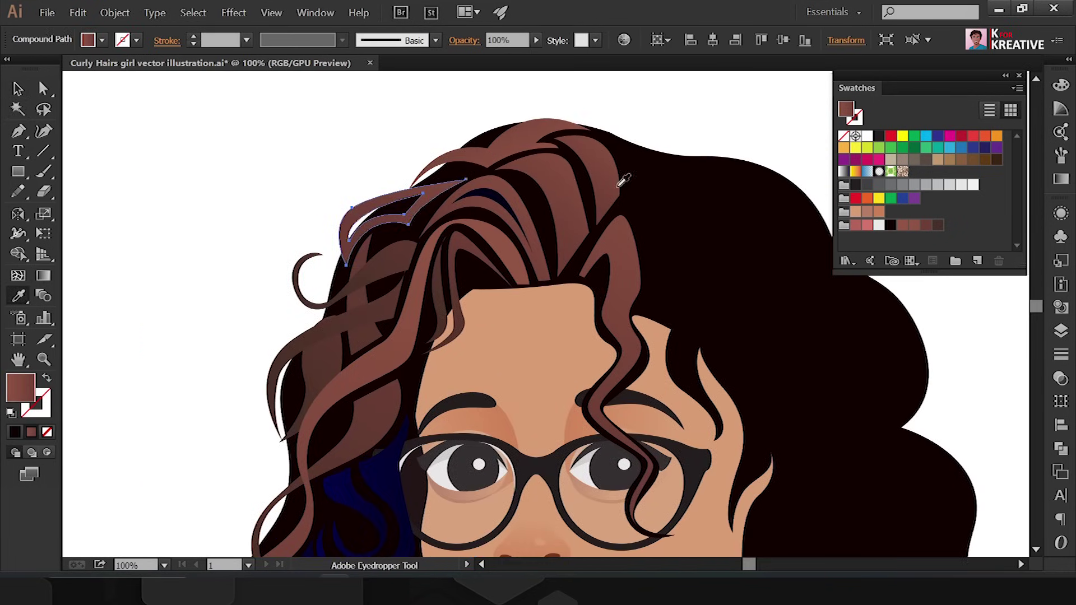
# - Set the outline colour of a long left hair strand to black
pyautogui.click(373, 305)
pyautogui.hotkey('ctrl', 'shift', 'a')
pyautogui.moveTo(303, 342); pyautogui.dragTo(411, 238)
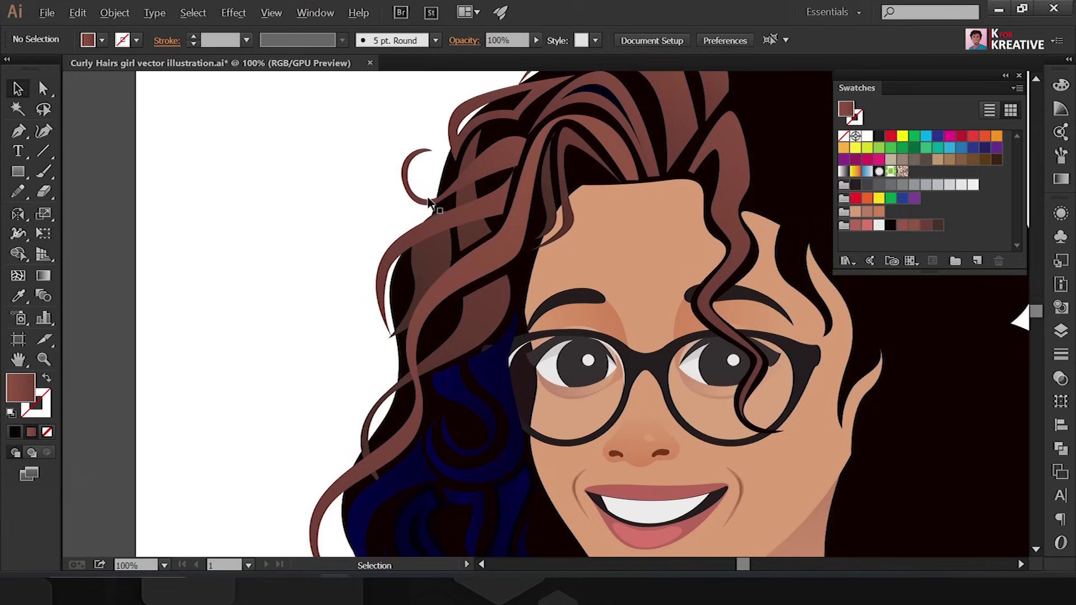
pyautogui.click(411, 238)
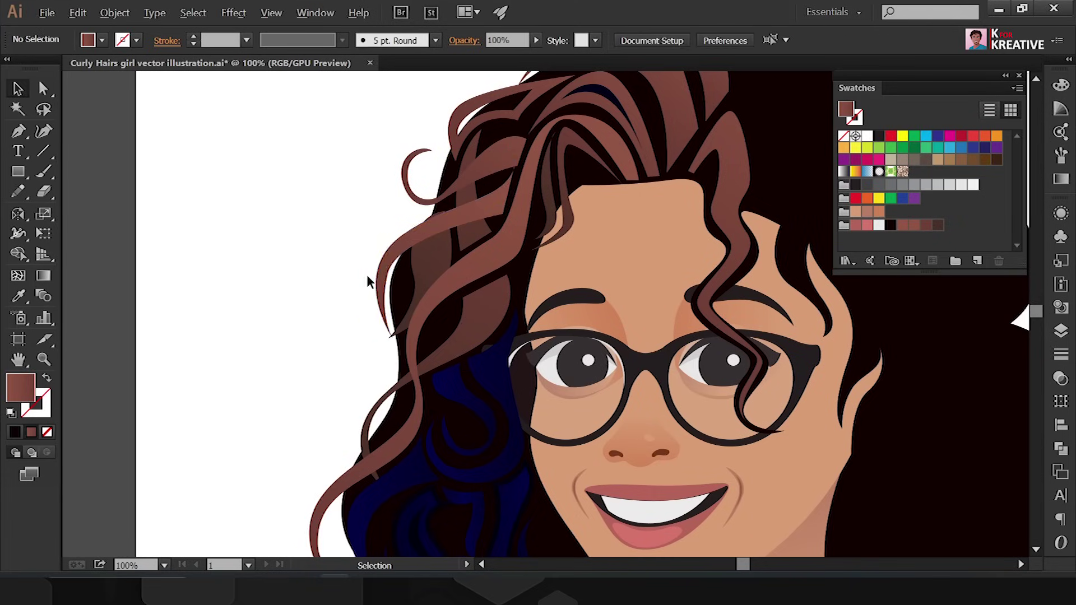
pyautogui.hotkey('ctrl', '-')
pyautogui.click(336, 466)
pyautogui.press('x')
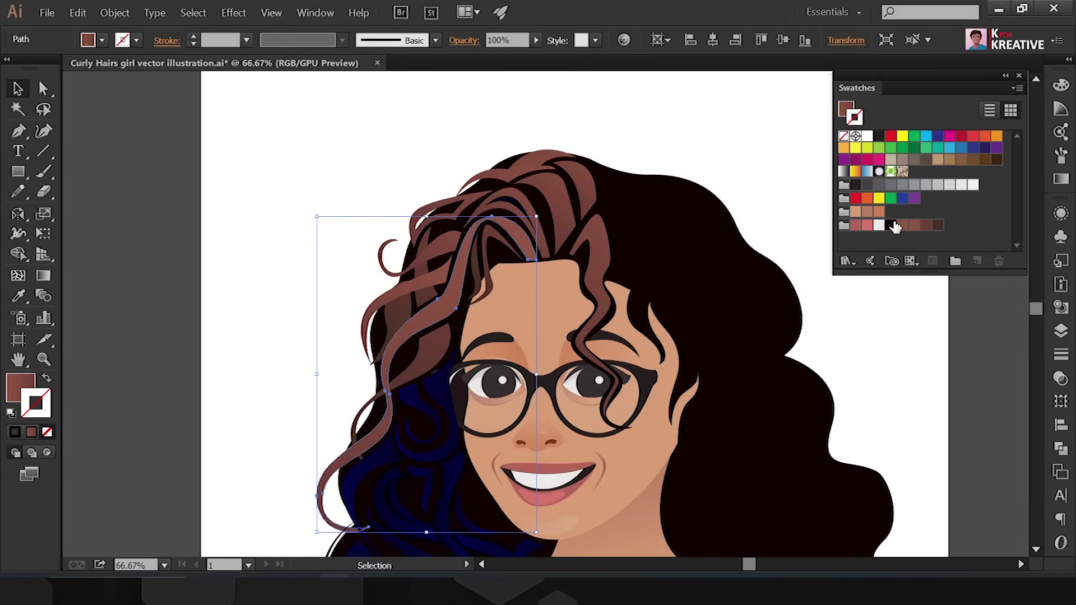
pyautogui.click(891, 225)
# - Give a front hair strand a 5 pt stroke weight
pyautogui.hotkey('ctrl', 'shift', 'a')
pyautogui.click(415, 311)
pyautogui.hotkey('ctrl', 'shift', 'a')
pyautogui.click(424, 289)
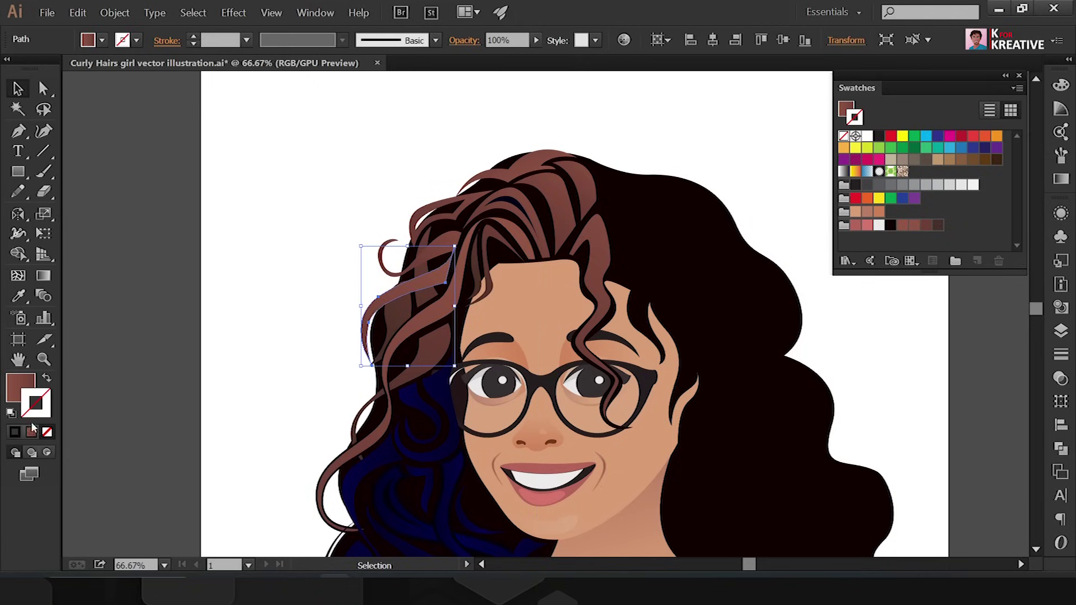
pyautogui.click(274, 228)
pyautogui.hotkey('ctrl', 'z')
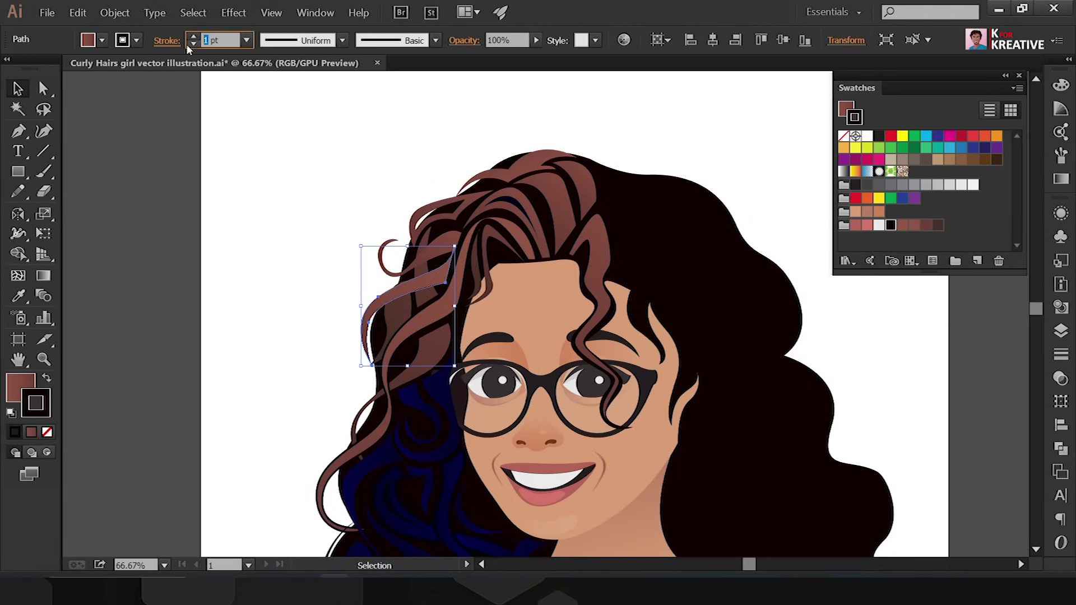
pyautogui.write('5')
pyautogui.press('Return')
pyautogui.hotkey('ctrl', 'shift', 'a')
# - Select a strand tip anchor with Direct Selection, then select the navy lower hair group
pyautogui.click(442, 252)
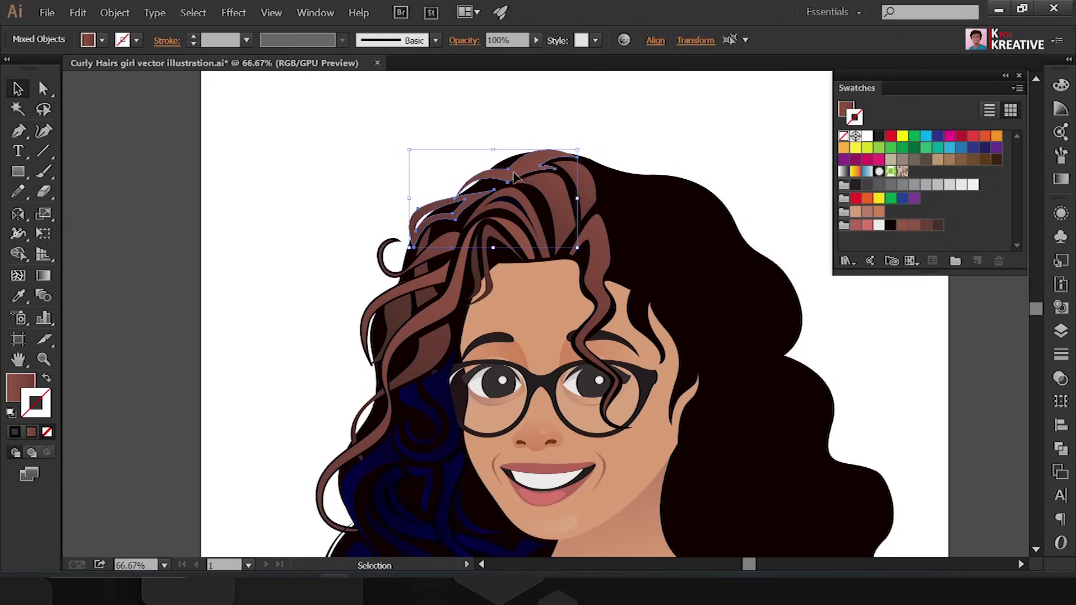
pyautogui.click(497, 122)
pyautogui.press('a')
pyautogui.scroll(-2, 374, 316)
pyautogui.click(374, 316)
pyautogui.scroll(3, 374, 317)
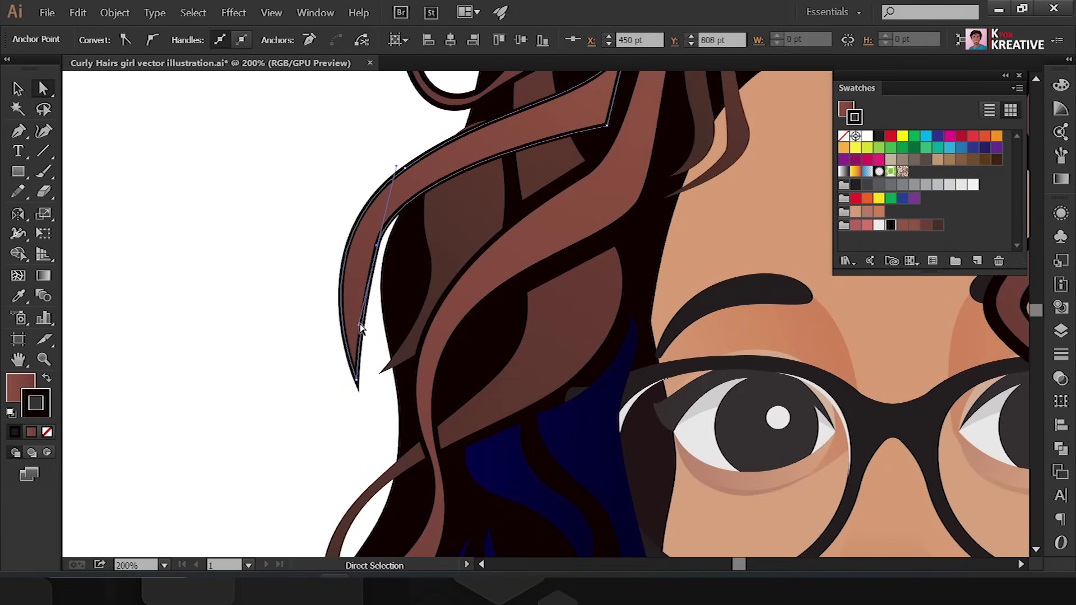
pyautogui.scroll(-4, 369, 226)
pyautogui.press('v')
pyautogui.click(443, 303)
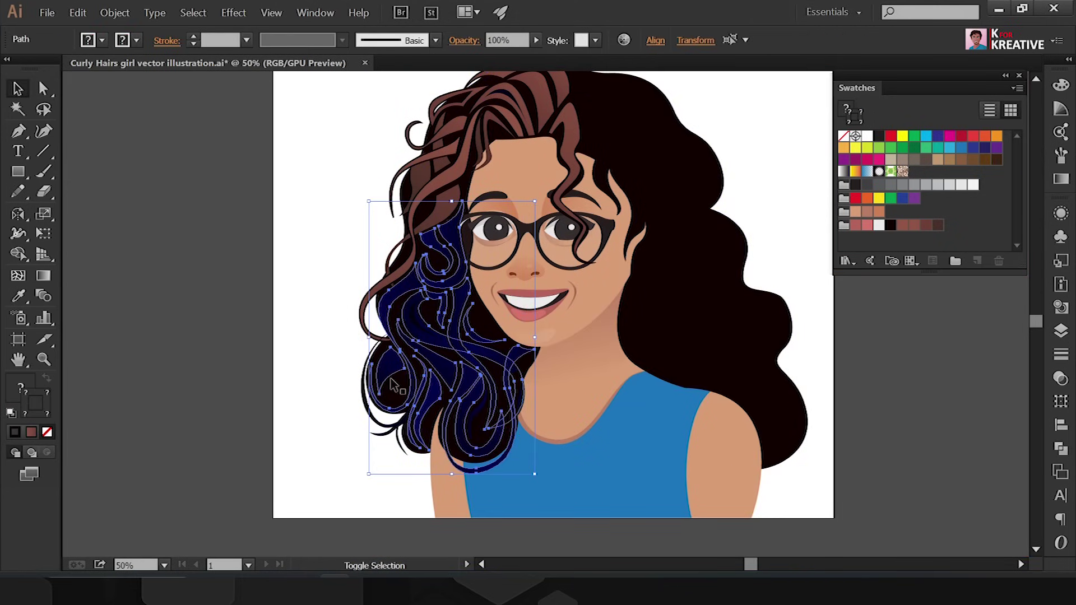
# - Eyedrop the brown hair look onto the navy lower hair strands
pyautogui.press('i')
pyautogui.click(426, 185)
pyautogui.hotkey('ctrl', 'shift', 'a')
pyautogui.click(476, 409)
pyautogui.press('i')
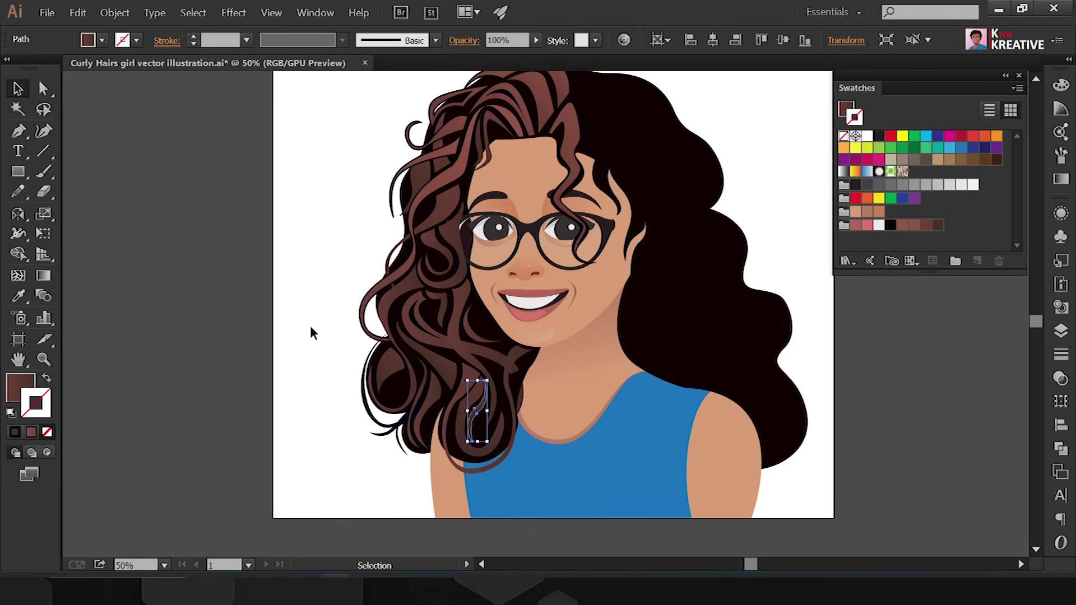
pyautogui.scroll(1, 426, 264)
# - Lay a diagonal gradient across the curl beside the face
pyautogui.click(426, 258)
pyautogui.press('g')
pyautogui.moveTo(368, 302); pyautogui.dragTo(476, 136)
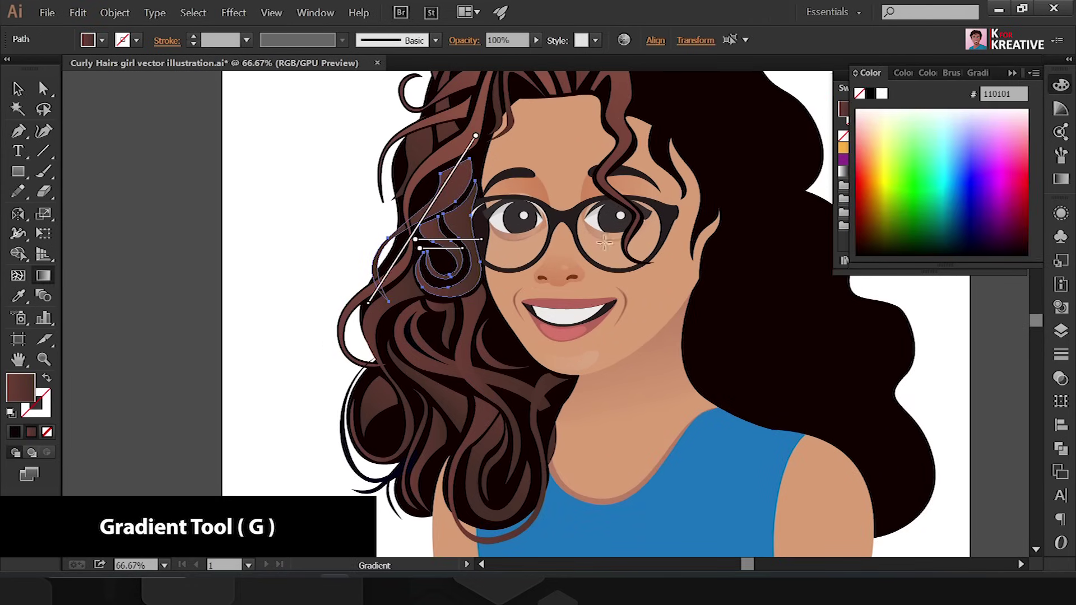
pyautogui.press('v')
pyautogui.hotkey('ctrl', 'shift', 'a')
pyautogui.click(442, 392)
pyautogui.keyDown('shift'); pyautogui.click(380, 405); pyautogui.keyUp('shift')
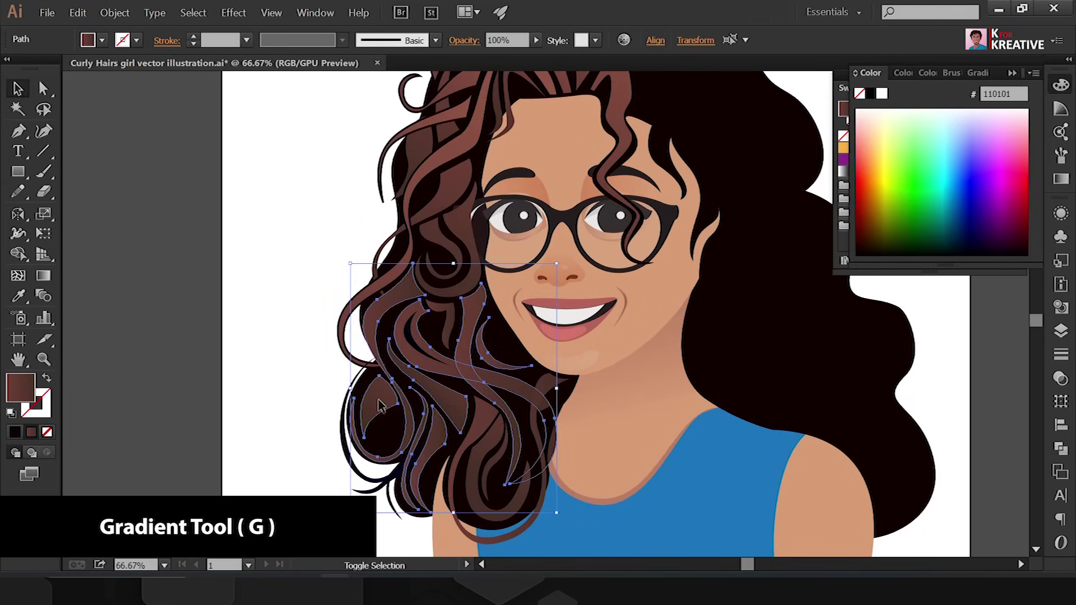
pyautogui.press('v')
pyautogui.hotkey('ctrl', 'shift', 'a')
# - Select individual lower hair strands to check their gradients
pyautogui.click(459, 372)
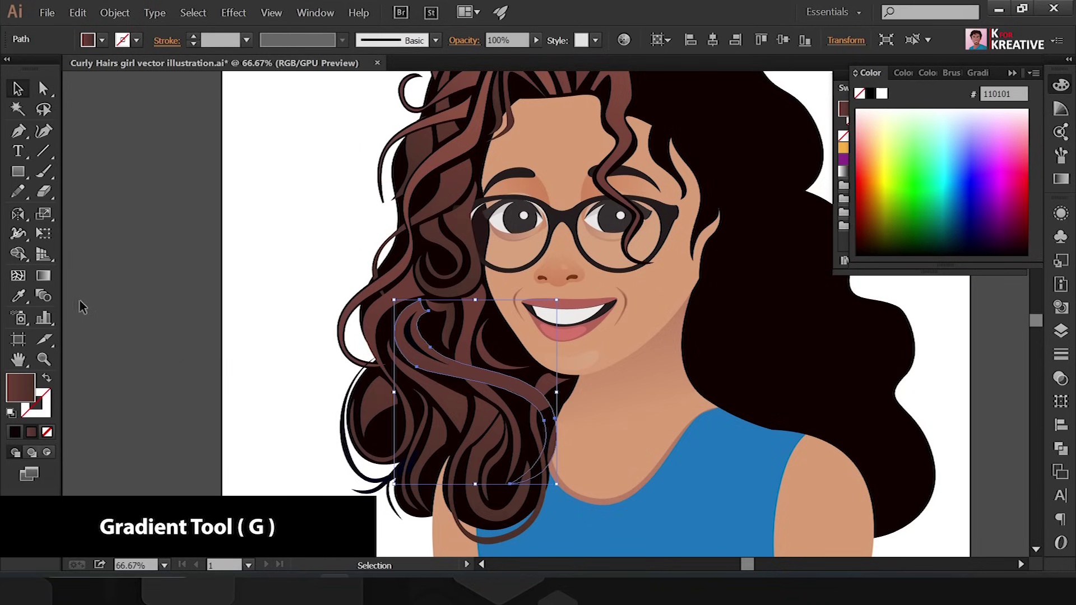
pyautogui.keyDown('shift'); pyautogui.click(472, 322); pyautogui.keyUp('shift')
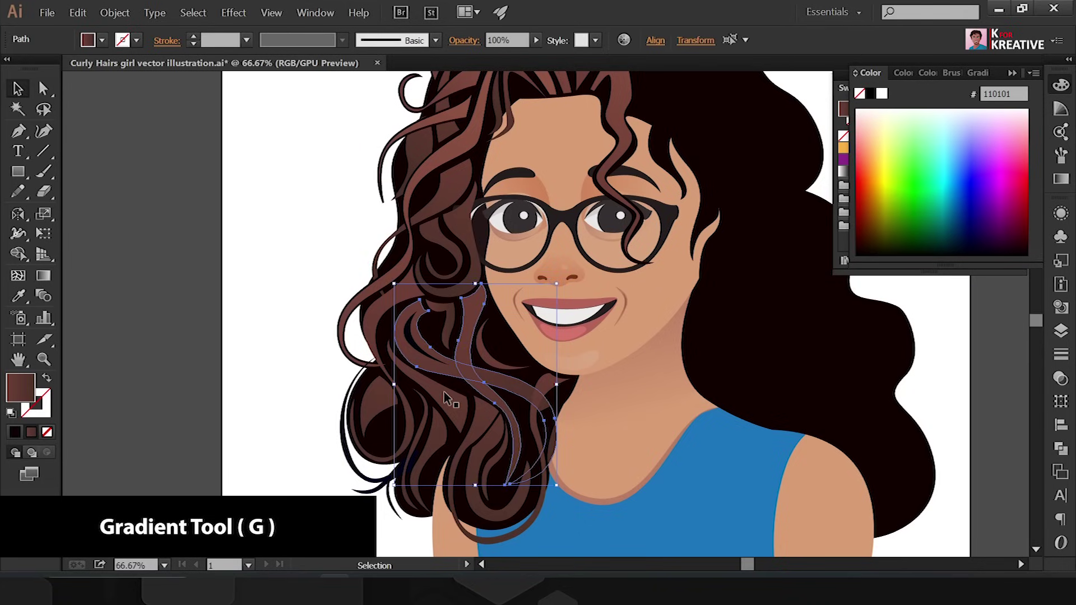
pyautogui.hotkey('ctrl', 'shift', 'a')
pyautogui.click(459, 339)
pyautogui.press('g')
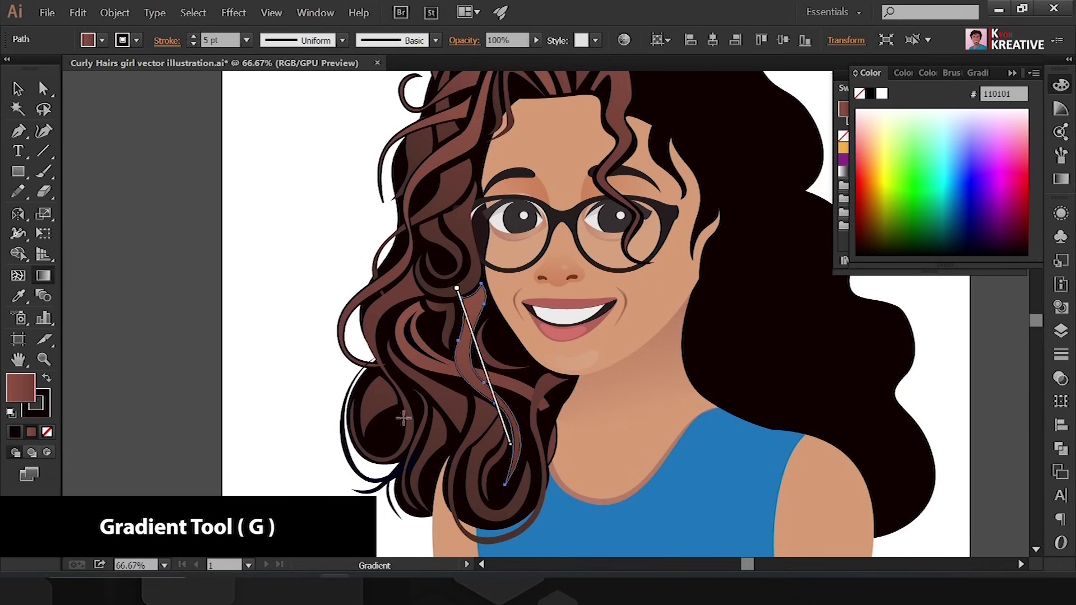
pyautogui.press('v')
# - Change a gradient stop on the S-shaped strand to a darker brown
pyautogui.click(423, 358)
pyautogui.press('v')
pyautogui.click(419, 364)
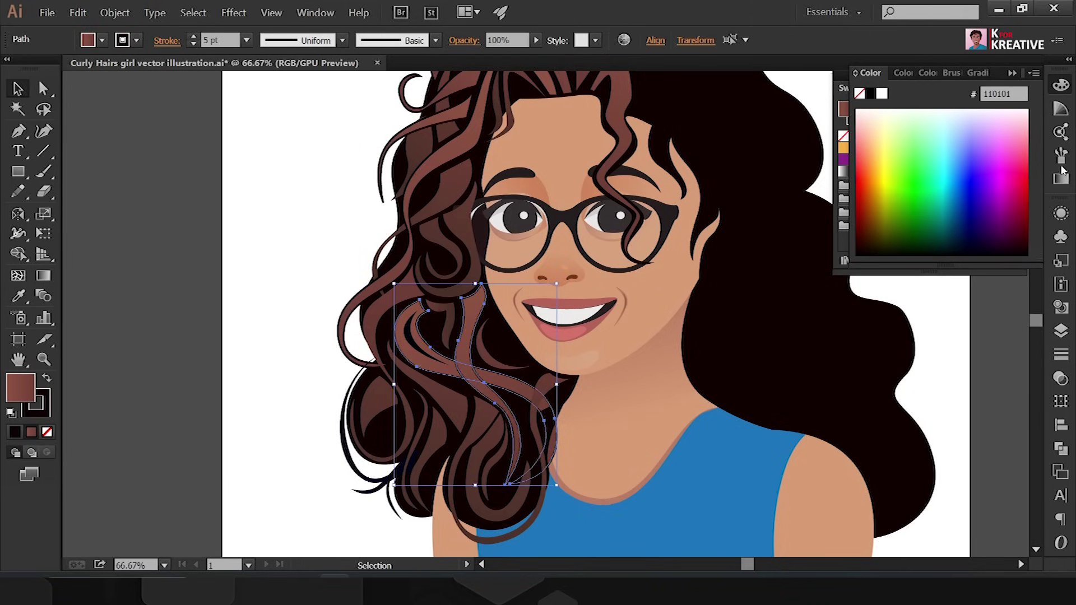
pyautogui.click(1061, 178)
pyautogui.doubleClick(859, 203)
pyautogui.click(897, 337)
pyautogui.hotkey('ctrl', 'shift', 'a')
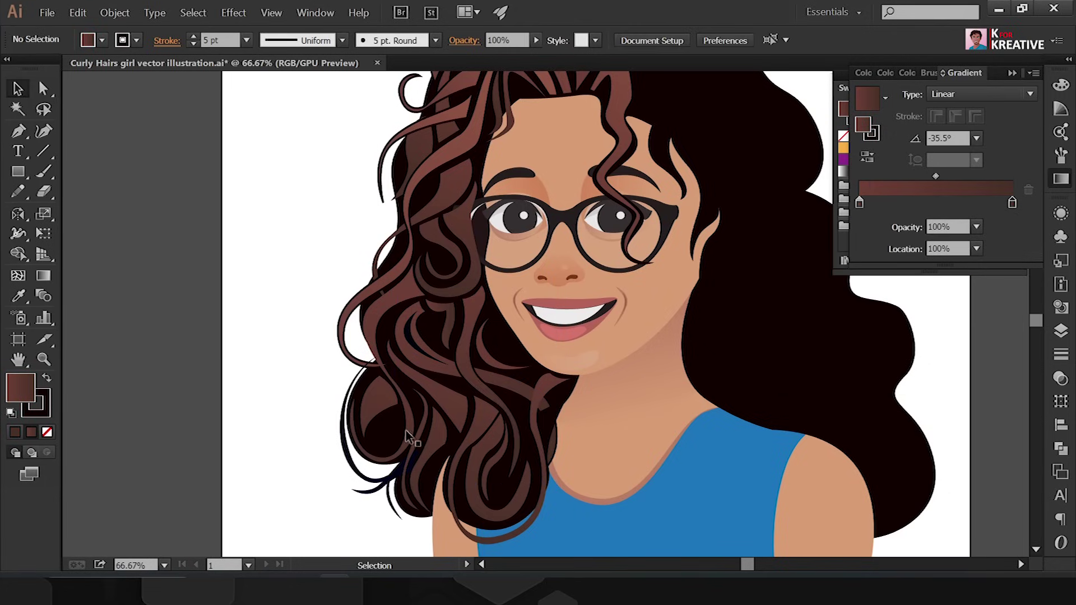
# - Copy the black 5 pt outline from nearby hair onto a left-side strand
pyautogui.scroll(-2, 406, 431)
pyautogui.click(480, 501)
pyautogui.hotkey('ctrl', 'shift', 'a')
pyautogui.click(362, 365)
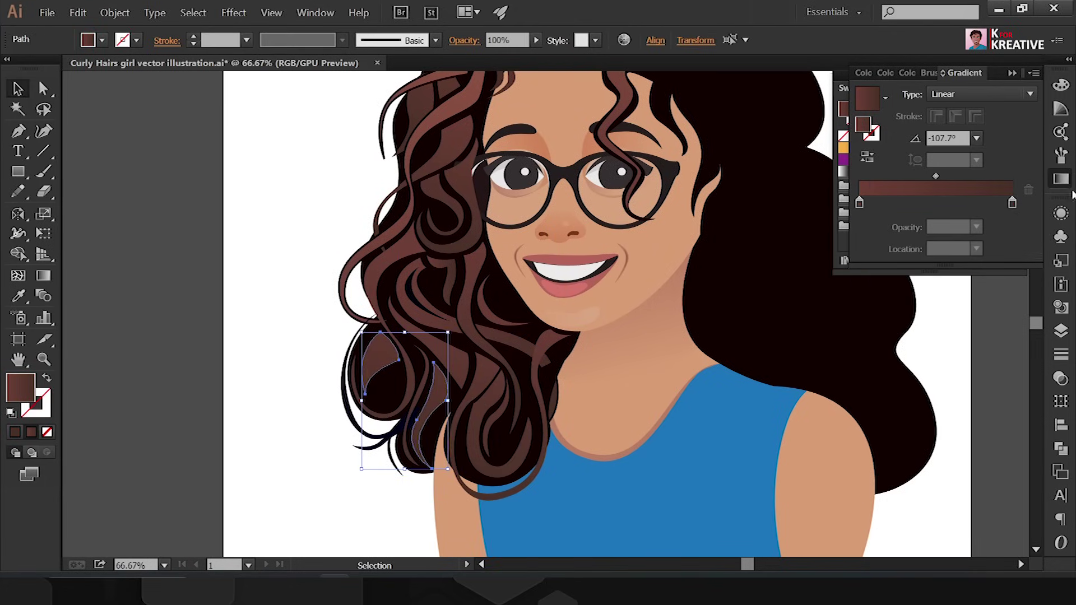
pyautogui.hotkey('ctrl', 'shift', 'a')
pyautogui.click(354, 364)
pyautogui.press('i')
pyautogui.click(436, 322)
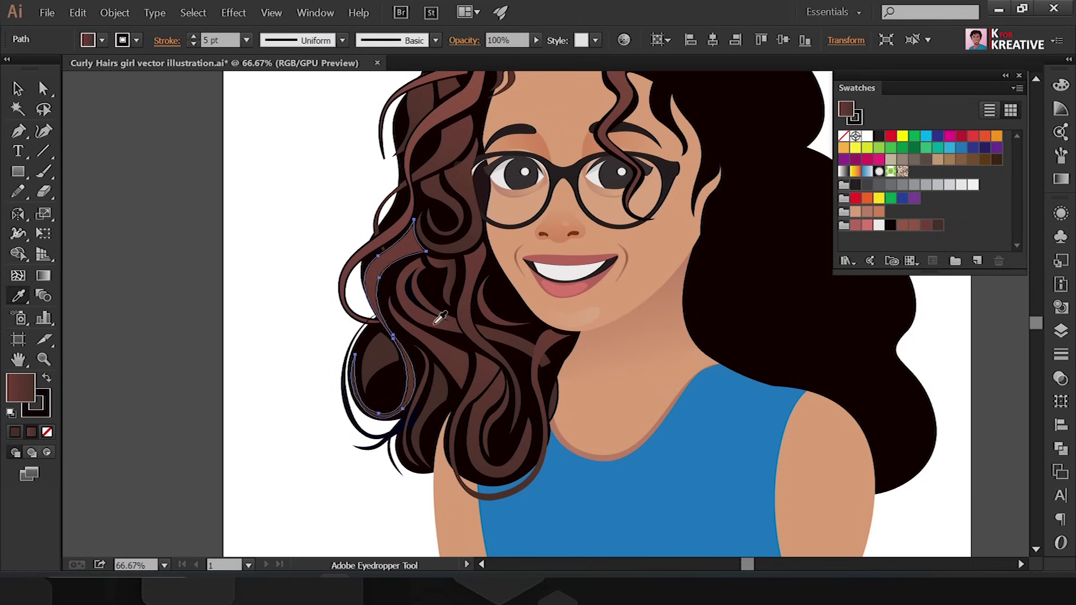
pyautogui.press('v')
pyautogui.hotkey('ctrl', 'shift', 'a')
# - Select the lower-left strands and then the large back hair shape
pyautogui.click(417, 418)
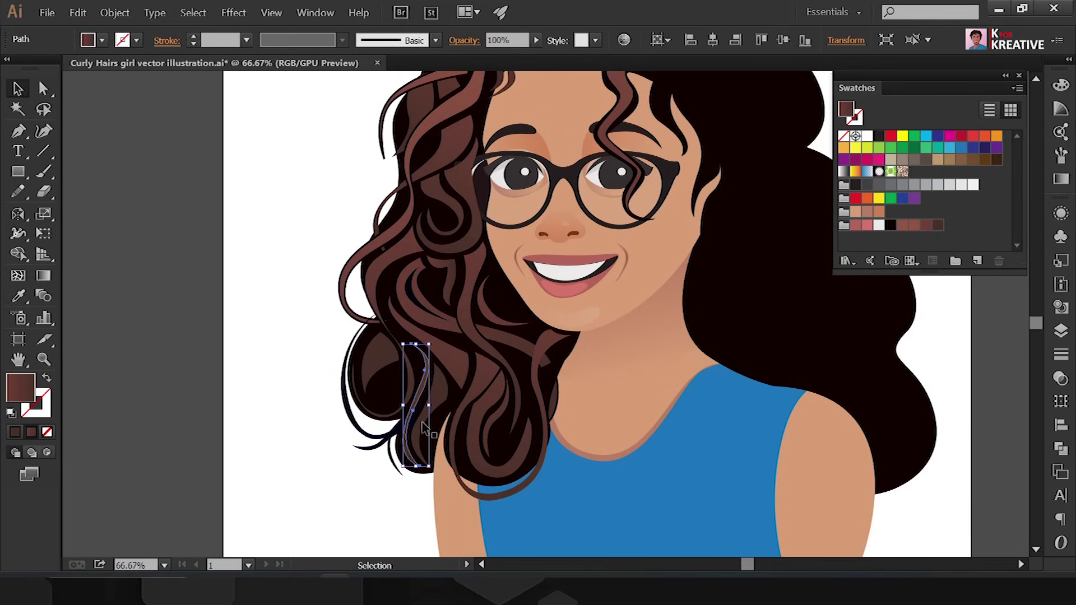
pyautogui.click(486, 470)
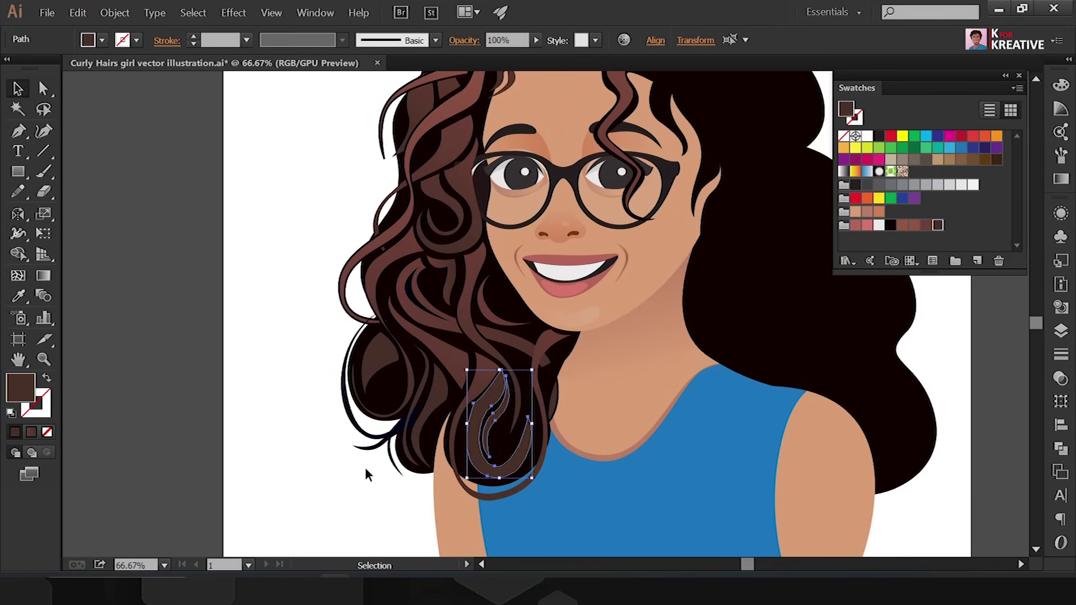
pyautogui.hotkey('ctrl', '-')
pyautogui.click(701, 281)
pyautogui.click(1061, 178)
# - Give the back hair a top-to-bottom linear gradient with a dark right stop
pyautogui.click(867, 99)
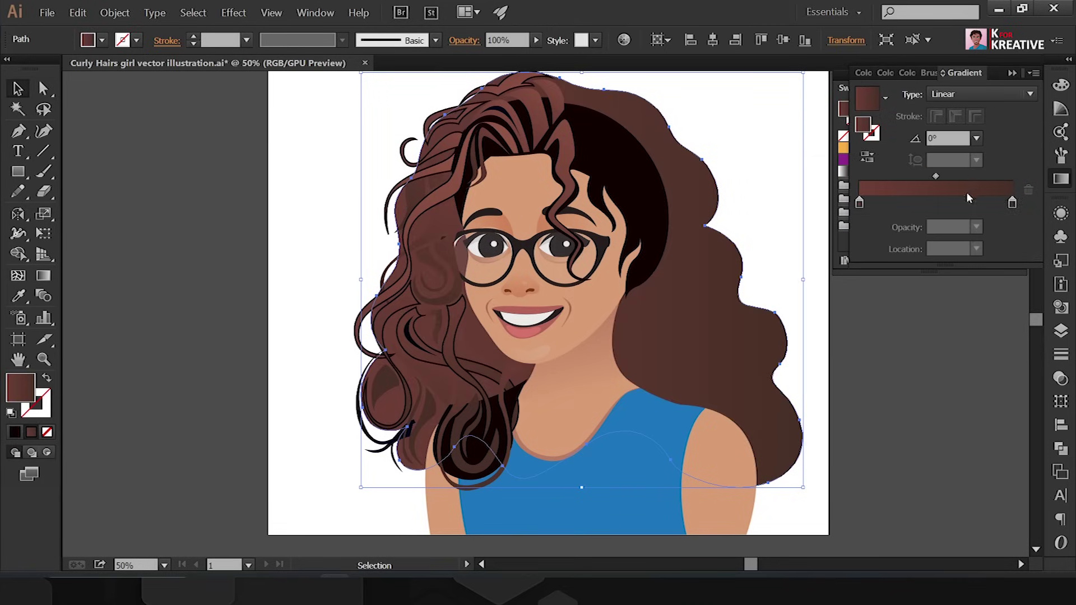
pyautogui.doubleClick(1012, 202)
pyautogui.moveTo(861, 202); pyautogui.dragTo(900, 203)
pyautogui.press('g')
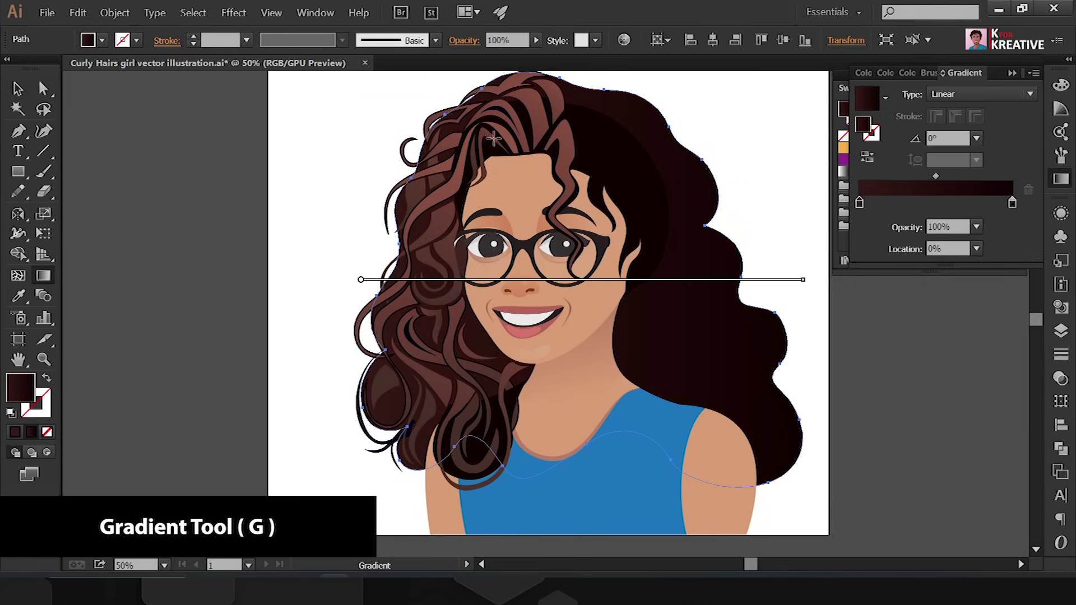
pyautogui.moveTo(630, 86); pyautogui.dragTo(569, 496)
pyautogui.press('v')
pyautogui.hotkey('ctrl', 'shift', 'a')
# - Drag a downward gradient across the hair strand over the face, then select a left strand
pyautogui.click(492, 187)
pyautogui.press('g')
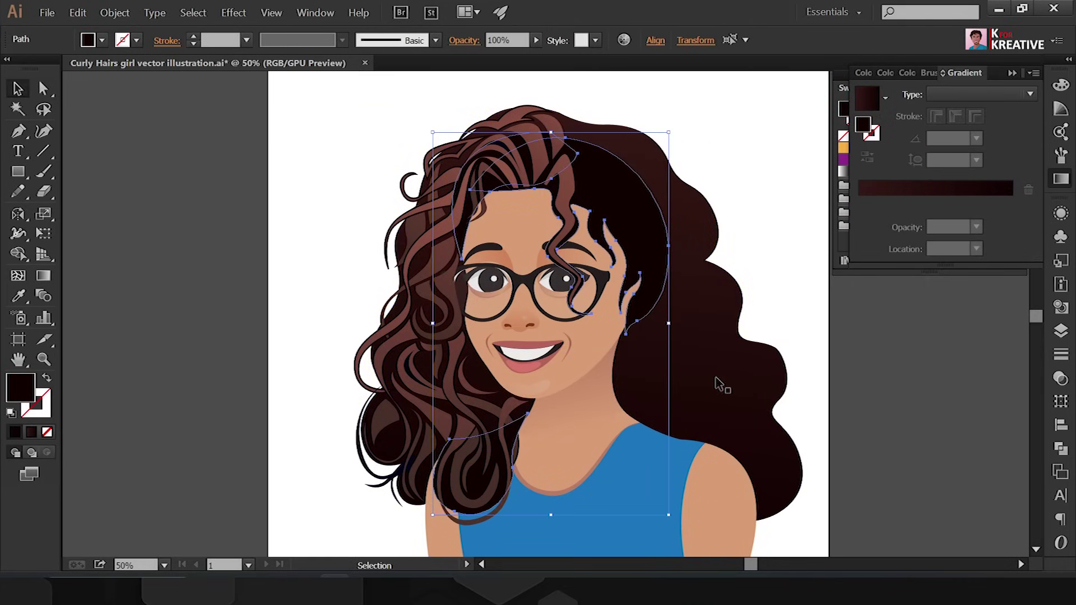
pyautogui.moveTo(555, 134); pyautogui.dragTo(521, 331)
pyautogui.press('v')
pyautogui.hotkey('ctrl', 'shift', 'a')
pyautogui.hotkey('ctrl', '-')
pyautogui.click(529, 343)
pyautogui.hotkey('ctrl', '+')
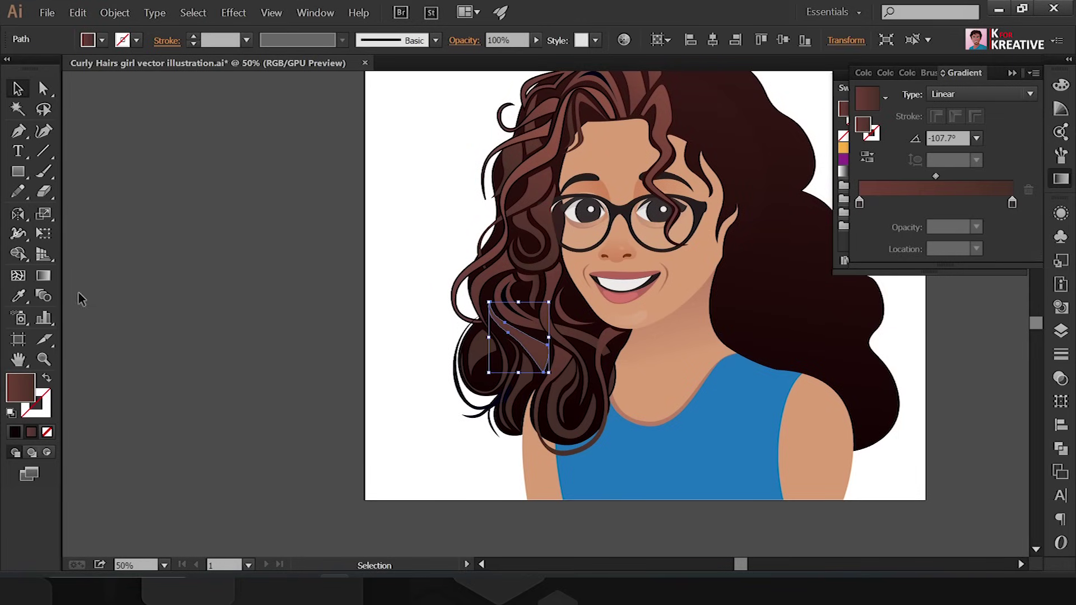
# - Set a downward gradient direction on another left hair strand
pyautogui.press('v')
pyautogui.hotkey('ctrl', 'shift', 'a')
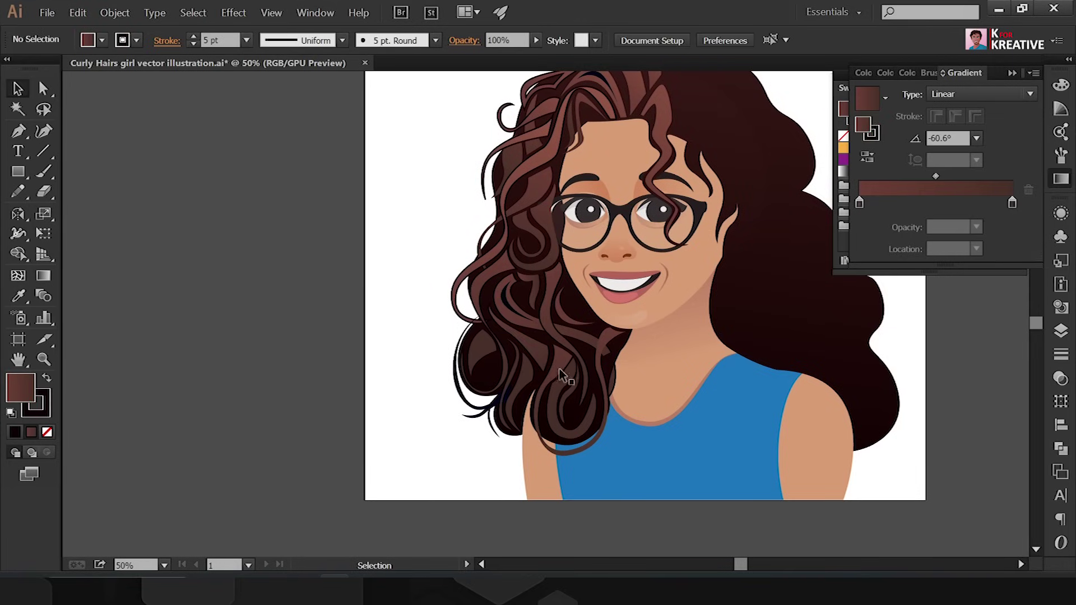
pyautogui.click(559, 369)
pyautogui.press('g')
pyautogui.moveTo(585, 302); pyautogui.dragTo(552, 466)
pyautogui.press('v')
pyautogui.hotkey('ctrl', 'shift', 'a')
pyautogui.hotkey('ctrl', '-')
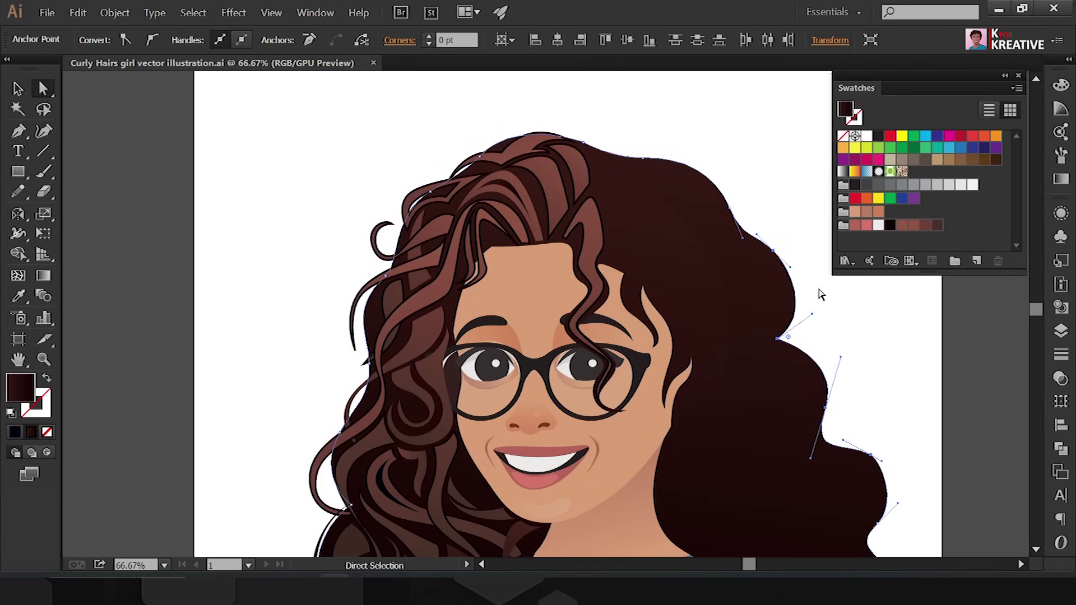
pyautogui.hotkey('ctrl', 'shift', 'a')
# - Pick up the black 5 pt outline style and draw a small closed strand shape
pyautogui.press('i')
pyautogui.click(611, 261)
pyautogui.press('p')
pyautogui.click(604, 214)
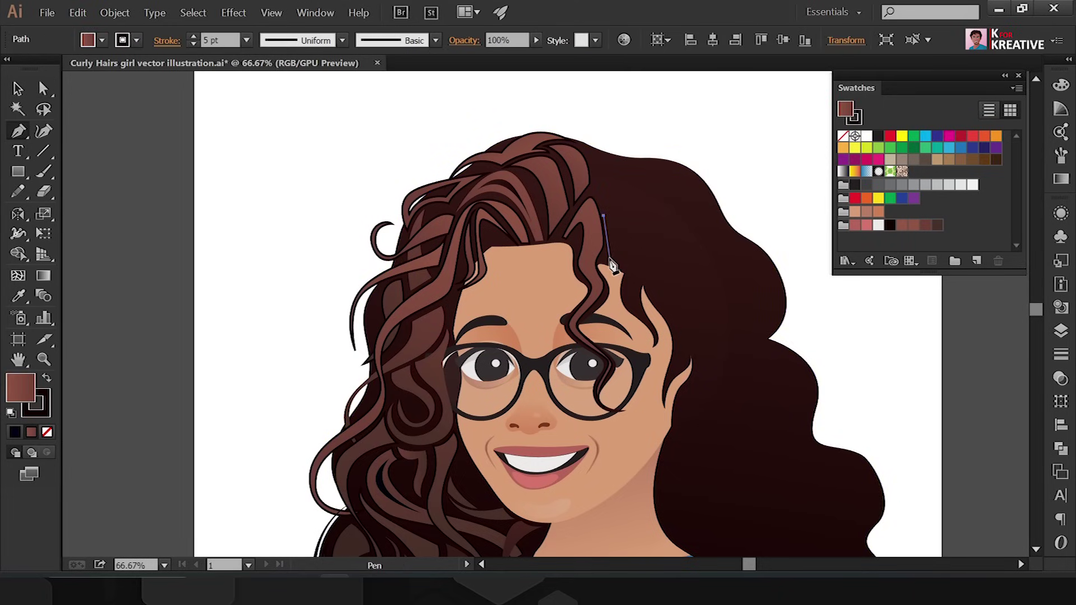
pyautogui.moveTo(604, 259); pyautogui.dragTo(652, 308)
pyautogui.click(604, 214)
# - Draw a curved, pointed highlight strand over the right-side hair
pyautogui.hotkey('ctrl', '+')
pyautogui.click(639, 251)
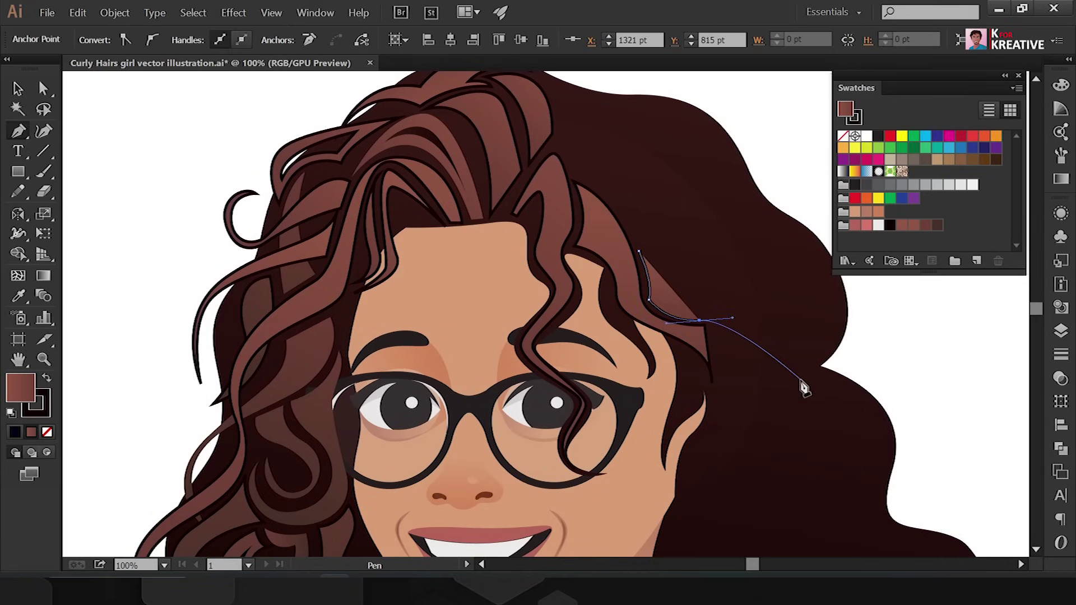
pyautogui.moveTo(828, 385); pyautogui.dragTo(874, 401)
pyautogui.click(864, 319)
pyautogui.moveTo(721, 298); pyautogui.dragTo(686, 303)
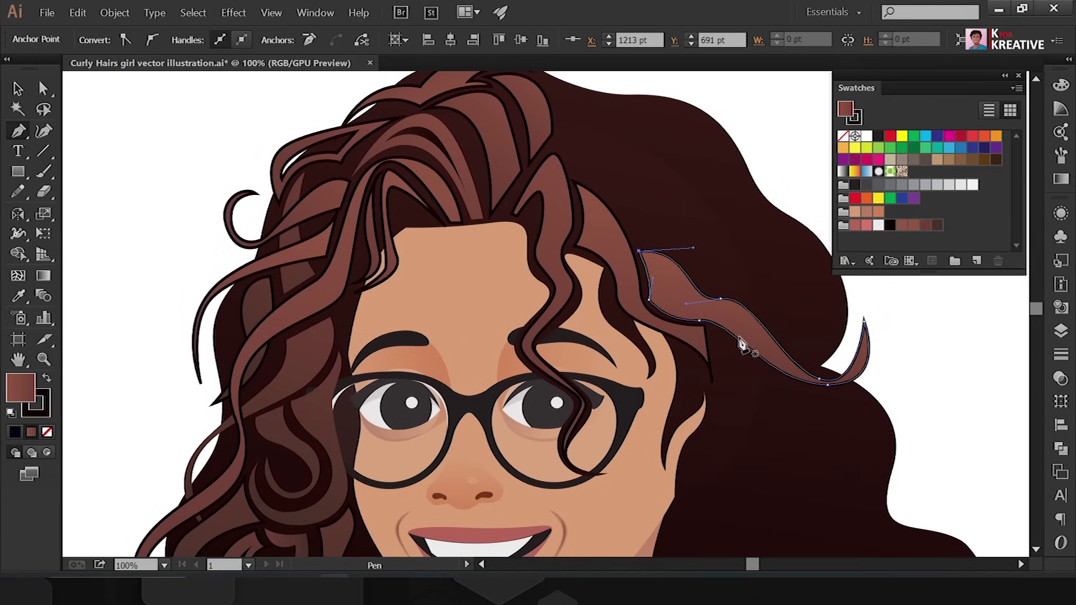
pyautogui.keyDown('ctrl'); pyautogui.click(903, 365); pyautogui.keyUp('ctrl')
pyautogui.scroll(-2, 903, 365)
# - Adjust the new strand's anchors and draw another curved strand along the hair top
pyautogui.press('a')
pyautogui.click(690, 298)
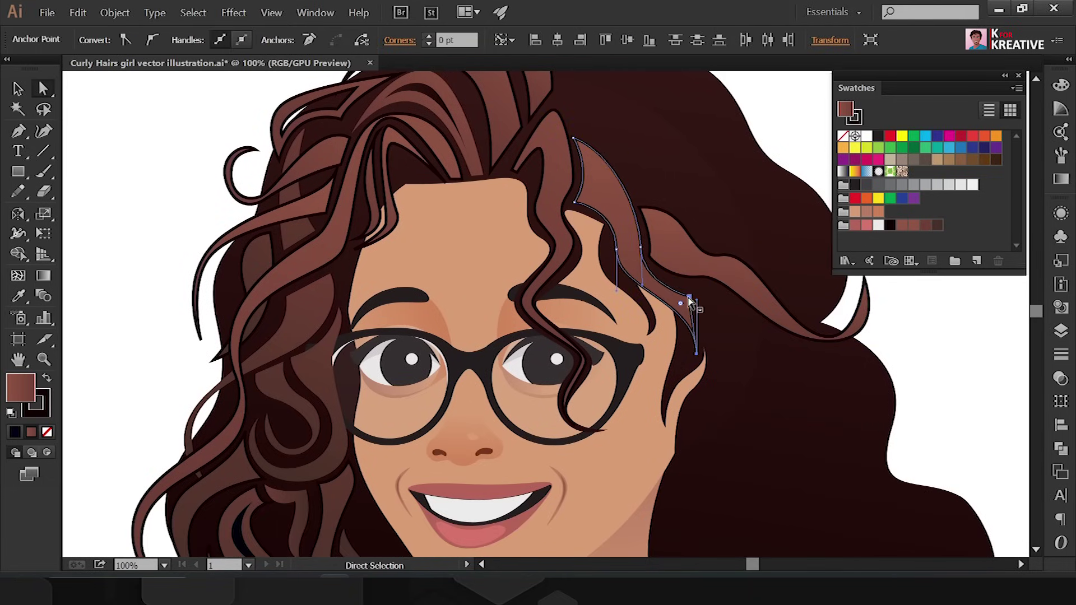
pyautogui.click(695, 352)
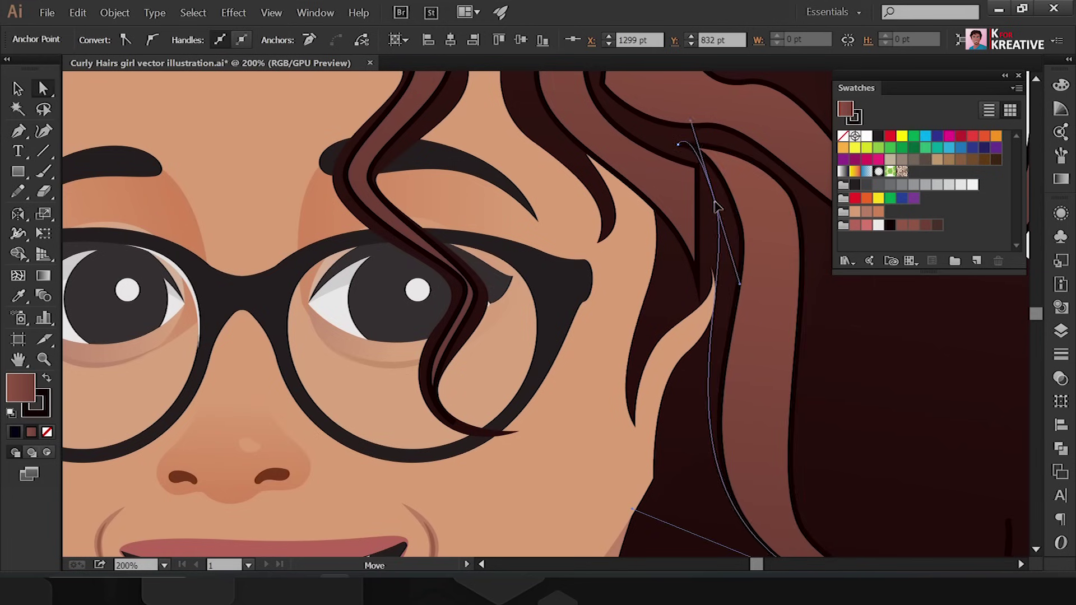
pyautogui.click(713, 275)
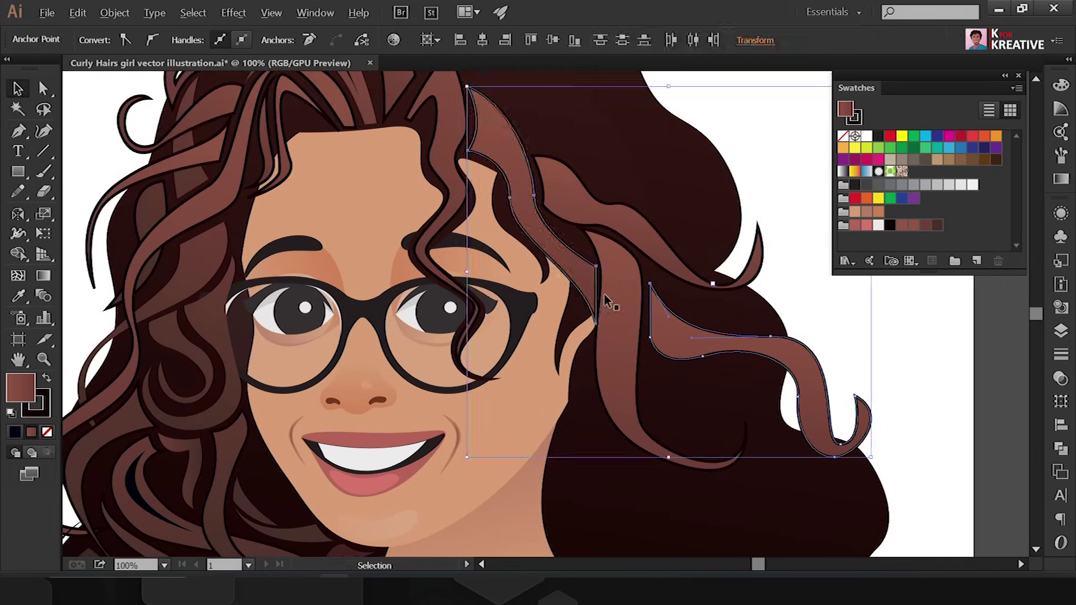
pyautogui.hotkey('ctrl', '-')
pyautogui.press('g')
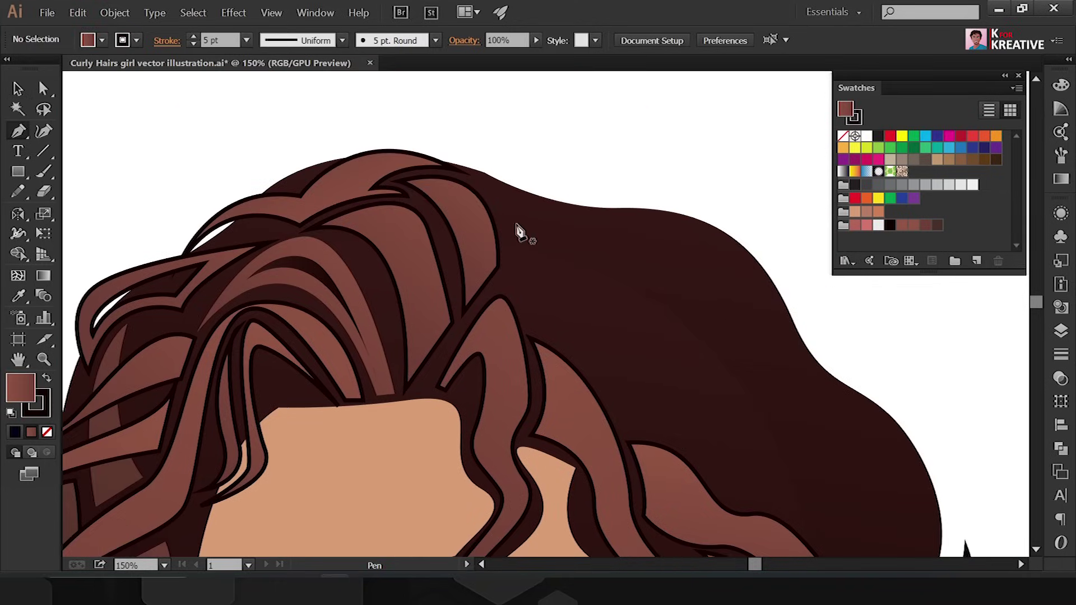
pyautogui.moveTo(757, 274); pyautogui.dragTo(825, 337)
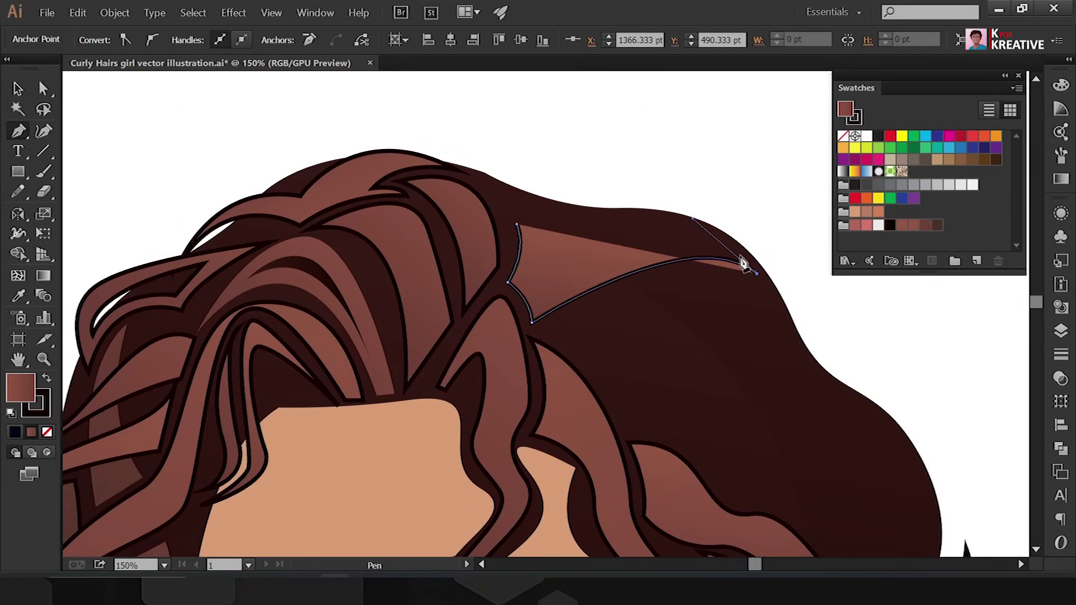
pyautogui.moveTo(688, 226); pyautogui.dragTo(656, 221)
pyautogui.moveTo(527, 220); pyautogui.dragTo(542, 236)
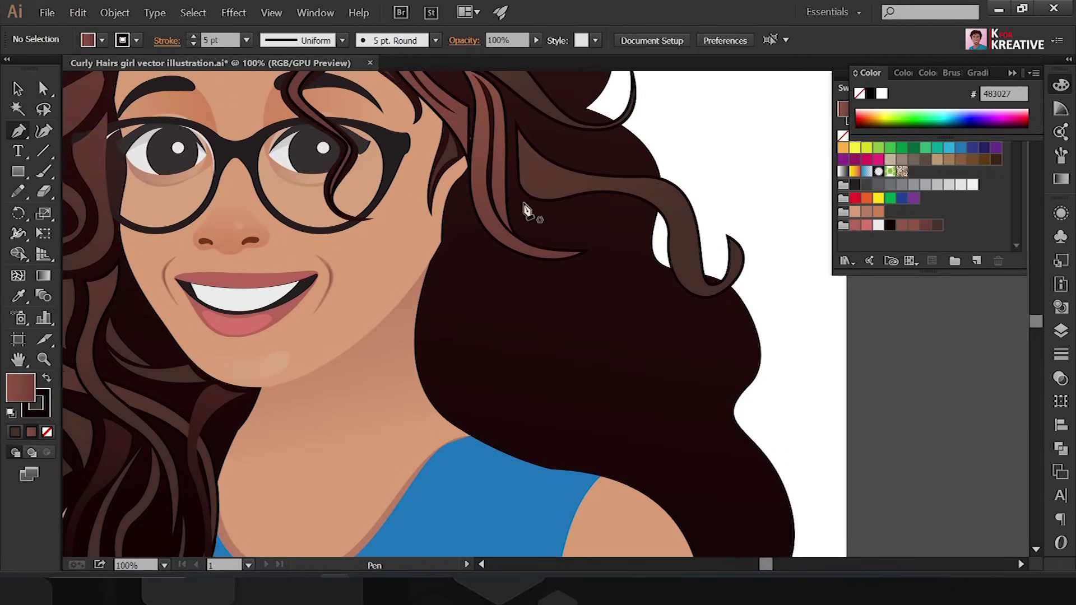
# - Draw a closed strand in the right hair sweeping down toward the shoulder
pyautogui.click(522, 201)
pyautogui.moveTo(568, 213); pyautogui.dragTo(602, 203)
pyautogui.moveTo(449, 431); pyautogui.dragTo(494, 482)
pyautogui.click(540, 446)
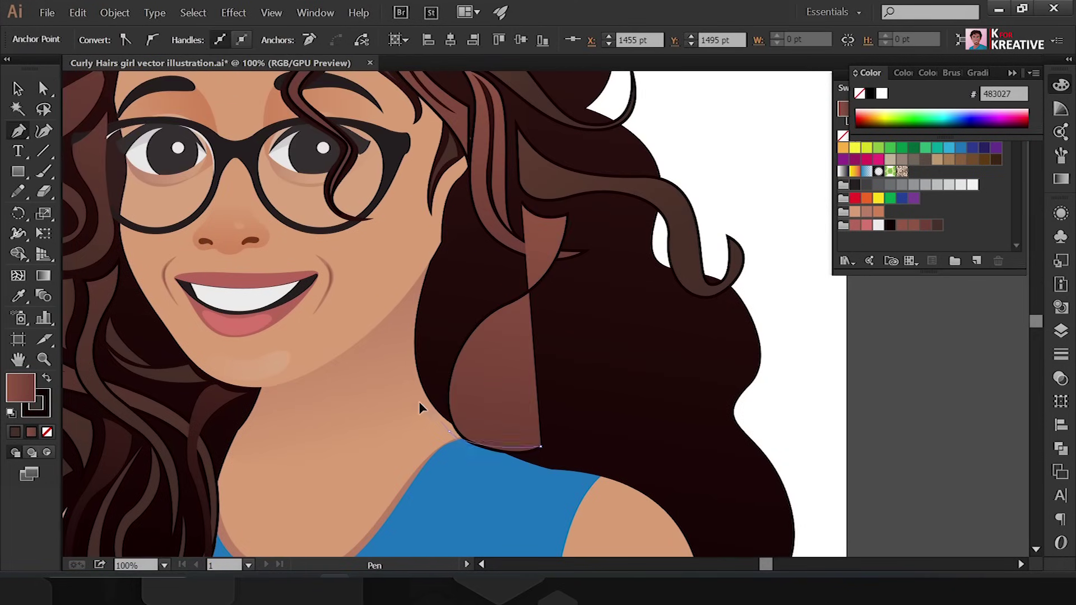
pyautogui.moveTo(502, 290); pyautogui.dragTo(548, 261)
pyautogui.click(521, 201)
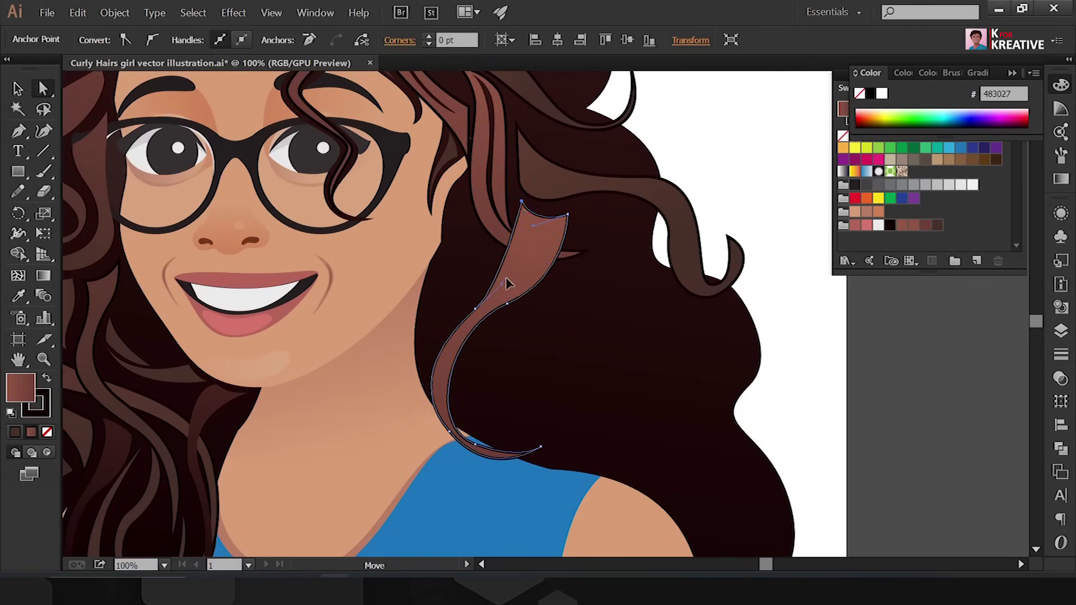
pyautogui.press('a')
pyautogui.press('p')
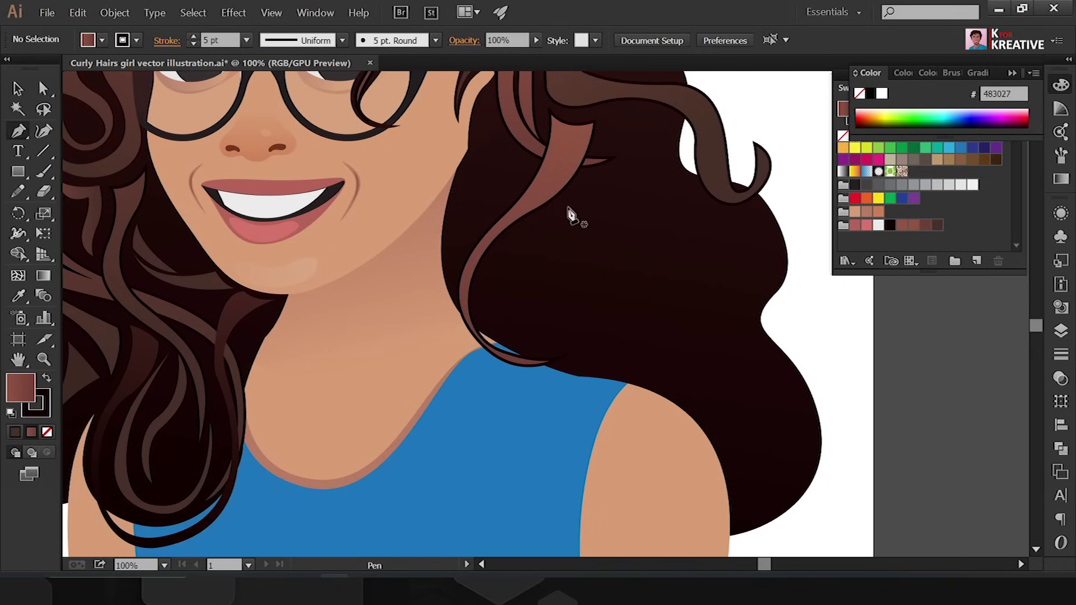
# - Add another strand and give it a darker fill sampled from nearby hair
pyautogui.moveTo(537, 260); pyautogui.dragTo(526, 302)
pyautogui.keyDown('ctrl'); pyautogui.click(685, 153); pyautogui.keyUp('ctrl')
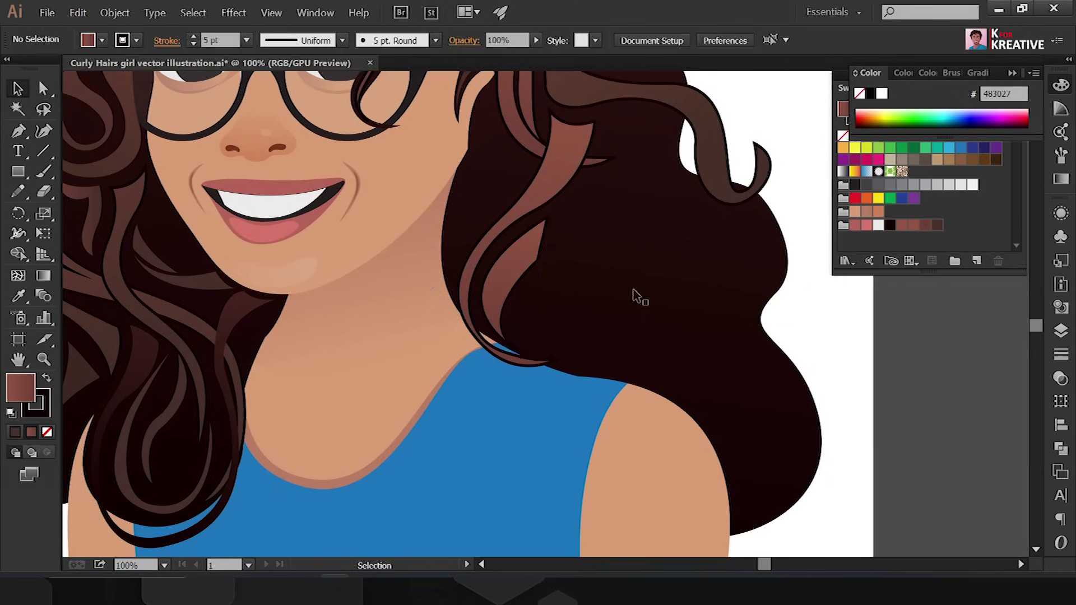
pyautogui.scroll(2, 638, 296)
pyautogui.keyDown('ctrl'); pyautogui.click(481, 272); pyautogui.keyUp('ctrl')
pyautogui.press('i')
pyautogui.click(606, 251)
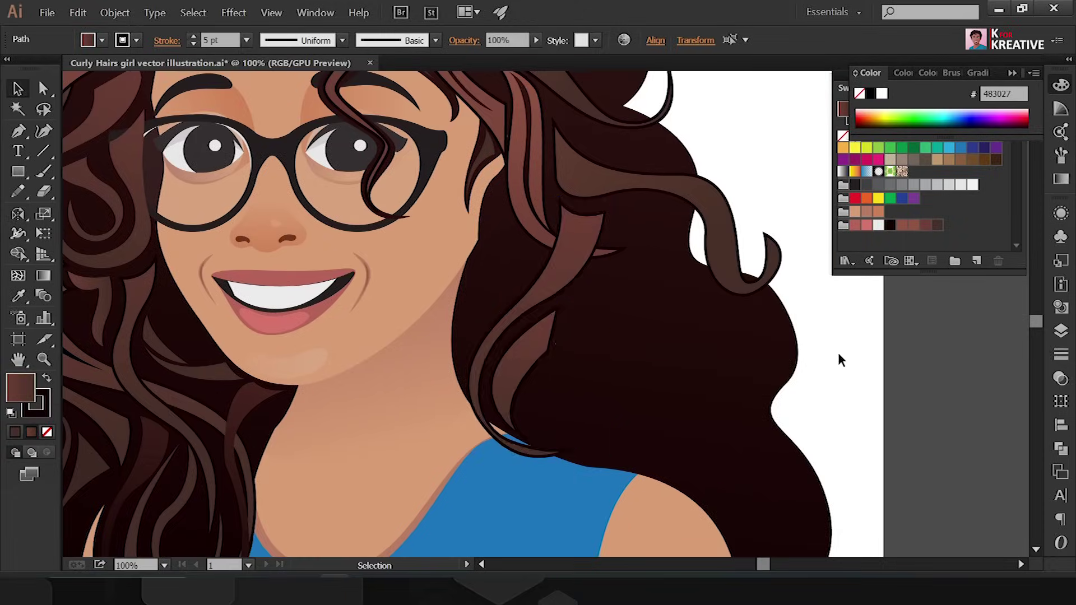
# - Pen a closed curl curving over the blue top
pyautogui.hotkey('ctrl', '+')
pyautogui.press('p')
pyautogui.moveTo(560, 301); pyautogui.dragTo(695, 268)
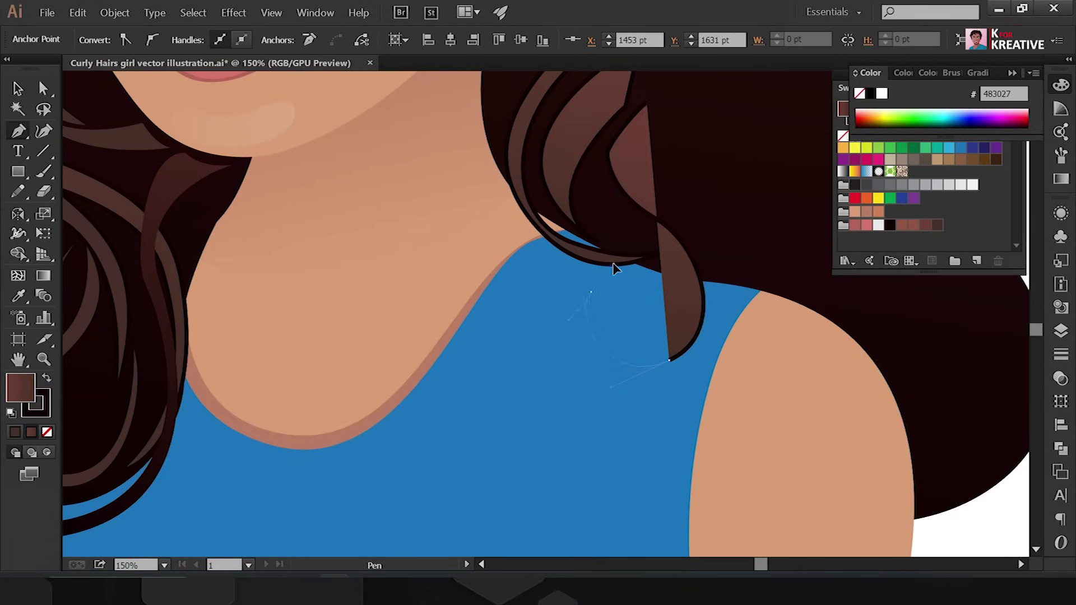
pyautogui.moveTo(667, 359); pyautogui.dragTo(628, 367)
pyautogui.click(589, 291)
pyautogui.moveTo(591, 374); pyautogui.dragTo(632, 424)
pyautogui.moveTo(746, 321)
pyautogui.mouseDown()
pyautogui.moveTo(756, 253)
pyautogui.moveTo(698, 370)
pyautogui.mouseUp()
pyautogui.moveTo(619, 251); pyautogui.dragTo(589, 277)
# - Trace a curl shape in the upper right hair
pyautogui.press('a')
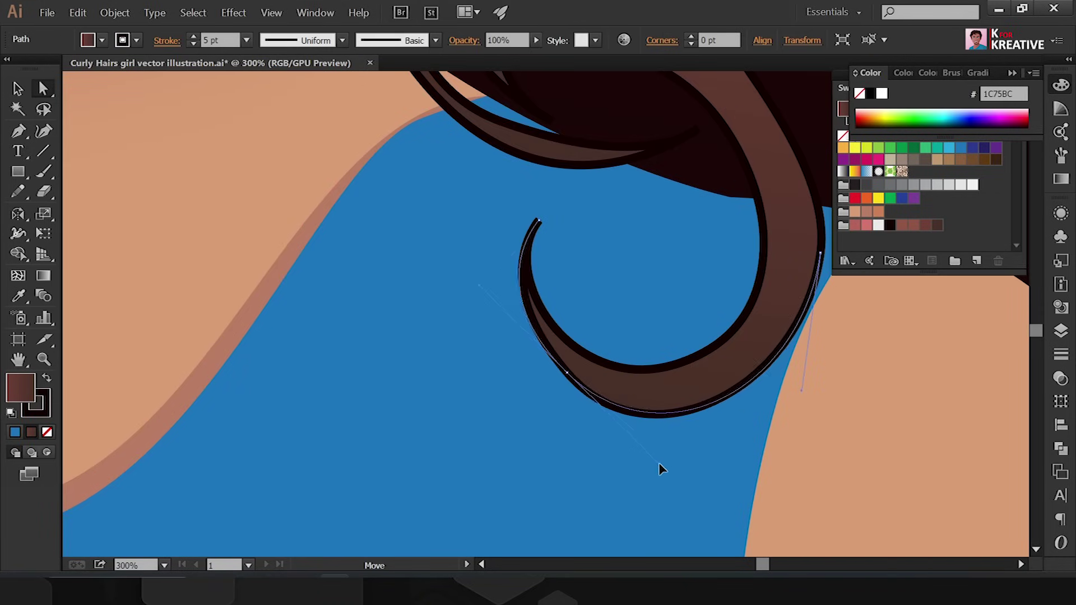
pyautogui.keyDown('alt'); pyautogui.click(627, 356); pyautogui.keyUp('alt')
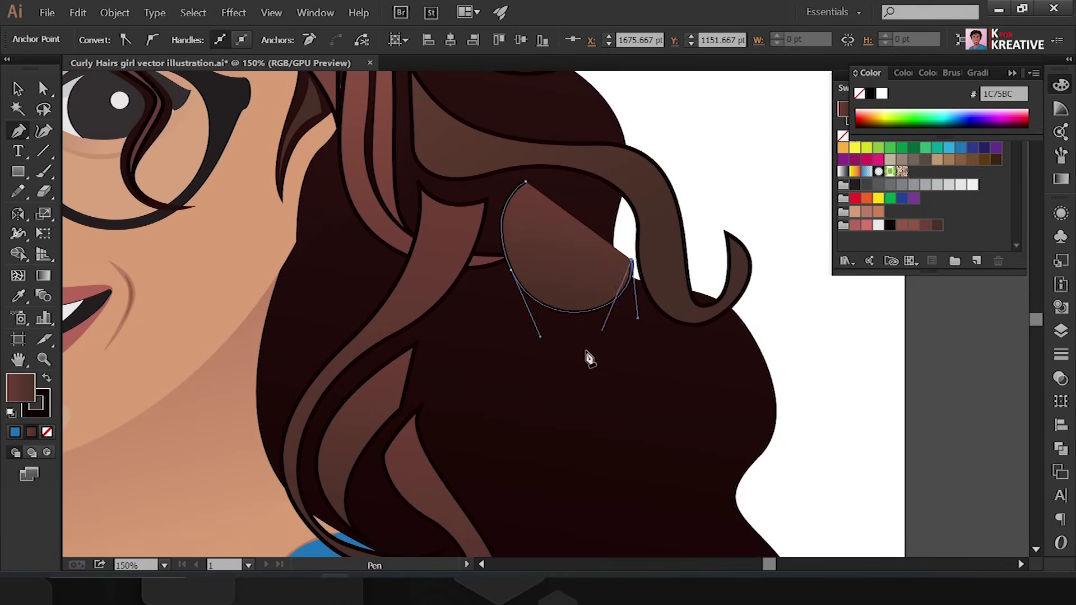
pyautogui.moveTo(585, 326); pyautogui.dragTo(642, 321)
pyautogui.click(526, 182)
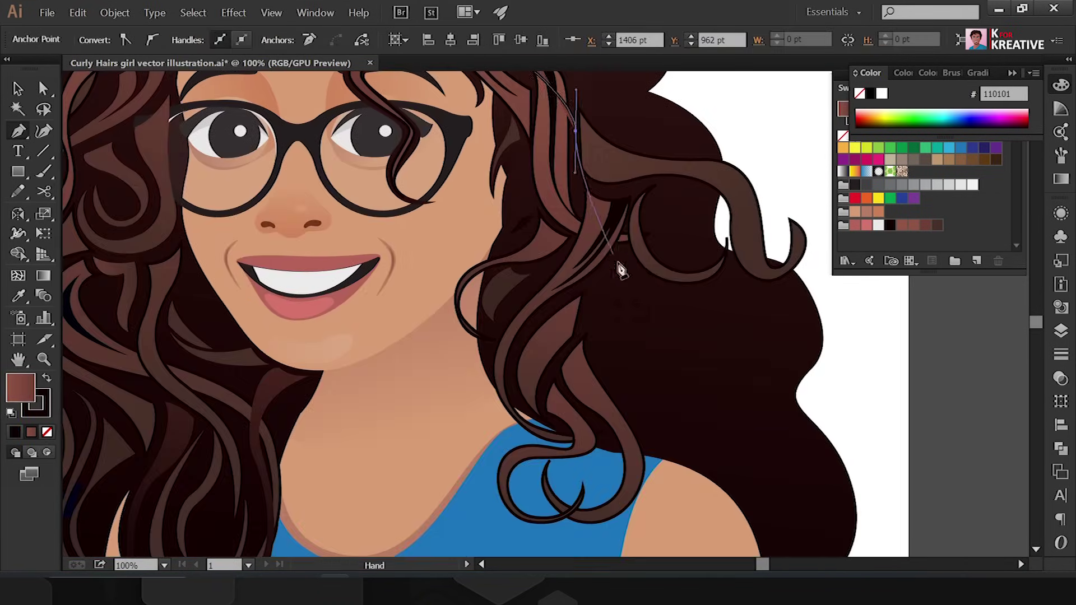
# - Draw a long strand down to the shoulder and send it behind other hair (Ctrl+[)
pyautogui.scroll(-5, 620, 367)
pyautogui.scroll(-5, 620, 336)
pyautogui.moveTo(709, 429); pyautogui.dragTo(810, 429)
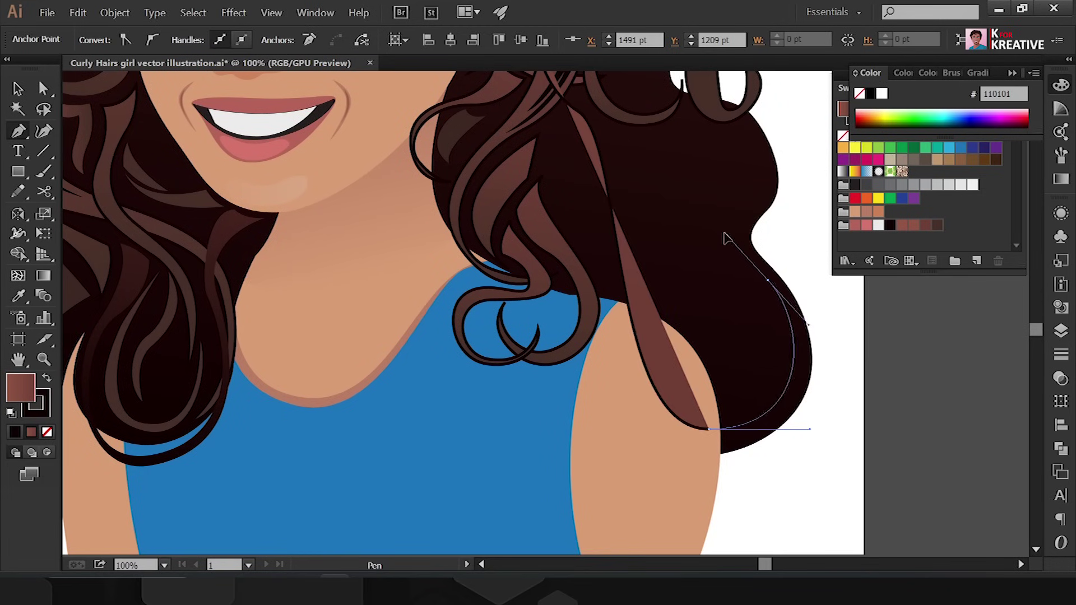
pyautogui.moveTo(768, 281); pyautogui.dragTo(826, 334)
pyautogui.scroll(5, 650, 314)
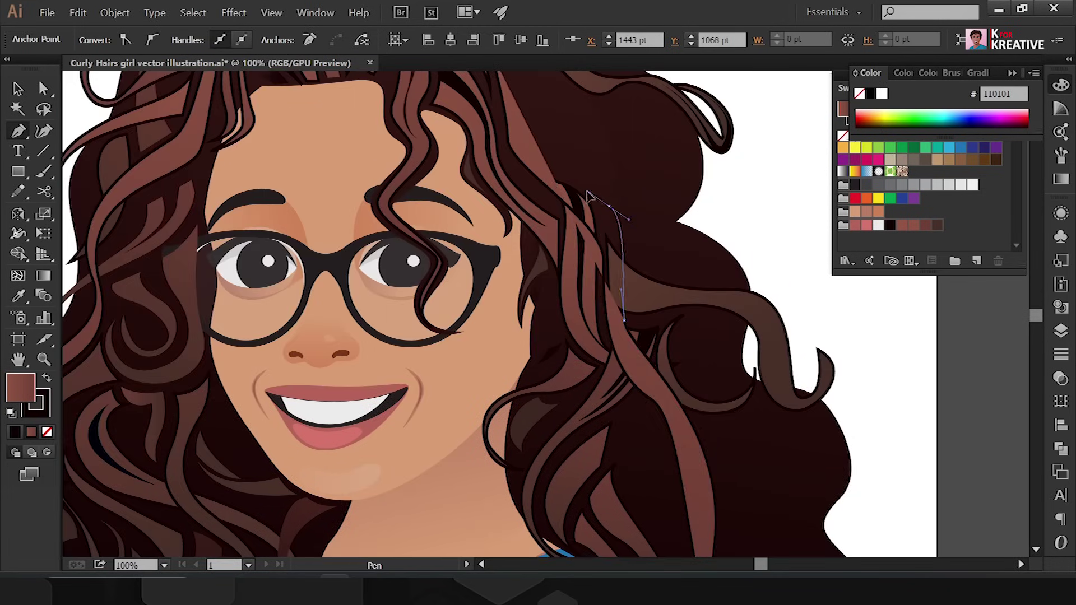
pyautogui.scroll(2, 595, 204)
pyautogui.moveTo(556, 267); pyautogui.dragTo(552, 219)
pyautogui.click(523, 209)
pyautogui.press('v')
pyautogui.hotkey('ctrl', '-')
pyautogui.hotkey('ctrl', '[')
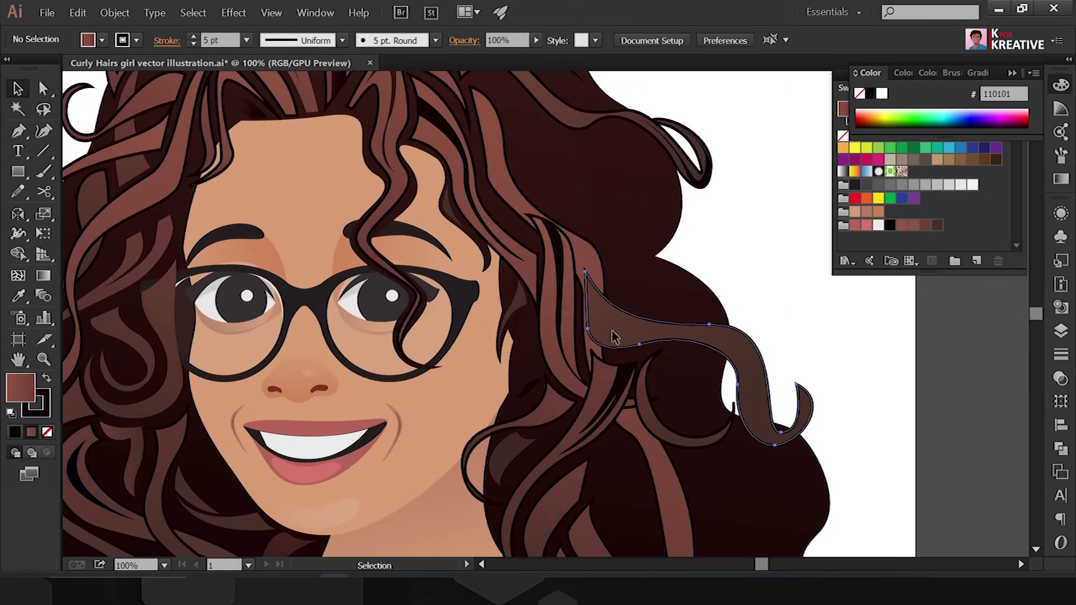
# - Select the new curl and another strand, zooming in on the hair
pyautogui.click(588, 334)
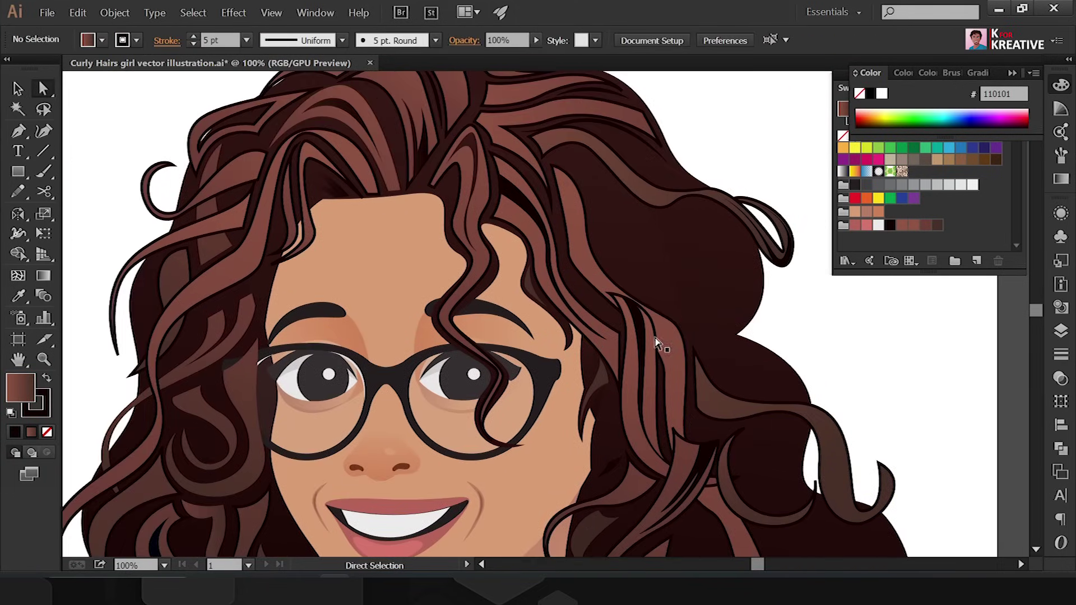
pyautogui.press('v')
pyautogui.click(684, 253)
pyautogui.hotkey('ctrl', '+')
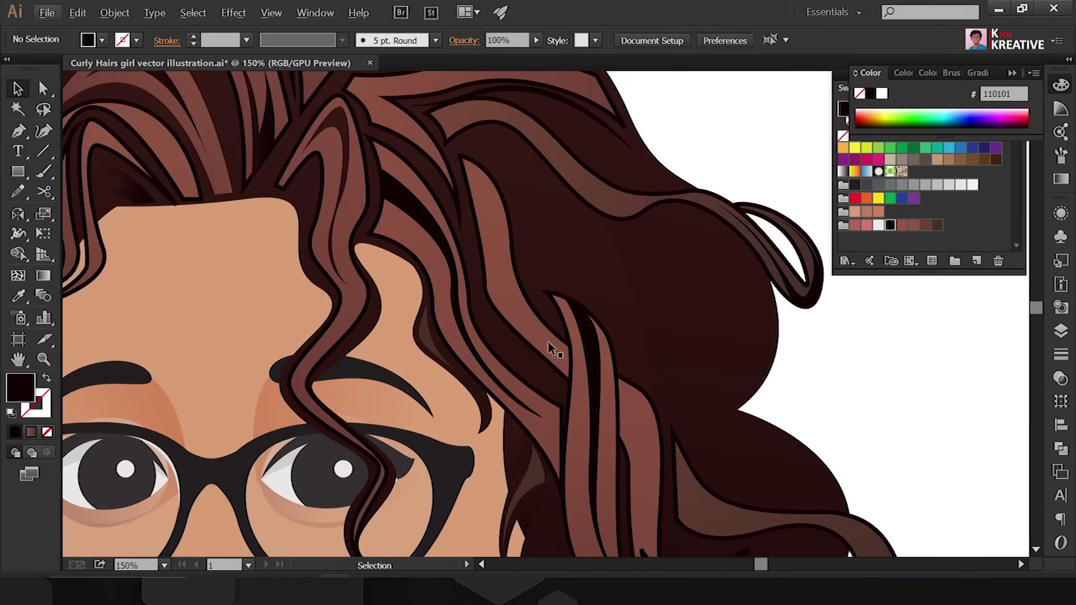
# - Inspect anchor points on the right-hair strands with Direct Selection
pyautogui.press('a')
pyautogui.click(492, 337)
pyautogui.click(511, 246)
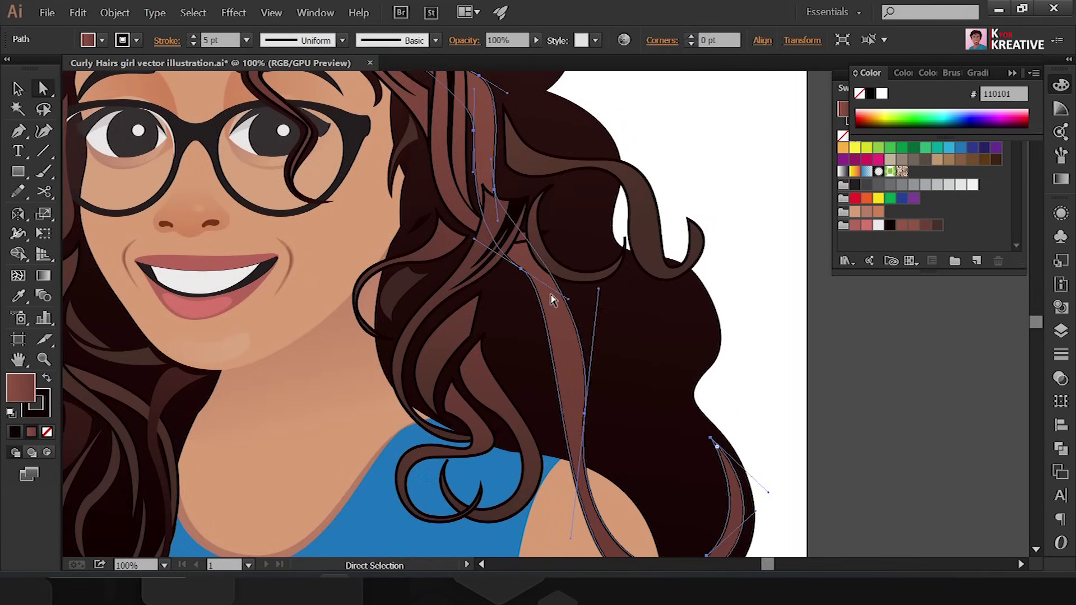
pyautogui.click(597, 291)
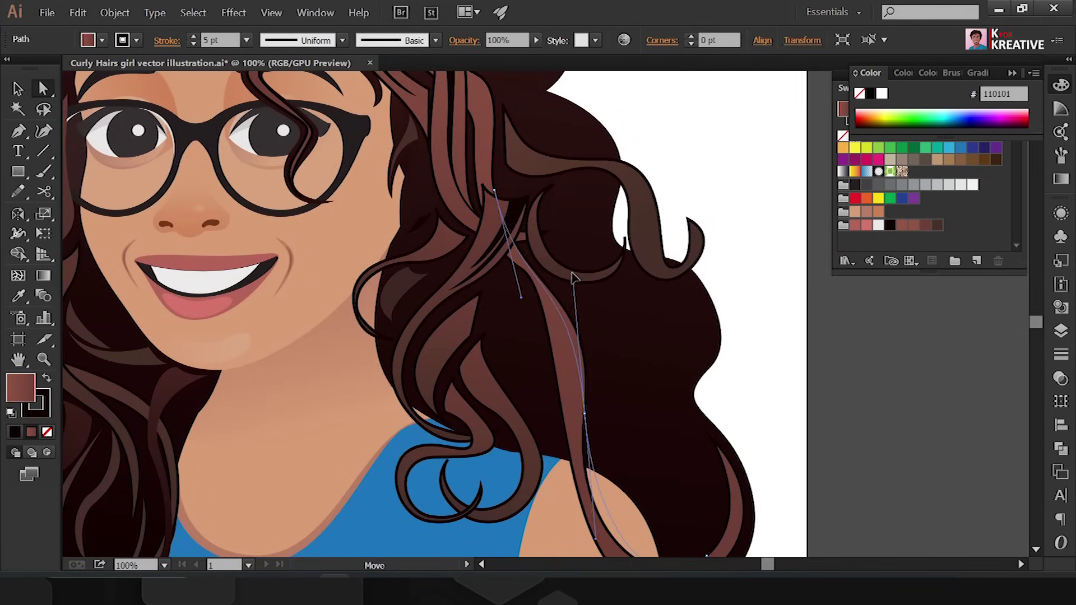
pyautogui.click(584, 421)
pyautogui.hotkey('ctrl', 'shift', 'a')
pyautogui.scroll(-2, 580, 241)
pyautogui.scroll(1, 580, 241)
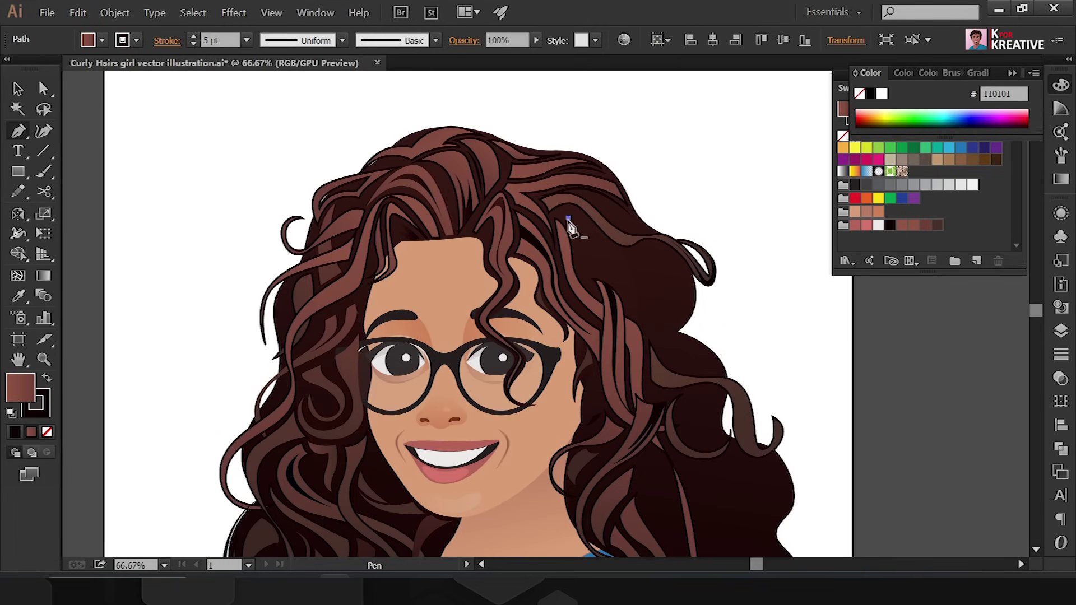
# - Draw a new strand in the upper right hair curving around the curl
pyautogui.press('p')
pyautogui.click(568, 219)
pyautogui.click(578, 246)
pyautogui.moveTo(662, 251); pyautogui.dragTo(681, 254)
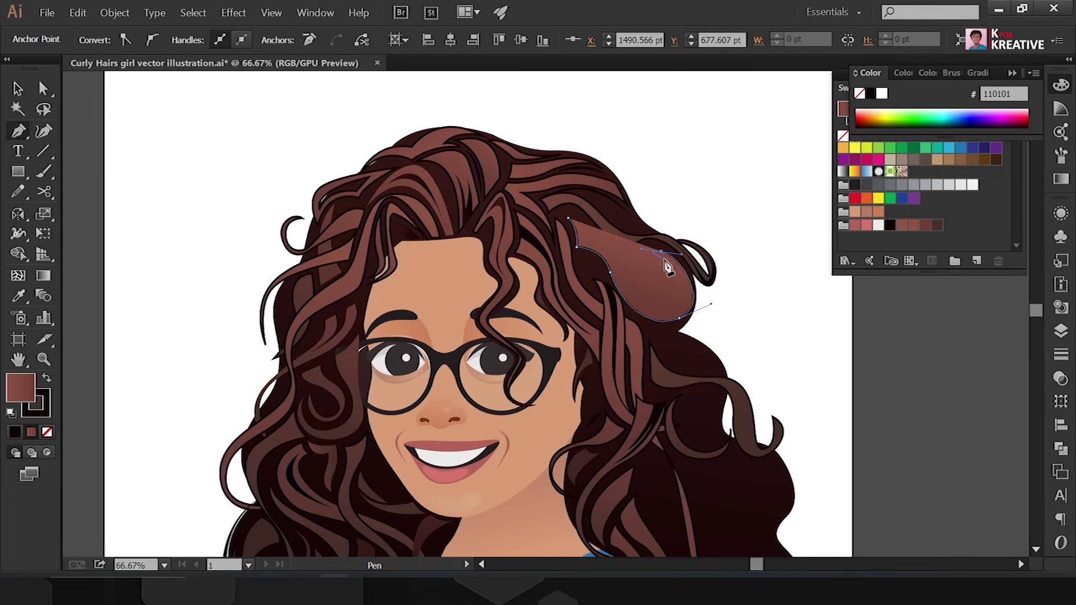
pyautogui.click(668, 323)
pyautogui.scroll(1, 683, 275)
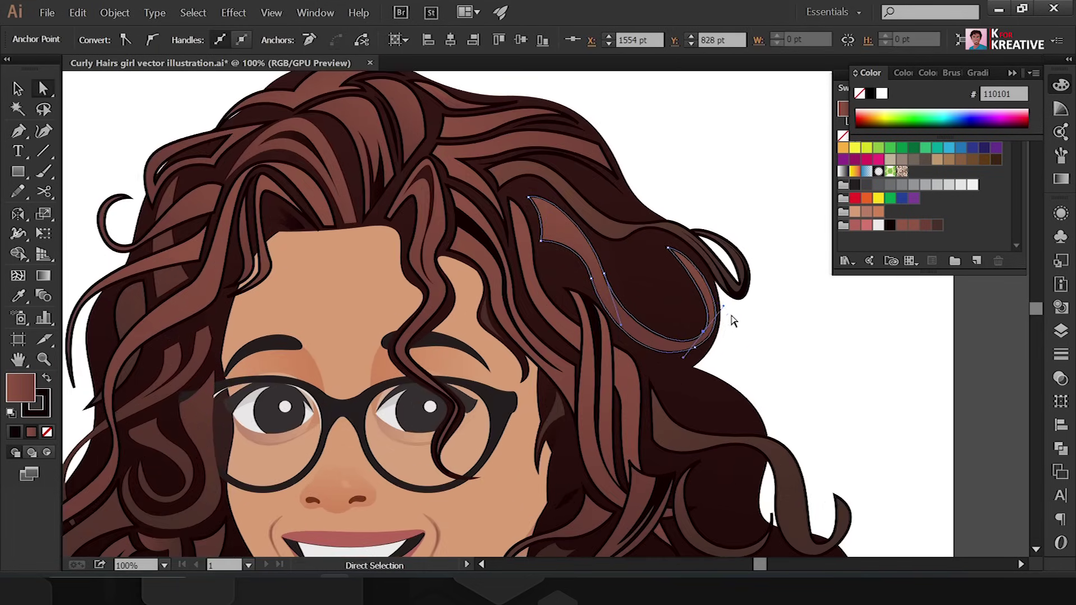
# - Add a curved strand in the lower right hair
pyautogui.hotkey('ctrl', 'shift', 'a')
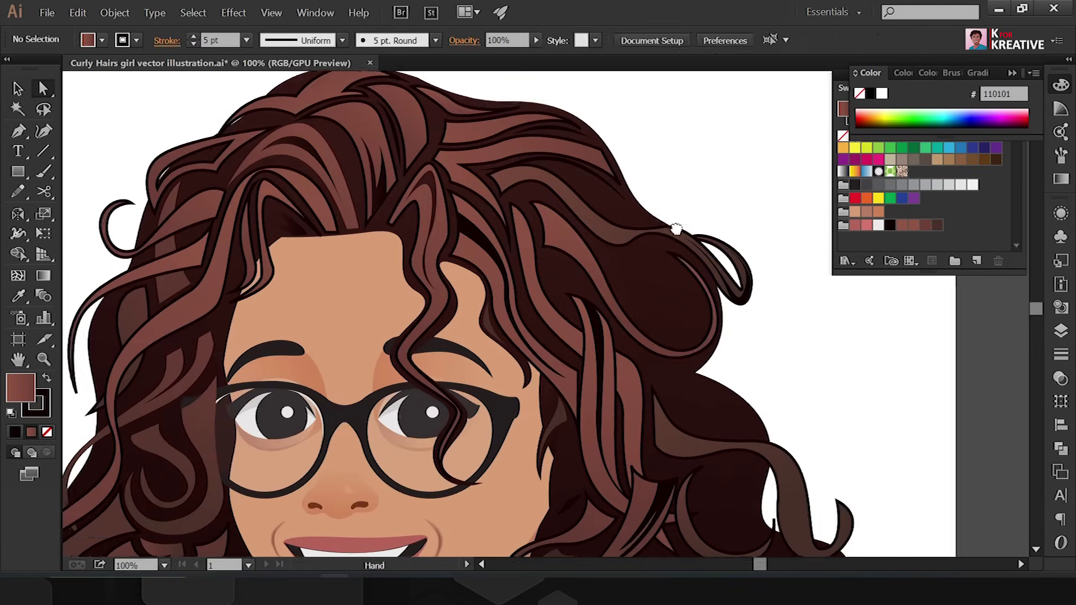
pyautogui.hotkey('ctrl', '-')
pyautogui.press('p')
pyautogui.click(778, 328)
pyautogui.moveTo(785, 422); pyautogui.dragTo(750, 453)
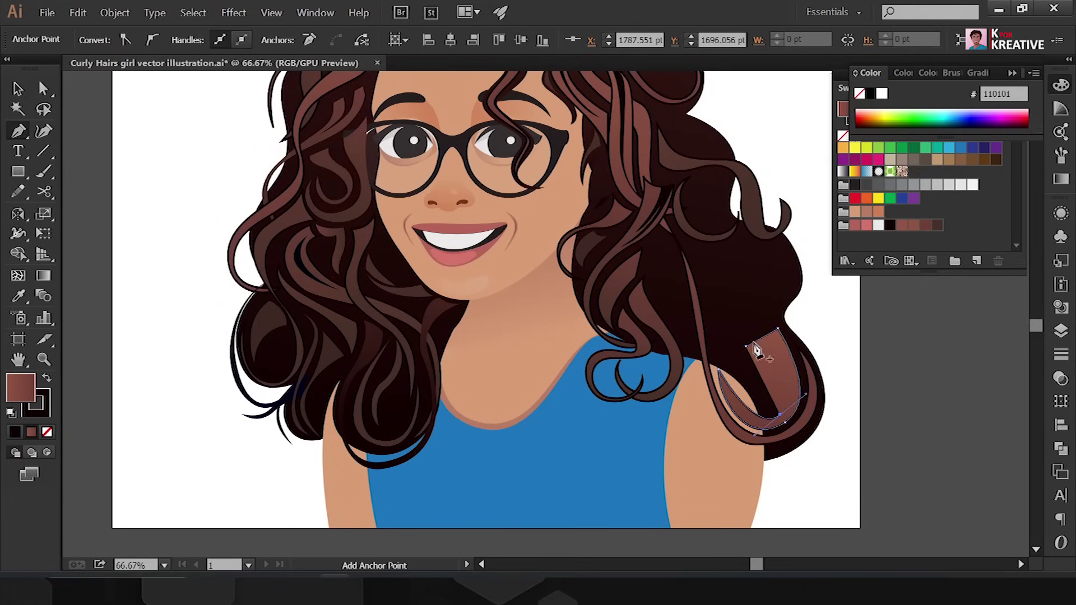
pyautogui.hotkey('ctrl', 'shift', 'a')
# - Pen a strand from the top right hair down to its lower curl
pyautogui.hotkey('ctrl', '1')
pyautogui.press('p')
pyautogui.click(635, 246)
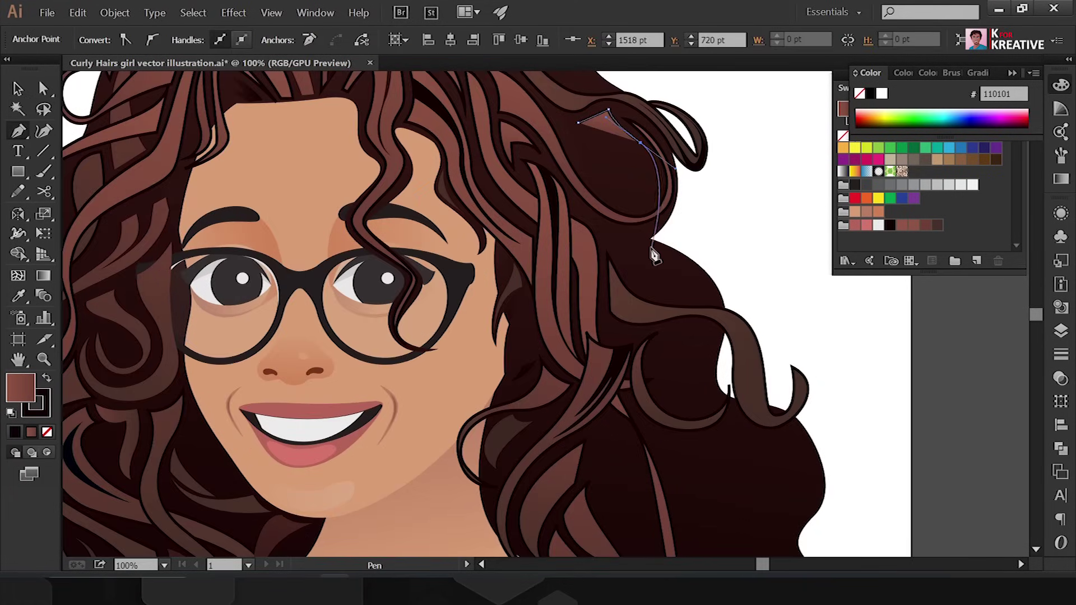
pyautogui.moveTo(720, 307); pyautogui.dragTo(729, 332)
pyautogui.moveTo(720, 398); pyautogui.dragTo(758, 431)
pyautogui.scroll(-3, 762, 449)
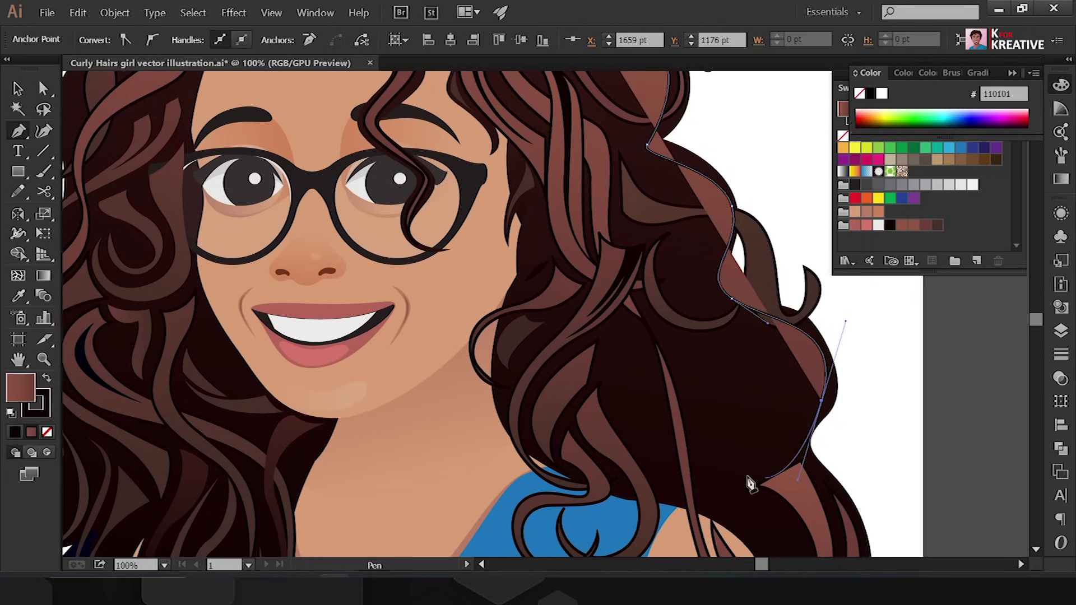
pyautogui.moveTo(821, 400)
pyautogui.mouseDown()
pyautogui.moveTo(818, 425)
pyautogui.moveTo(734, 437)
pyautogui.mouseUp()
pyautogui.click(707, 387)
# - Close the long strand, send it behind other hair, and sample its fill
pyautogui.moveTo(655, 190); pyautogui.dragTo(616, 185)
pyautogui.moveTo(639, 170); pyautogui.dragTo(662, 315)
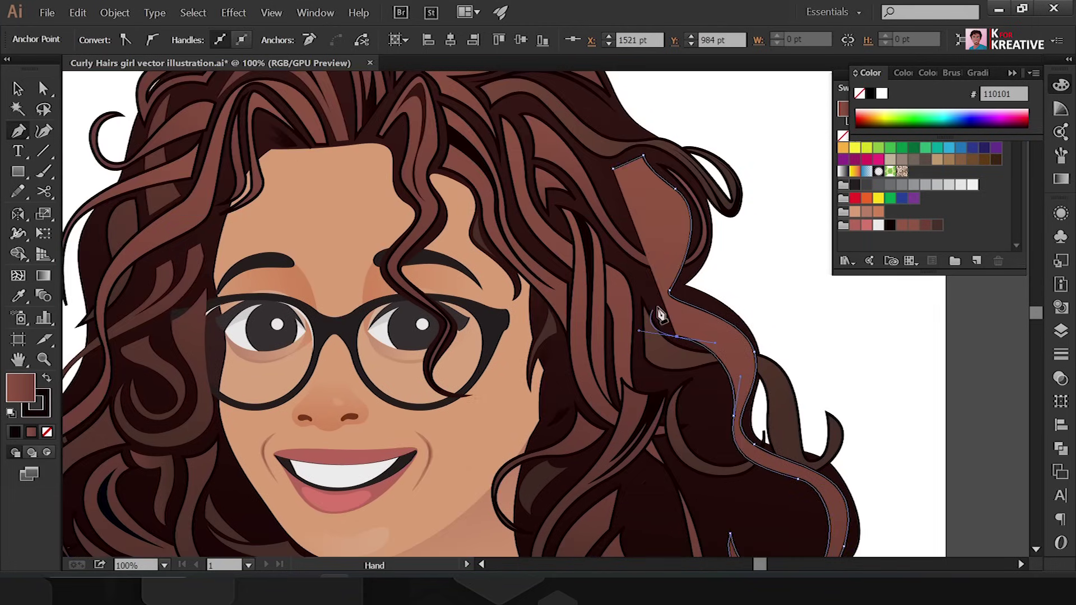
pyautogui.click(613, 168)
pyautogui.hotkey('ctrl', '-')
pyautogui.hotkey('ctrl', '[')
pyautogui.press('v')
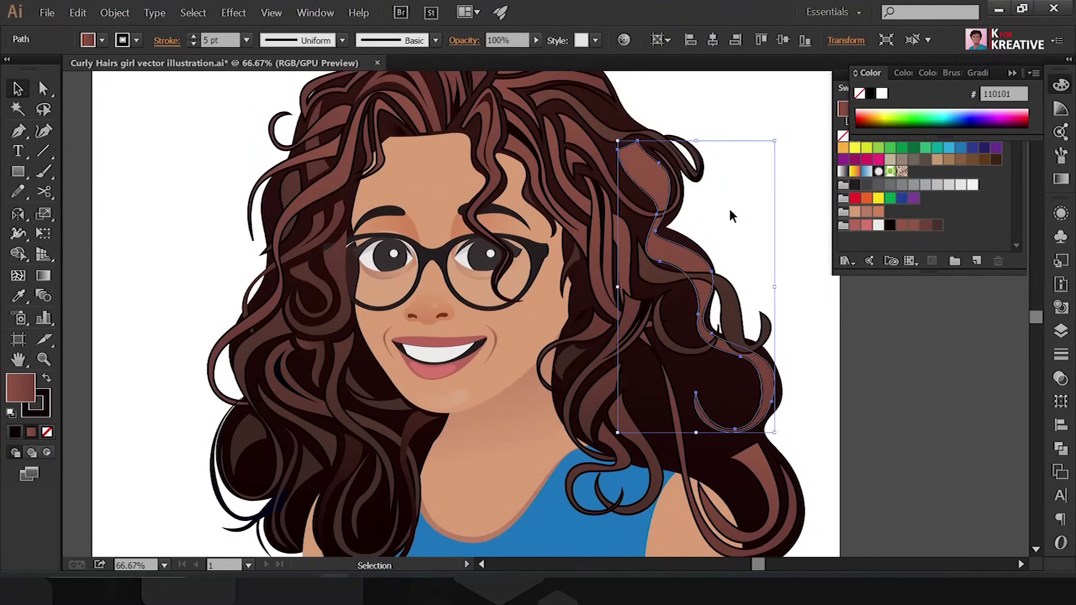
pyautogui.scroll(-2, 707, 310)
pyautogui.press('i')
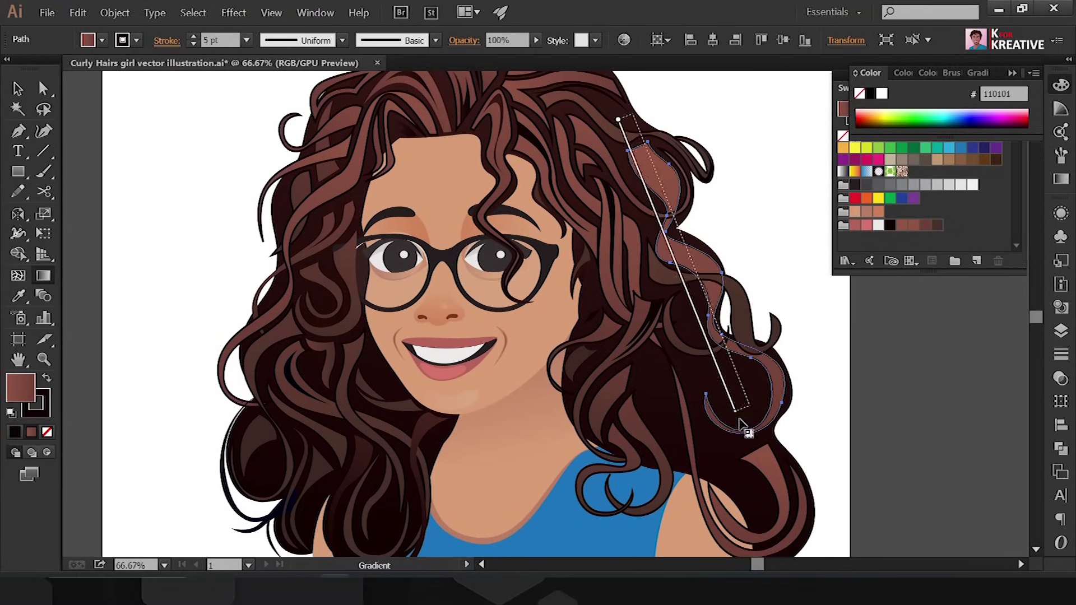
pyautogui.hotkey('ctrl', 'shift', 'a')
pyautogui.scroll(2, 760, 214)
# - Outline another curved hair strand ending in a curved tip
pyautogui.press('p')
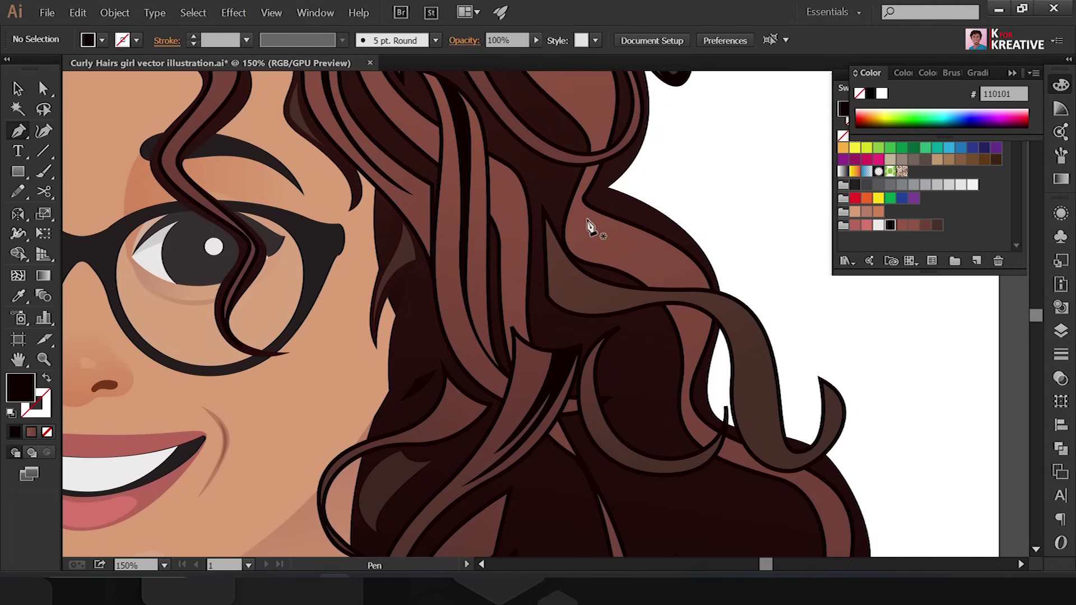
pyautogui.click(583, 214)
pyautogui.moveTo(616, 238); pyautogui.dragTo(646, 245)
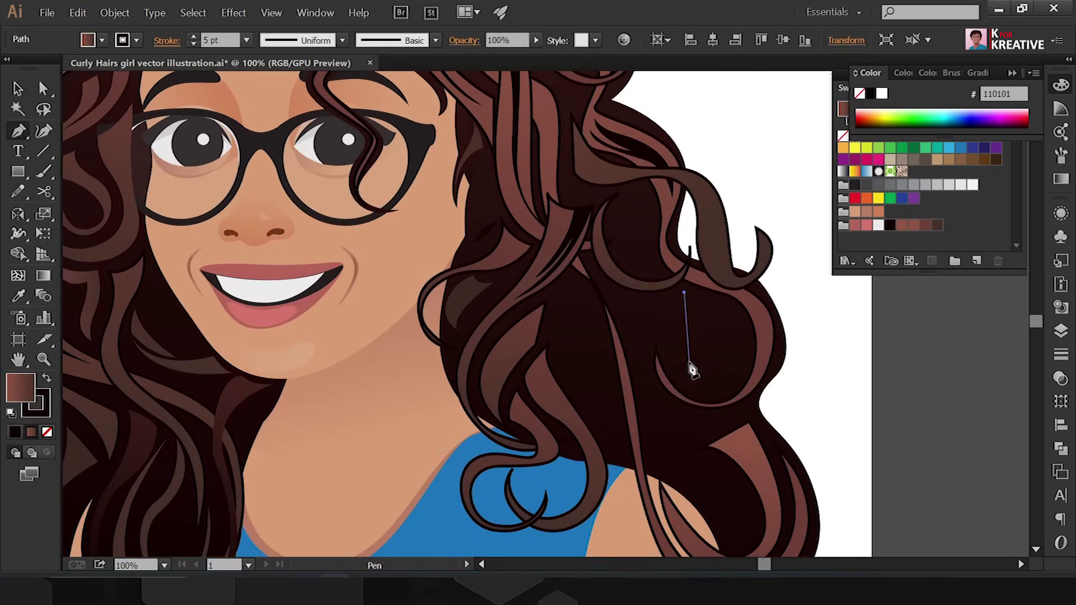
pyautogui.moveTo(691, 362); pyautogui.dragTo(711, 391)
pyautogui.moveTo(744, 357); pyautogui.dragTo(745, 334)
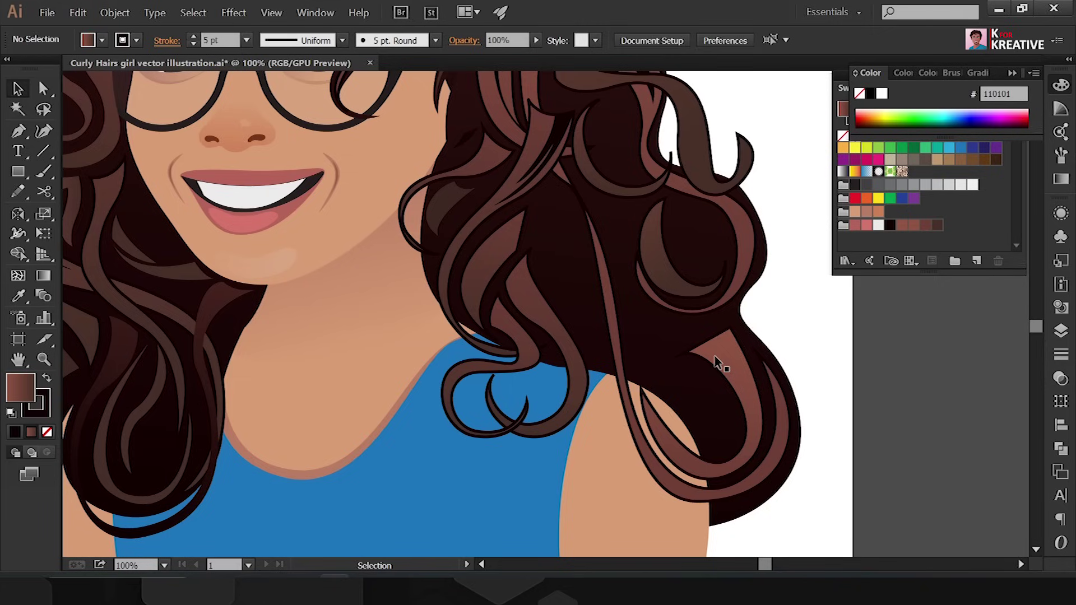
# - Alt-drag a copy of the crescent lower, rotate it, and reshape its curve
pyautogui.moveTo(676, 259); pyautogui.dragTo(695, 314)
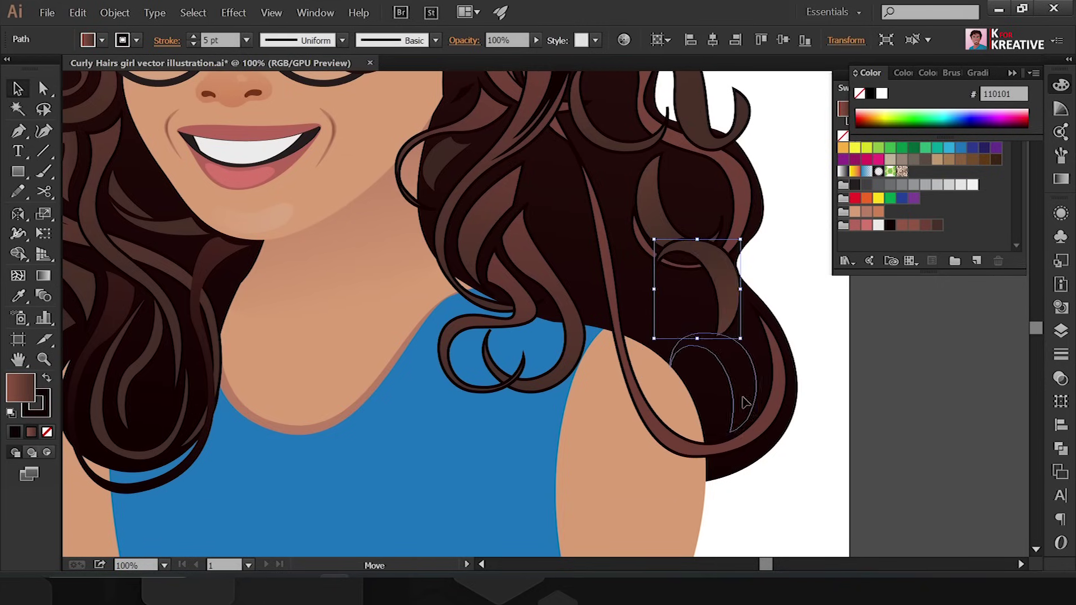
pyautogui.moveTo(746, 409); pyautogui.dragTo(723, 434)
pyautogui.hotkey('ctrl', 'shift', 'a')
pyautogui.press('a')
pyautogui.click(734, 310)
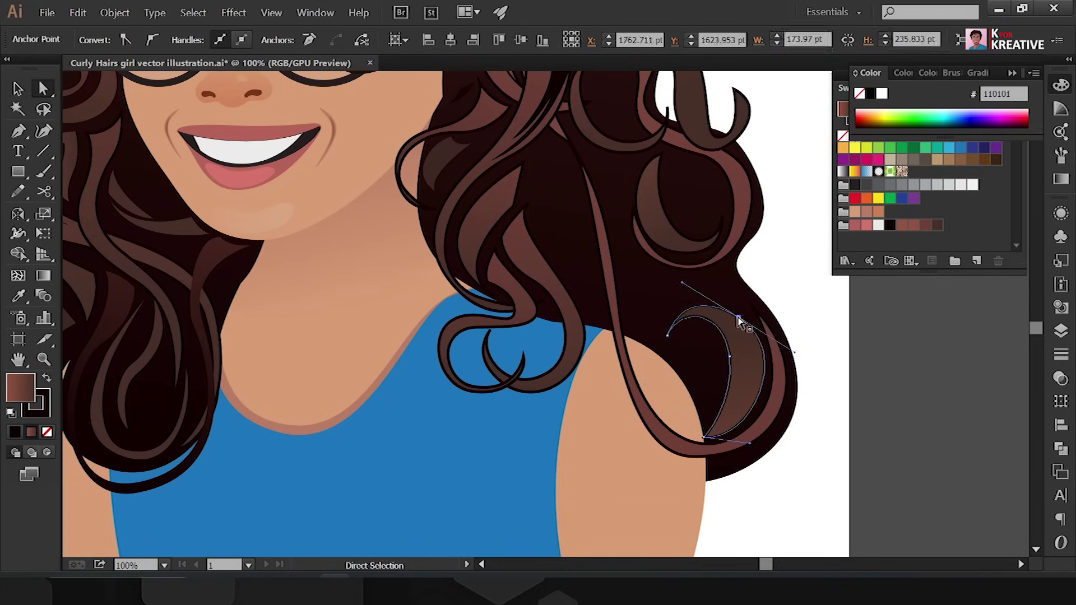
pyautogui.moveTo(734, 310); pyautogui.dragTo(675, 262)
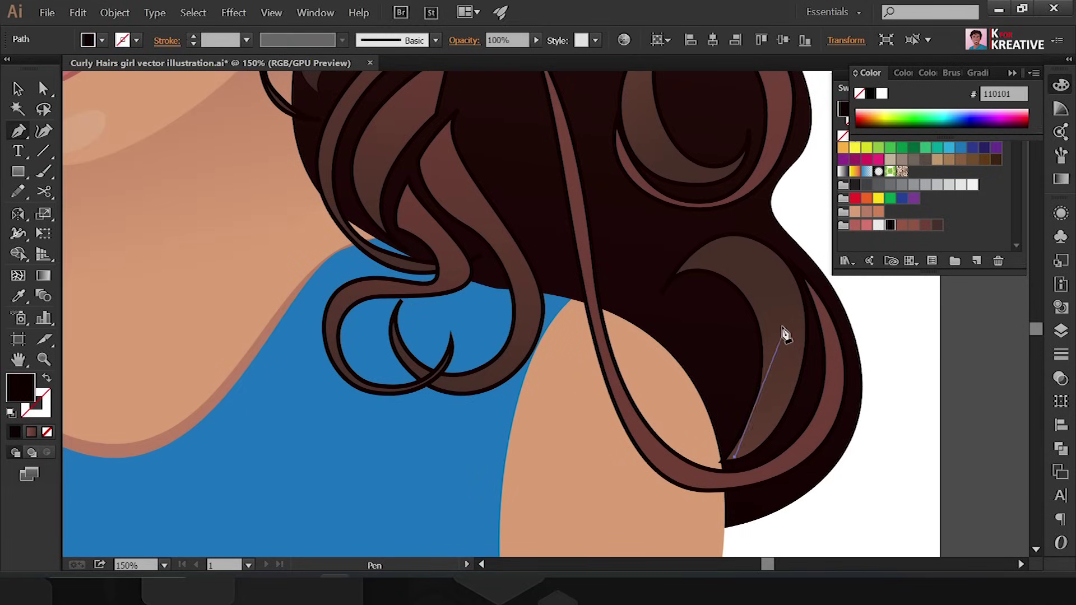
# - Begin a dark hair mass curving around the neck and curls
pyautogui.moveTo(771, 344)
pyautogui.mouseDown()
pyautogui.moveTo(761, 270)
pyautogui.moveTo(723, 241)
pyautogui.mouseUp()
pyautogui.scroll(-3, 728, 246)
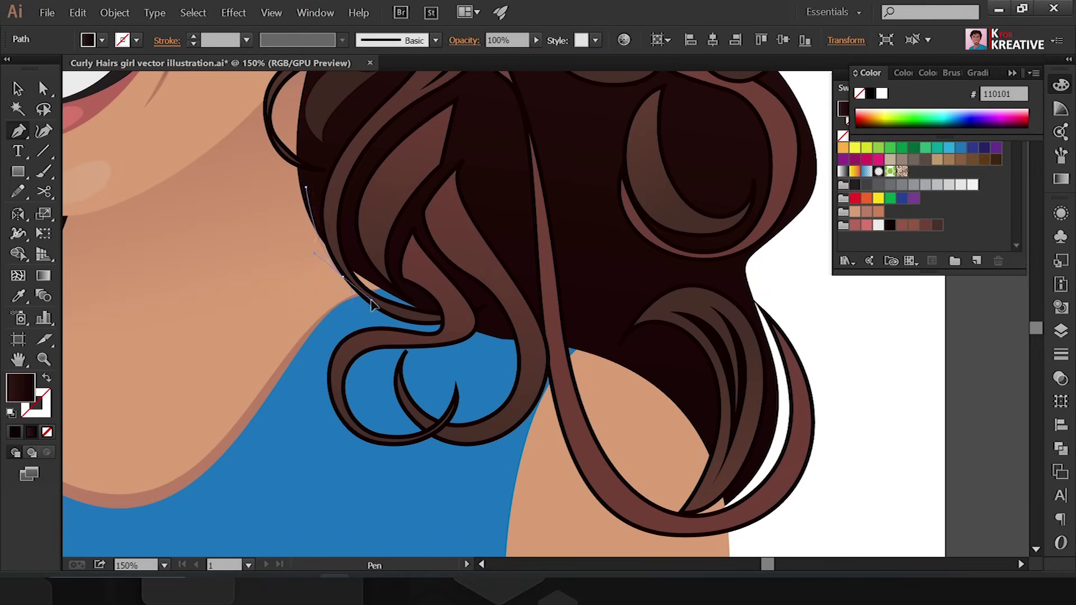
pyautogui.click(312, 326)
pyautogui.moveTo(286, 408); pyautogui.dragTo(317, 470)
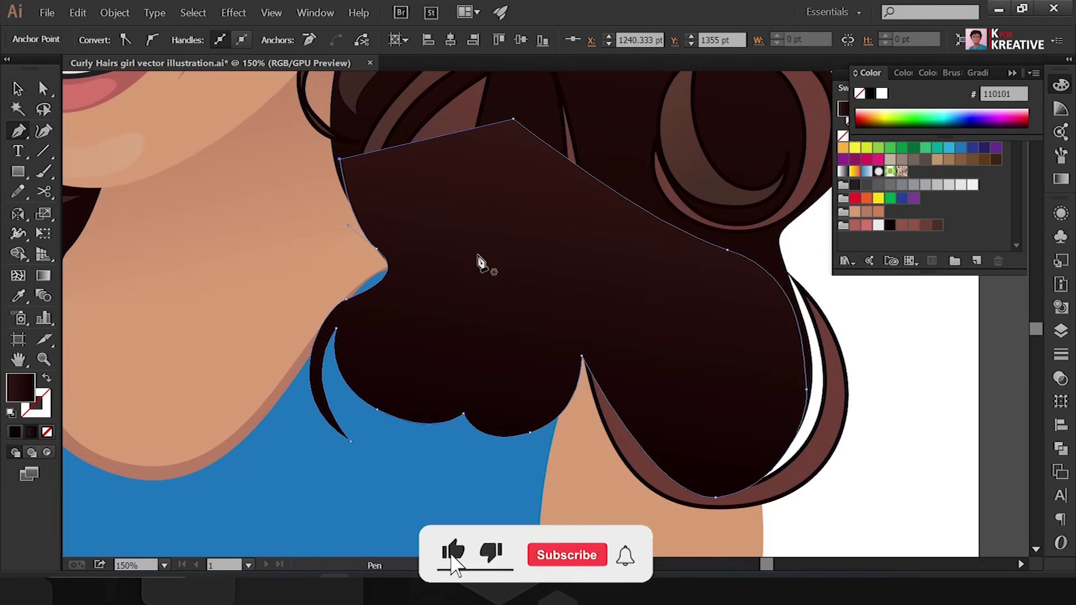
# - Send the dark hair mass behind the curls and add a closed strand along the right hair
pyautogui.hotkey('ctrl', '[')
pyautogui.hotkey('ctrl', '[')
pyautogui.hotkey('ctrl', '[')
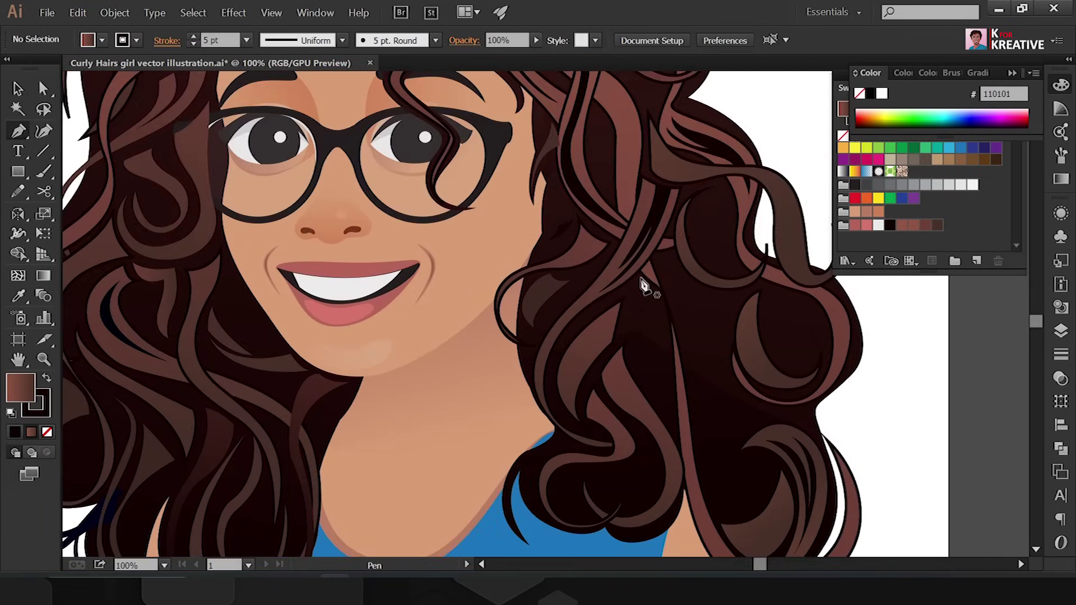
pyautogui.click(642, 286)
pyautogui.scroll(-5, 642, 330)
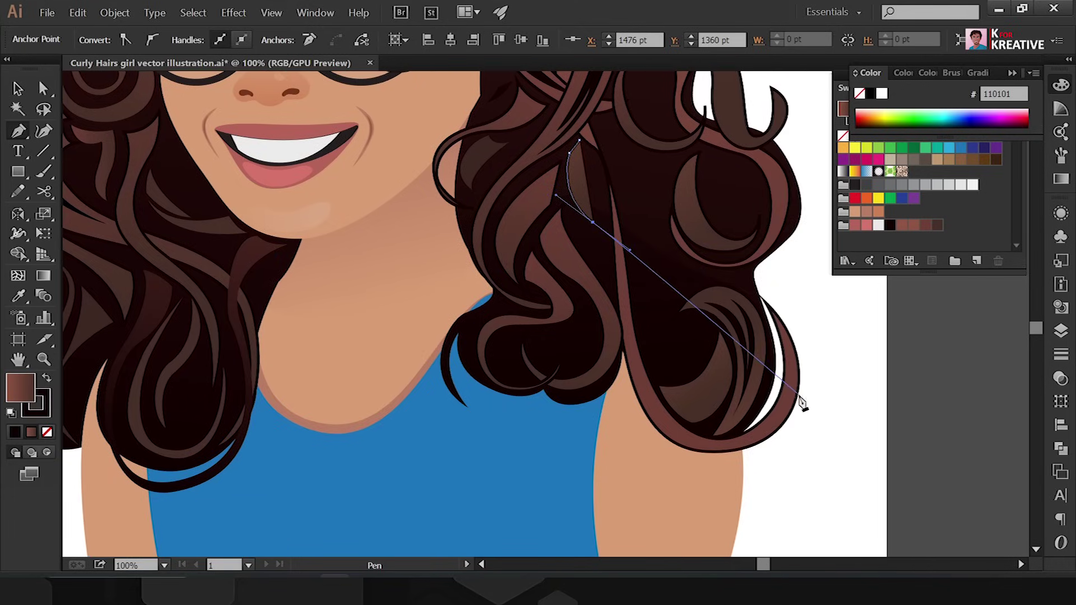
pyautogui.moveTo(793, 398); pyautogui.dragTo(760, 549)
pyautogui.click(604, 228)
pyautogui.scroll(3, 729, 336)
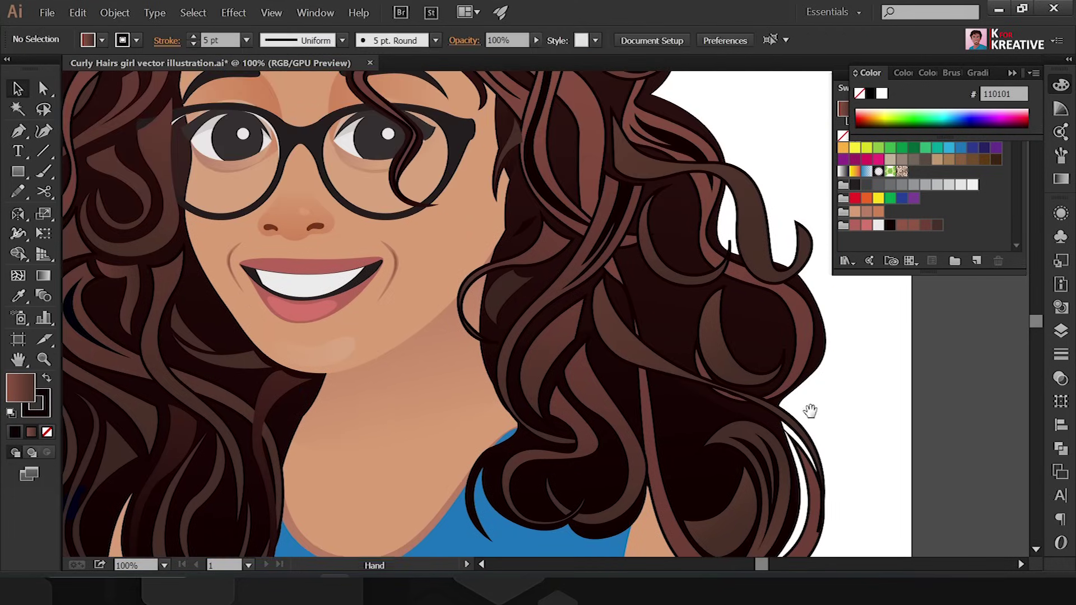
pyautogui.hotkey('ctrl', ']')
# - Draw a closed strand on the lower hair curl
pyautogui.hotkey('ctrl', '+')
pyautogui.press('p')
pyautogui.click(629, 370)
pyautogui.moveTo(639, 468)
pyautogui.mouseDown()
pyautogui.moveTo(632, 488)
pyautogui.moveTo(567, 465)
pyautogui.mouseUp()
pyautogui.click(628, 370)
pyautogui.hotkey('ctrl', '-')
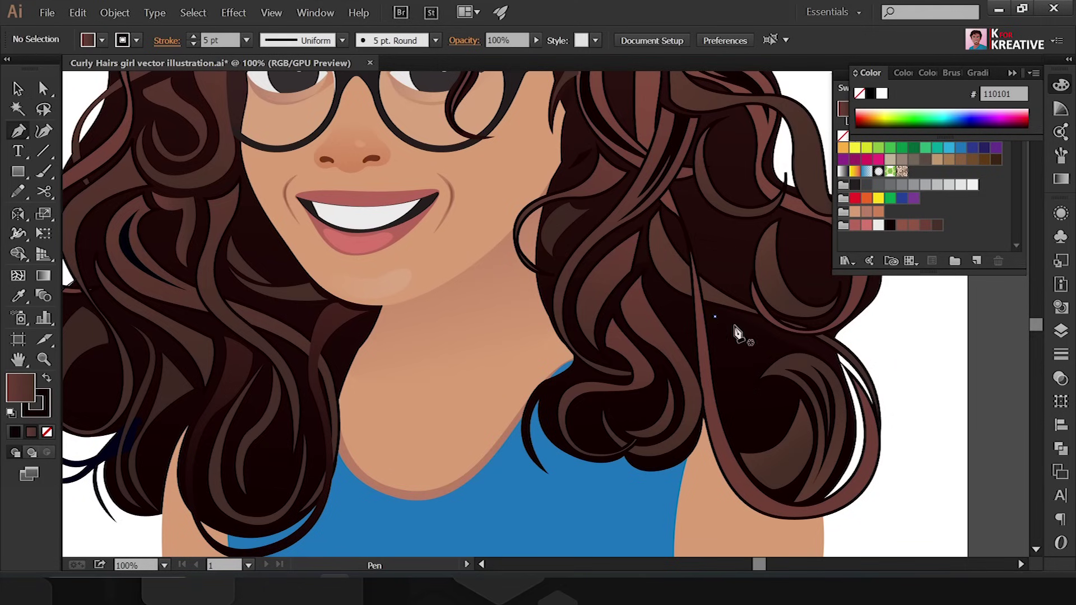
# - Add two more filled strands on the right side of the hair
pyautogui.click(714, 317)
pyautogui.click(745, 322)
pyautogui.moveTo(739, 428); pyautogui.dragTo(755, 461)
pyautogui.moveTo(714, 282); pyautogui.dragTo(779, 394)
pyautogui.click(784, 390)
pyautogui.click(805, 399)
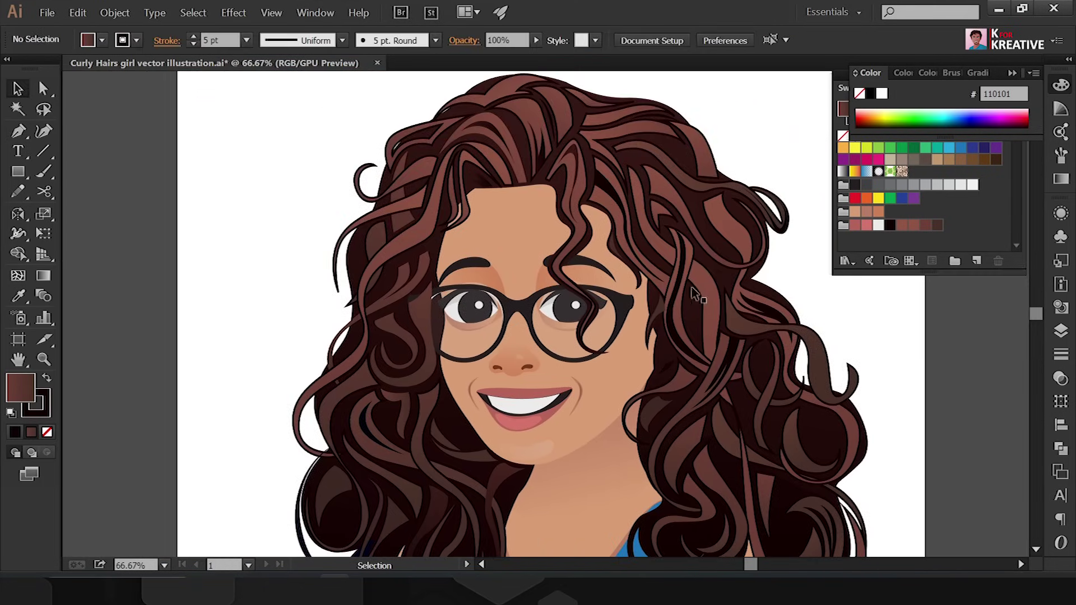
pyautogui.click(647, 248)
# - Draw a strand near the hair top and bring it to front (Ctrl+Shift+])
pyautogui.moveTo(667, 357); pyautogui.dragTo(656, 451)
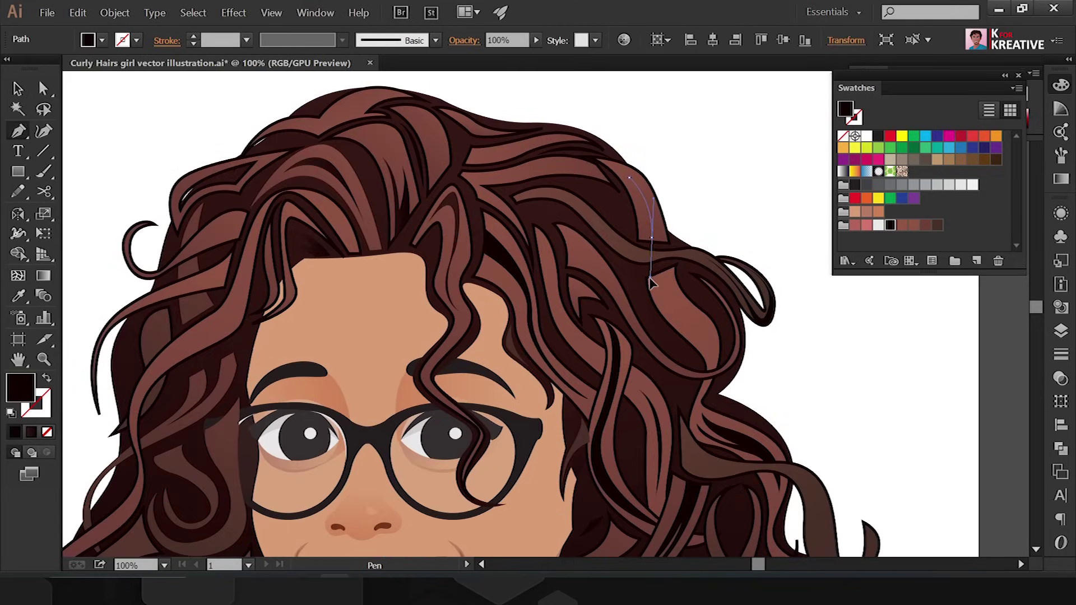
pyautogui.moveTo(698, 336); pyautogui.dragTo(705, 348)
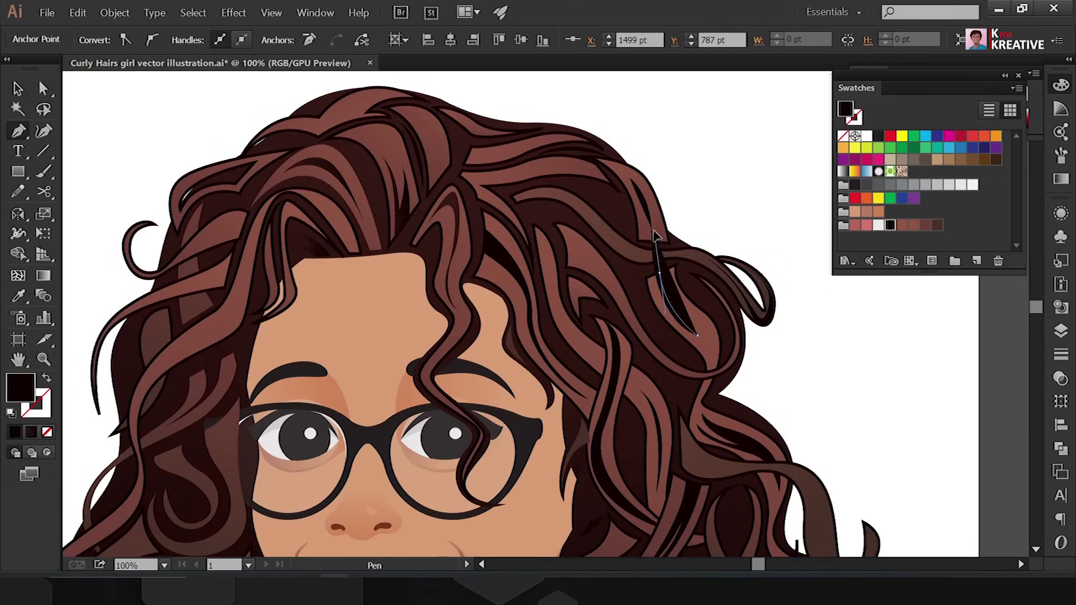
pyautogui.keyDown('ctrl'); pyautogui.click(675, 302); pyautogui.keyUp('ctrl')
pyautogui.click(724, 200)
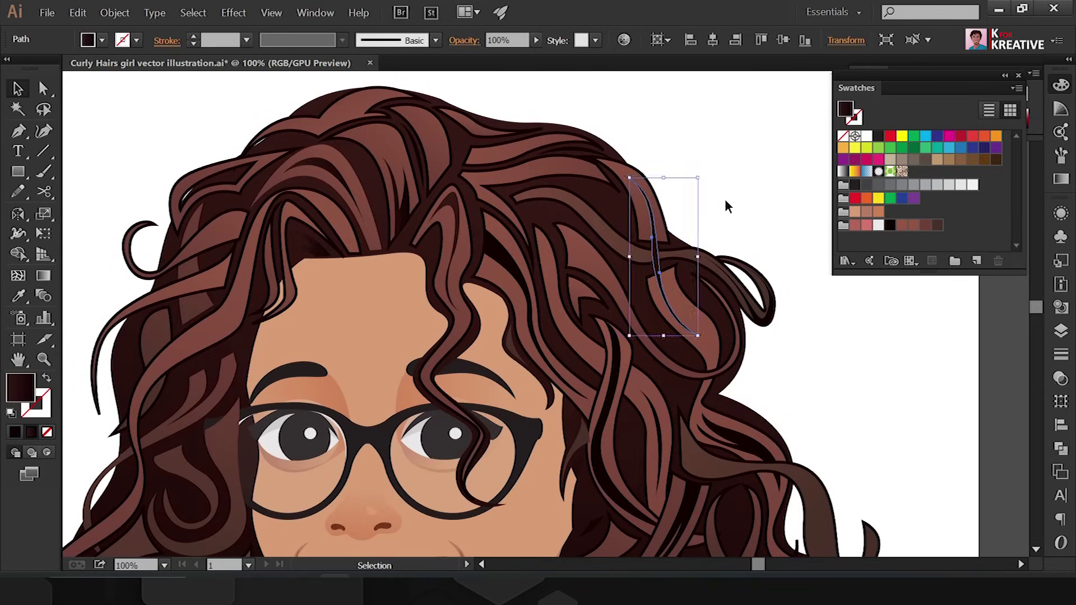
pyautogui.hotkey('ctrl', 'shift', ']')
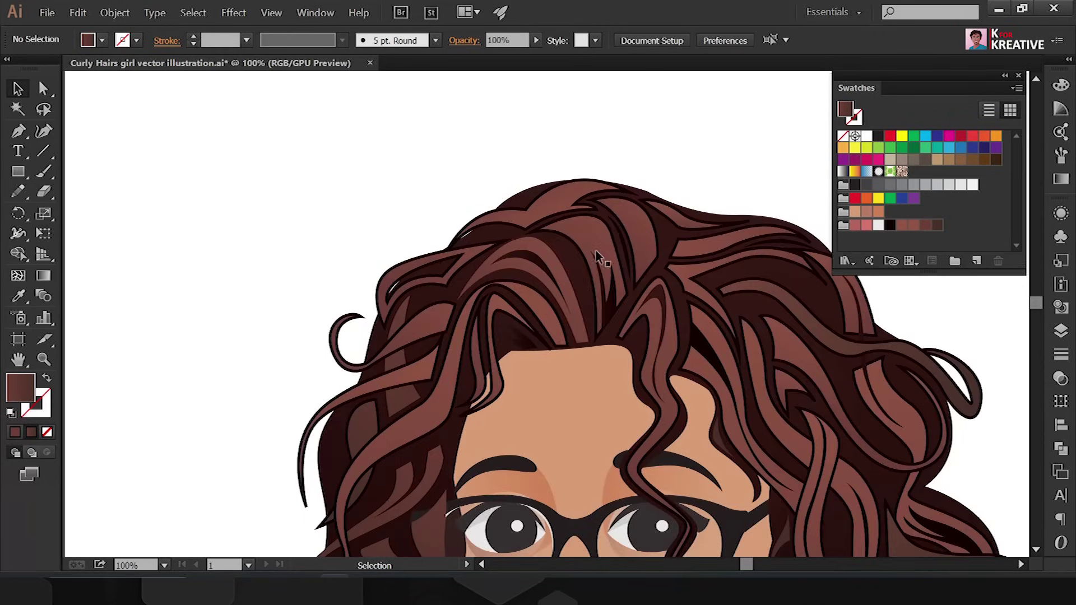
# - Give the top hair strands a brown gradient angled diagonally across them
pyautogui.click(596, 251)
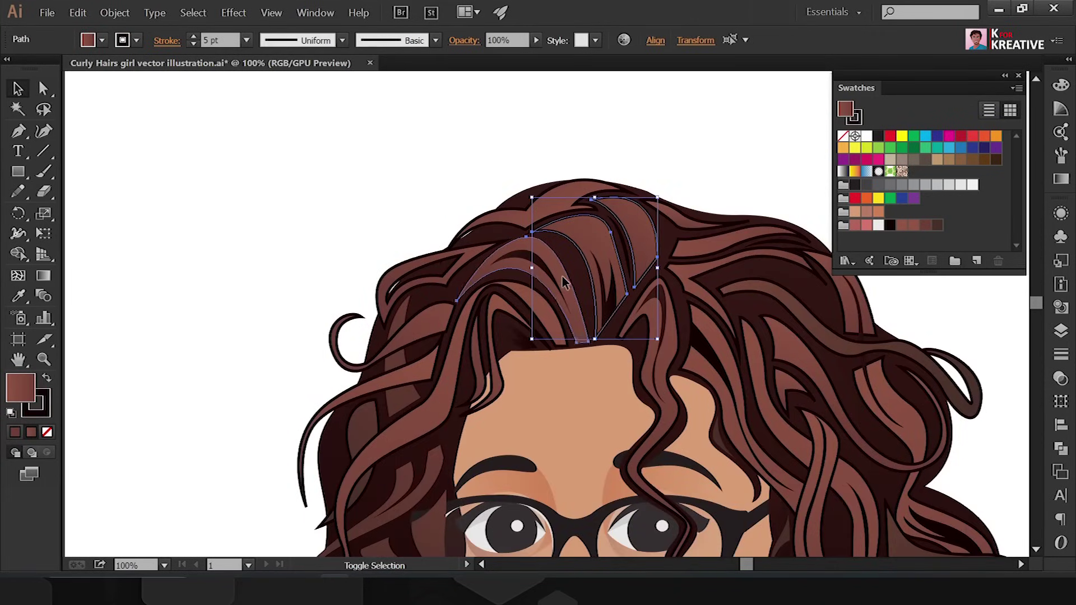
pyautogui.click(1061, 179)
pyautogui.doubleClick(1012, 202)
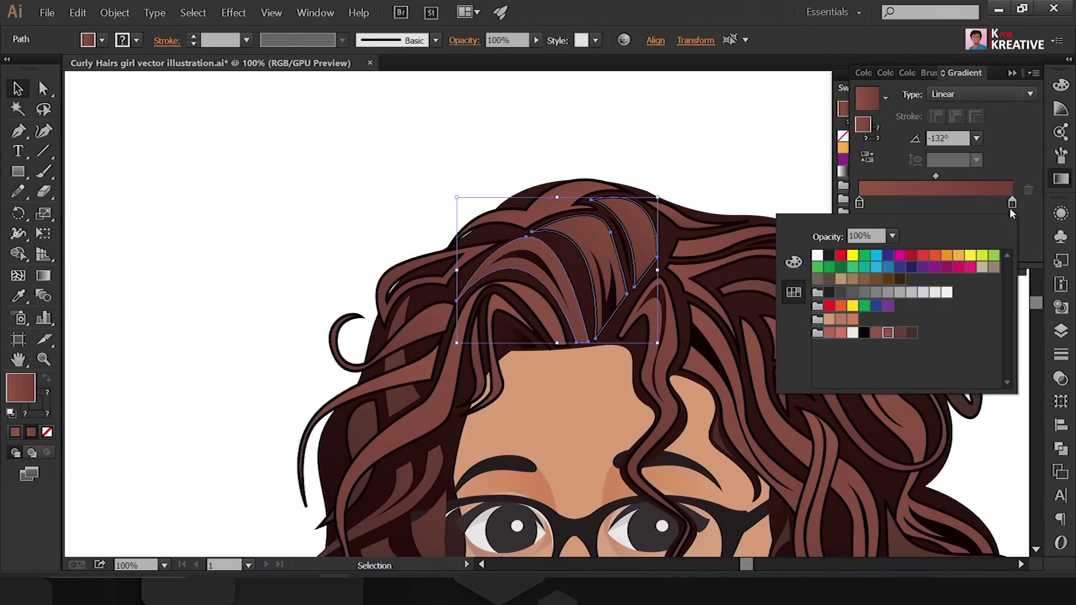
pyautogui.click(899, 332)
pyautogui.press('g')
pyautogui.moveTo(523, 312); pyautogui.dragTo(663, 184)
pyautogui.moveTo(542, 346); pyautogui.dragTo(667, 247)
pyautogui.hotkey('ctrl', 'shift', 'a')
# - Copy the brown gradient onto a top-left strand and angle it across the top-right strands
pyautogui.hotkey('ctrl', '-')
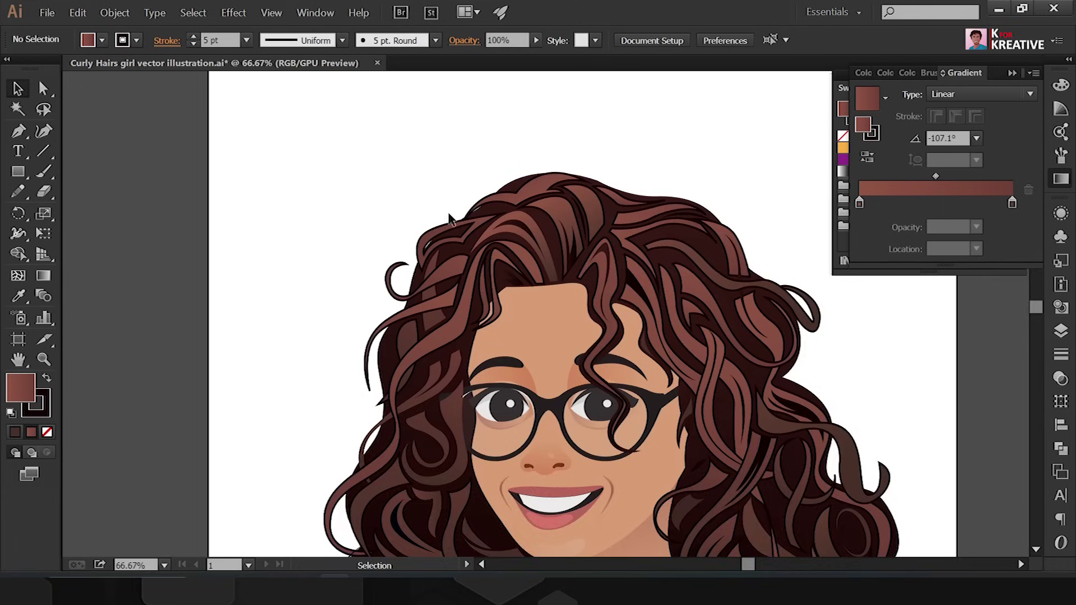
pyautogui.keyDown('alt'); pyautogui.scroll(1, 450, 217); pyautogui.keyUp('alt')
pyautogui.click(499, 232)
pyautogui.click(664, 202)
pyautogui.press('g')
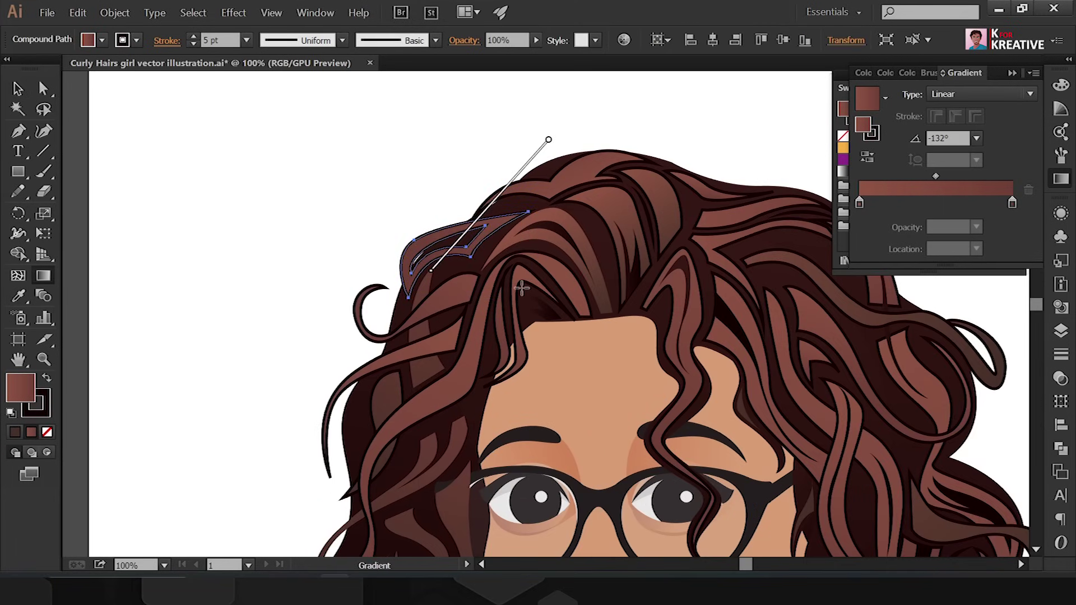
pyautogui.hotkey('ctrl', 'shift', 'a')
pyautogui.moveTo(589, 234); pyautogui.dragTo(512, 212)
pyautogui.press('v')
pyautogui.click(718, 197)
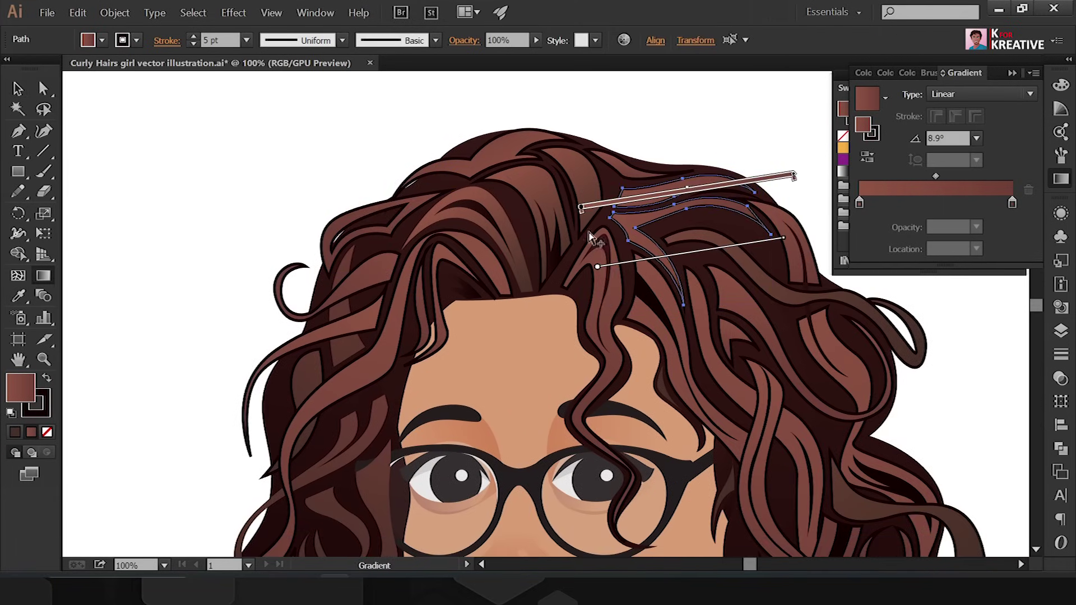
pyautogui.hotkey('ctrl', 'shift', 'a')
# - On the strand beside the right eye, move the left stop inward and run the gradient downward
pyautogui.moveTo(751, 415); pyautogui.dragTo(671, 207)
pyautogui.press('v')
pyautogui.click(672, 208)
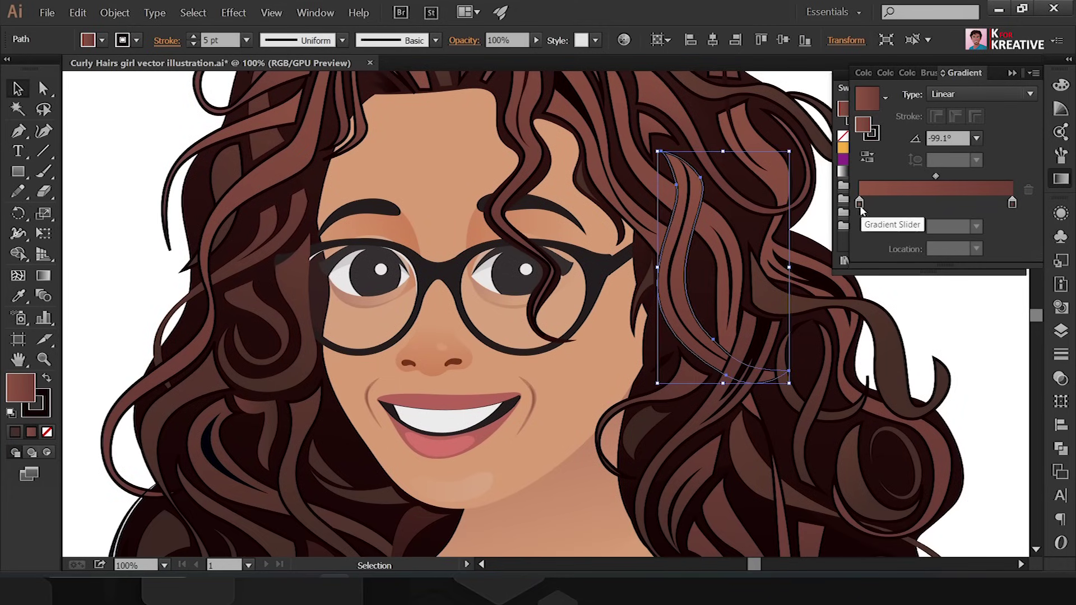
pyautogui.moveTo(860, 203); pyautogui.dragTo(937, 203)
pyautogui.click(43, 275)
pyautogui.moveTo(673, 193); pyautogui.dragTo(695, 357)
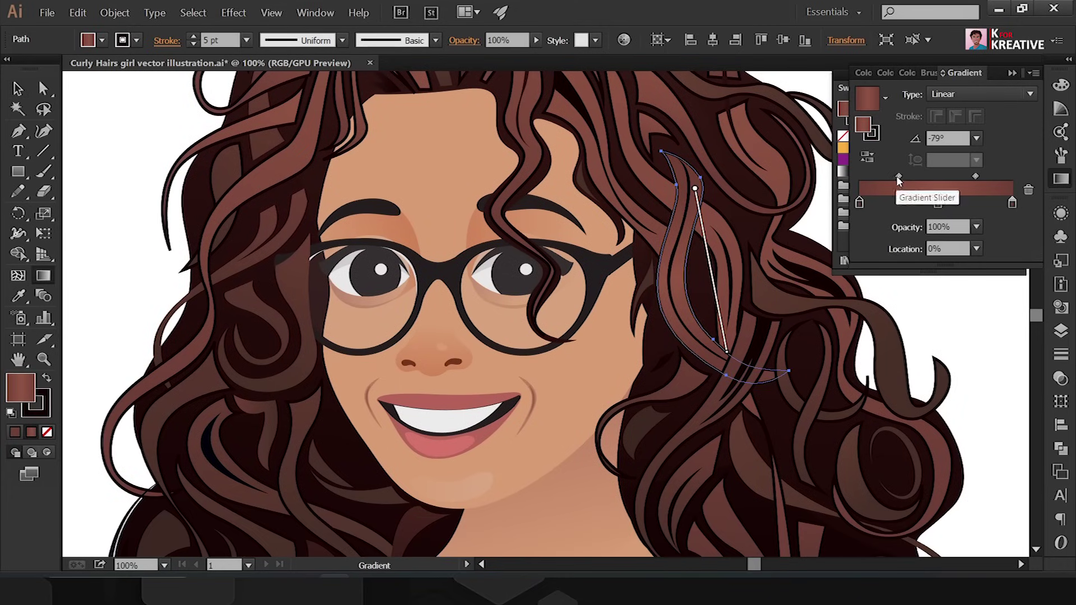
pyautogui.hotkey('ctrl', '-')
pyautogui.press('v')
# - Angle the gradient along the wavy strand over the right eye and copy it to a left strand
pyautogui.click(582, 266)
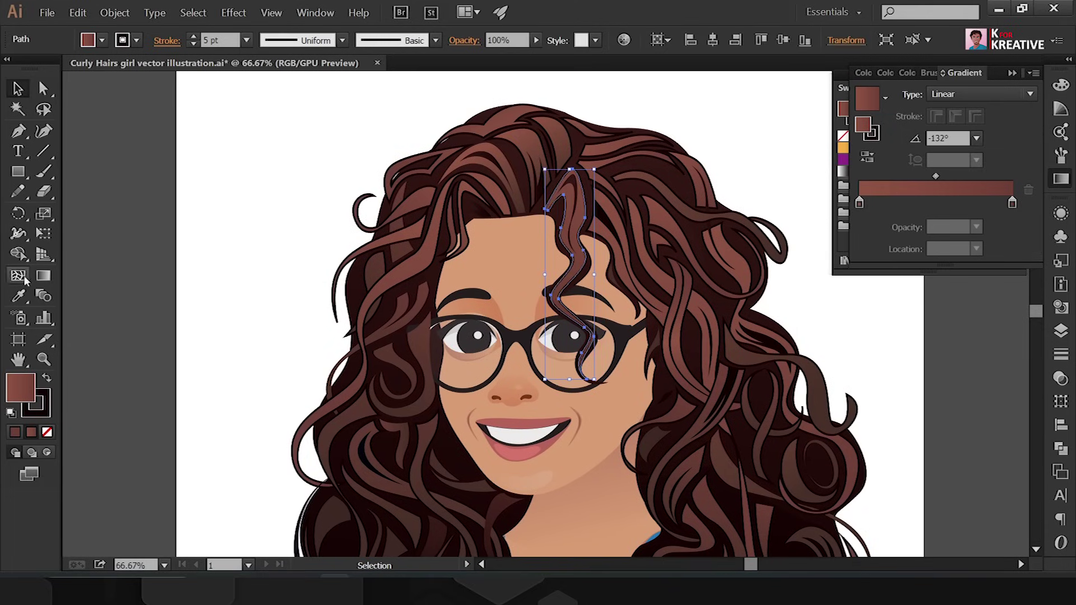
pyautogui.moveTo(562, 184); pyautogui.dragTo(578, 374)
pyautogui.press('v')
pyautogui.moveTo(505, 336); pyautogui.dragTo(600, 286)
pyautogui.click(512, 302)
pyautogui.click(17, 295)
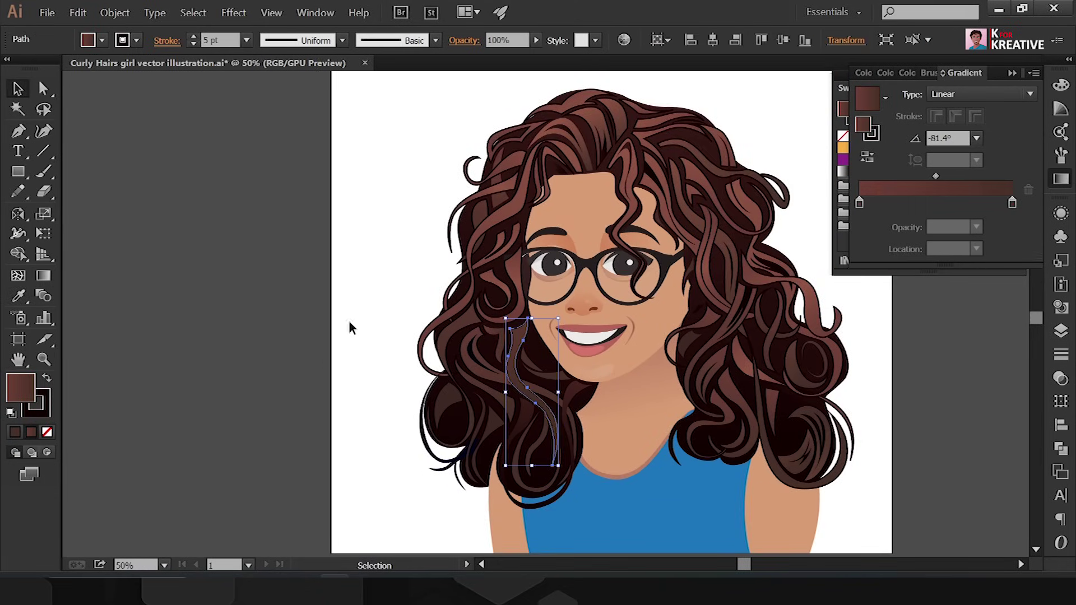
# - Lighten the left gradient stop to a lighter brown and copy the three-stop gradient to more strands
pyautogui.doubleClick(859, 203)
pyautogui.click(887, 335)
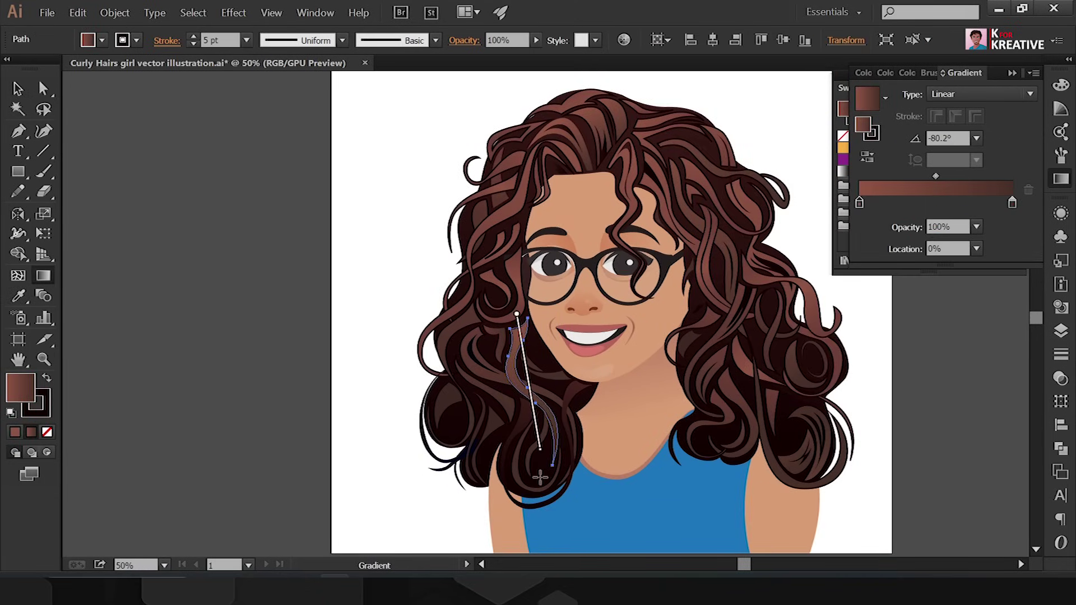
pyautogui.press('i')
pyautogui.click(657, 306)
pyautogui.press('v')
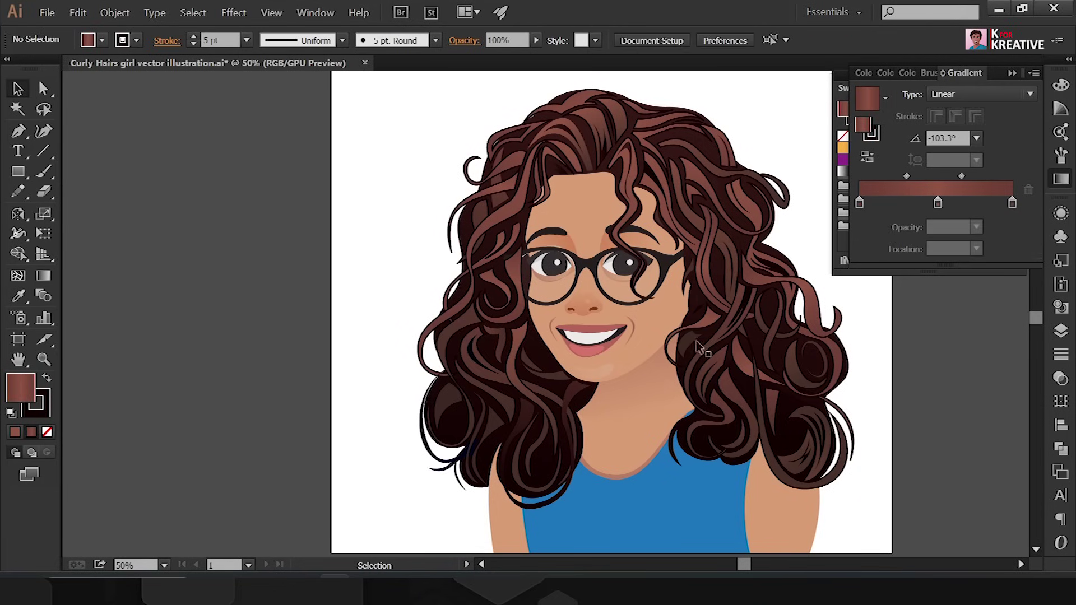
pyautogui.click(727, 263)
pyautogui.click(473, 229)
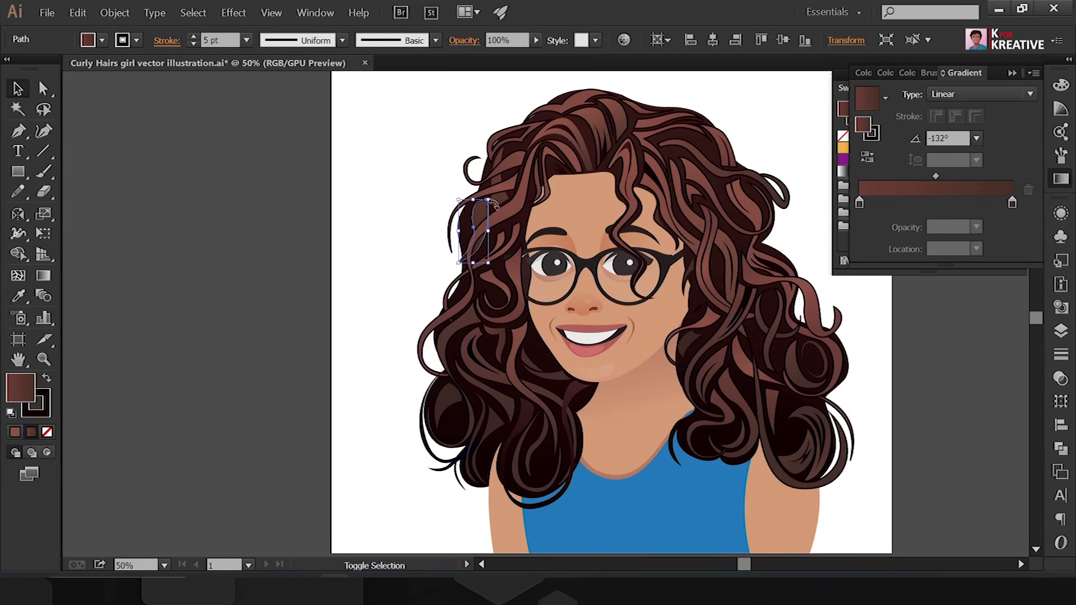
pyautogui.press('i')
pyautogui.click(492, 272)
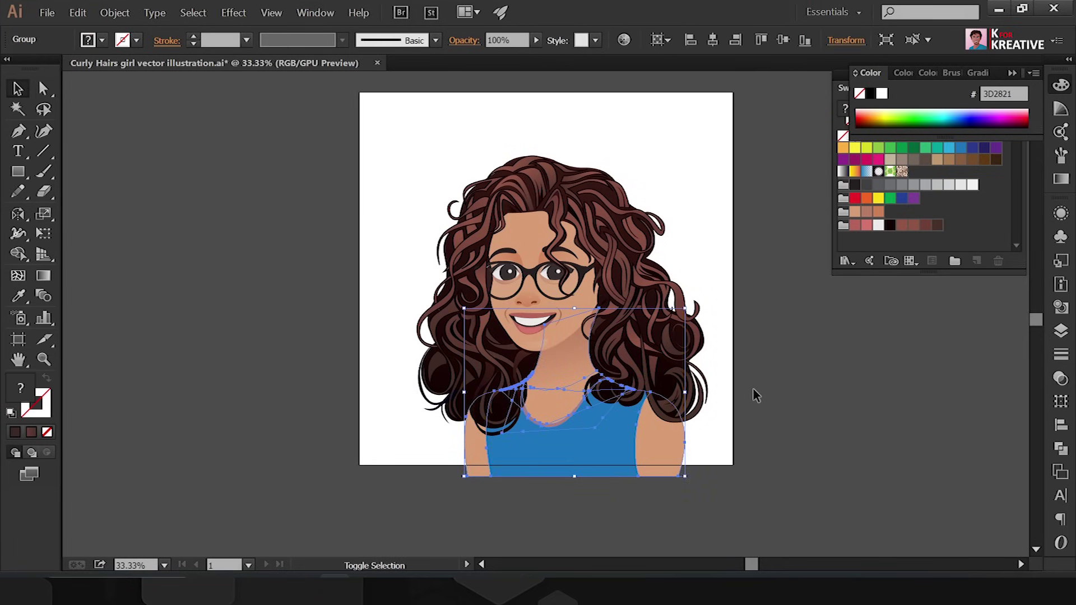
# - Bring a top hair strand in front of the other strands
pyautogui.click(755, 395)
pyautogui.click(727, 491)
pyautogui.click(711, 257)
pyautogui.keyDown('alt'); pyautogui.scroll(3, 503, 263); pyautogui.keyUp('alt')
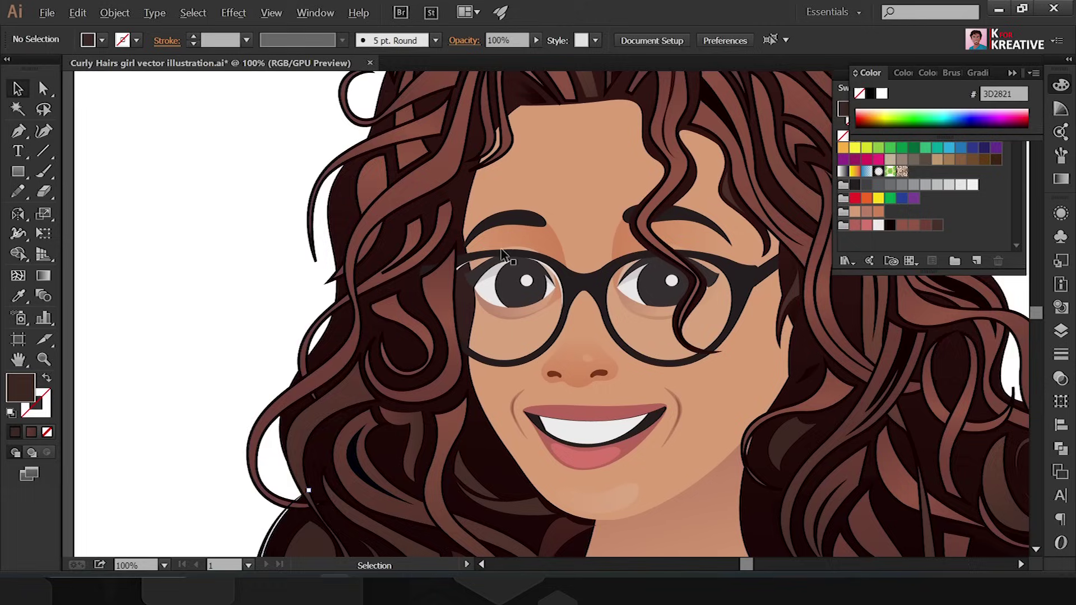
pyautogui.hotkey('ctrl', '-')
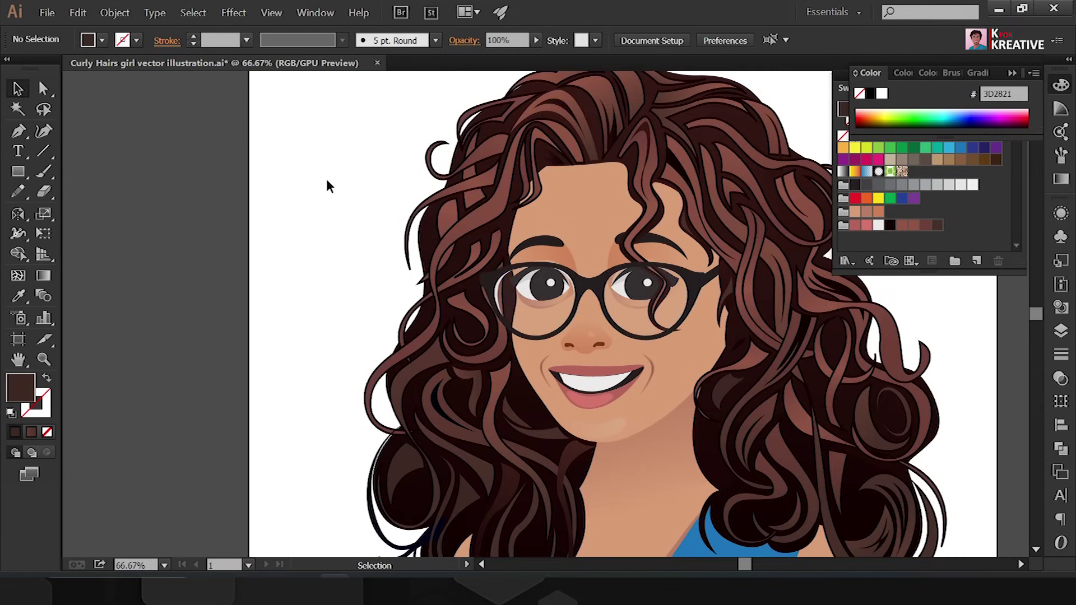
pyautogui.click(658, 160)
pyautogui.hotkey('ctrl', 'shift', ']')
pyautogui.hotkey('ctrl', 'shift', 'a')
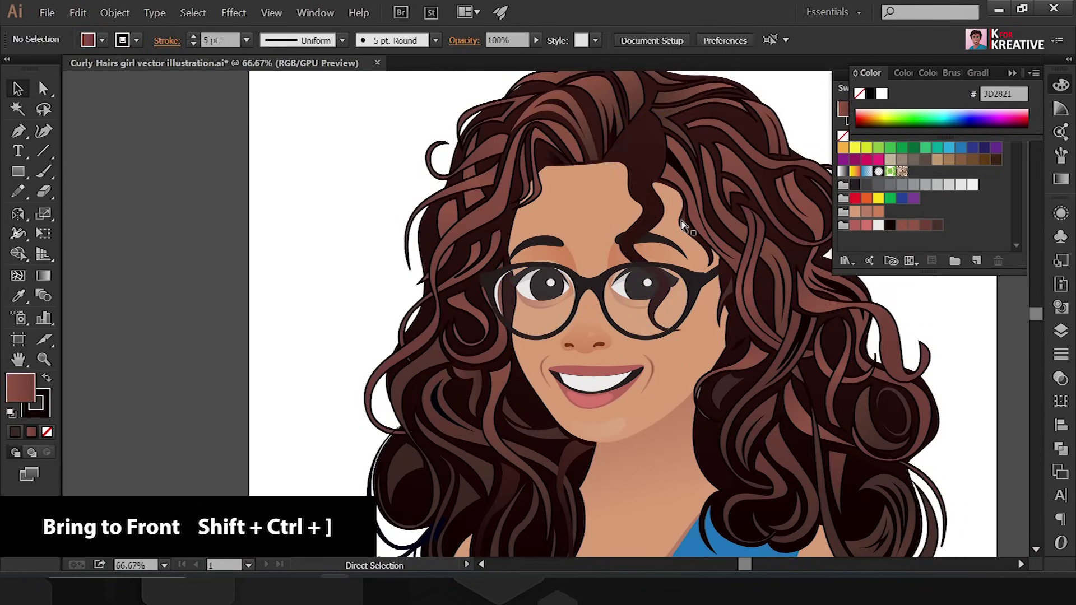
pyautogui.hotkey('ctrl', '-')
# - Shrink the right-side curl slightly with the Free Transform tool
pyautogui.click(859, 443)
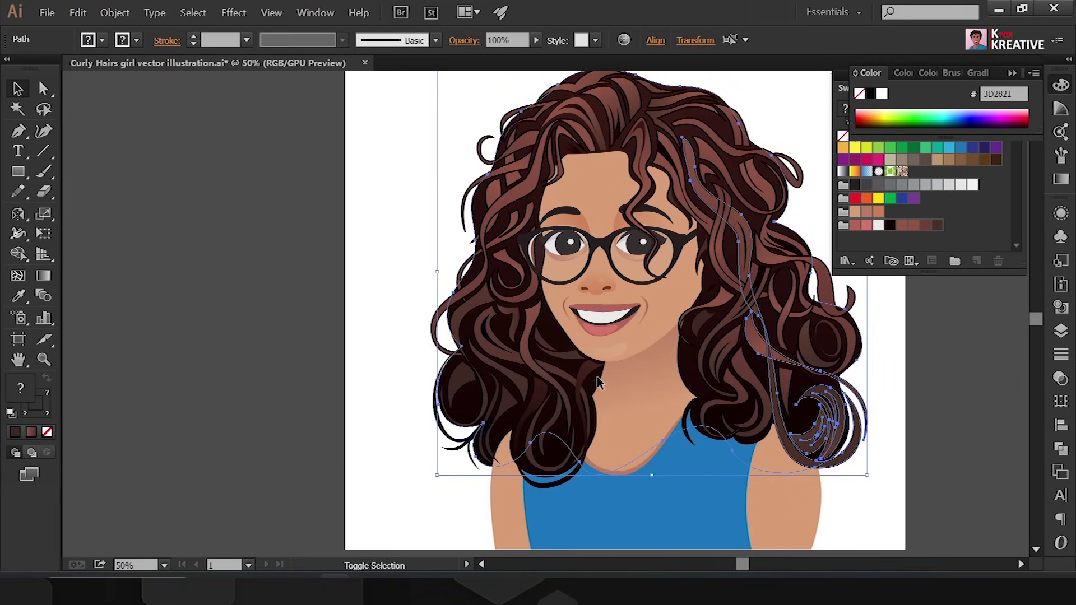
pyautogui.press('e')
pyautogui.moveTo(869, 471); pyautogui.dragTo(837, 459)
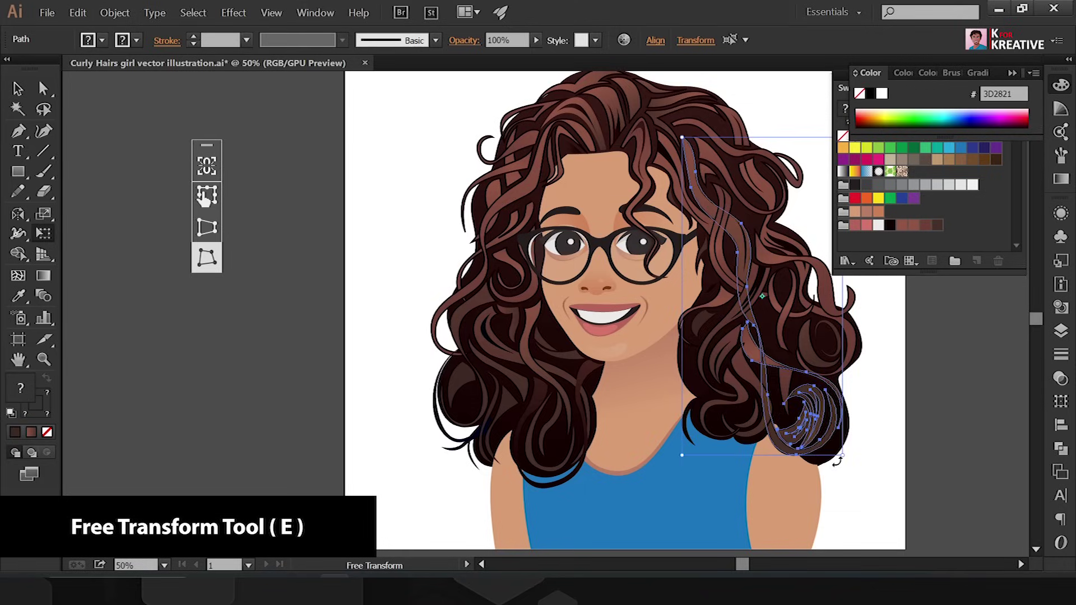
pyautogui.press('v')
pyautogui.click(837, 462)
pyautogui.press('e')
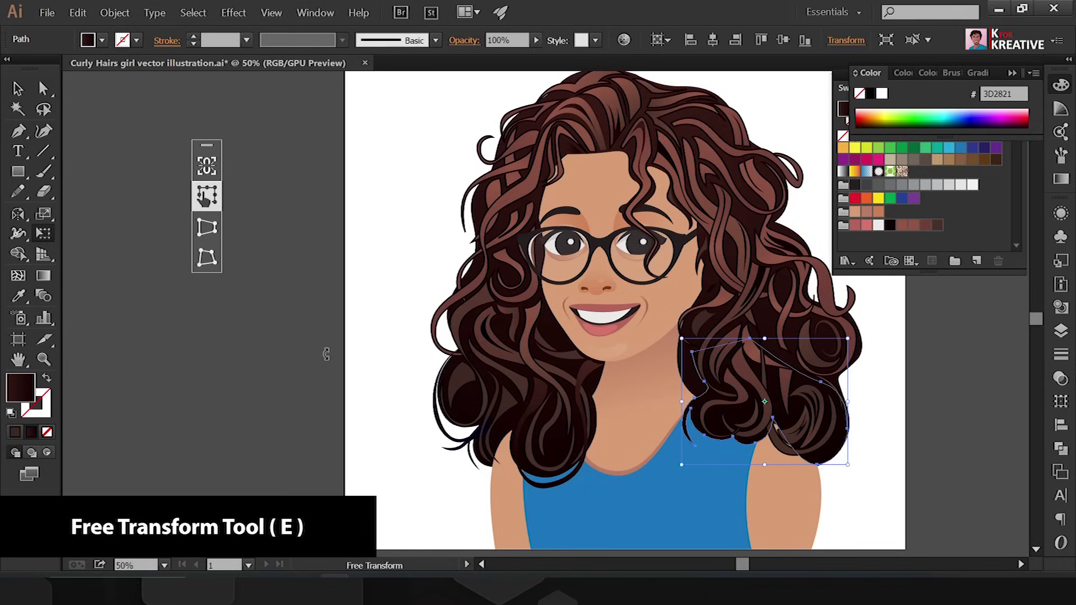
pyautogui.press('v')
pyautogui.click(847, 444)
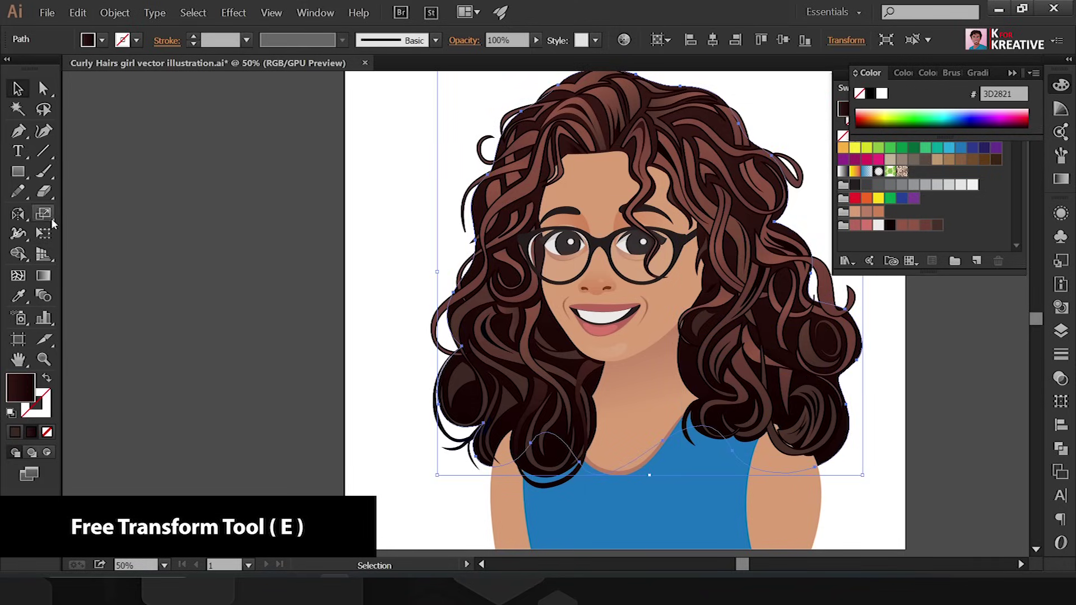
pyautogui.press('e')
pyautogui.press('v')
# - Recolour a long lower strand by sampling another strand's dark-brown colours
pyautogui.click(882, 428)
pyautogui.scroll(-1, 889, 424)
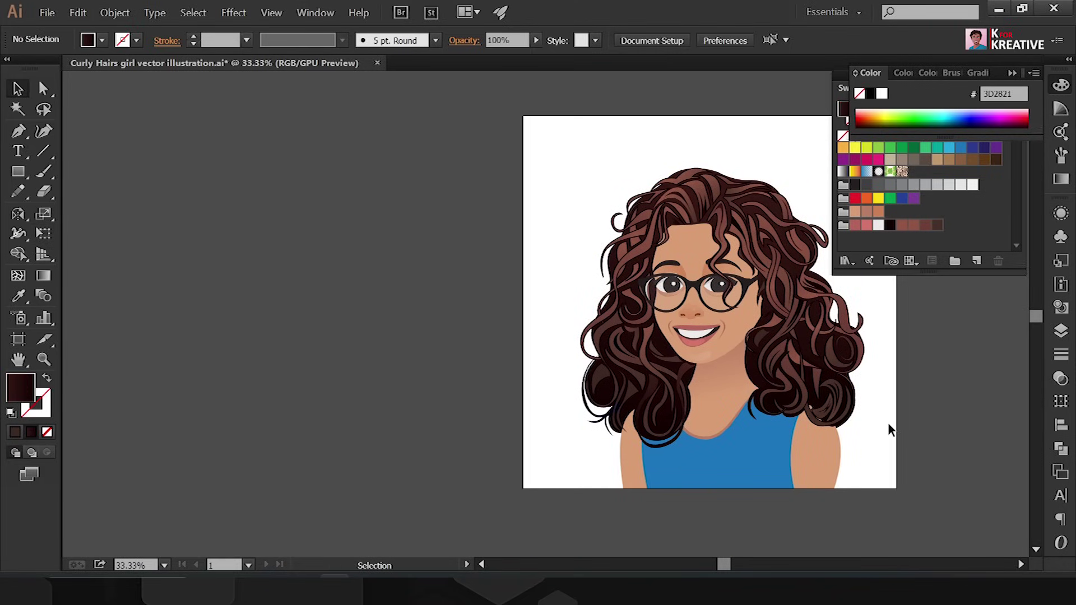
pyautogui.scroll(4, 858, 415)
pyautogui.scroll(-2, 673, 436)
pyautogui.click(673, 435)
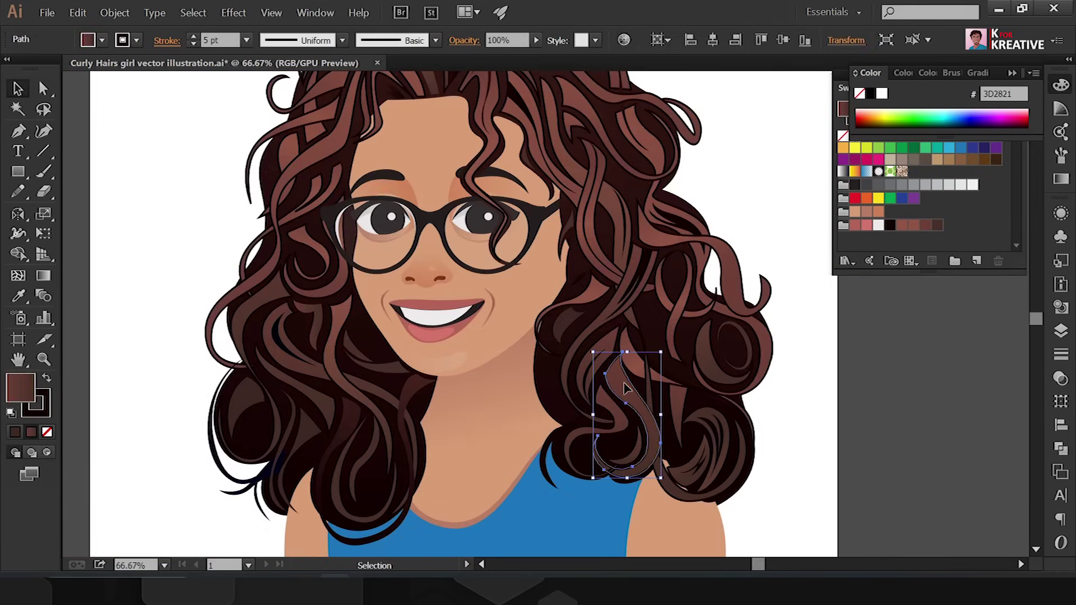
pyautogui.click(745, 479)
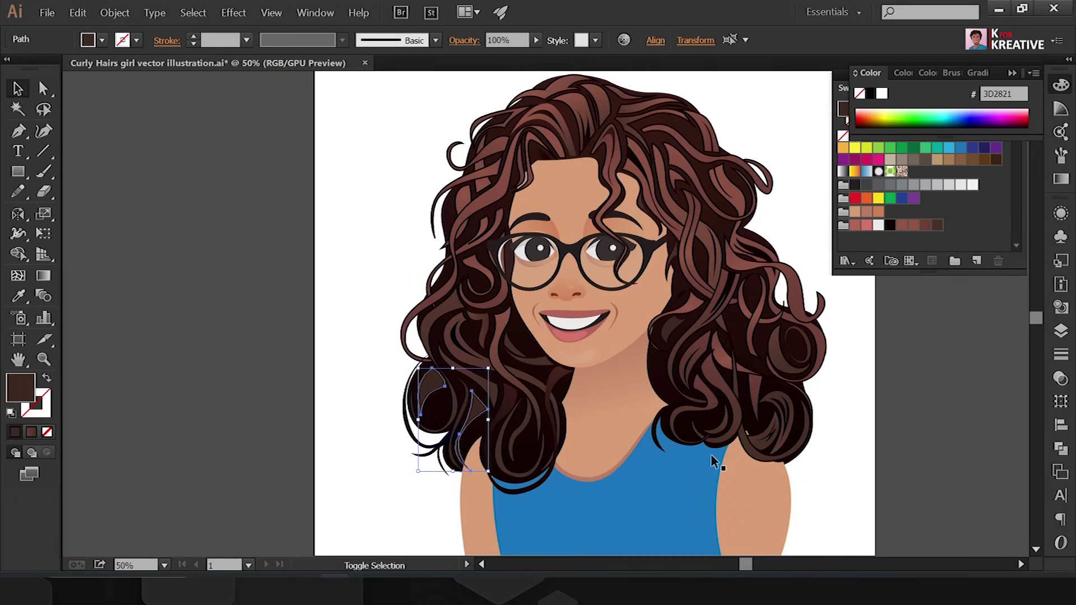
pyautogui.click(527, 399)
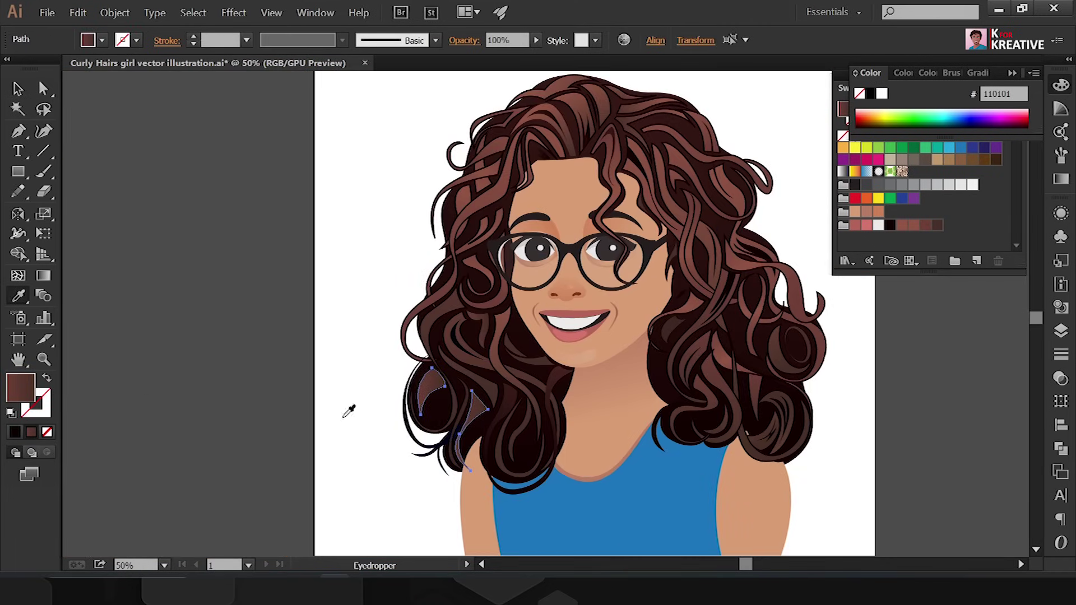
pyautogui.press('g')
pyautogui.press('v')
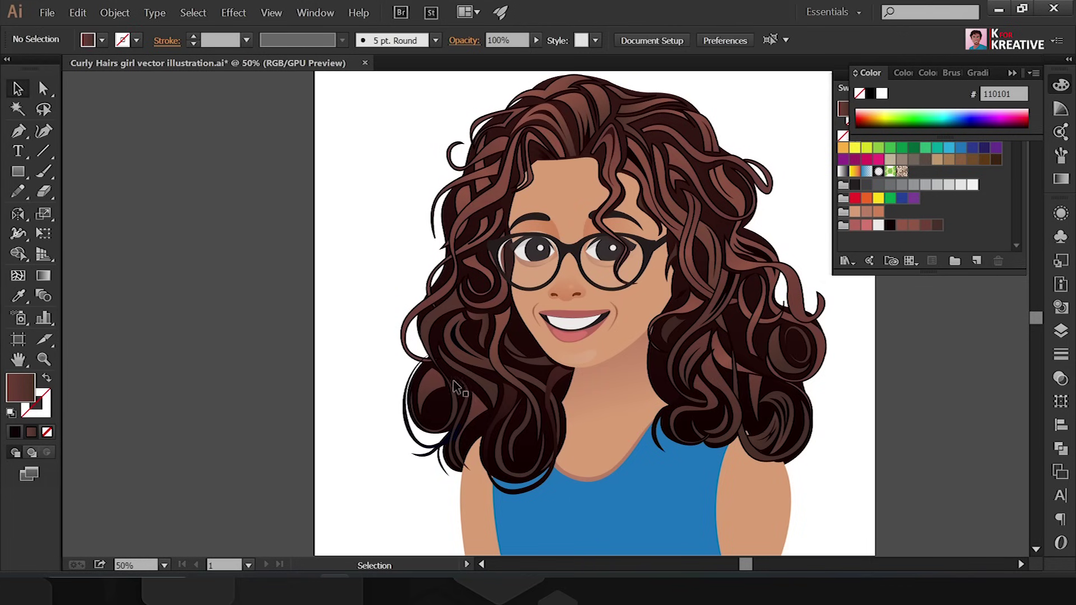
# - Select the larger left strand and a small hair shape, then deselect the hair
pyautogui.click(430, 372)
pyautogui.scroll(1, 430, 372)
pyautogui.press('v')
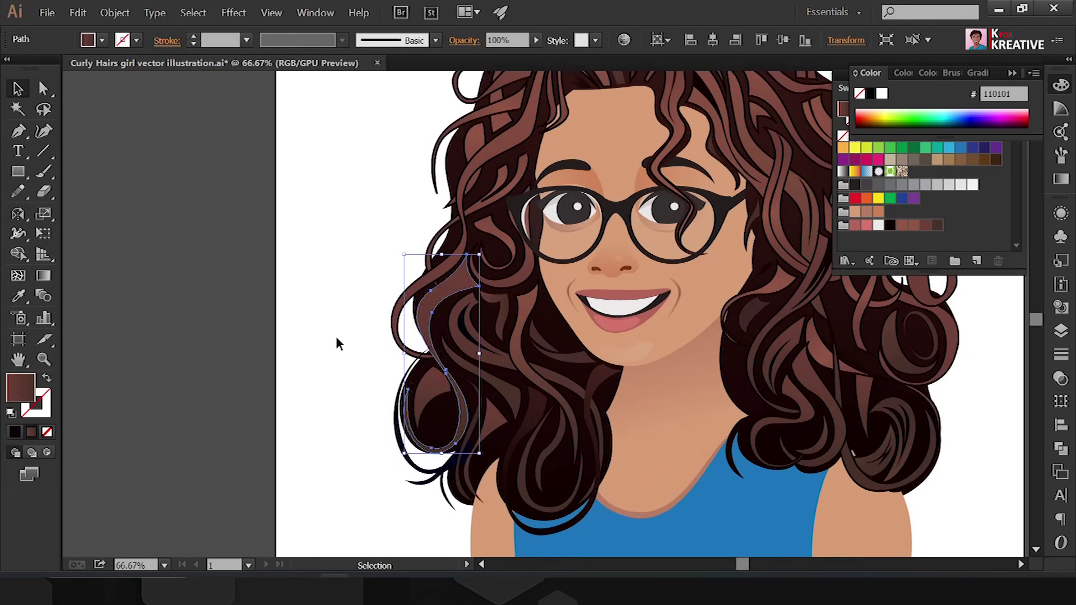
pyautogui.hotkey('ctrl', '-')
pyautogui.click(660, 325)
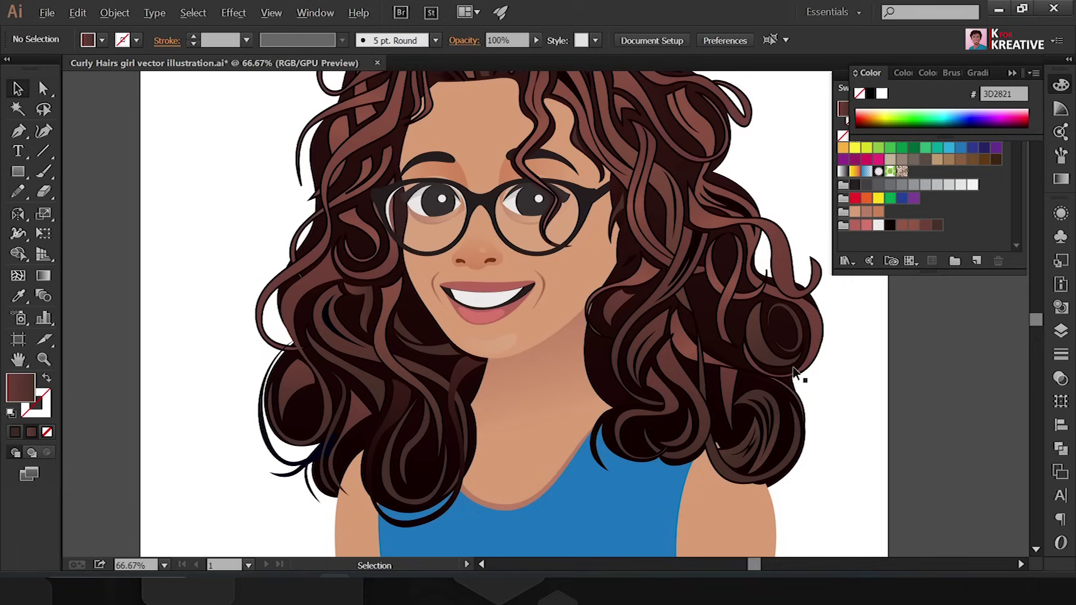
pyautogui.click(771, 443)
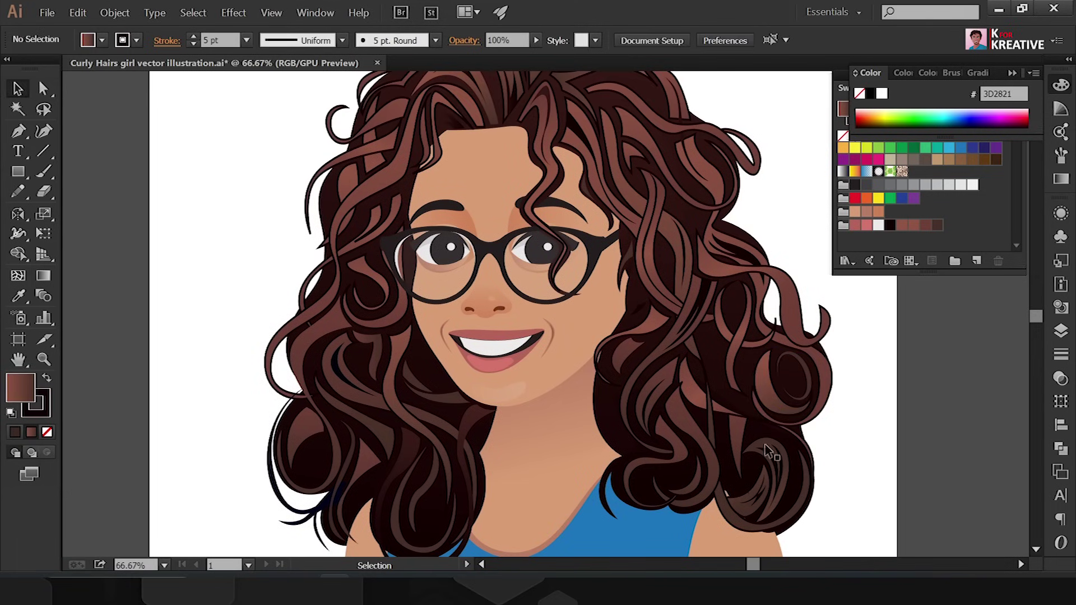
pyautogui.scroll(-2, 763, 471)
pyautogui.scroll(1, 751, 454)
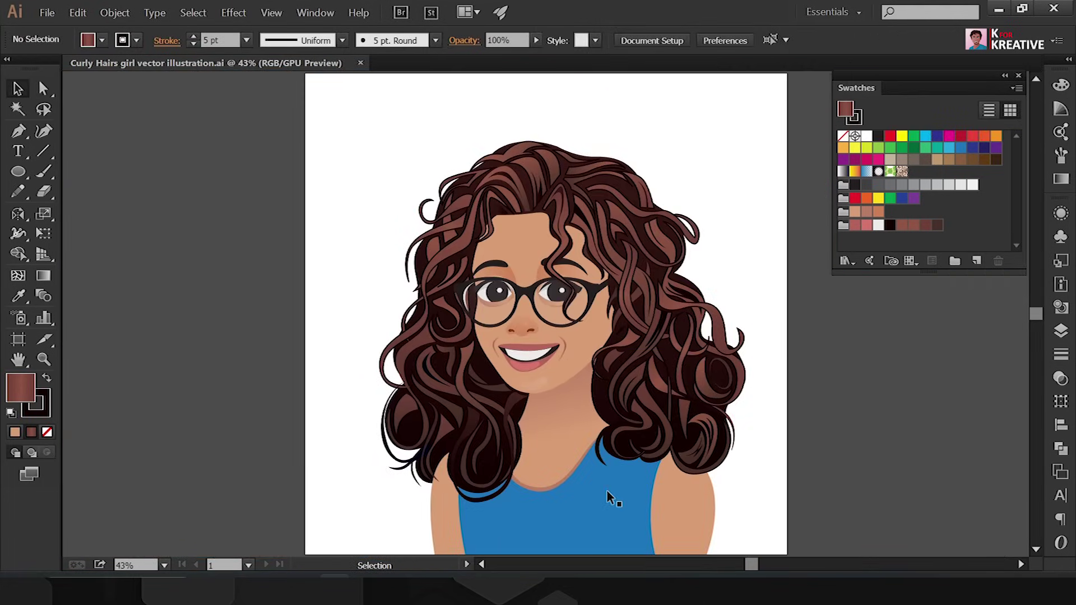
# - Isolate the shirt group and draw a thin darker-blue shading strip along its left edge
pyautogui.doubleClick(609, 498)
pyautogui.hotkey('ctrl', '1')
pyautogui.doubleClick(35, 387)
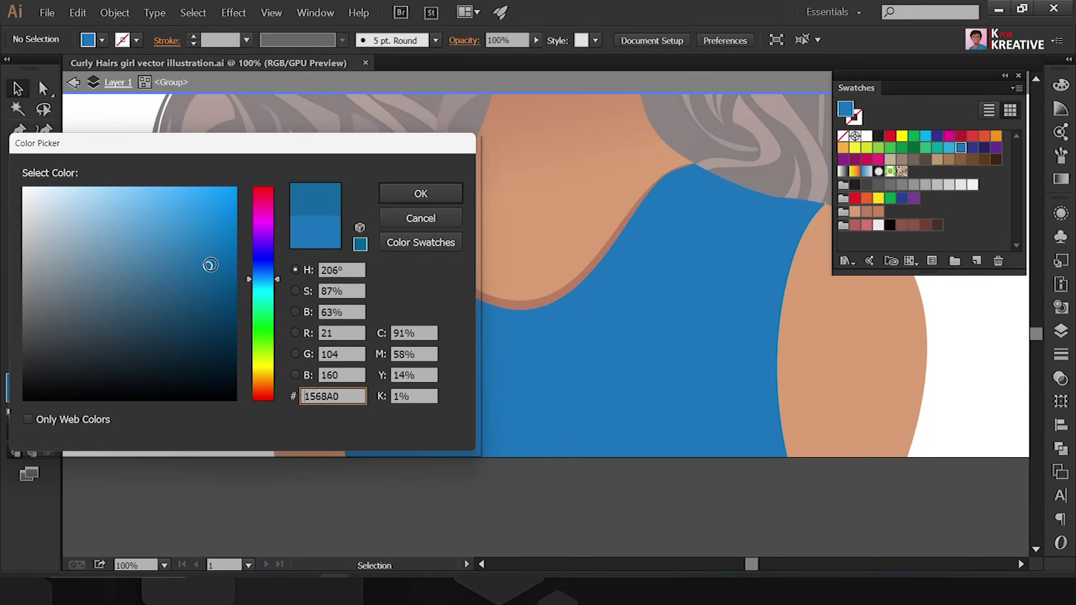
pyautogui.click(434, 191)
pyautogui.press('p')
pyautogui.click(362, 212)
pyautogui.moveTo(349, 438); pyautogui.dragTo(319, 357)
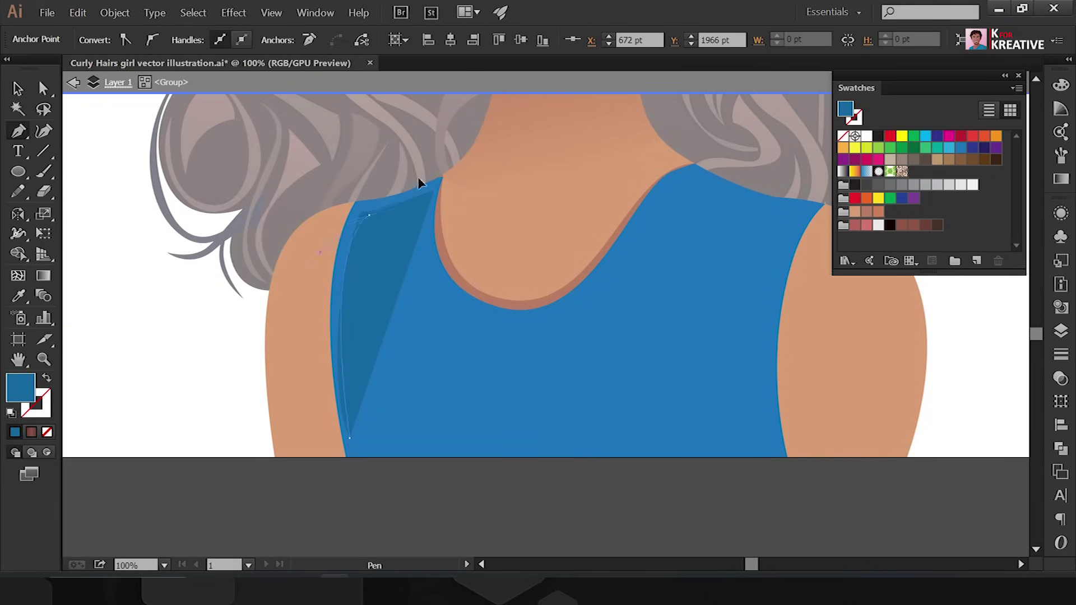
pyautogui.moveTo(363, 211); pyautogui.dragTo(373, 224)
# - Draw a darker-blue shading strip over the right shoulder and down the shirt's right side
pyautogui.click(634, 232)
pyautogui.click(691, 169)
pyautogui.click(826, 207)
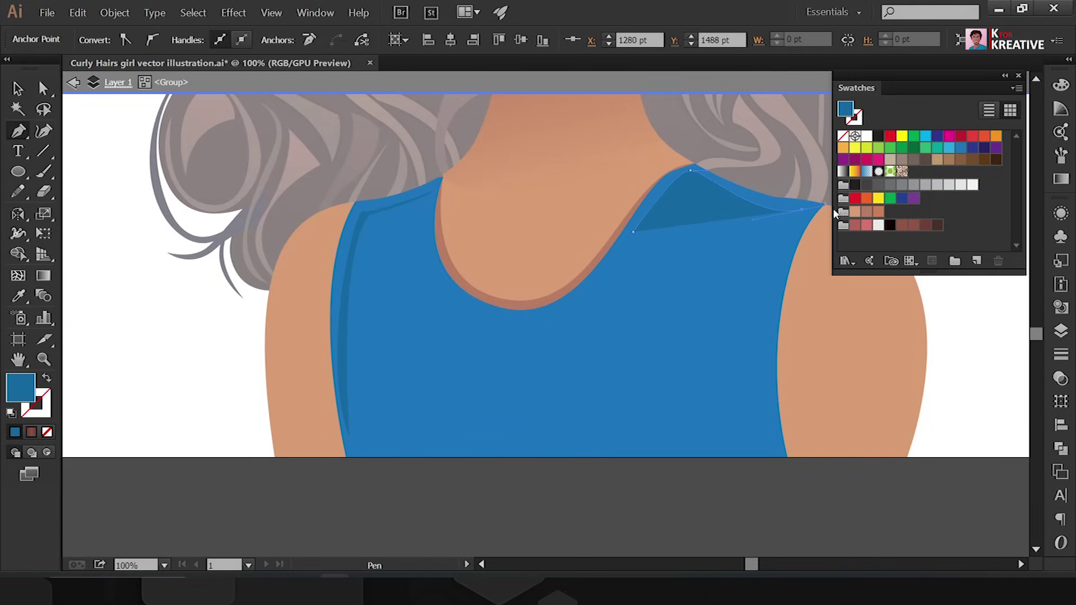
pyautogui.moveTo(773, 443); pyautogui.dragTo(791, 487)
pyautogui.click(788, 244)
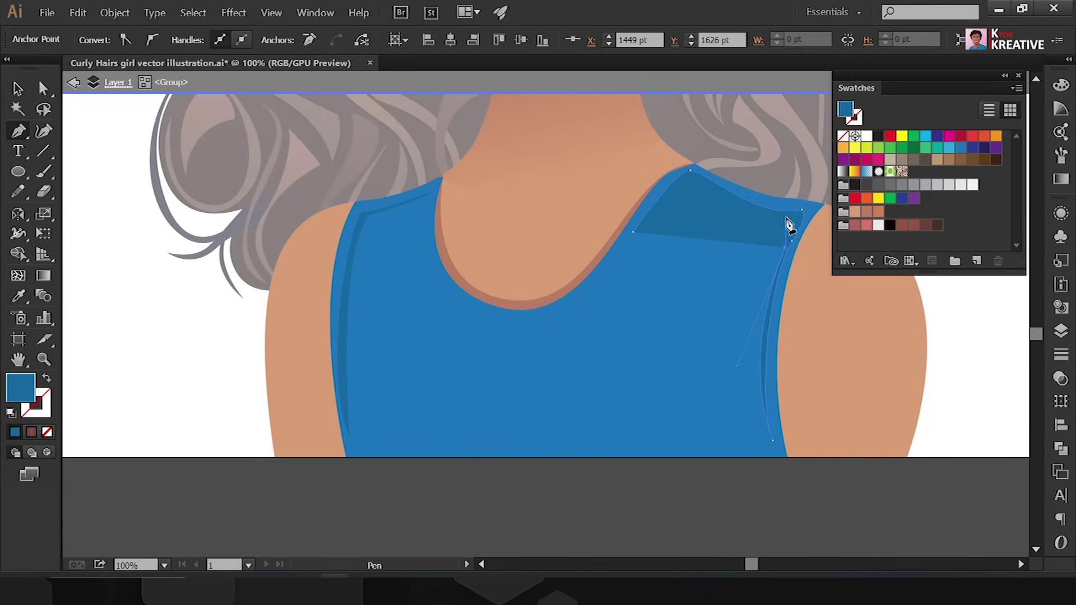
pyautogui.click(633, 232)
pyautogui.hotkey('ctrl', '-')
pyautogui.hotkey('ctrl', 'shift', 'a')
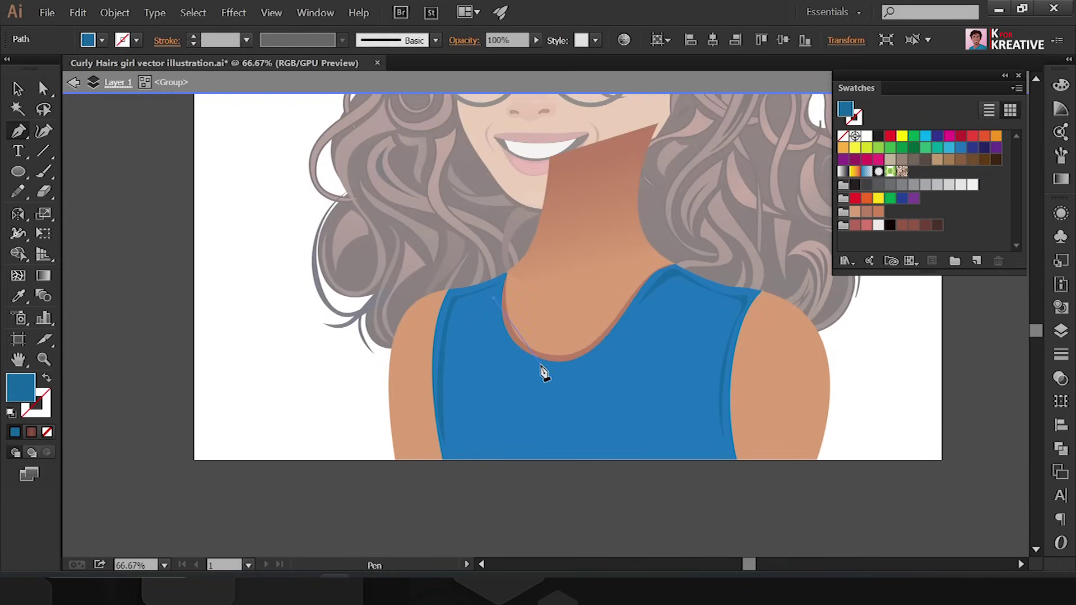
# - Add a curved darker-blue shading line around the neckline
pyautogui.click(628, 323)
pyautogui.moveTo(541, 366); pyautogui.dragTo(491, 353)
pyautogui.scroll(2, 449, 353)
pyautogui.press('a')
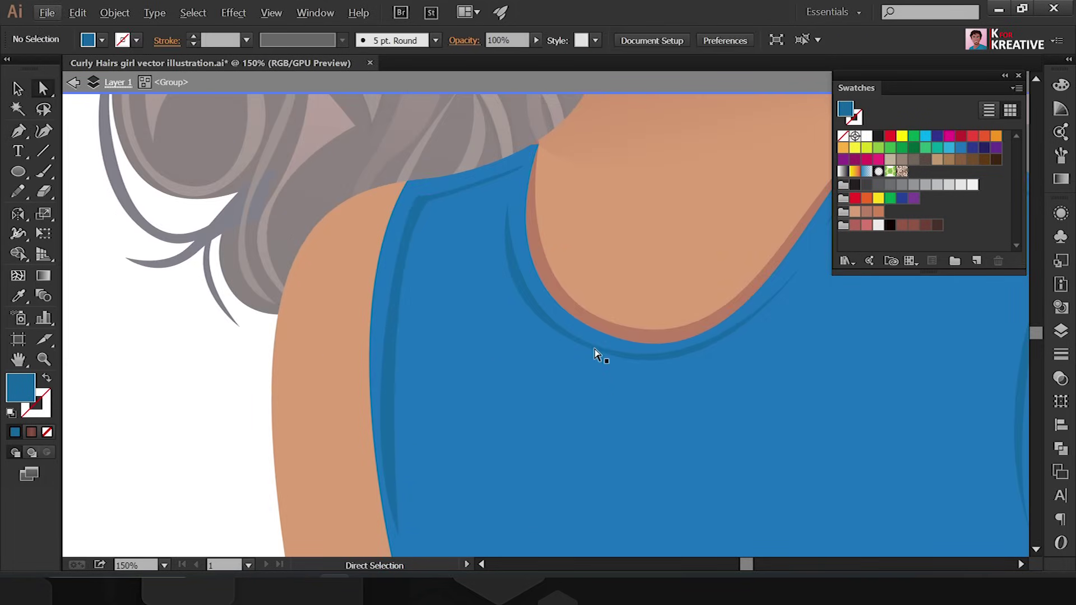
pyautogui.hotkey('ctrl', 'shift', 'a')
pyautogui.hotkey('ctrl', '-')
pyautogui.hotkey('ctrl', '-')
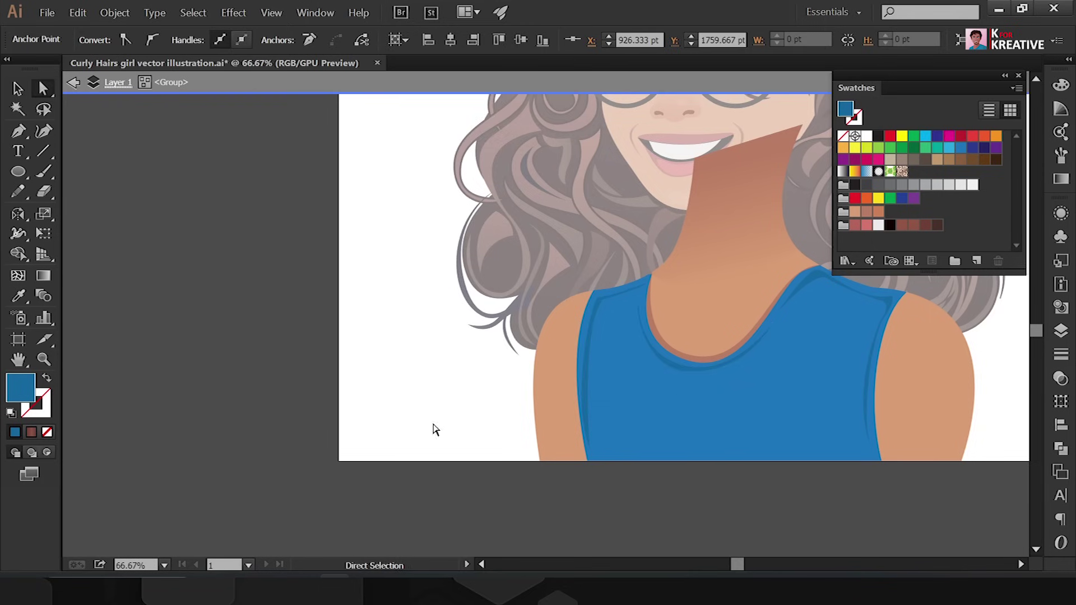
pyautogui.press('p')
pyautogui.moveTo(722, 460); pyautogui.dragTo(728, 471)
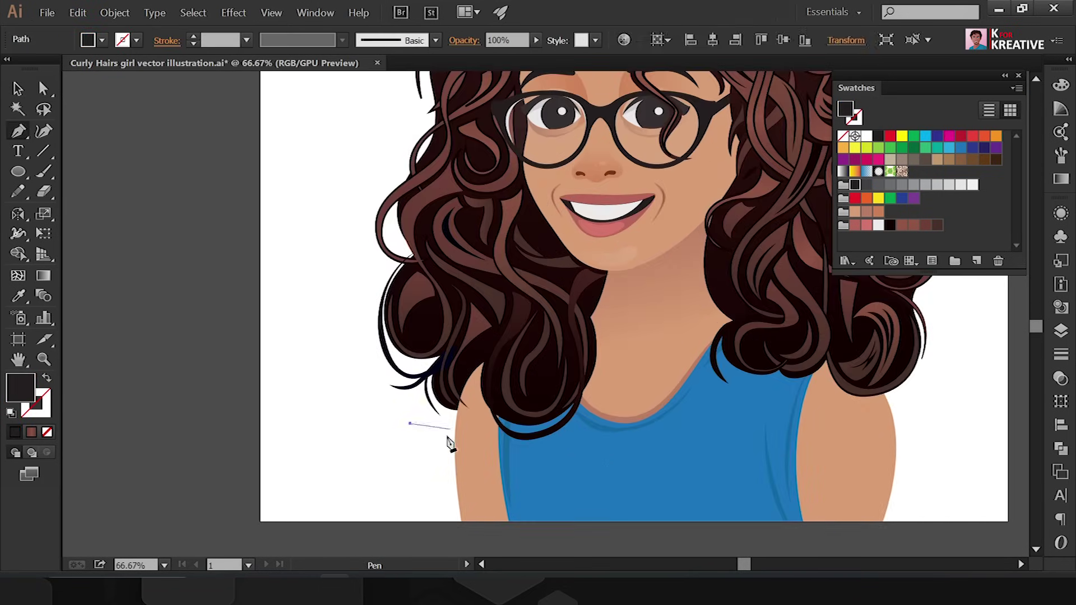
# - Draw the black neck-and-shoulder shadow shape and send it behind the hair
pyautogui.click(449, 436)
pyautogui.moveTo(480, 386); pyautogui.dragTo(492, 369)
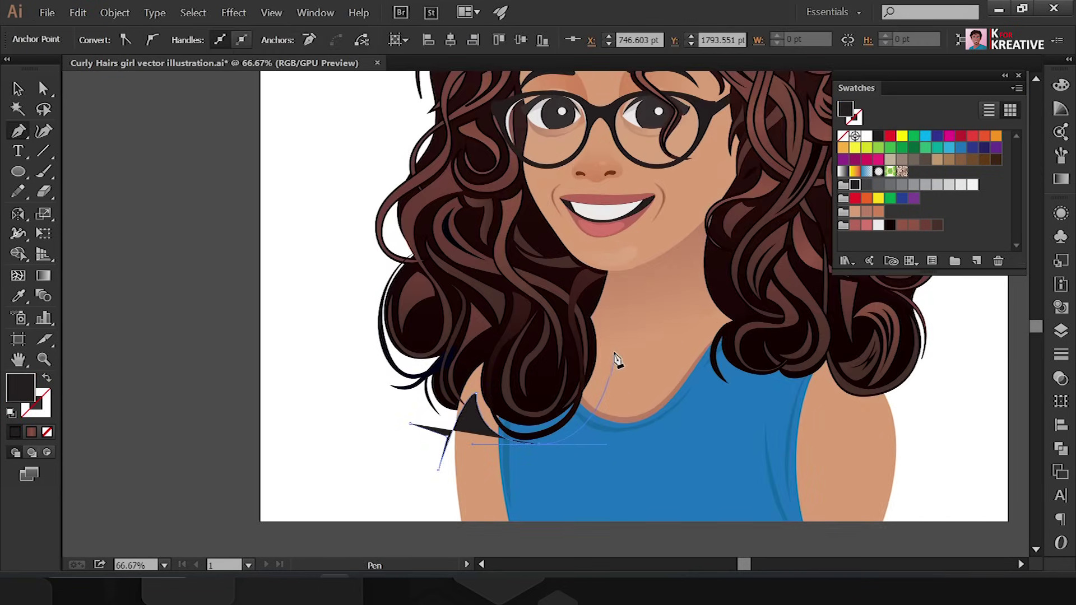
pyautogui.moveTo(685, 297); pyautogui.dragTo(707, 297)
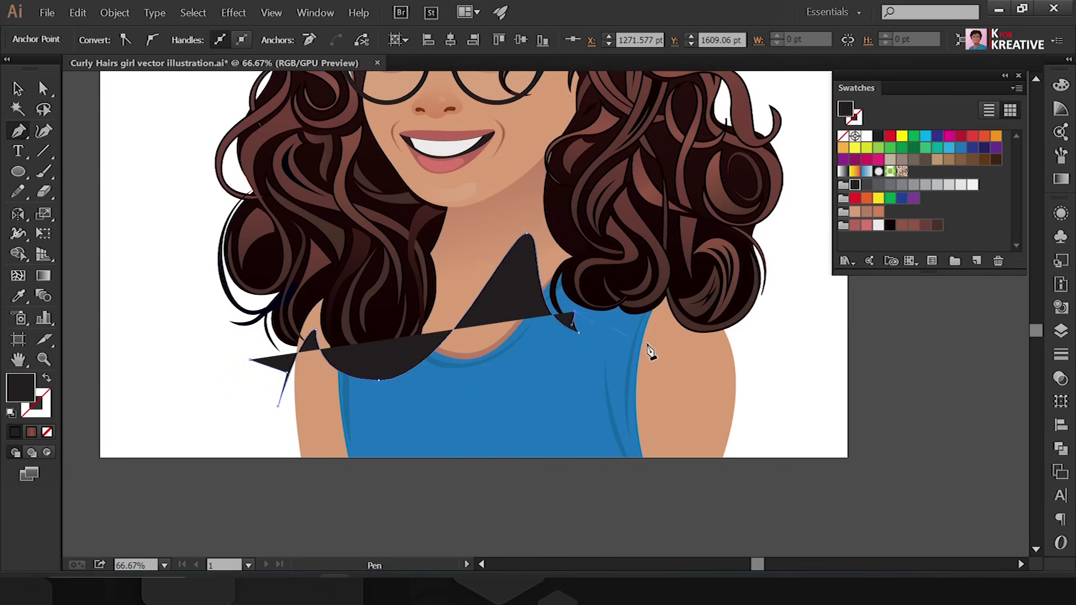
pyautogui.click(663, 324)
pyautogui.moveTo(752, 342); pyautogui.dragTo(820, 313)
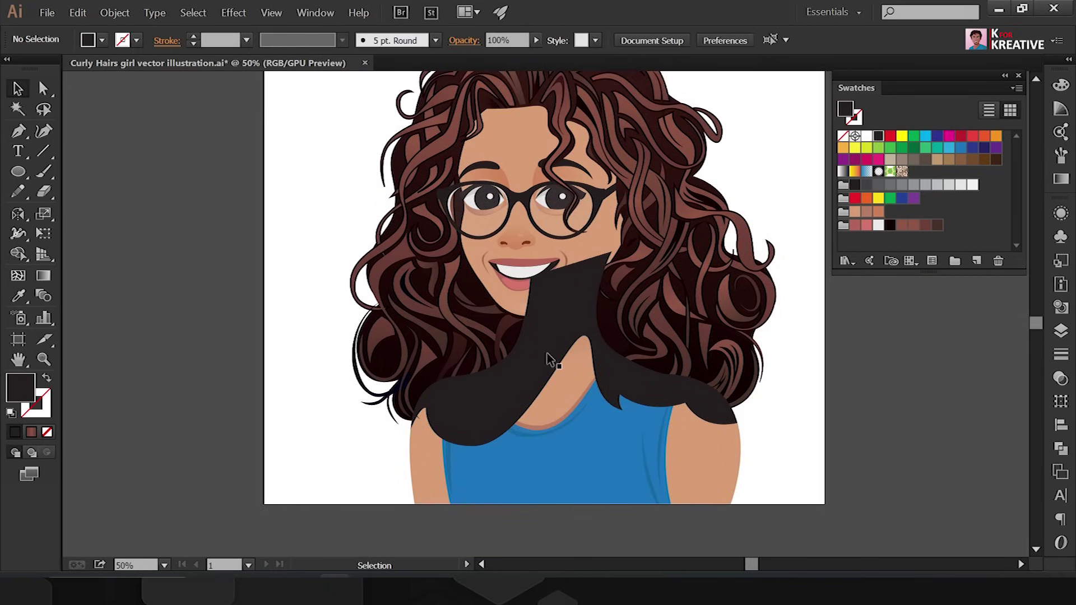
pyautogui.click(549, 357)
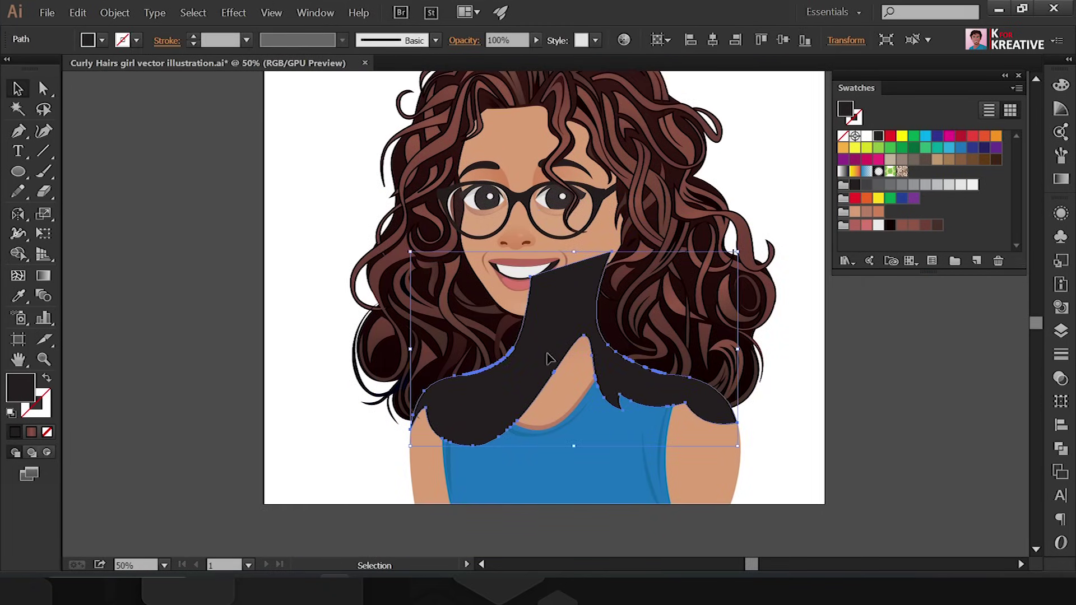
pyautogui.click(1064, 337)
pyautogui.scroll(2, 544, 314)
pyautogui.keyDown('shift'); pyautogui.click(508, 431); pyautogui.keyUp('shift')
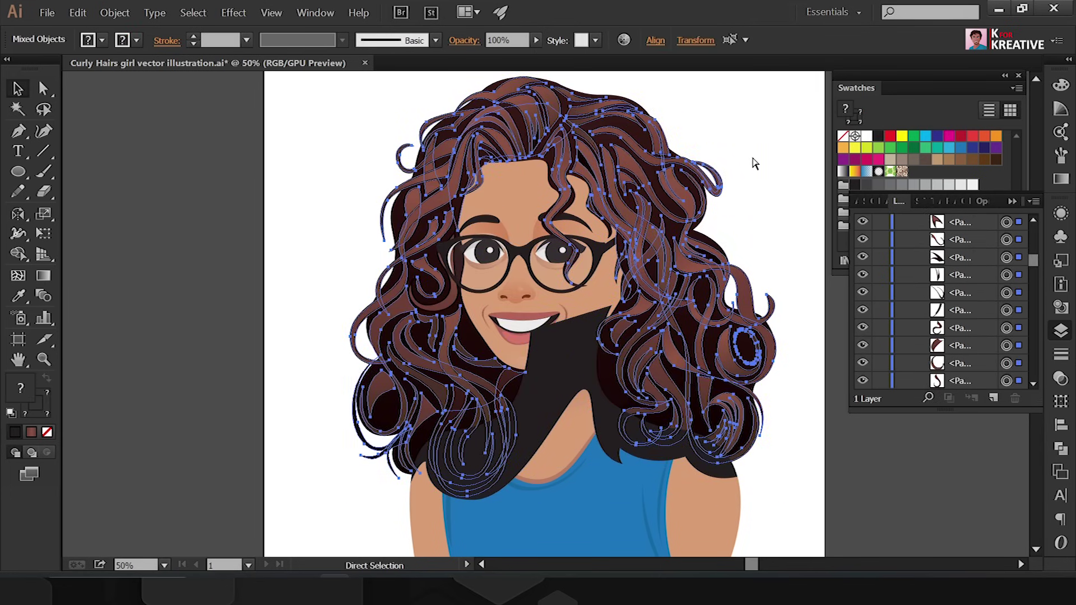
pyautogui.hotkey('ctrl', 'shift', '[')
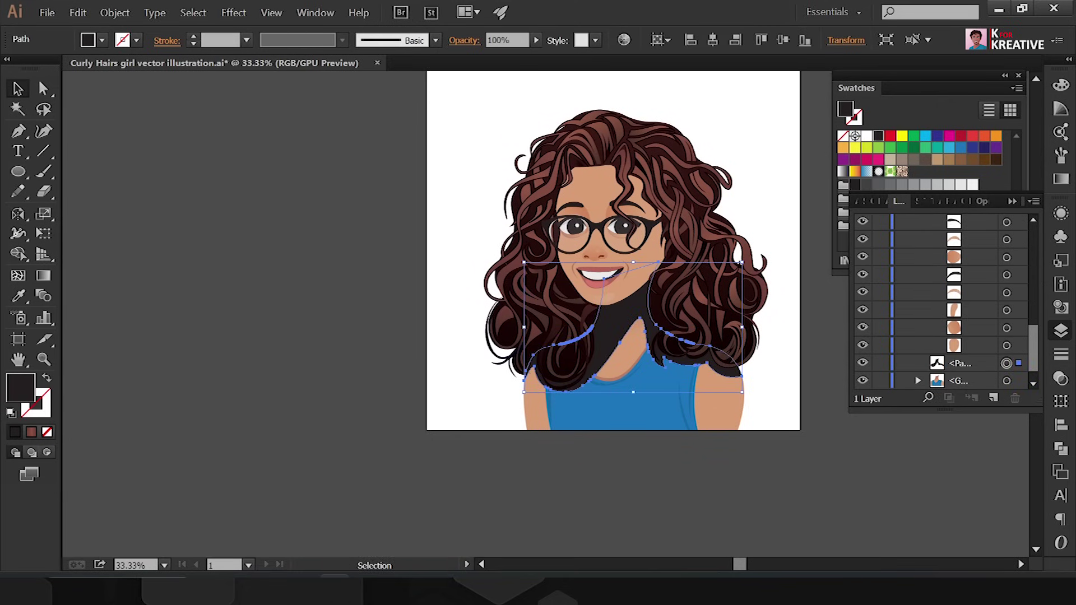
# - Set the shadow shape to Multiply blending at 20% opacity
pyautogui.click(1061, 379)
pyautogui.click(894, 222)
pyautogui.click(883, 278)
pyautogui.moveTo(1024, 222); pyautogui.dragTo(954, 236)
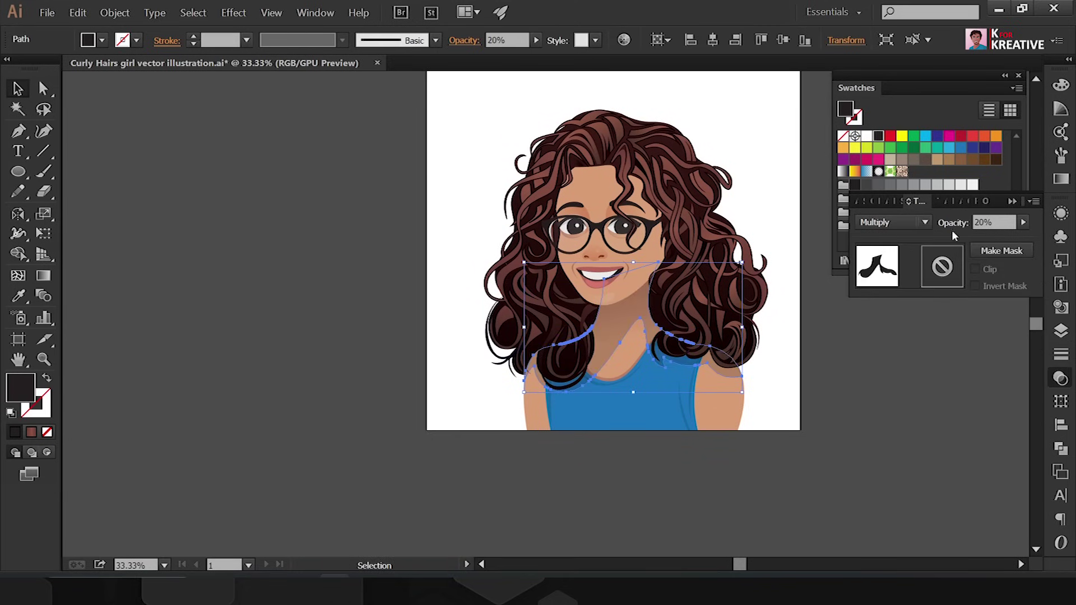
pyautogui.hotkey('ctrl', 'shift', 'a')
pyautogui.hotkey('ctrl', '+')
pyautogui.hotkey('ctrl', '+')
pyautogui.hotkey('ctrl', '+')
# - Change the lower lip's fill to a lighter pink
pyautogui.doubleClick(545, 355)
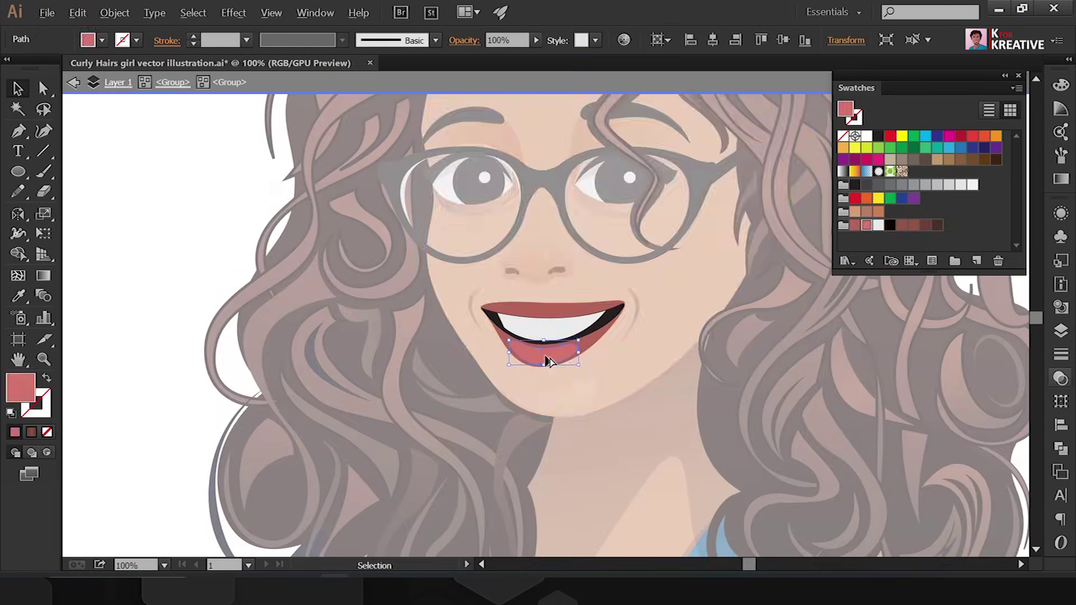
pyautogui.hotkey('ctrl', '+')
pyautogui.hotkey('ctrl', '+')
pyautogui.hotkey('ctrl', '+')
pyautogui.doubleClick(20, 387)
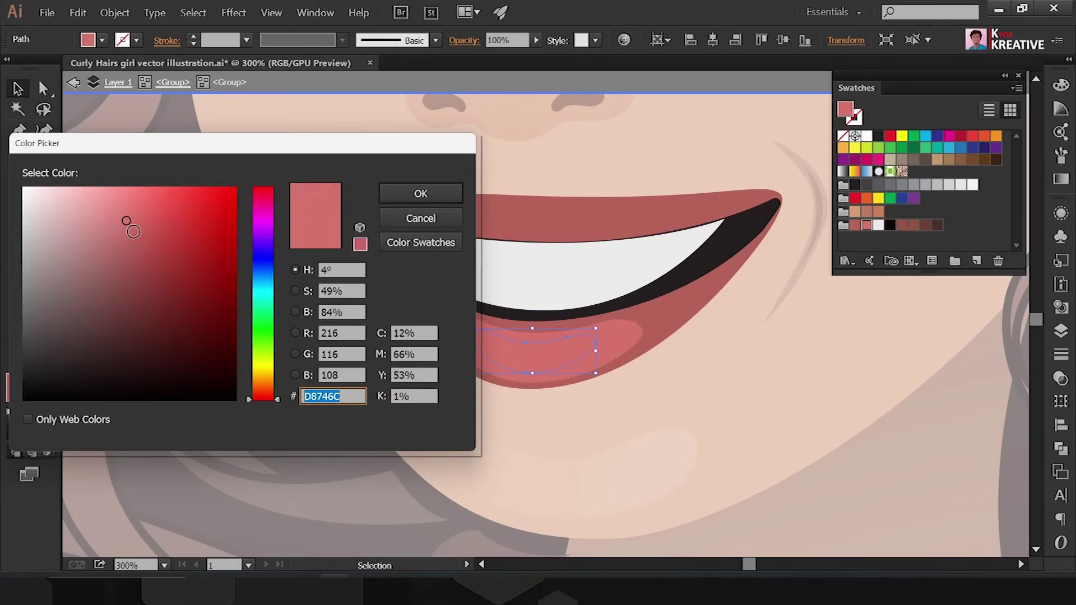
pyautogui.press('Return')
pyautogui.hotkey('ctrl', '-')
pyautogui.hotkey('ctrl', '-')
pyautogui.hotkey('ctrl', '-')
pyautogui.press('Escape')
pyautogui.hotkey('ctrl', 'shift', 'a')
pyautogui.press('i')
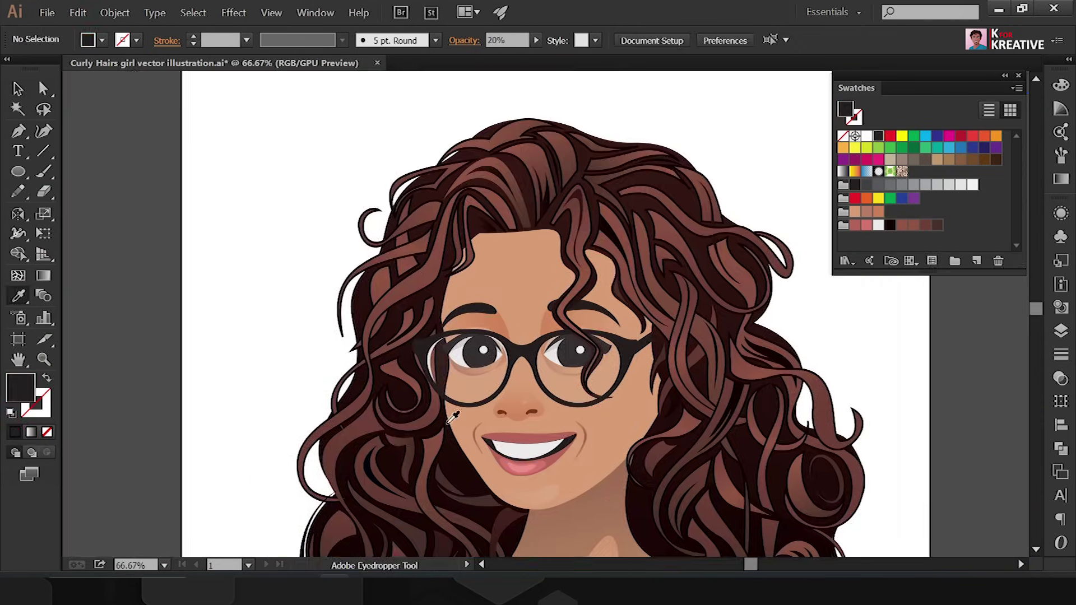
pyautogui.hotkey('ctrl', '+')
pyautogui.hotkey('ctrl', '+')
# - Trace a curved hair shadow path along the forehead hairline
pyautogui.press('p')
pyautogui.click(450, 390)
pyautogui.click(475, 215)
pyautogui.moveTo(541, 152); pyautogui.dragTo(544, 116)
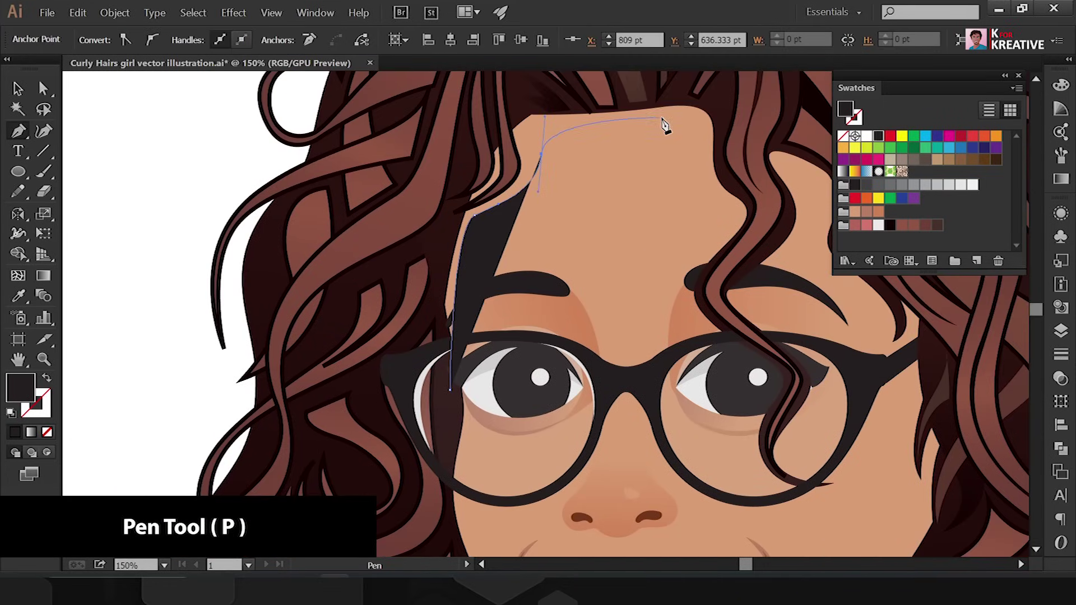
pyautogui.click(698, 122)
pyautogui.click(727, 212)
pyautogui.click(697, 315)
pyautogui.click(773, 395)
pyautogui.click(751, 419)
pyautogui.moveTo(835, 484); pyautogui.dragTo(931, 465)
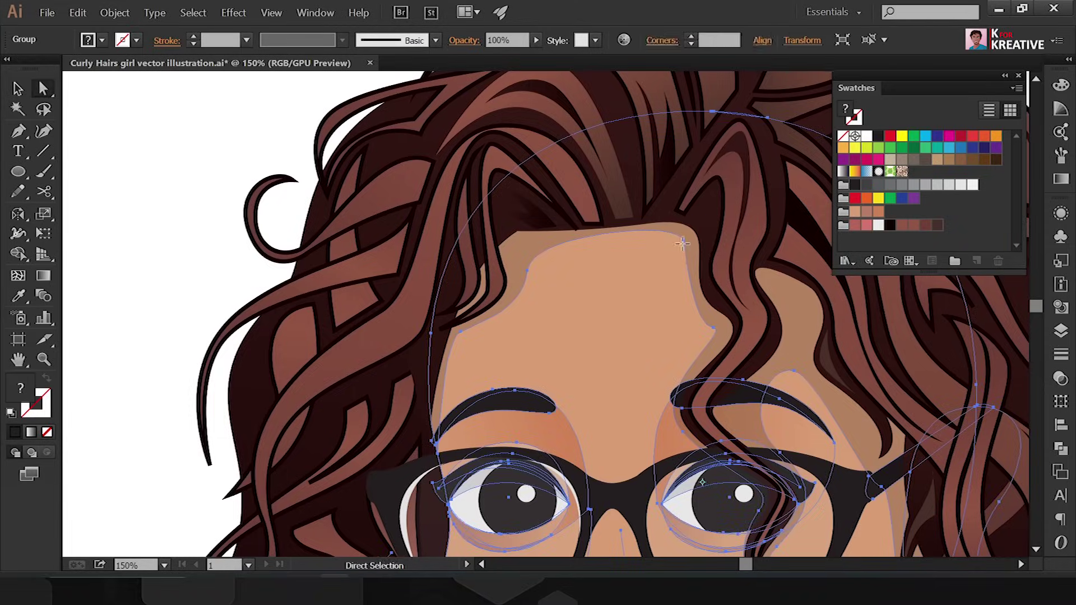
# - Draw a blush circle on the left cheek and duplicate it onto the right cheek
pyautogui.click(678, 276)
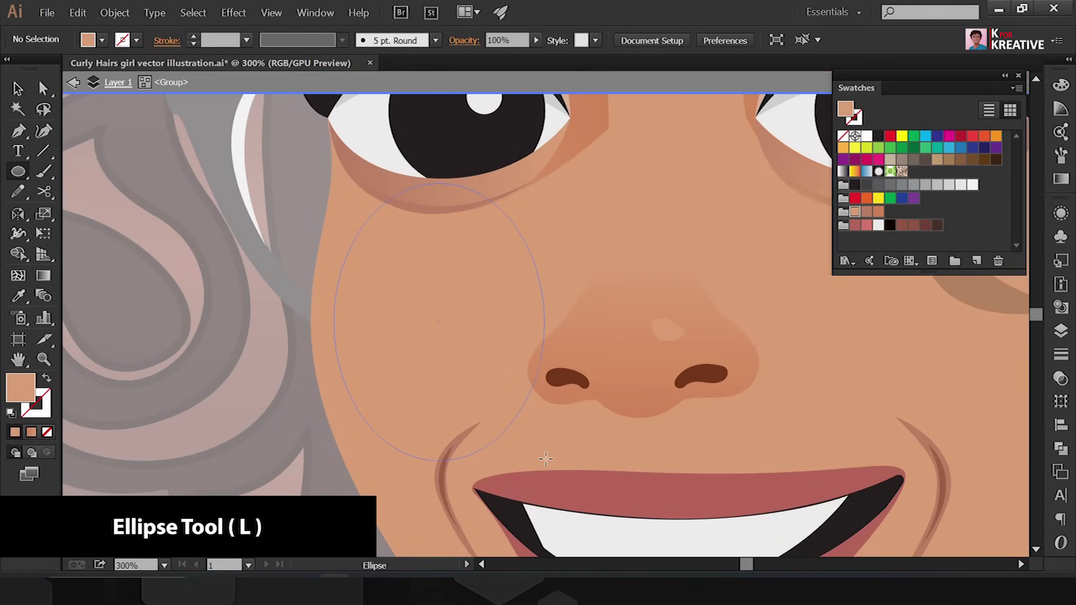
pyautogui.moveTo(545, 459); pyautogui.dragTo(525, 455)
pyautogui.press('v')
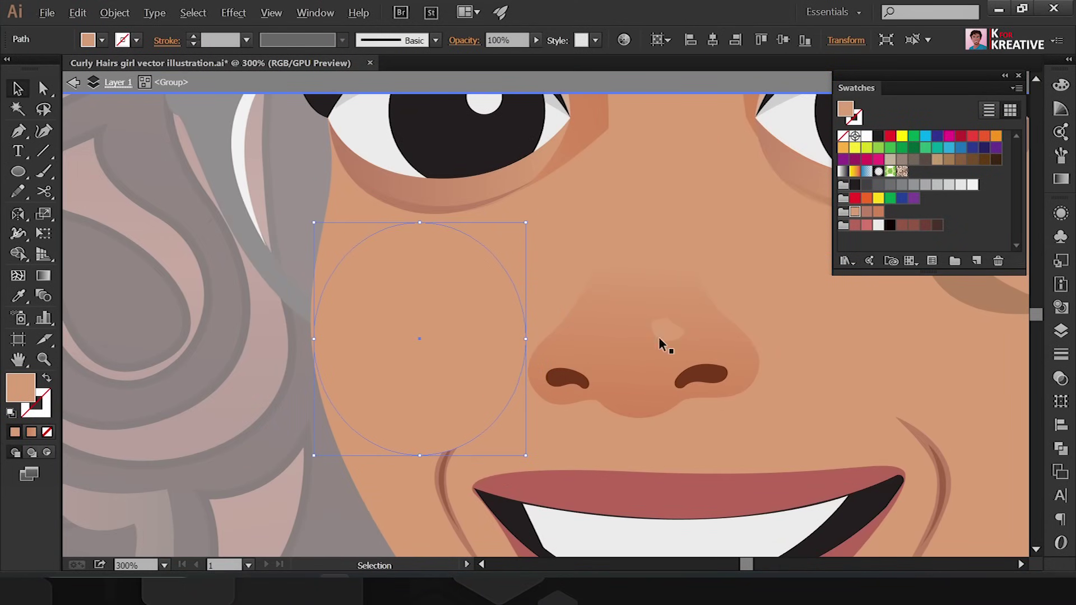
pyautogui.hotkey('ctrl', '-')
pyautogui.moveTo(425, 292); pyautogui.dragTo(736, 290)
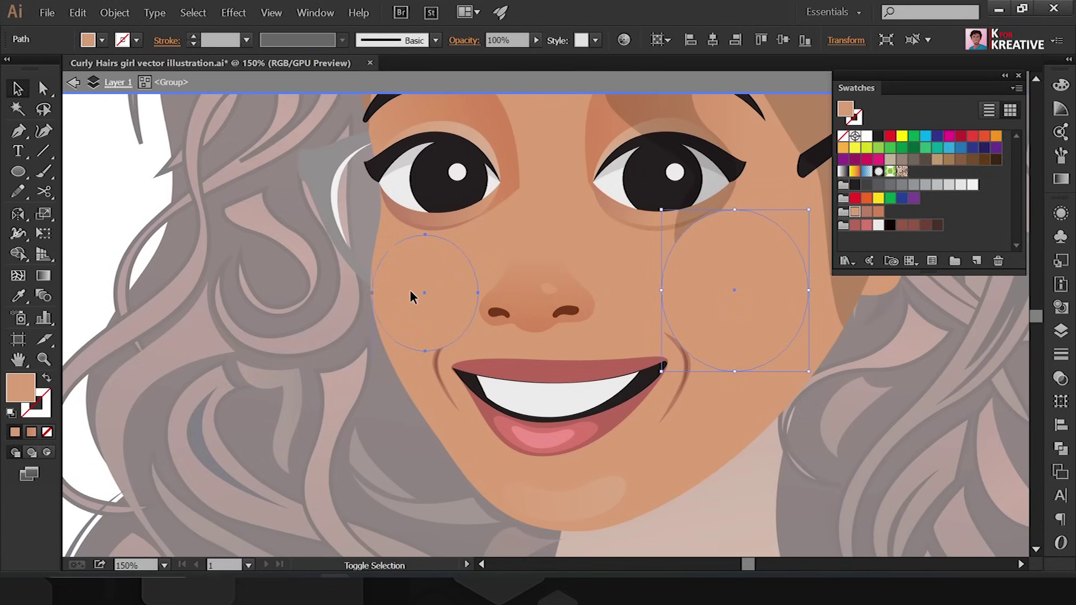
pyautogui.keyDown('shift'); pyautogui.click(411, 296); pyautogui.keyUp('shift')
# - Fill both cheek circles with a radial gradient from a pink centre to a peach edge
pyautogui.click(1061, 178)
pyautogui.click(867, 99)
pyautogui.doubleClick(1012, 202)
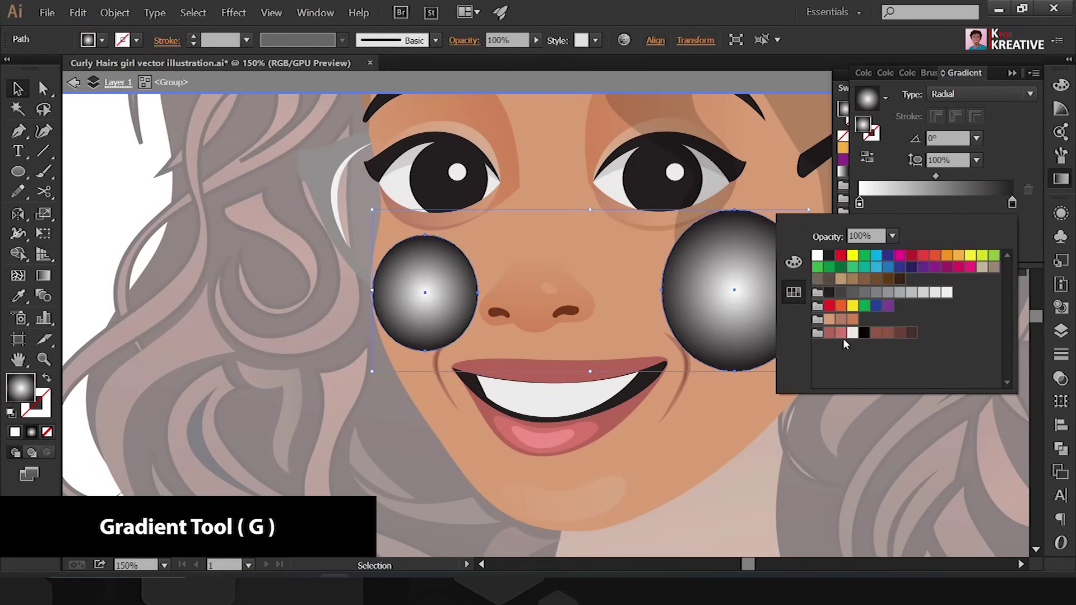
pyautogui.click(841, 332)
pyautogui.click(829, 319)
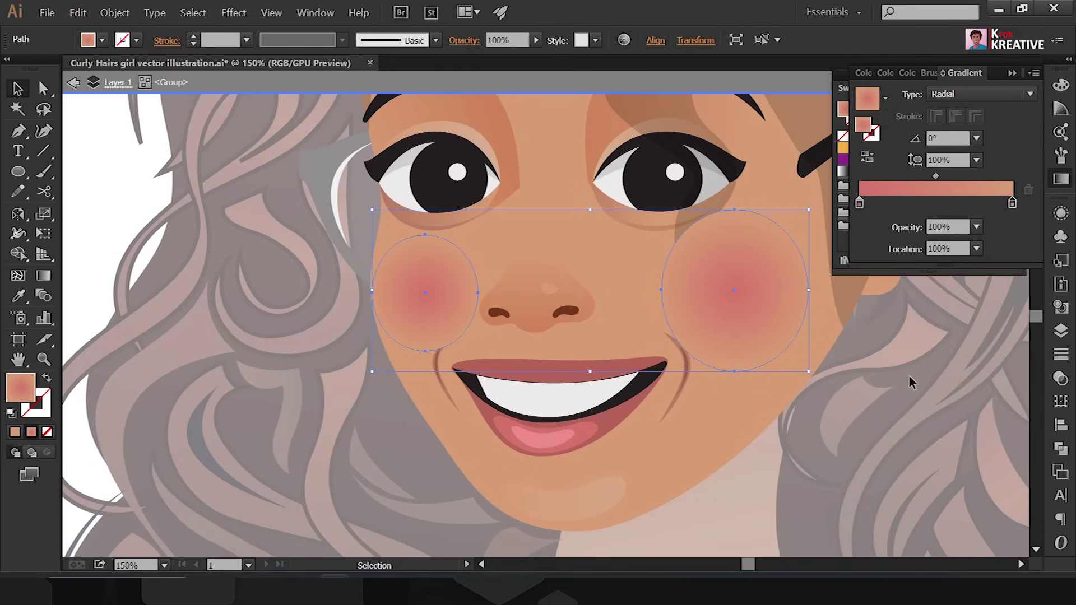
# - Set the blush circles' opacity to 50%
pyautogui.click(1061, 379)
pyautogui.doubleClick(994, 222)
pyautogui.write('50')
pyautogui.press('Return')
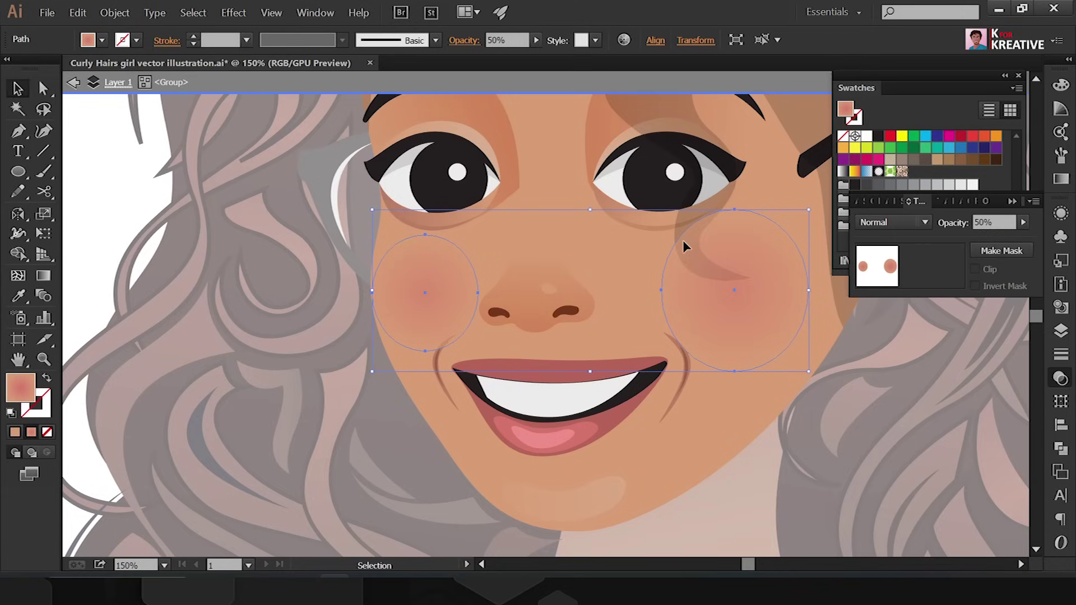
# - Reposition the left blush circle on the cheek and exit the face group
pyautogui.scroll(3, 685, 247)
pyautogui.press('v')
pyautogui.click(408, 311)
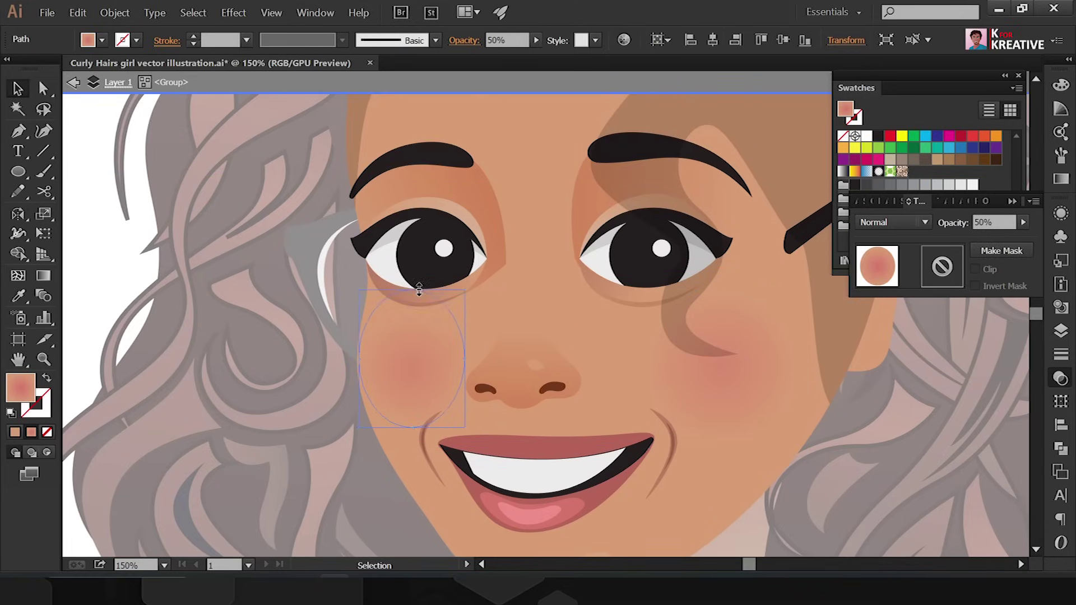
pyautogui.click(710, 296)
pyautogui.hotkey('ctrl', 'shift', 'a')
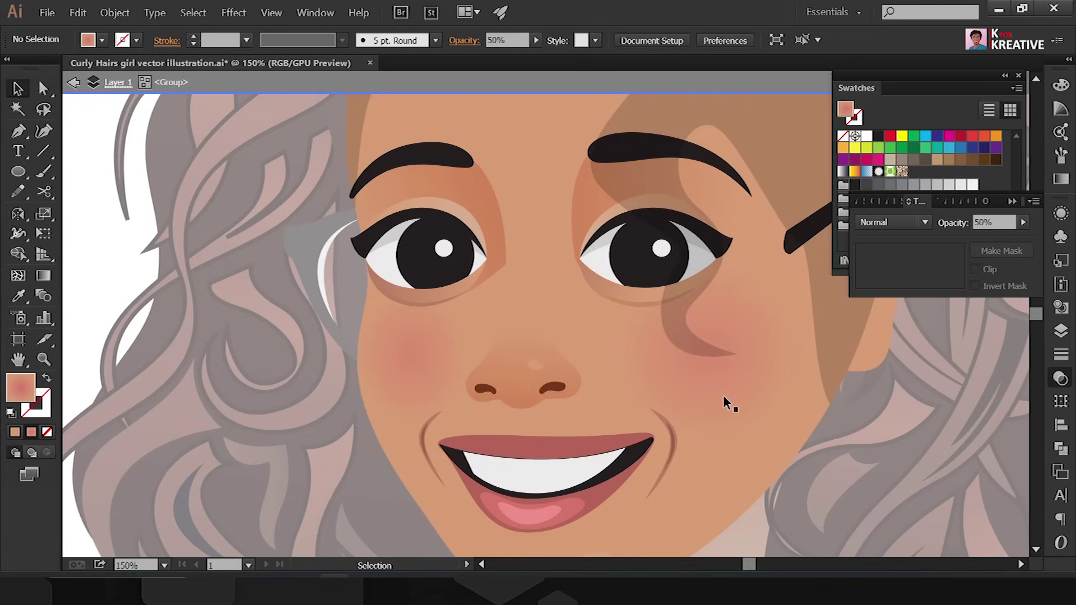
pyautogui.doubleClick(221, 512)
pyautogui.hotkey('ctrl', '-')
pyautogui.hotkey('ctrl', '-')
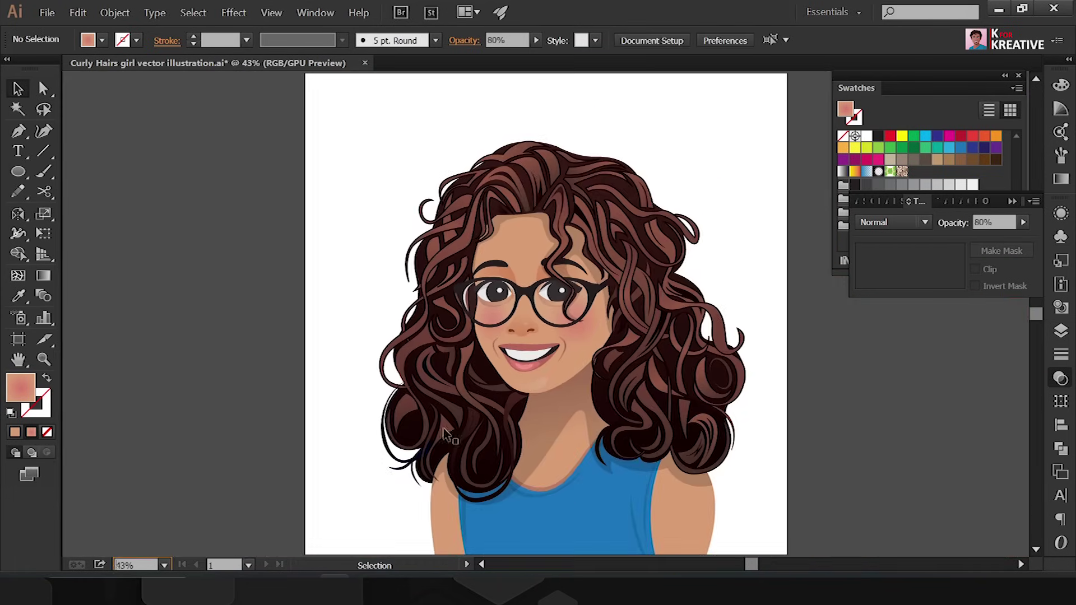
pyautogui.hotkey('ctrl', '1')
# - Place the pasted glasses copy over the eyes as a faint Multiply 20% shadow
pyautogui.moveTo(497, 282)
pyautogui.mouseDown()
pyautogui.moveTo(632, 422)
pyautogui.moveTo(584, 313)
pyautogui.mouseUp()
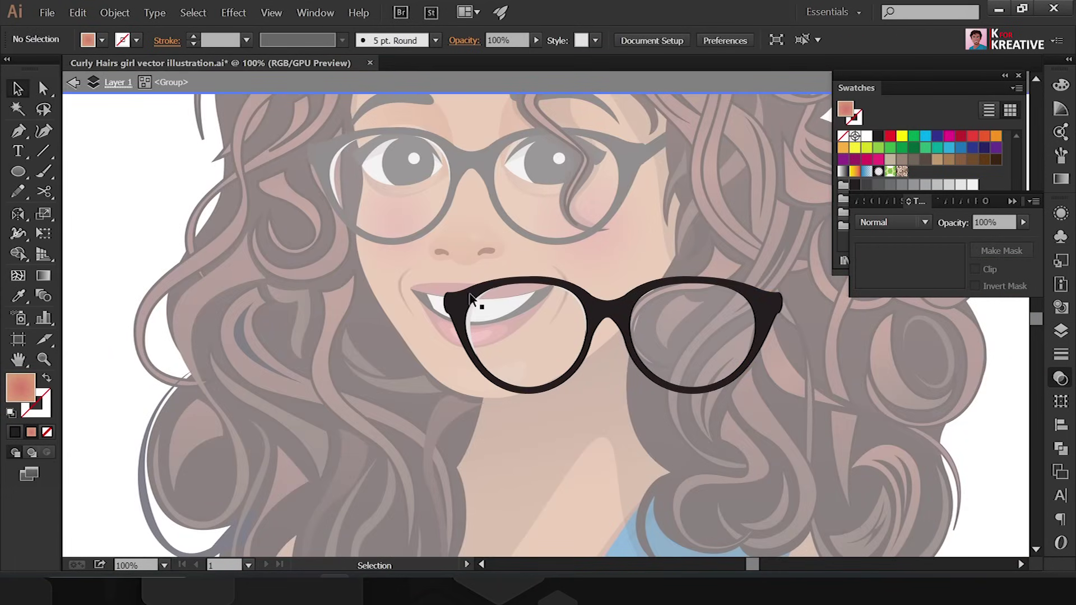
pyautogui.click(573, 294)
pyautogui.hotkey('shift', 'm')
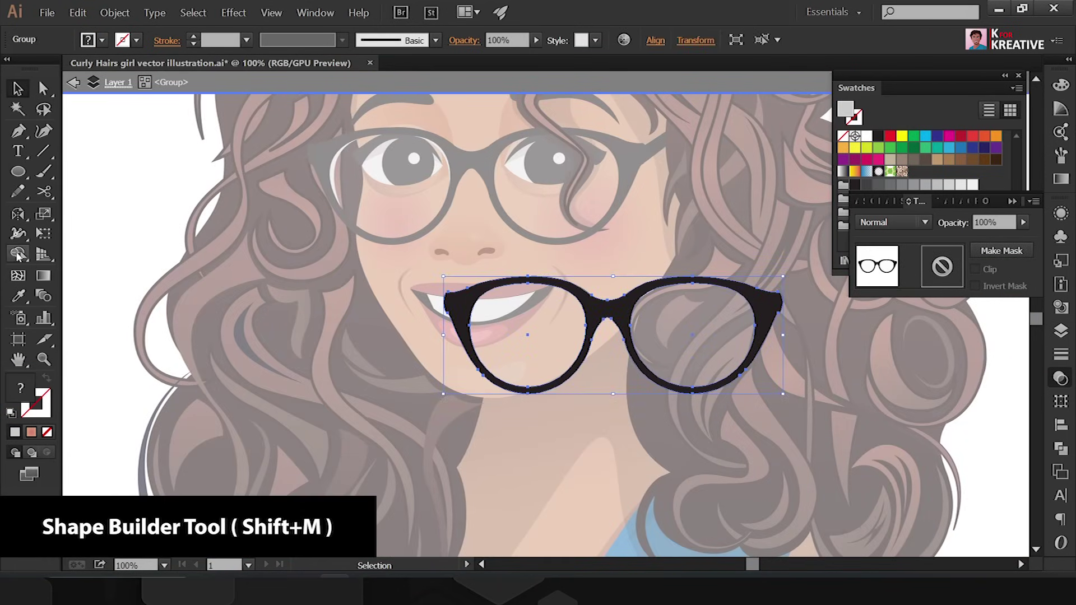
pyautogui.press('v')
pyautogui.press('Escape')
pyautogui.moveTo(602, 315); pyautogui.dragTo(448, 185)
pyautogui.scroll(4, 457, 353)
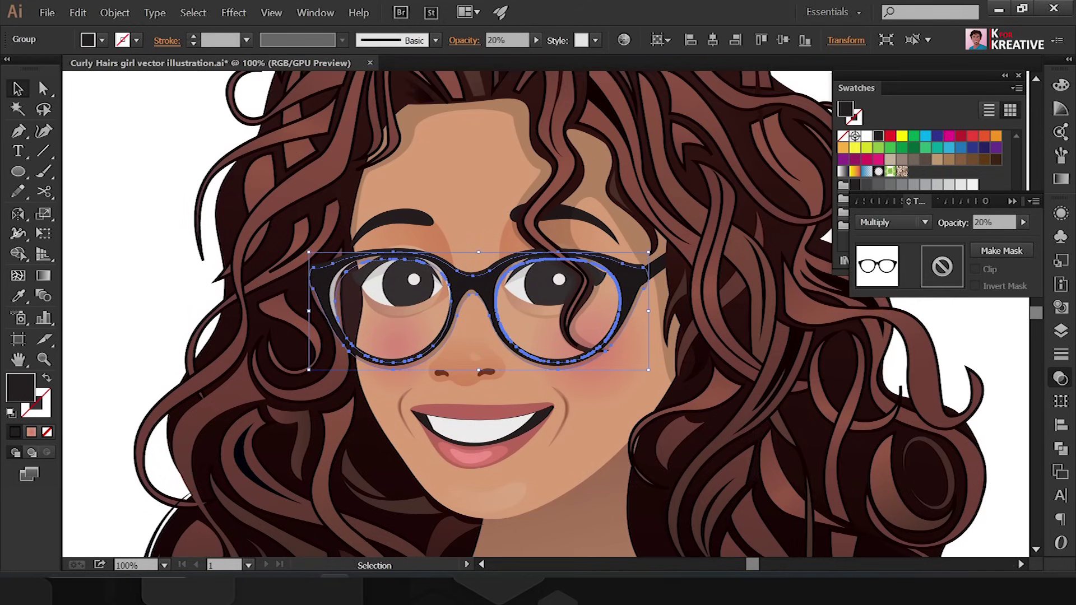
pyautogui.click(1061, 331)
pyautogui.hotkey('ctrl', 'shift', 'a')
pyautogui.click(1061, 331)
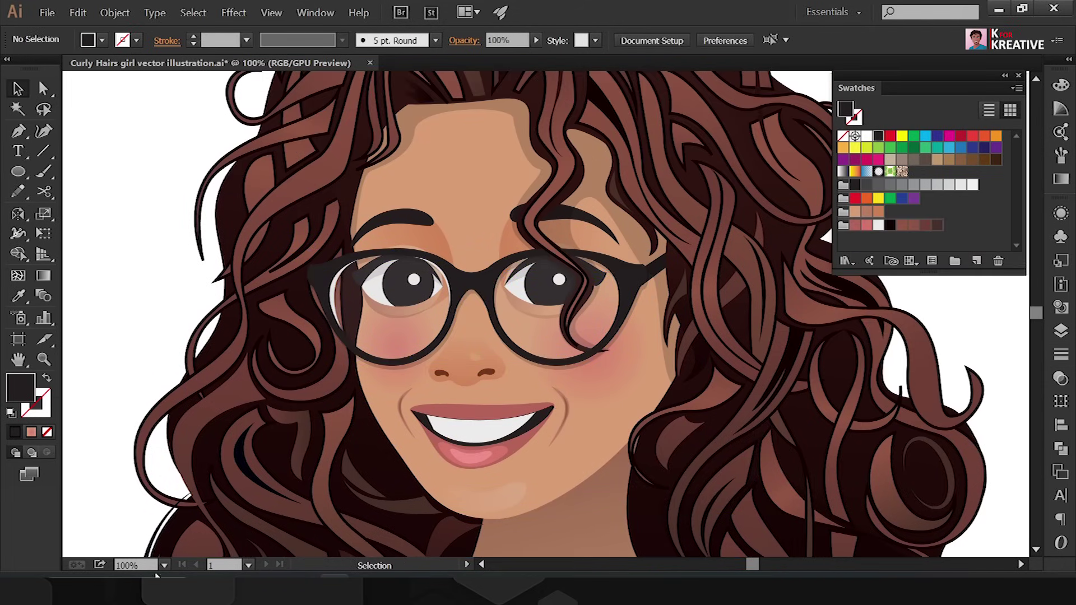
# - Inside the face group, recolour the pupil with a near-black swatch
pyautogui.hotkey('ctrl', '0')
pyautogui.doubleClick(568, 300)
pyautogui.scroll(2, 538, 269)
pyautogui.scroll(3, 535, 263)
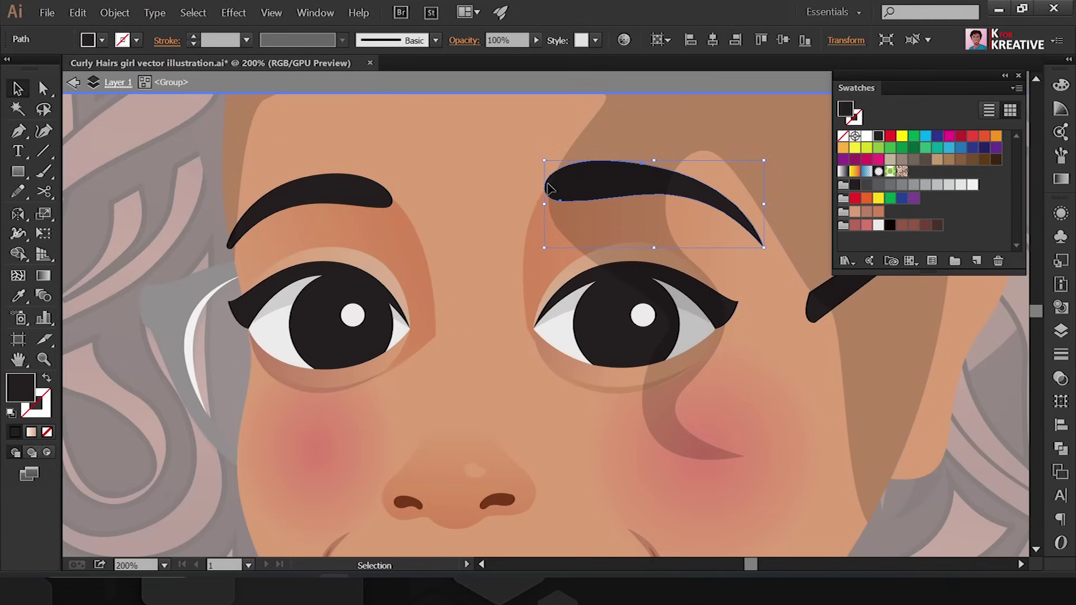
pyautogui.scroll(-1, 430, 227)
pyautogui.click(576, 319)
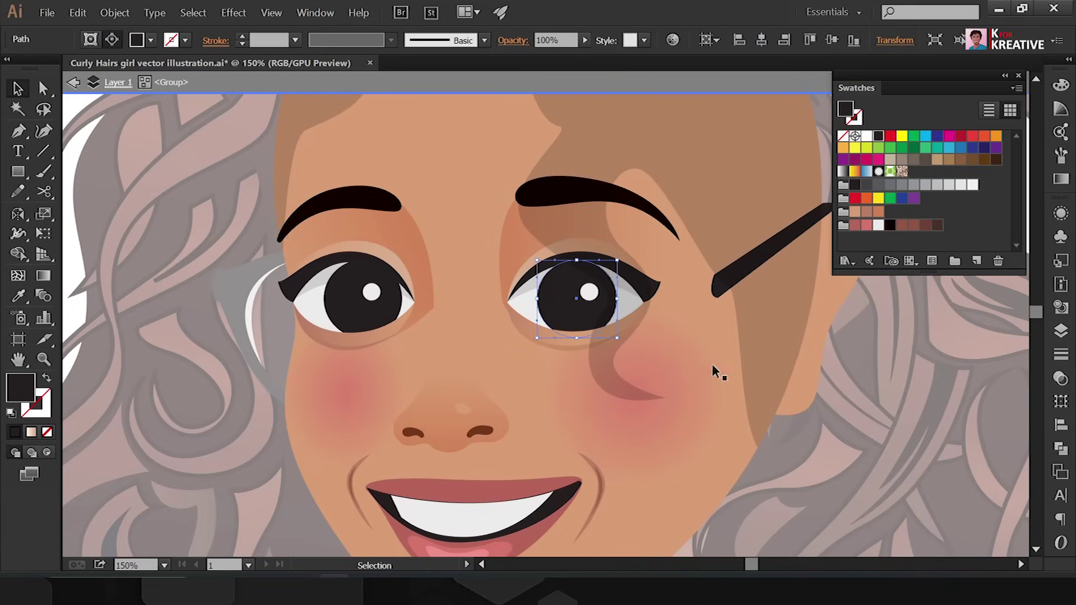
pyautogui.click(890, 225)
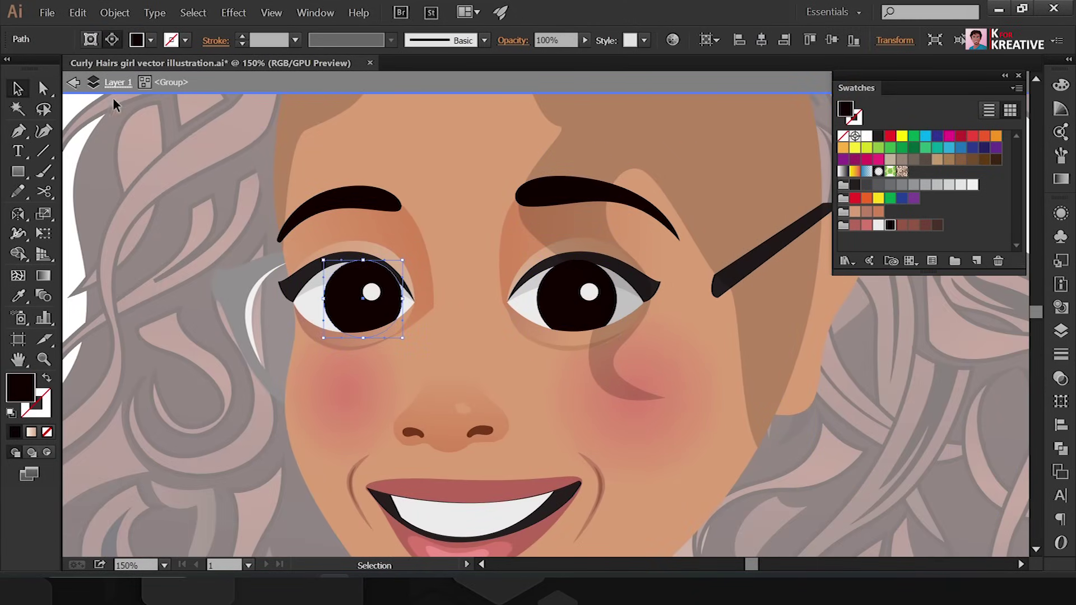